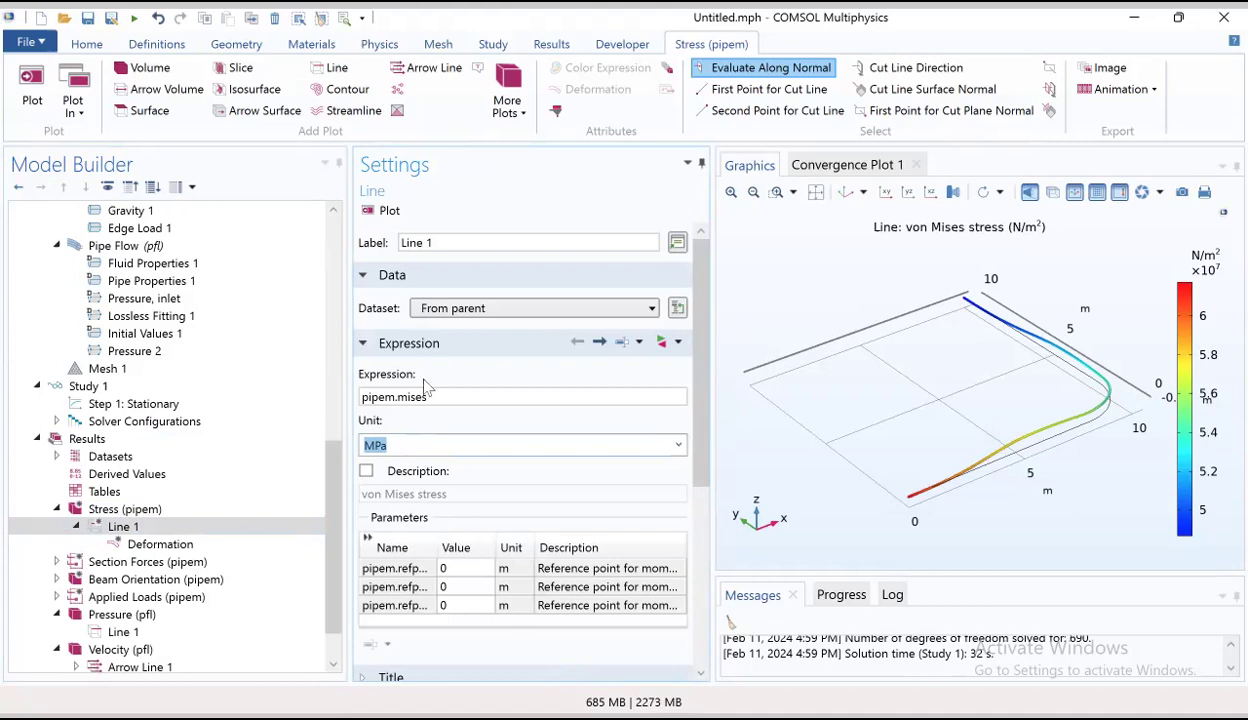
Show the pipe stress plot in MPa and examine the settings of its Line 1 plot
{"action": "left_click", "coordinate": [148, 510]}
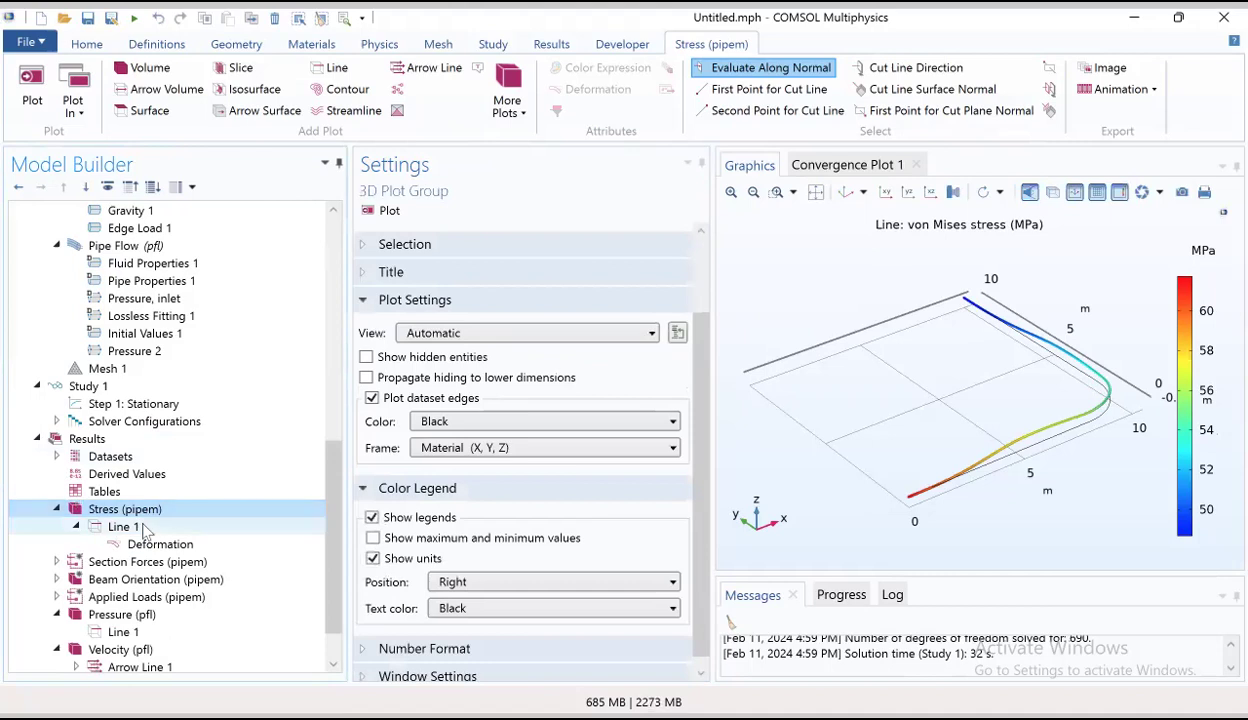
{"action": "left_click", "coordinate": [145, 528]}
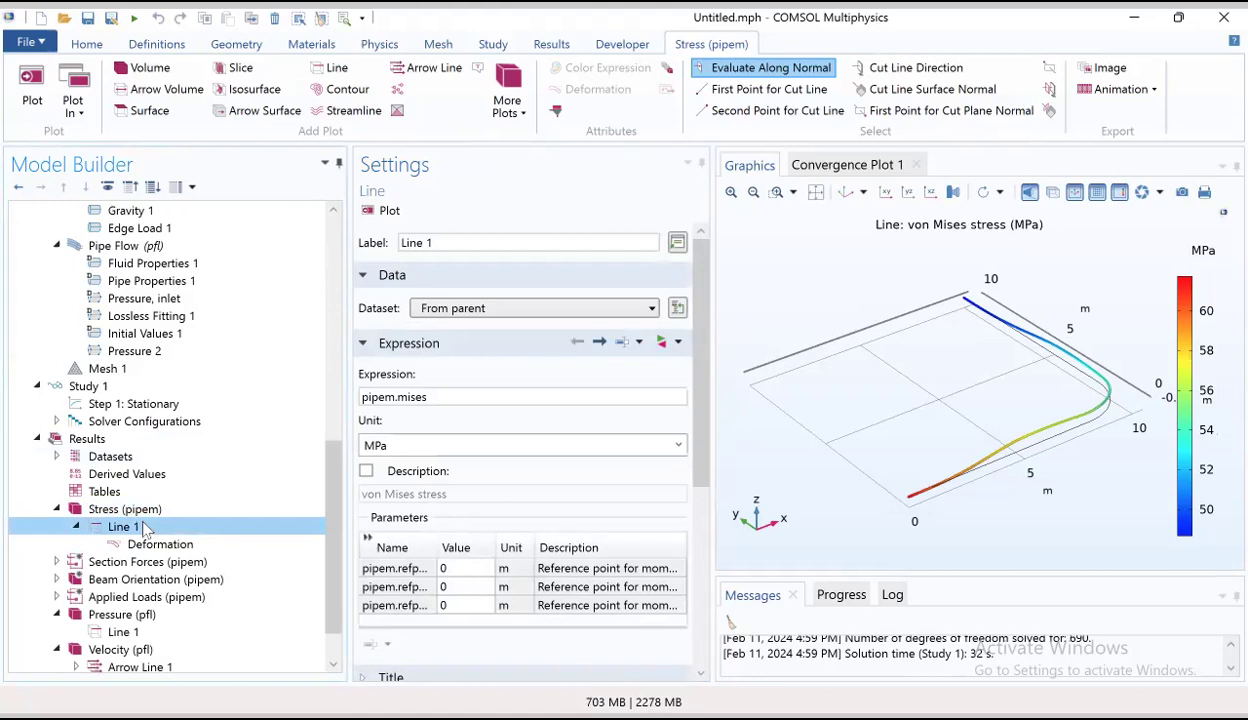
{"action": "left_click", "coordinate": [140, 512]}
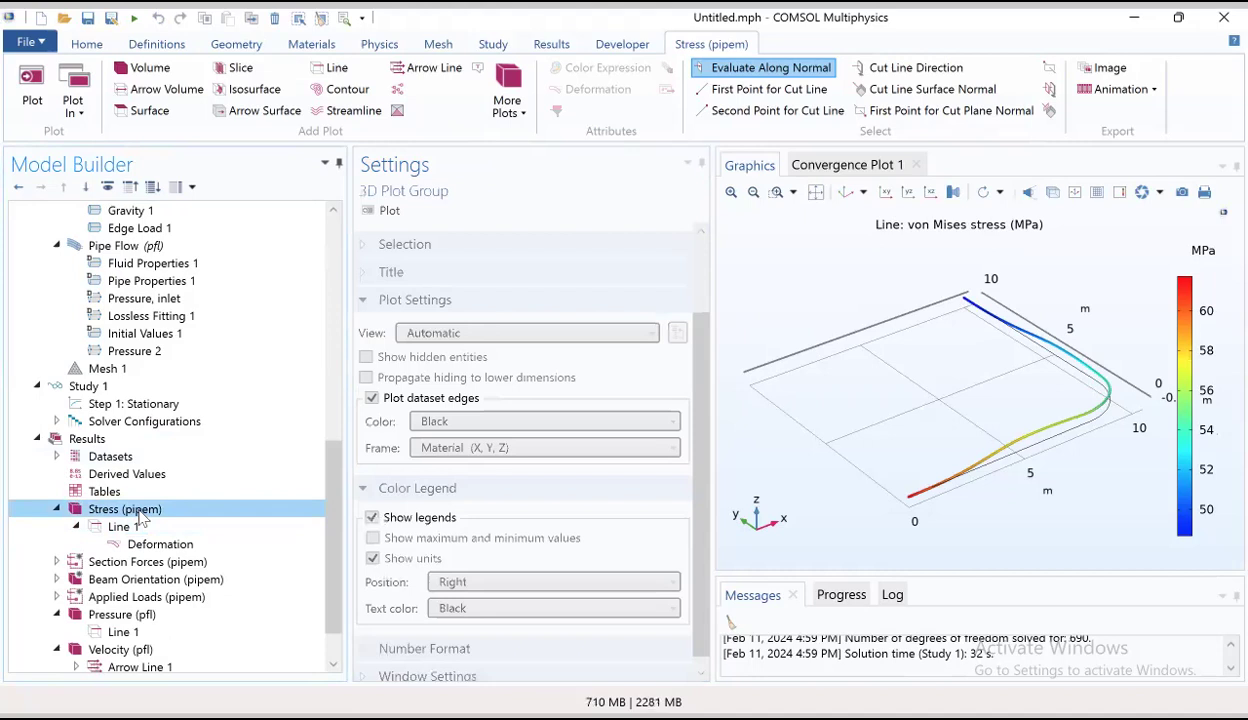
{"action": "left_click", "coordinate": [125, 527]}
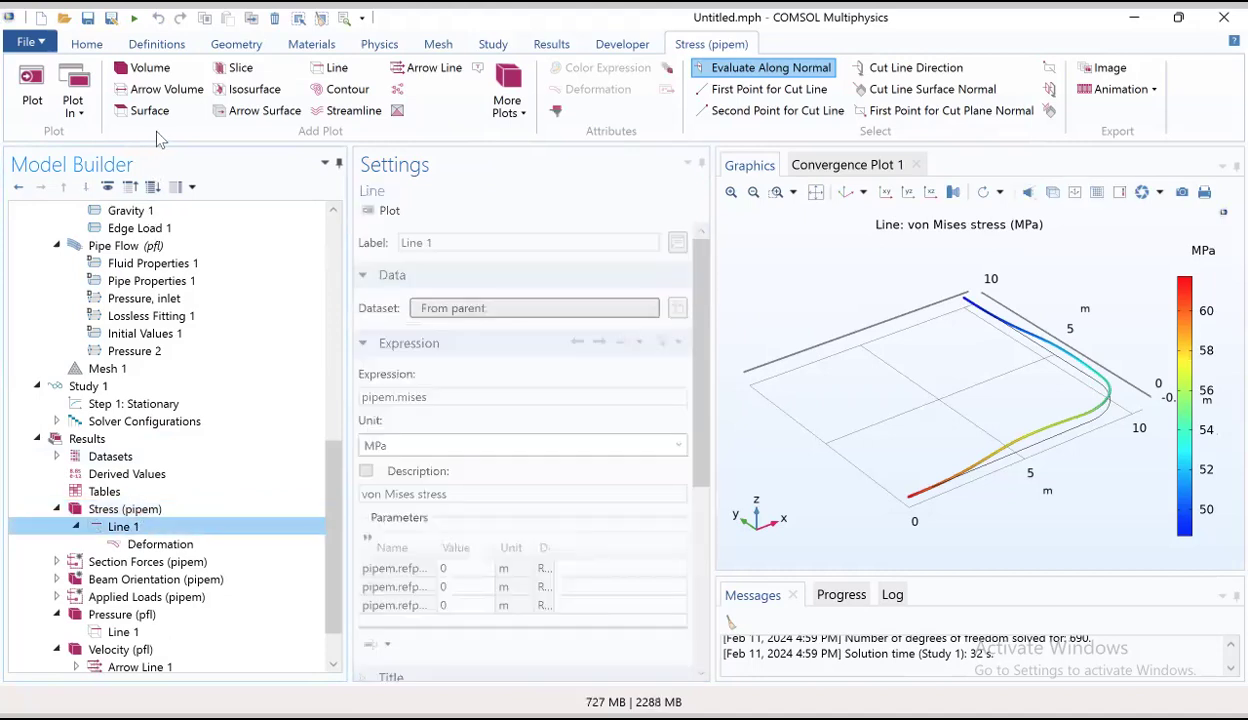
{"action": "left_click", "coordinate": [150, 111]}
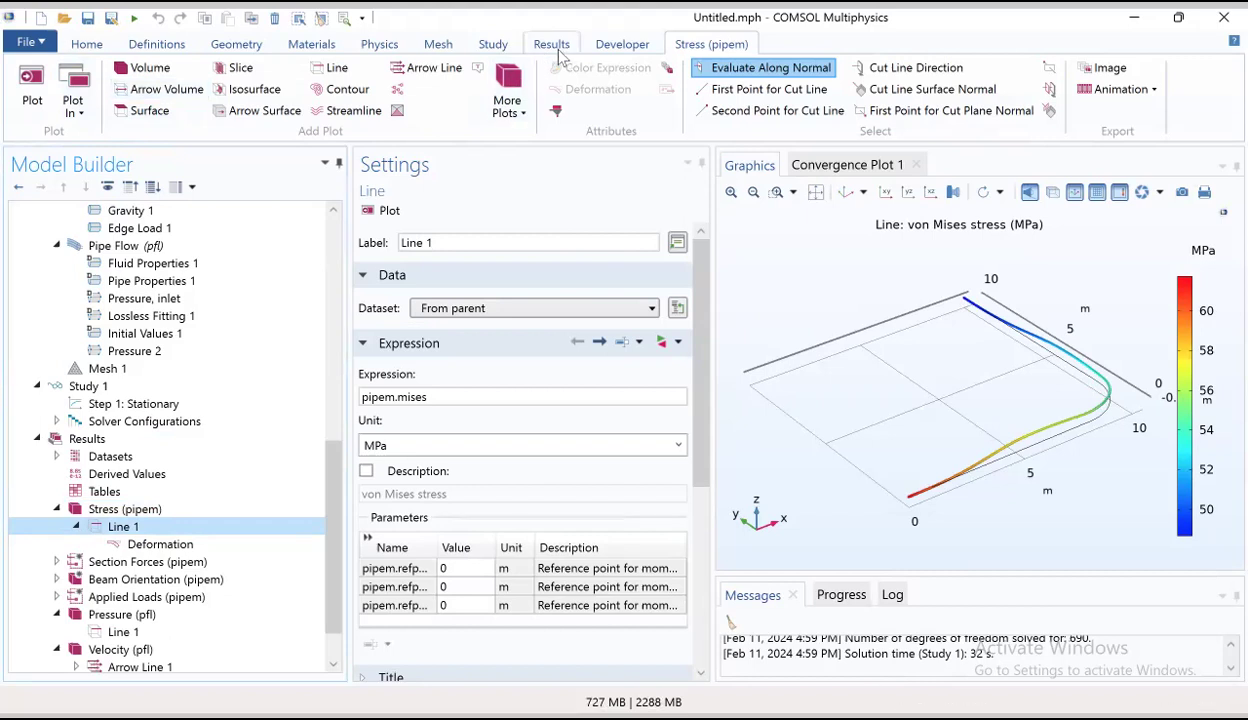
Add a 1D plot group to the results and label it displacement
{"action": "left_click", "coordinate": [553, 45]}
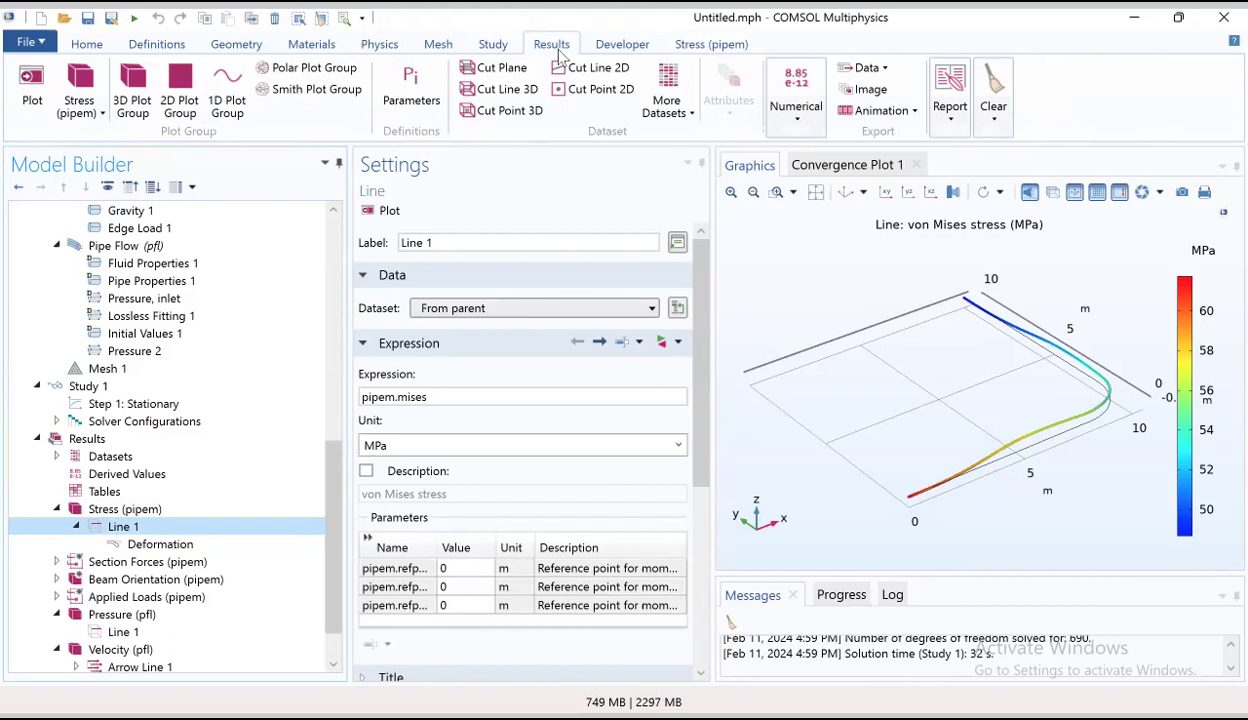
{"action": "left_click", "coordinate": [237, 112]}
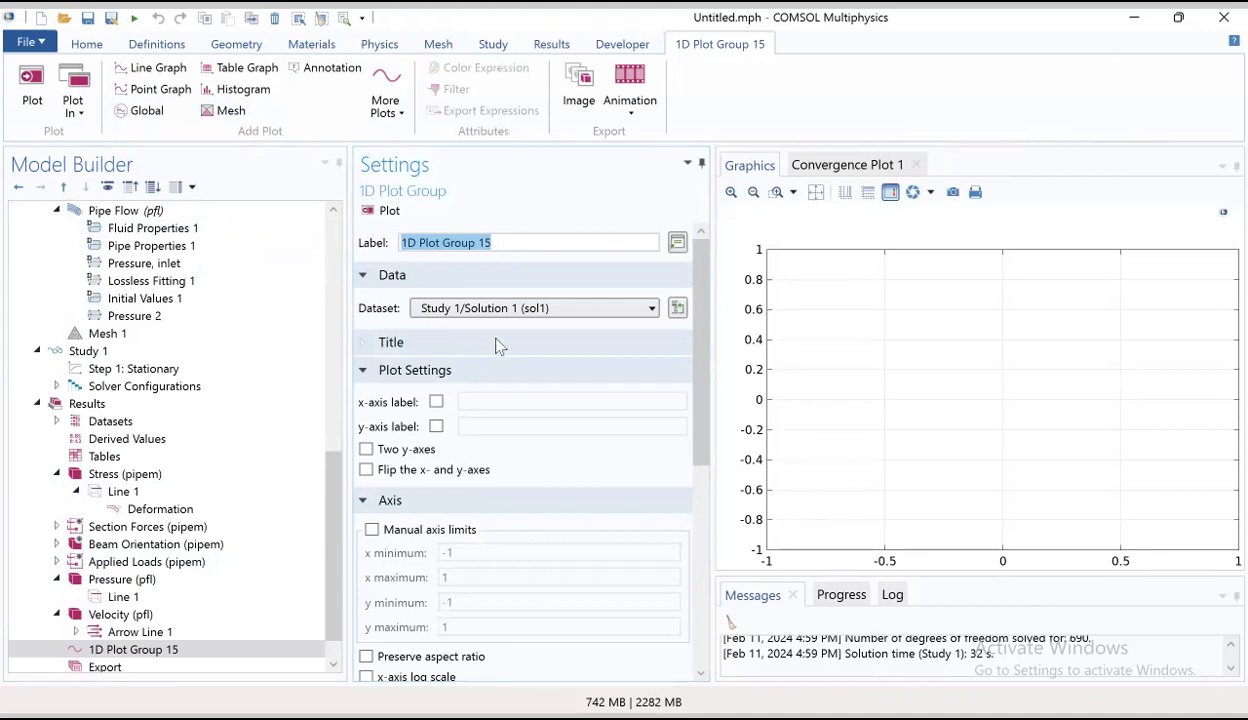
{"action": "type", "text": "di"}
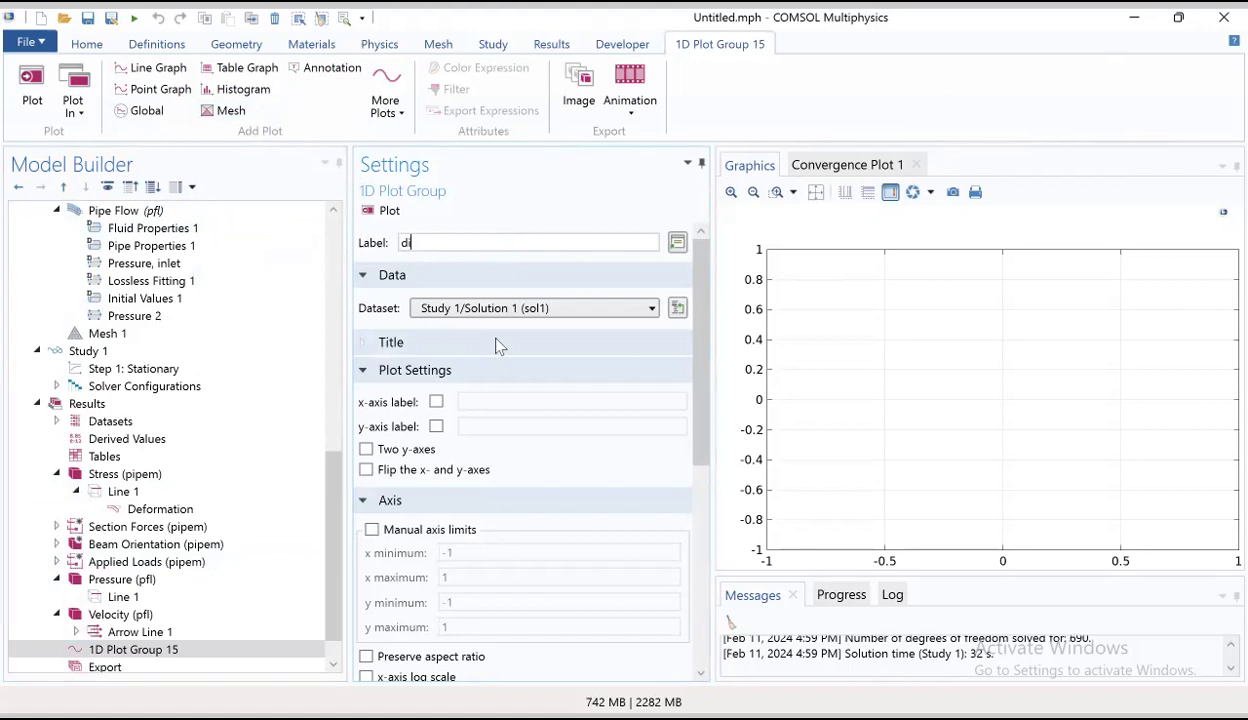
{"action": "type", "text": "splacement"}
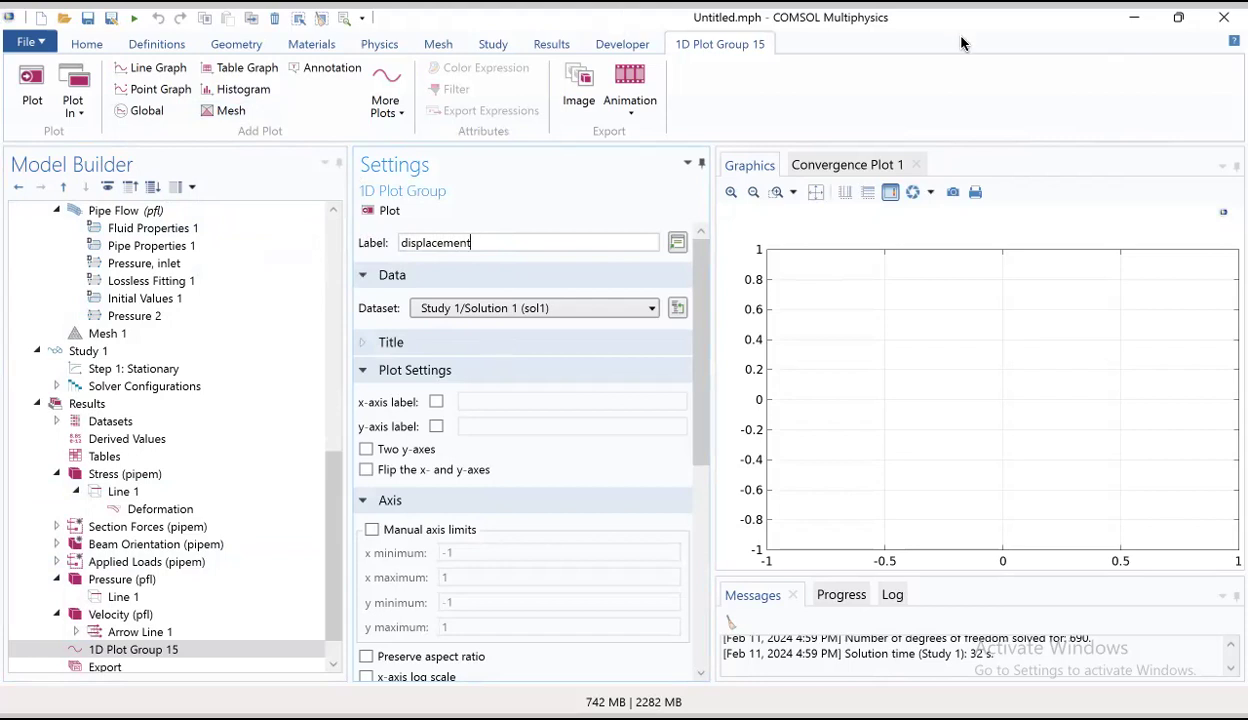
{"action": "key", "text": "Return"}
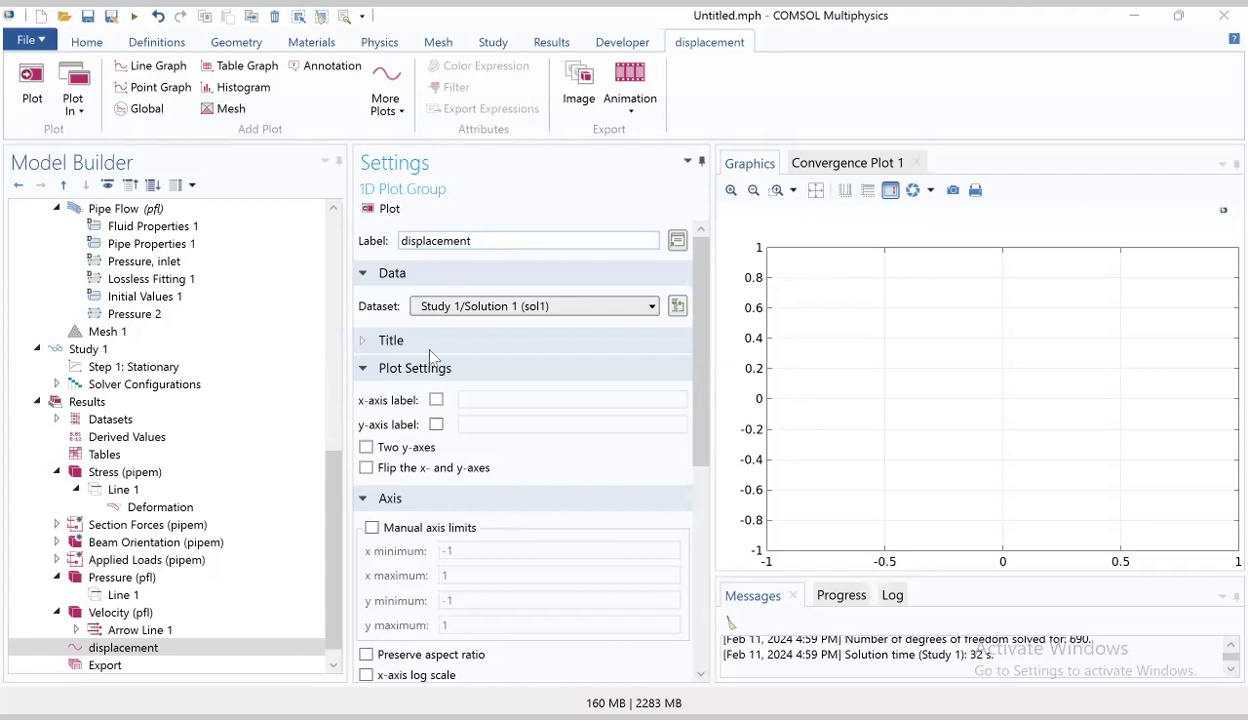
Enable a custom y-axis label for the displacement plot group and set it to "displacement [mm]"
{"action": "left_click", "coordinate": [437, 425]}
{"action": "left_click", "coordinate": [491, 424]}
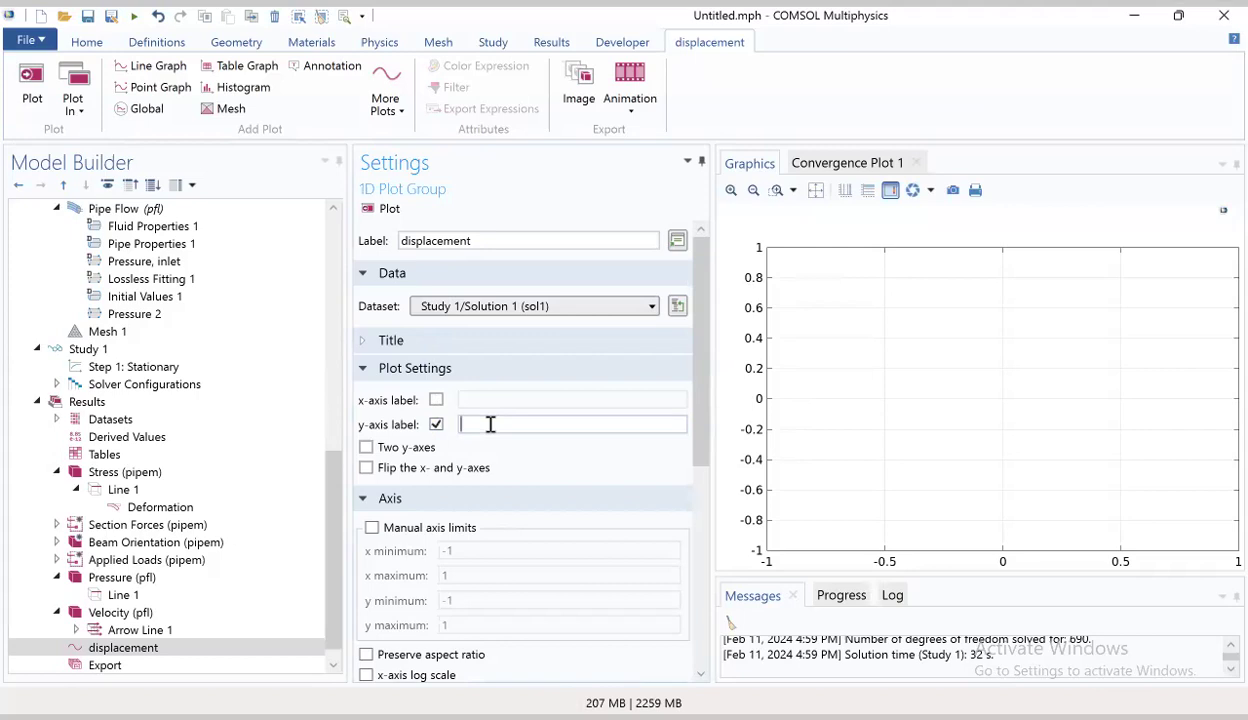
{"action": "type", "text": "displacement [mm]"}
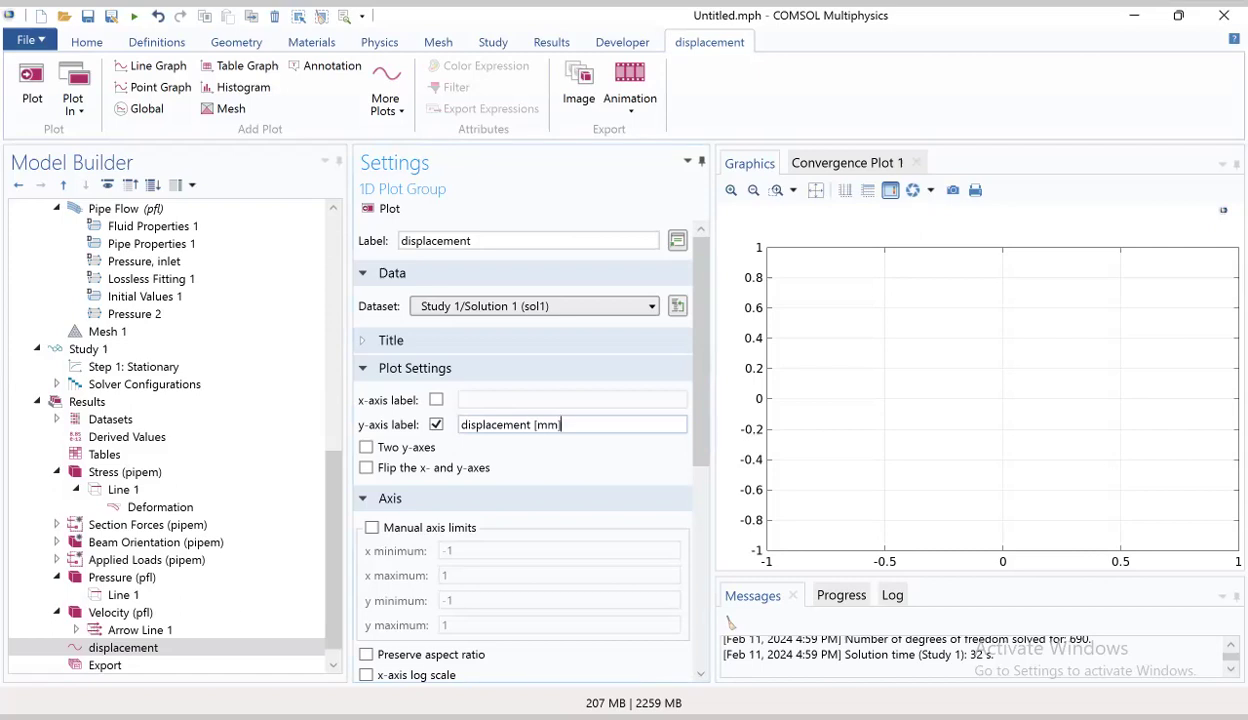
Add a line graph to the displacement plot group and set its selection to all edges
{"action": "left_click", "coordinate": [148, 648]}
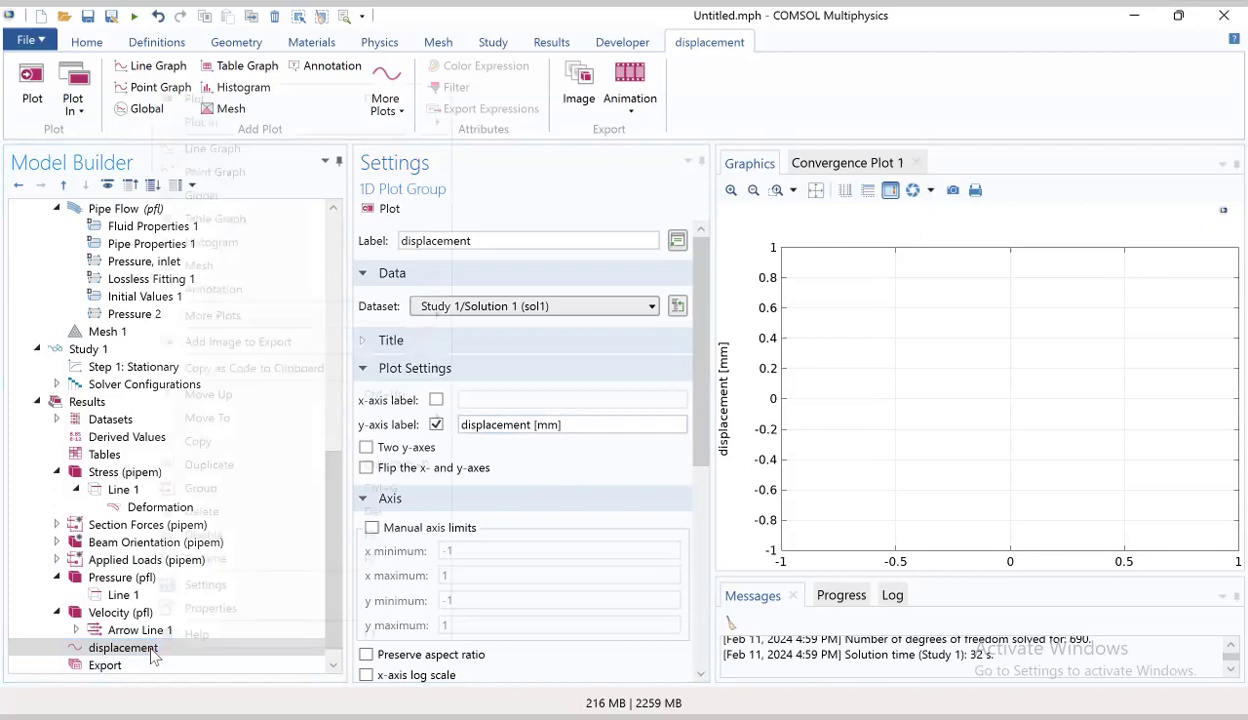
{"action": "right_click", "coordinate": [152, 650]}
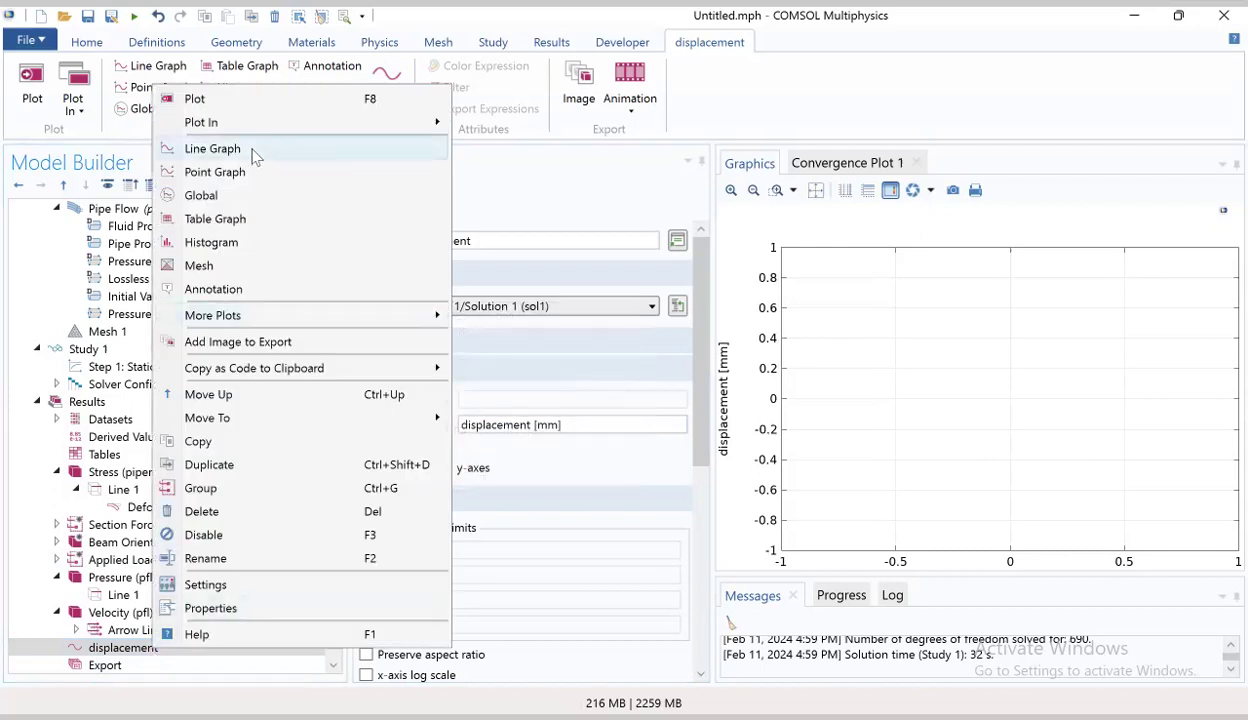
{"action": "key", "text": "Escape"}
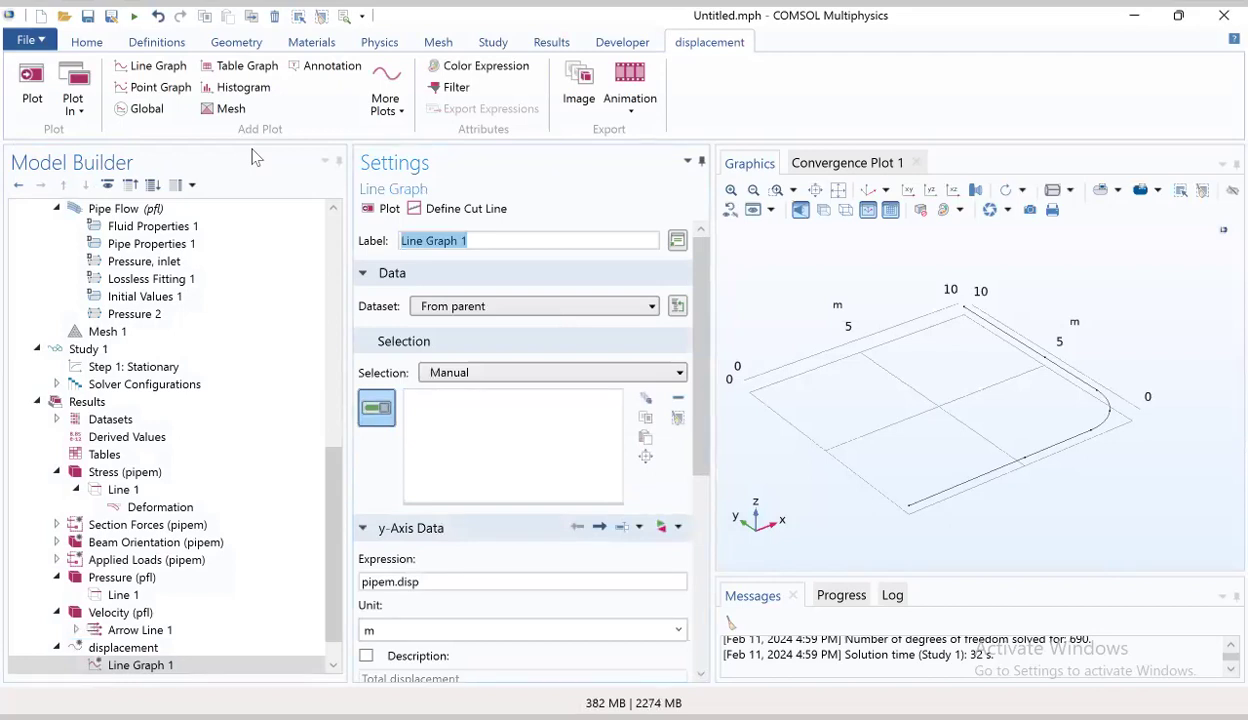
{"action": "left_click", "coordinate": [465, 375]}
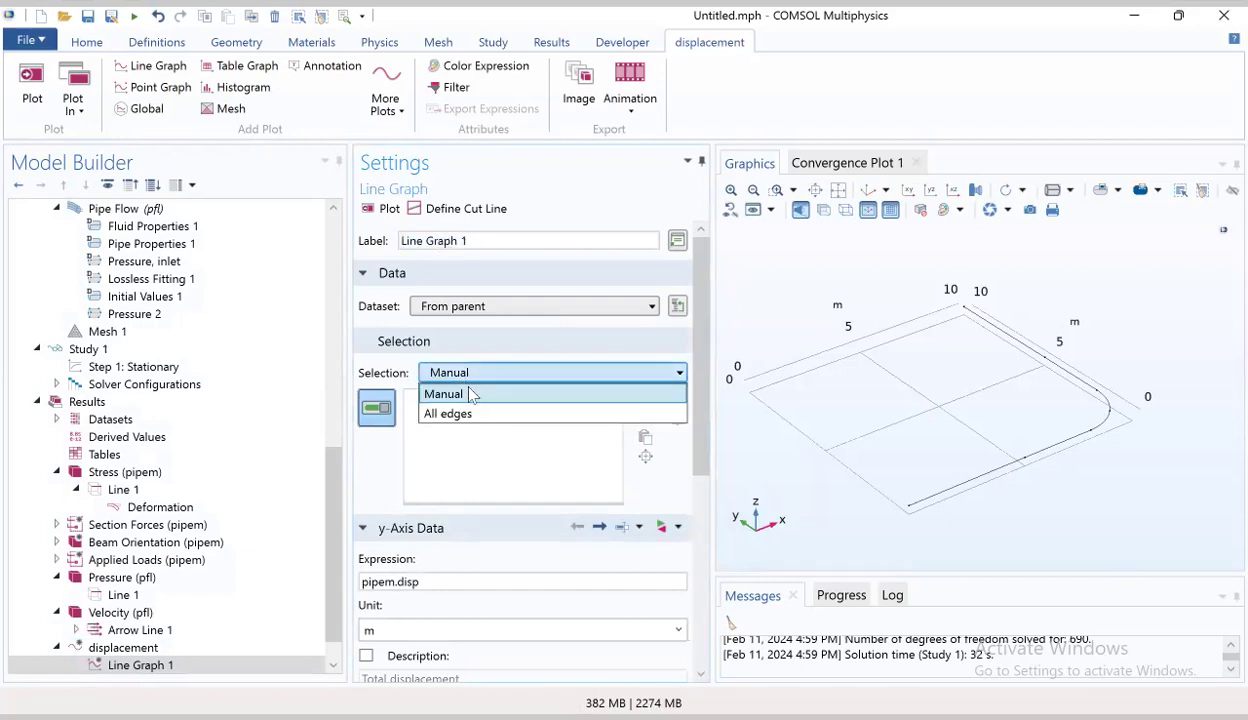
{"action": "left_click", "coordinate": [474, 415]}
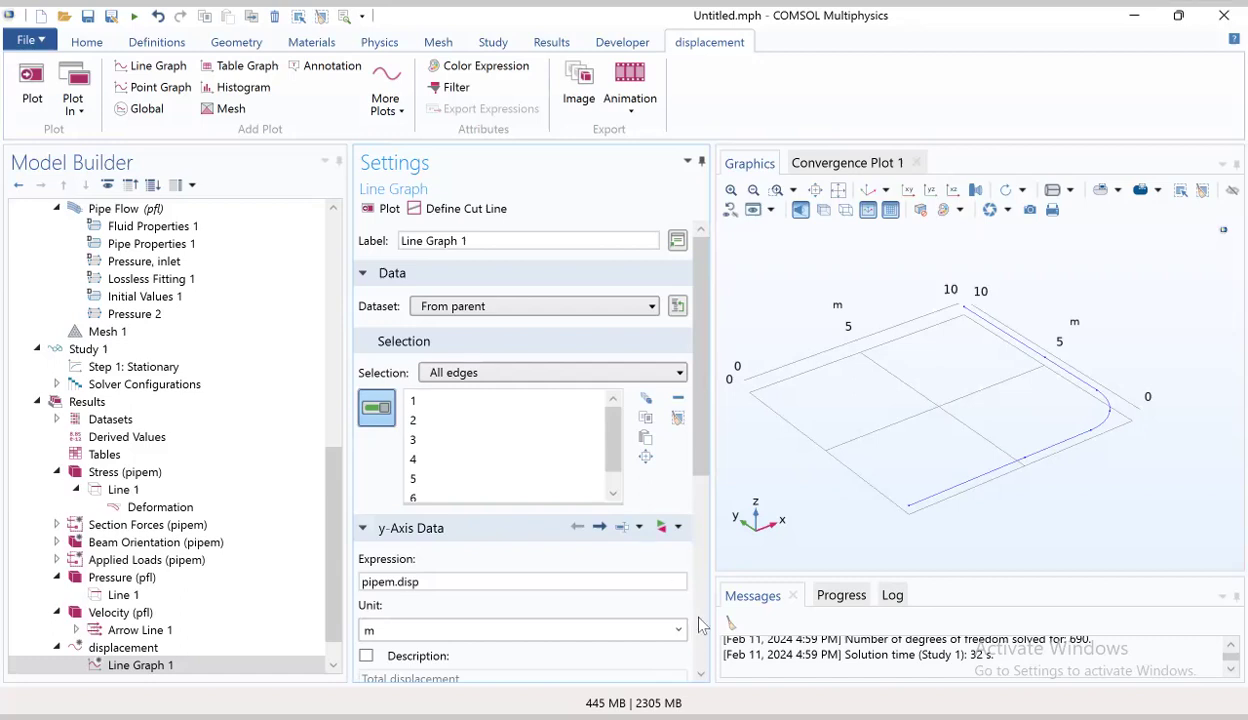
Set the line graph's y-axis expression to w, the Pipe Mechanics displacement field z component, with unit mm
{"action": "left_click", "coordinate": [702, 647]}
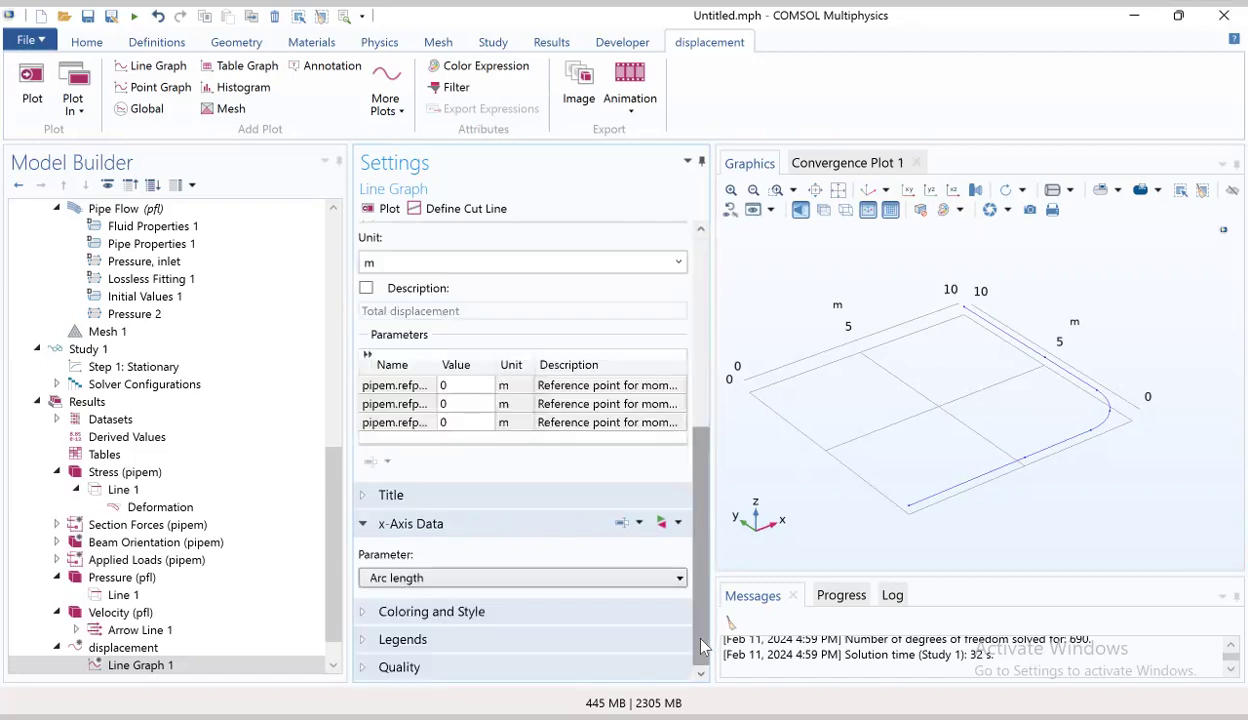
{"action": "left_click_drag", "start_coordinate": [702, 647], "coordinate": [709, 571]}
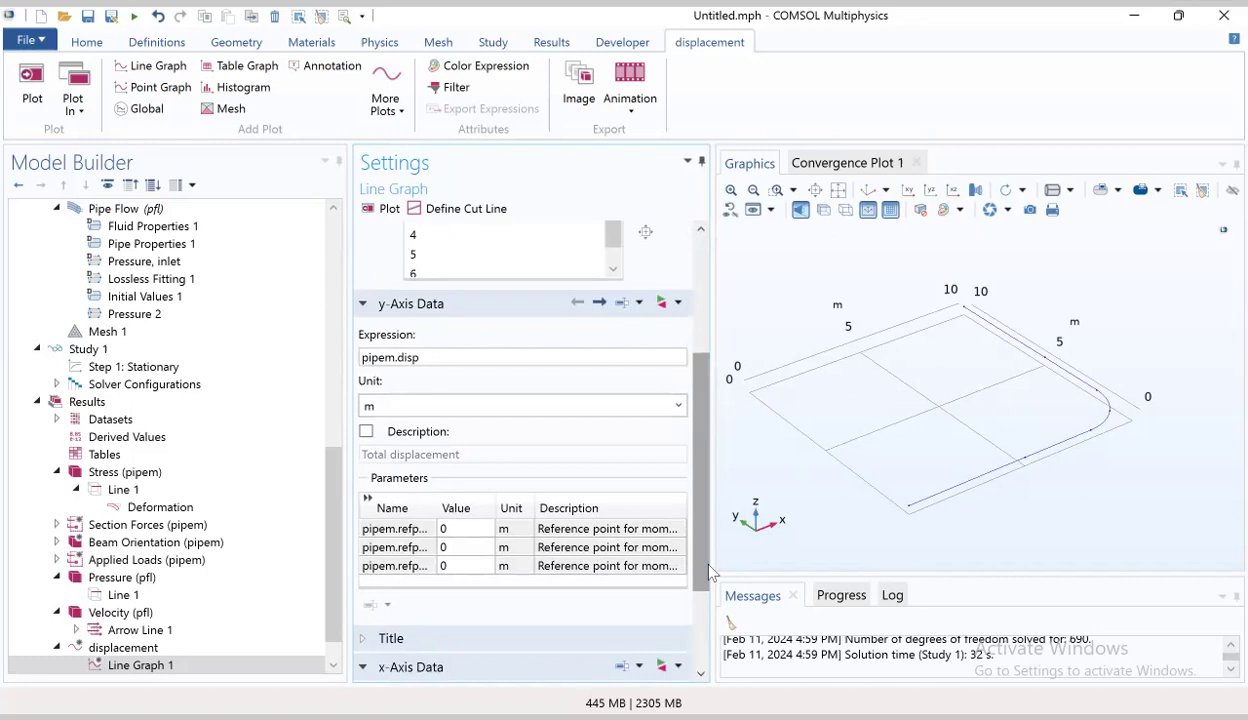
{"action": "left_click", "coordinate": [662, 303]}
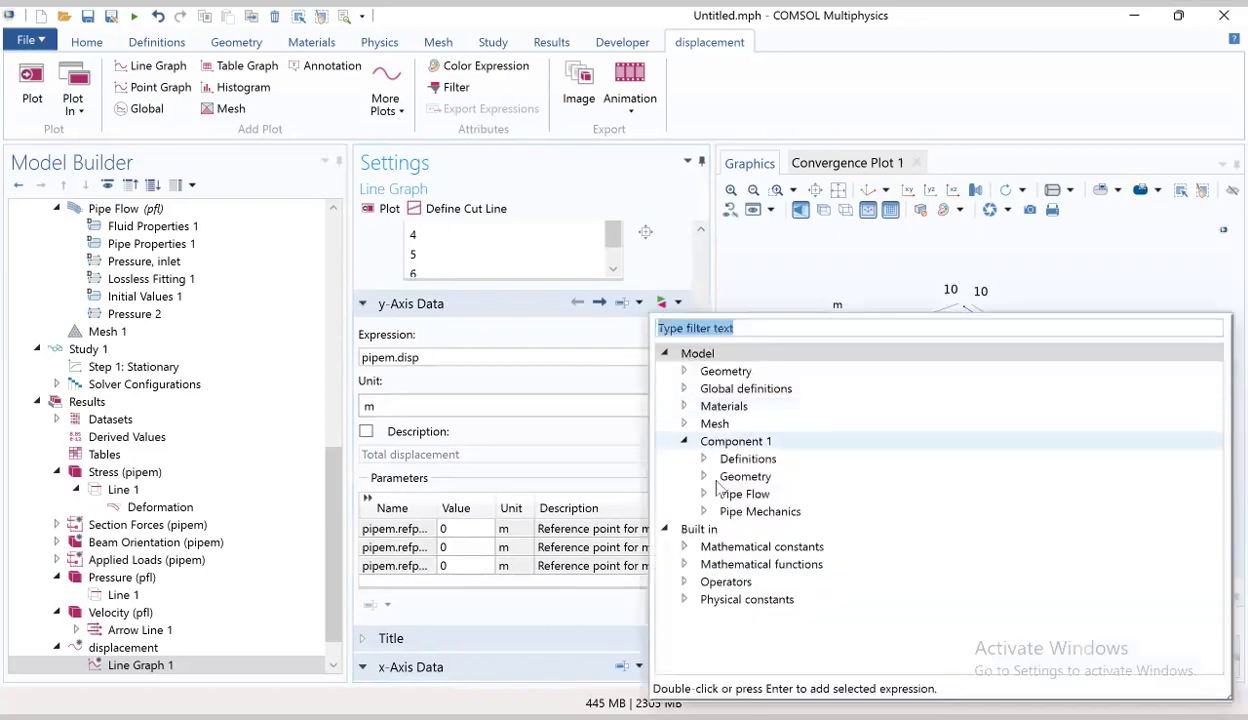
{"action": "left_click", "coordinate": [704, 494]}
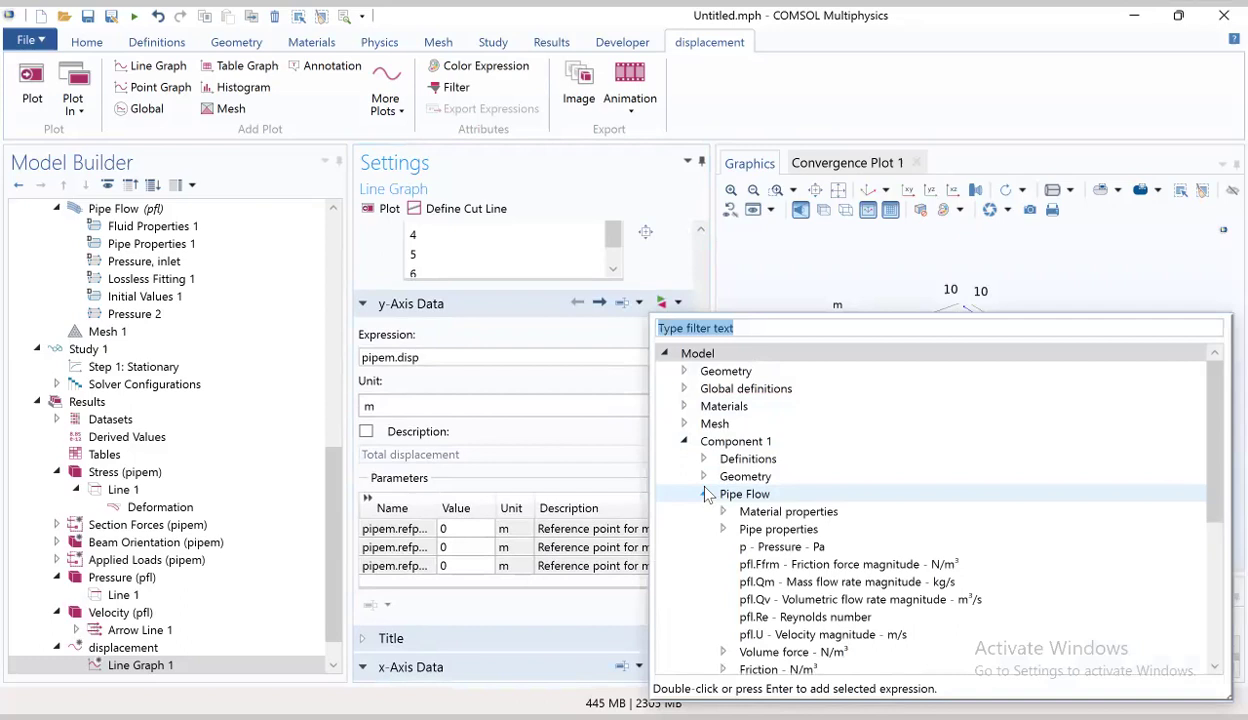
{"action": "left_click", "coordinate": [1216, 553]}
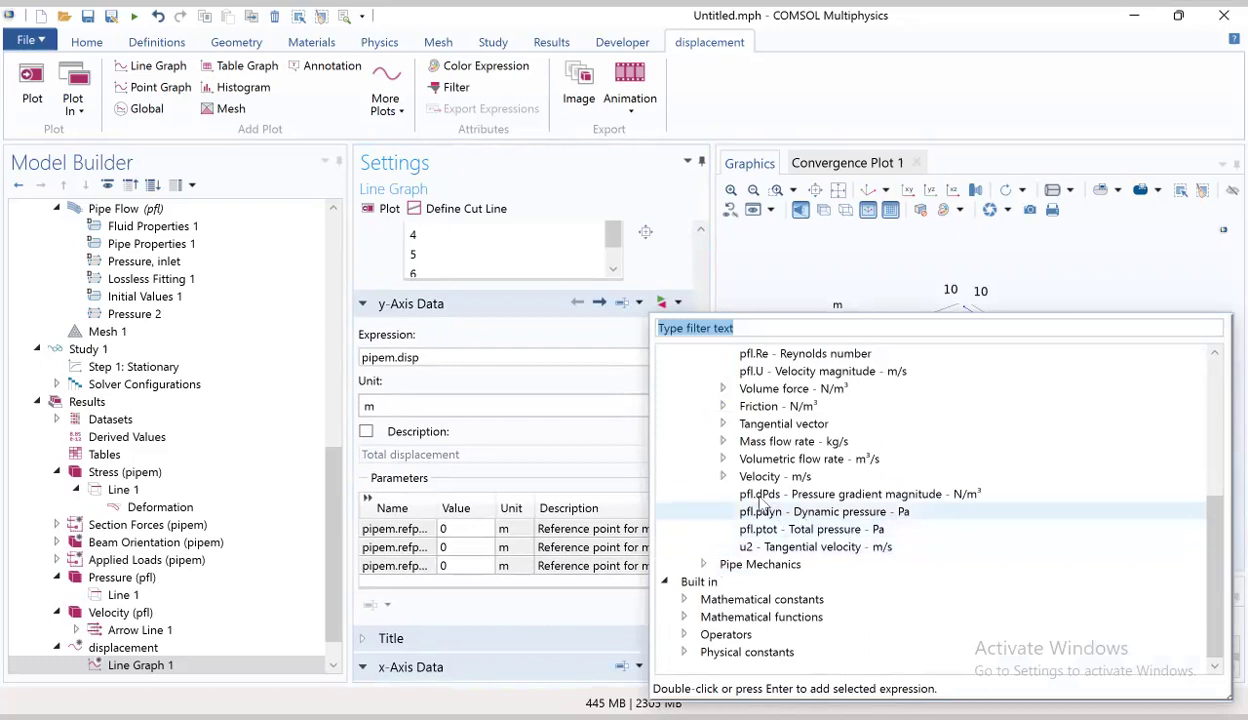
{"action": "left_click", "coordinate": [704, 565]}
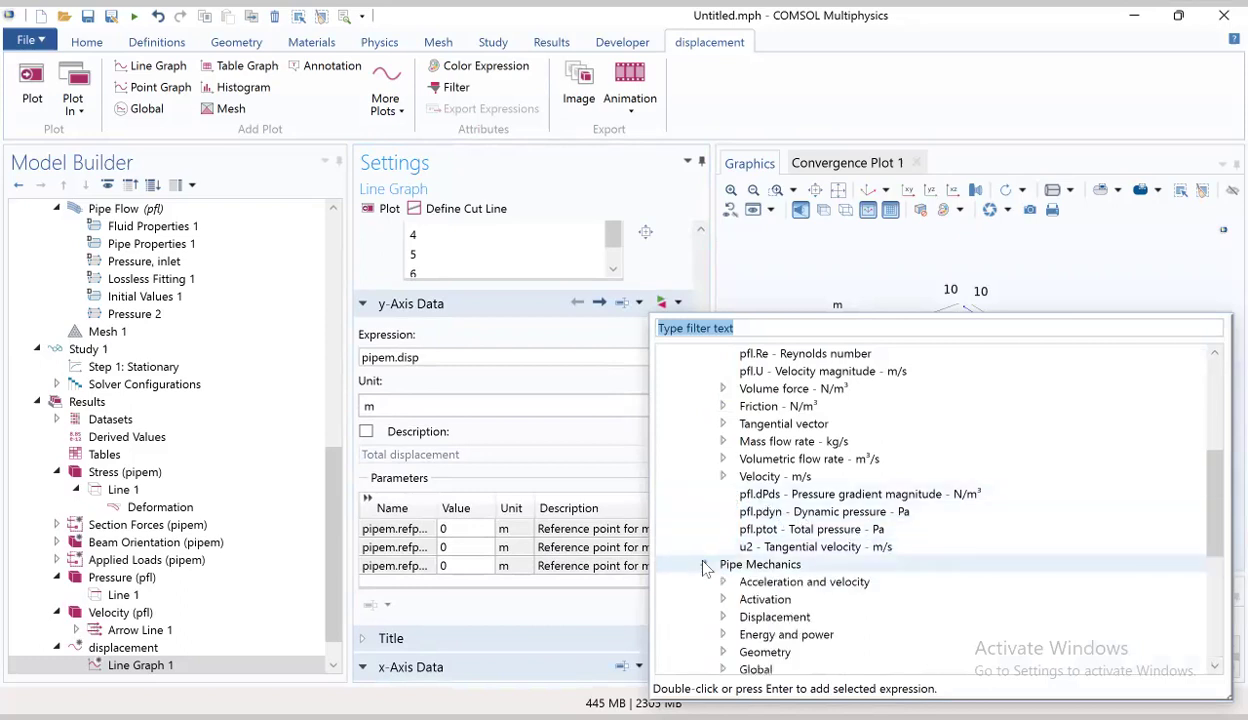
{"action": "left_click", "coordinate": [723, 617]}
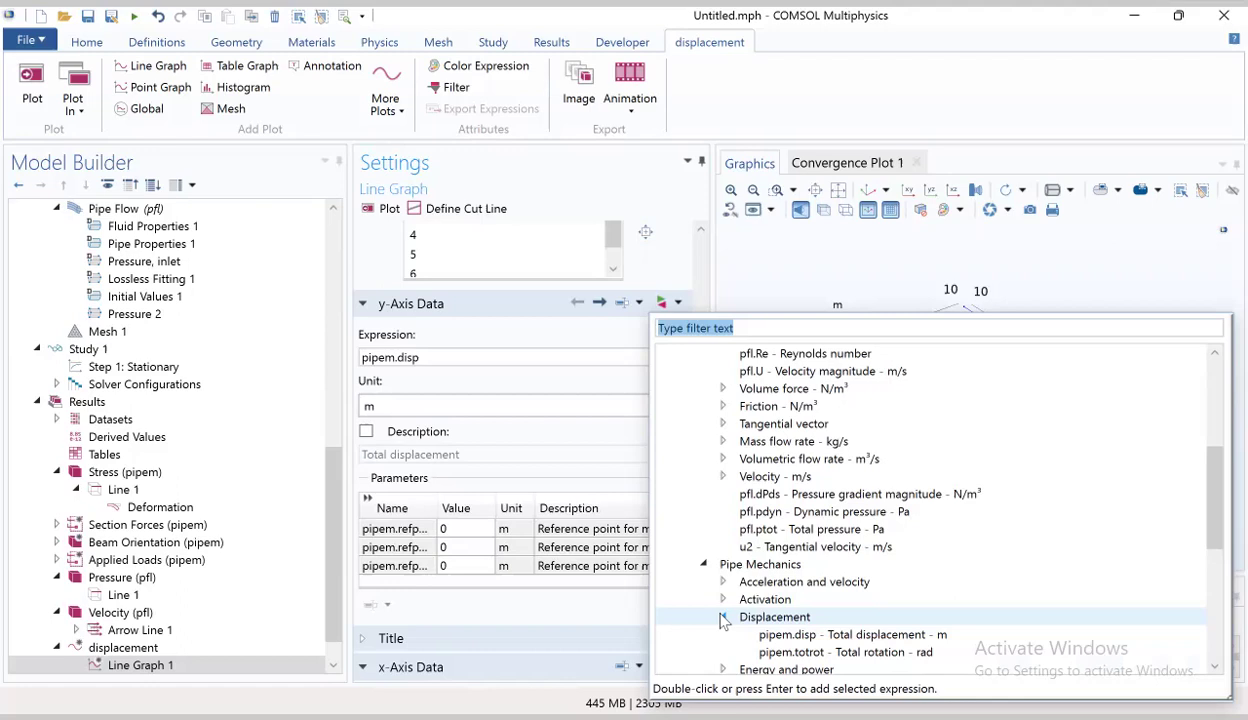
{"action": "left_click", "coordinate": [1215, 612]}
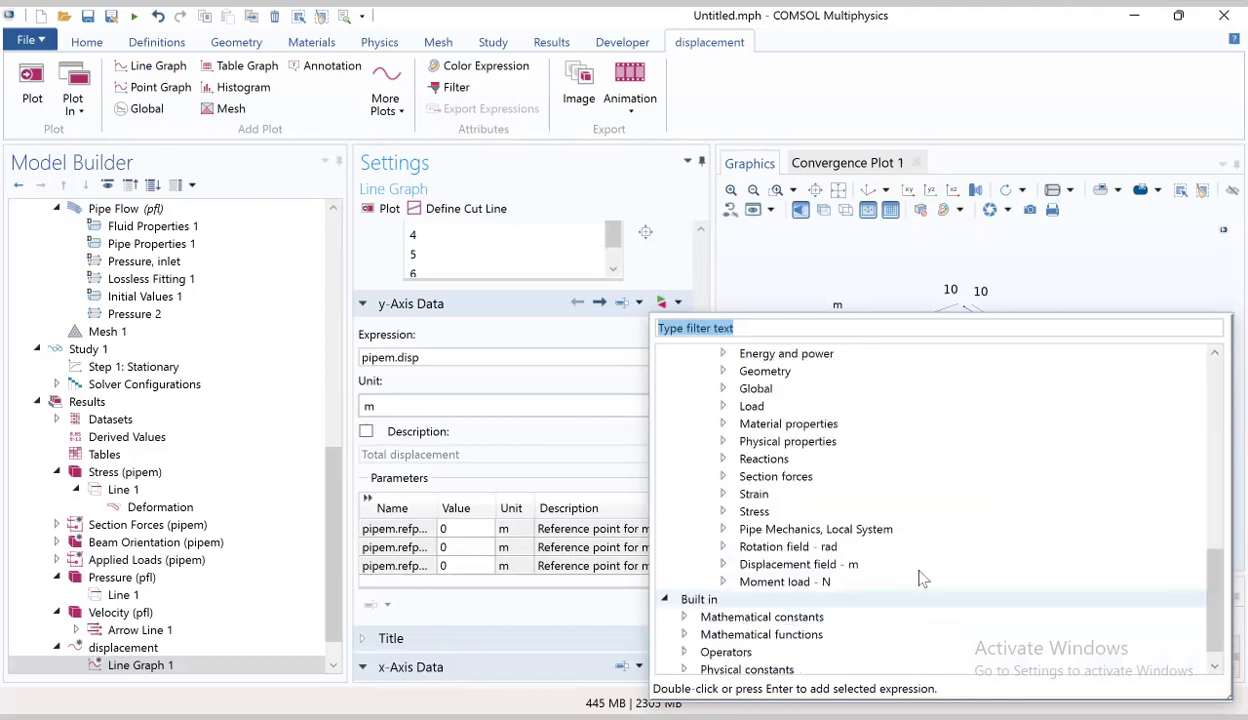
{"action": "left_click", "coordinate": [723, 565]}
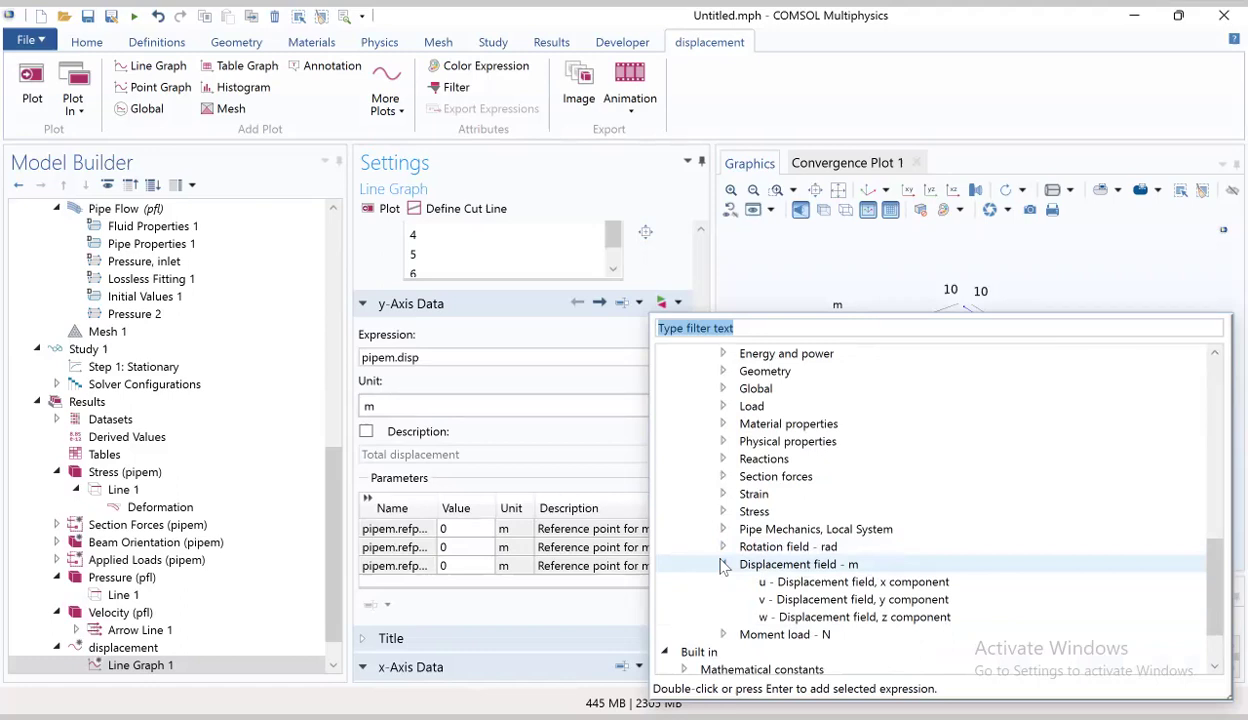
{"action": "double_click", "coordinate": [772, 618]}
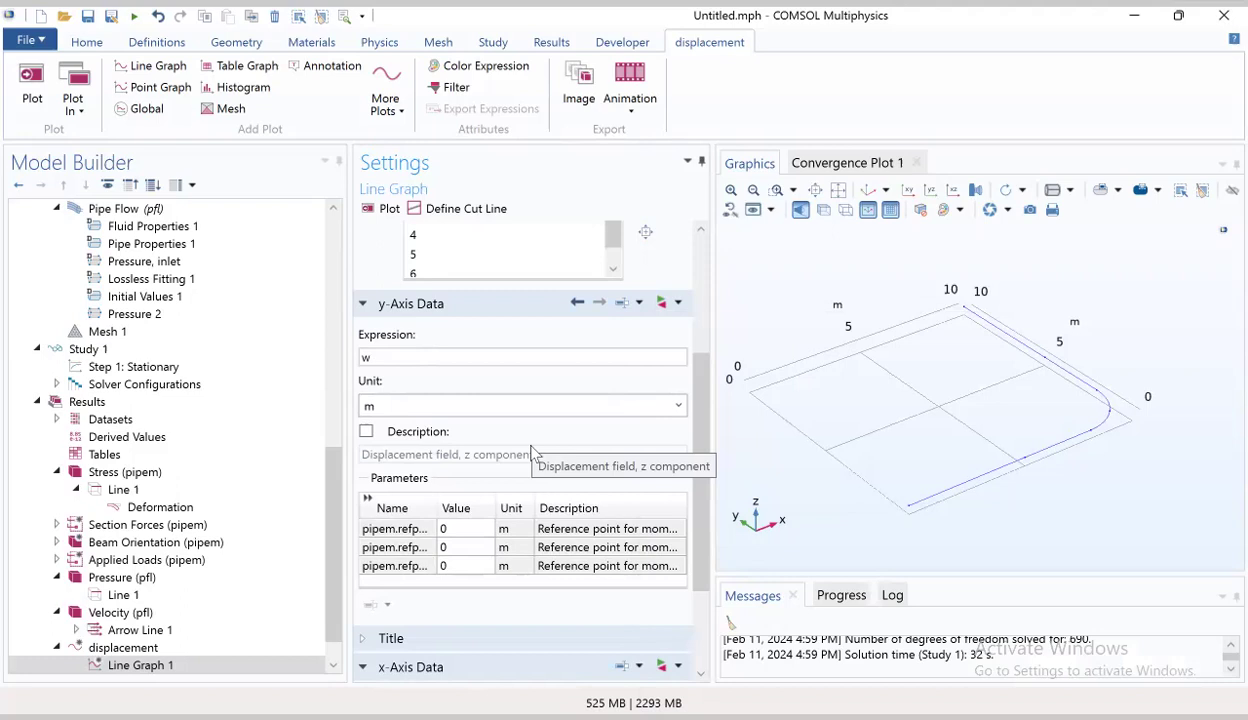
{"action": "left_click", "coordinate": [679, 406]}
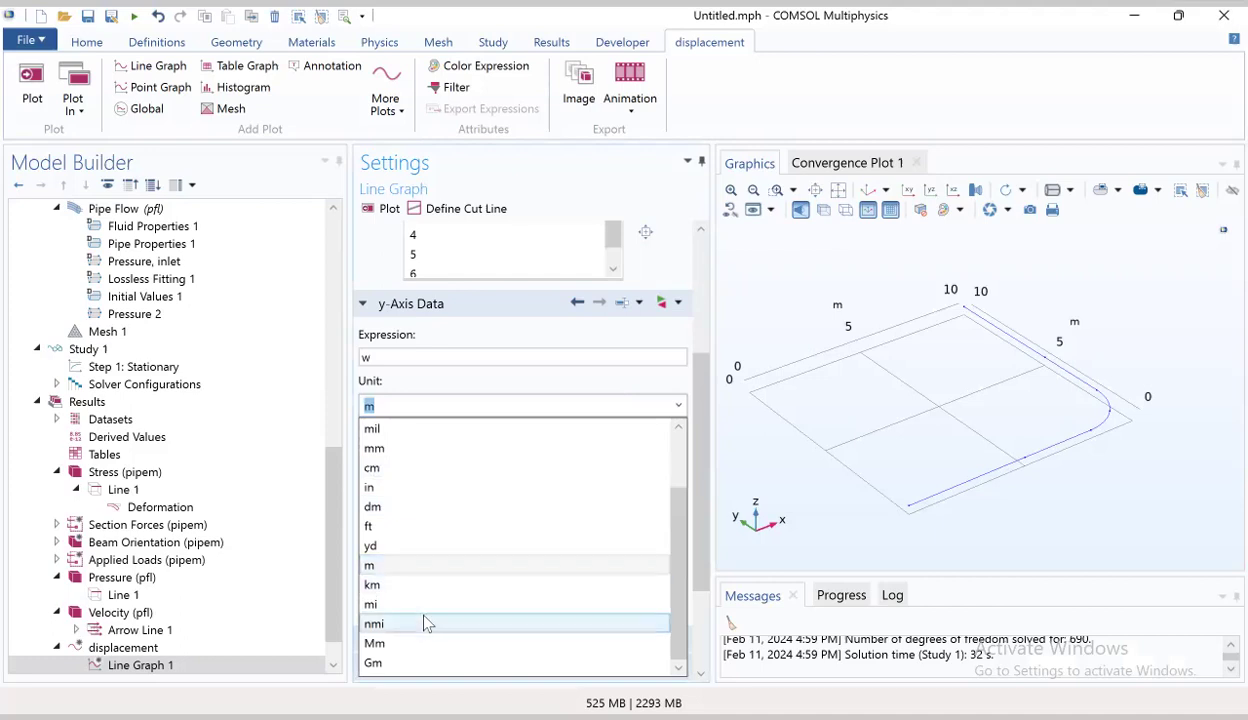
{"action": "left_click", "coordinate": [489, 450]}
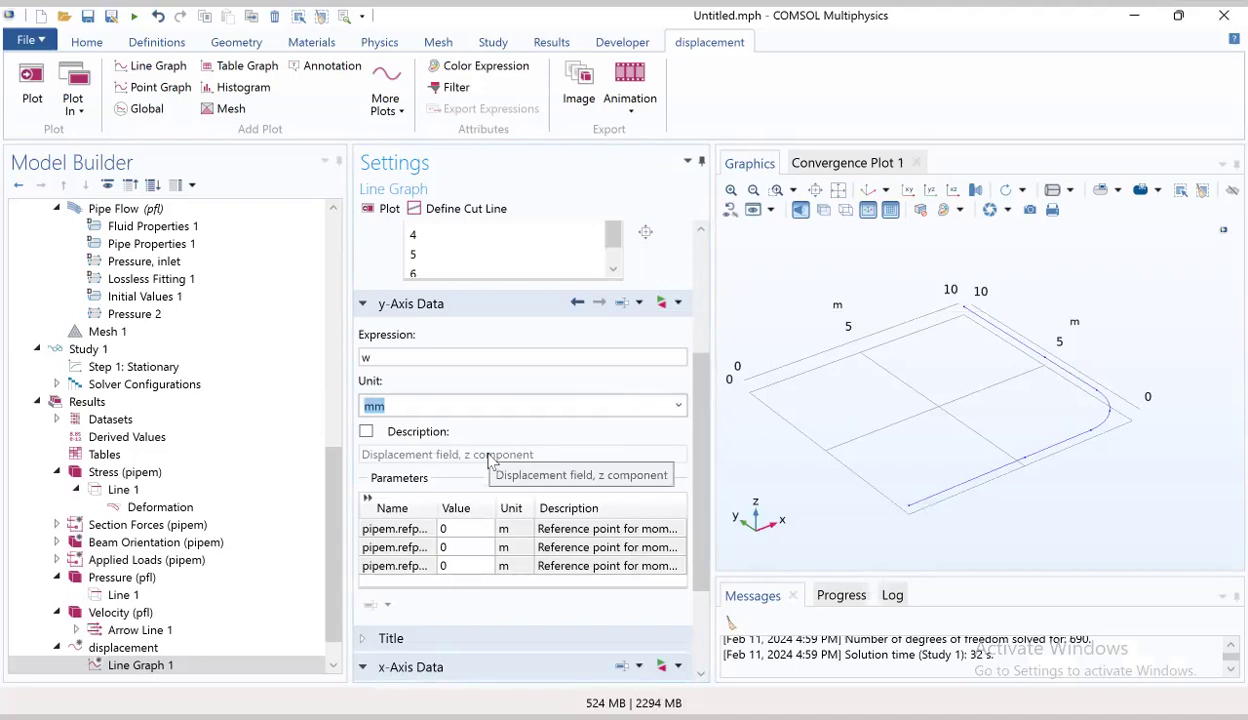
Change the line graph's y-axis expression to w2, keeping Arc length as the x-axis parameter
{"action": "left_click", "coordinate": [699, 624]}
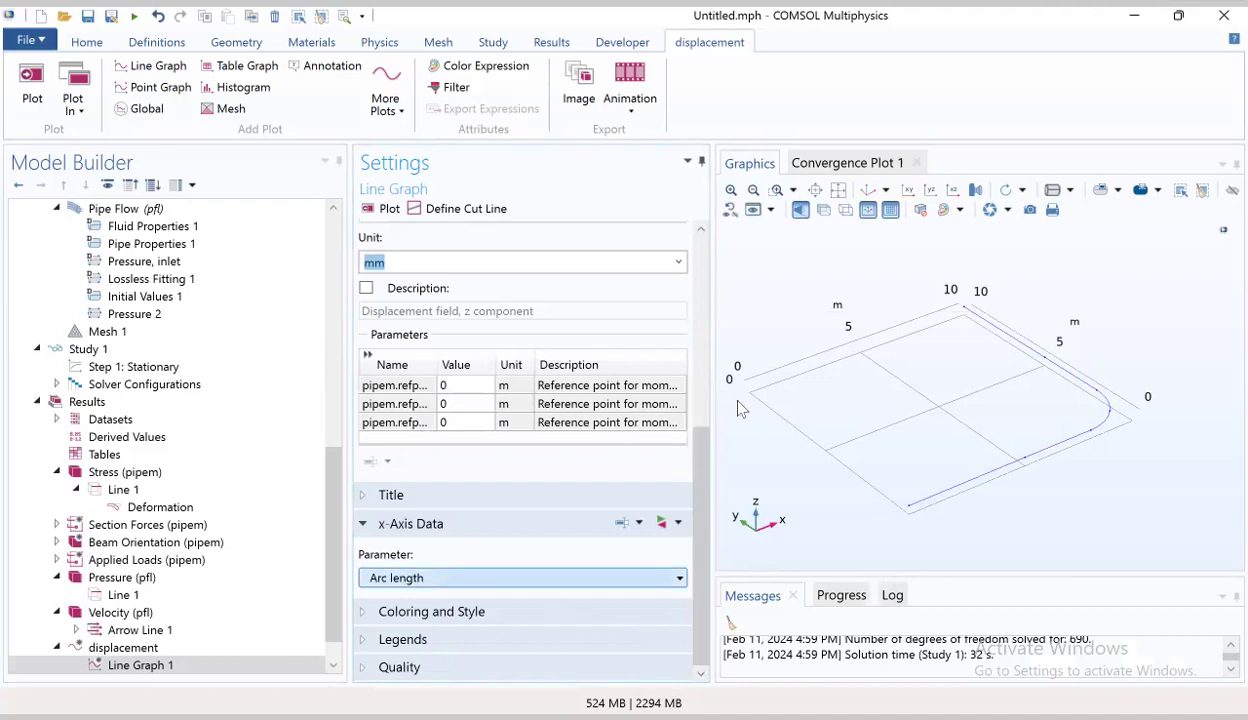
{"action": "left_click", "coordinate": [700, 398]}
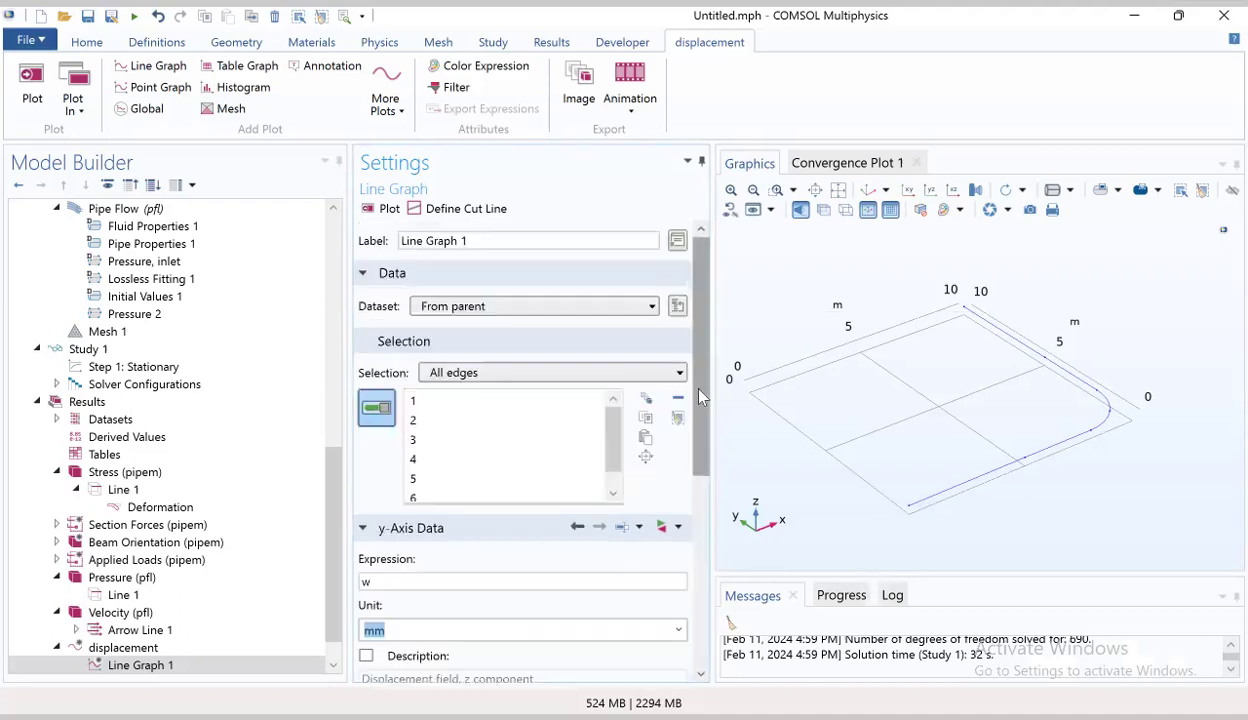
{"action": "left_click", "coordinate": [432, 583]}
{"action": "type", "text": "2"}
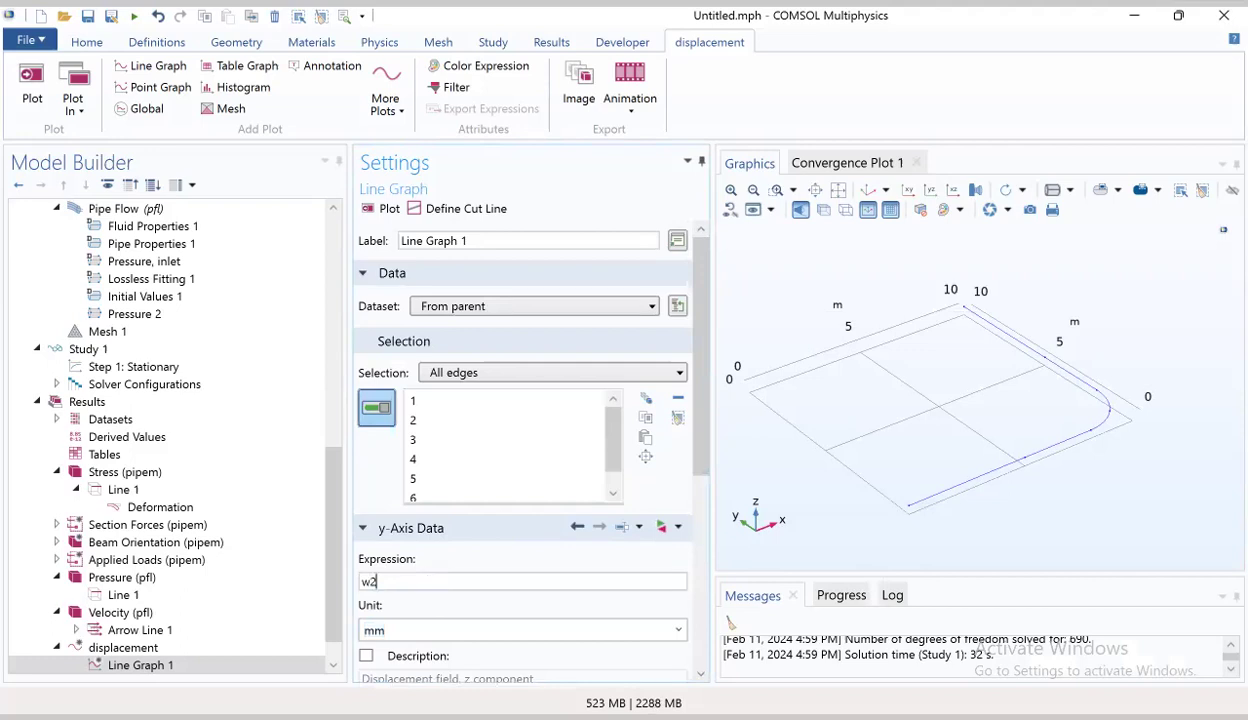
{"action": "key", "text": "Return"}
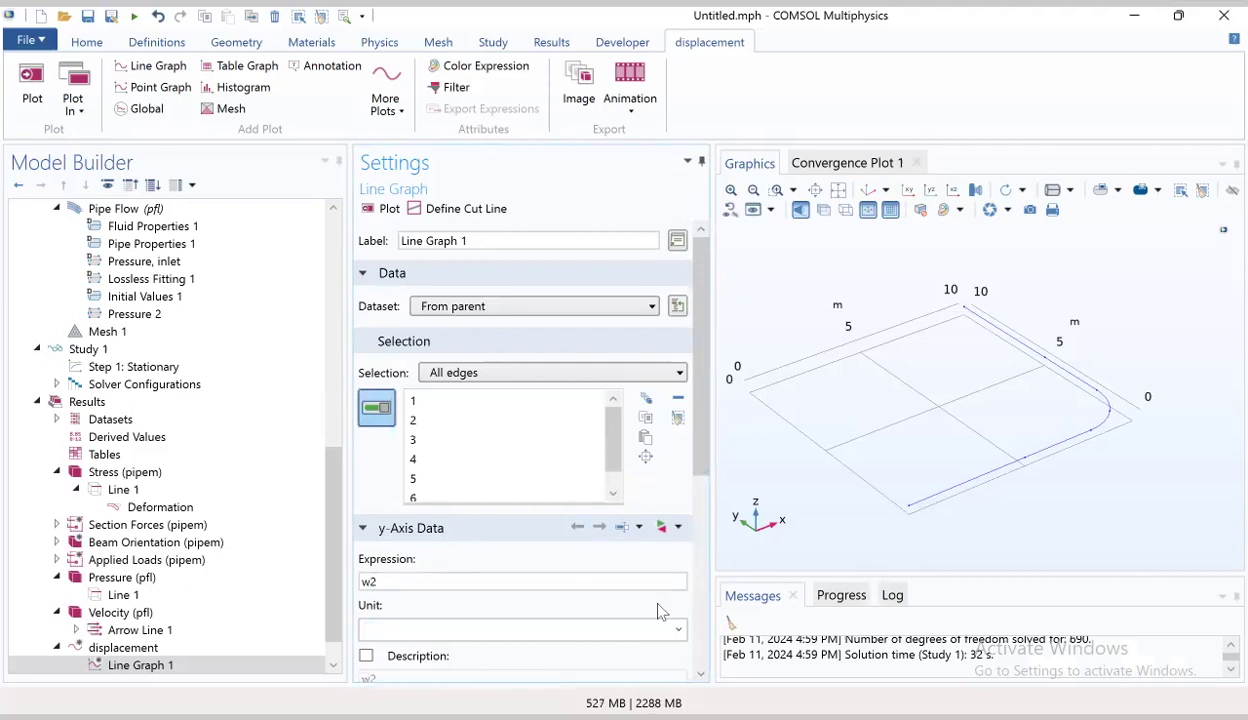
{"action": "left_click", "coordinate": [703, 609]}
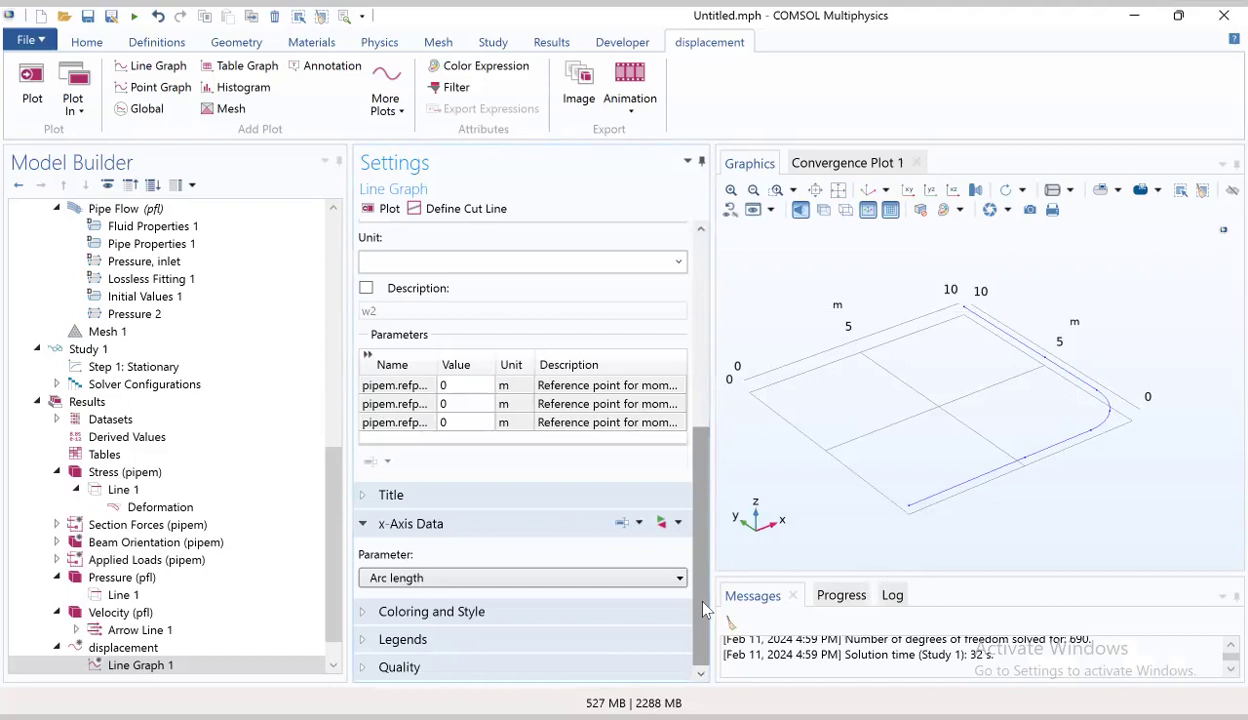
{"action": "left_click_drag", "start_coordinate": [703, 609], "coordinate": [703, 552]}
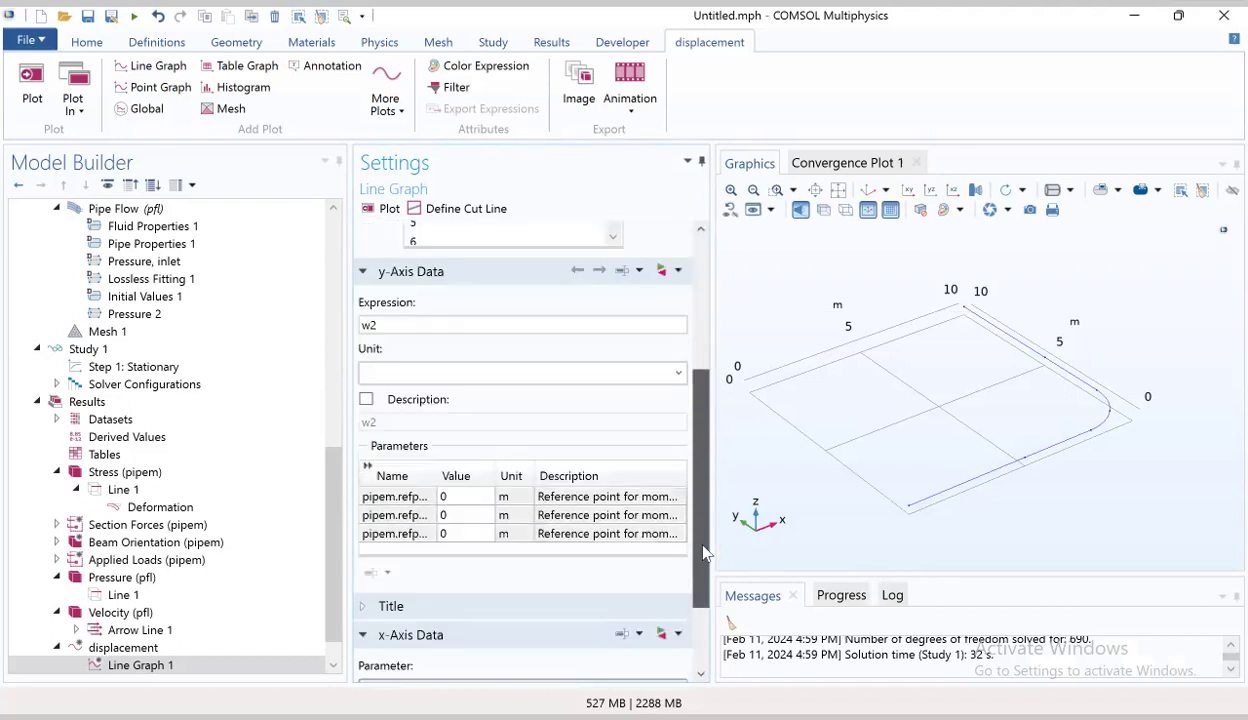
Change the line graph's y-axis expression back to w
{"action": "left_click", "coordinate": [677, 374]}
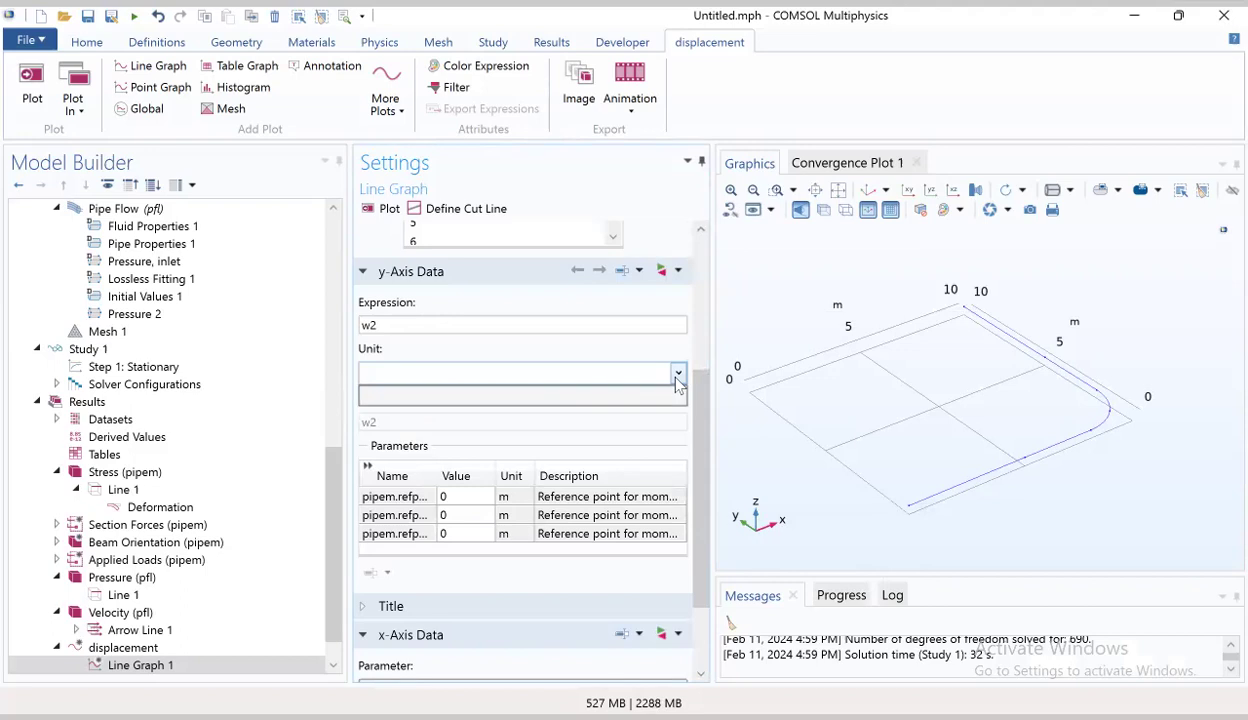
{"action": "left_click", "coordinate": [608, 320]}
{"action": "key", "text": "BackSpace"}
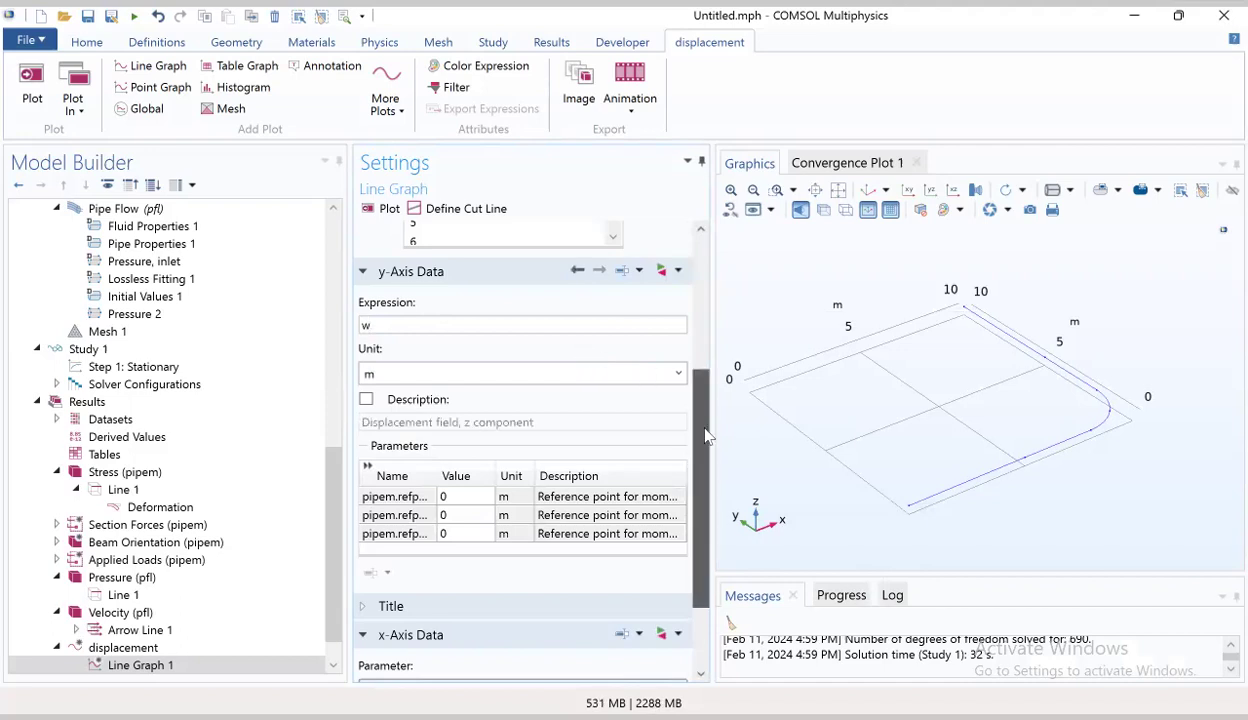
Set the line graph's title type to None
{"action": "scroll", "coordinate": [700, 418], "scroll_direction": "down", "scroll_amount": 1}
{"action": "scroll", "coordinate": [600, 558], "scroll_direction": "down", "scroll_amount": 3}
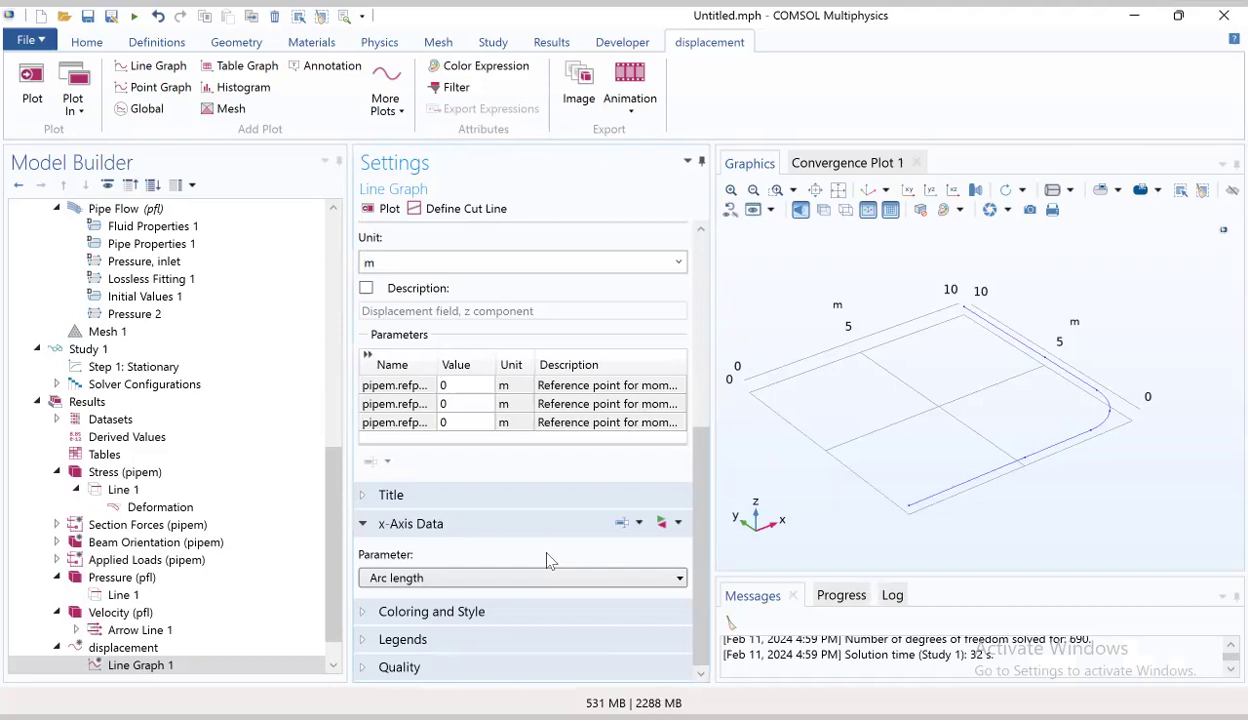
{"action": "left_click", "coordinate": [365, 497]}
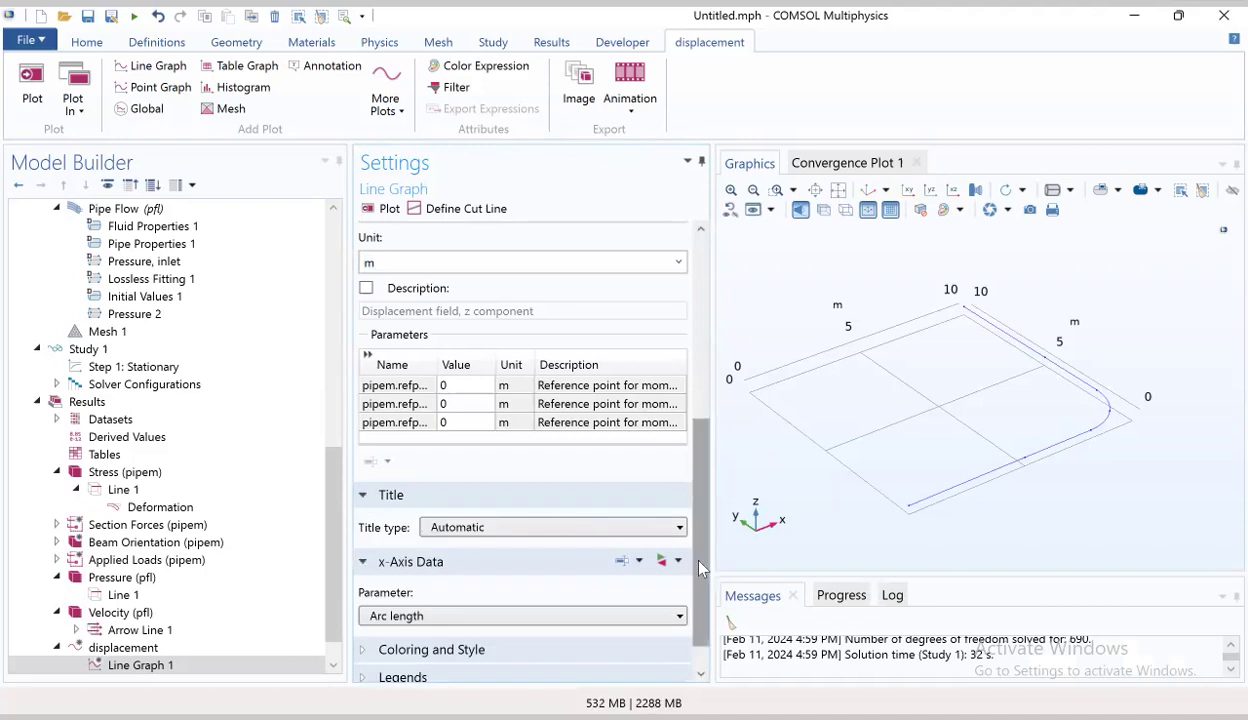
{"action": "left_click_drag", "start_coordinate": [699, 564], "coordinate": [700, 606]}
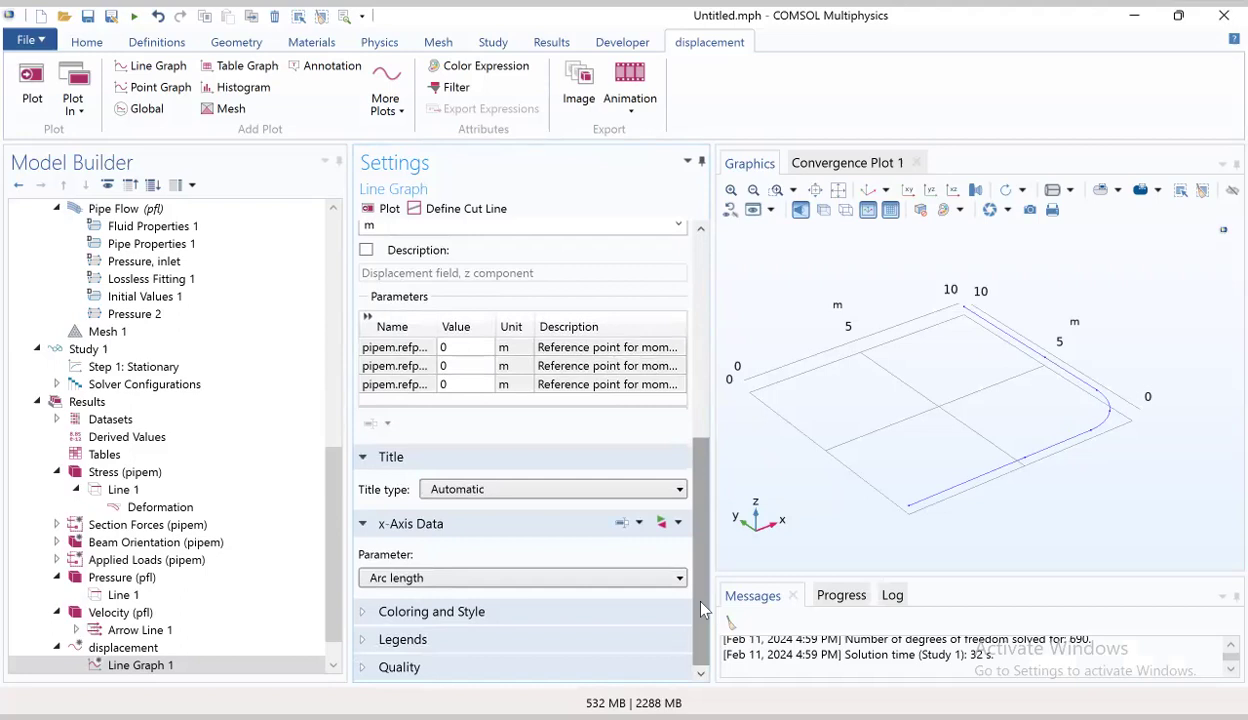
{"action": "left_click", "coordinate": [561, 578]}
{"action": "left_click", "coordinate": [560, 577]}
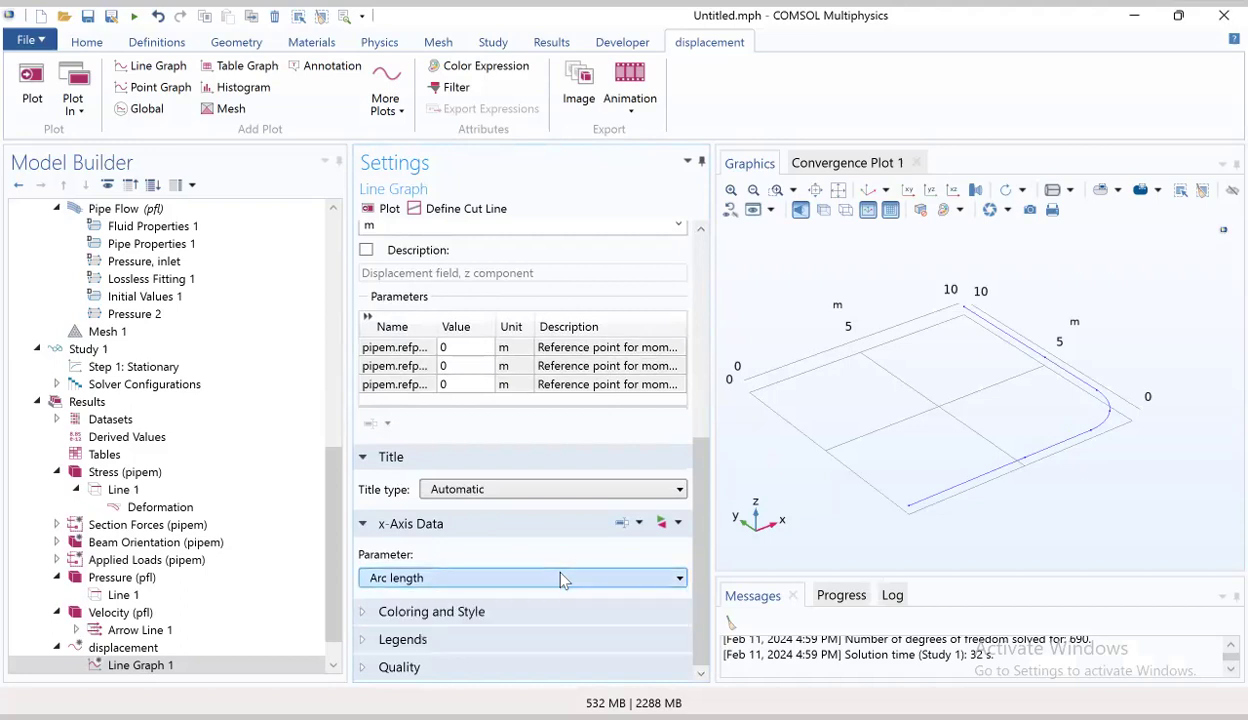
{"action": "left_click", "coordinate": [535, 490]}
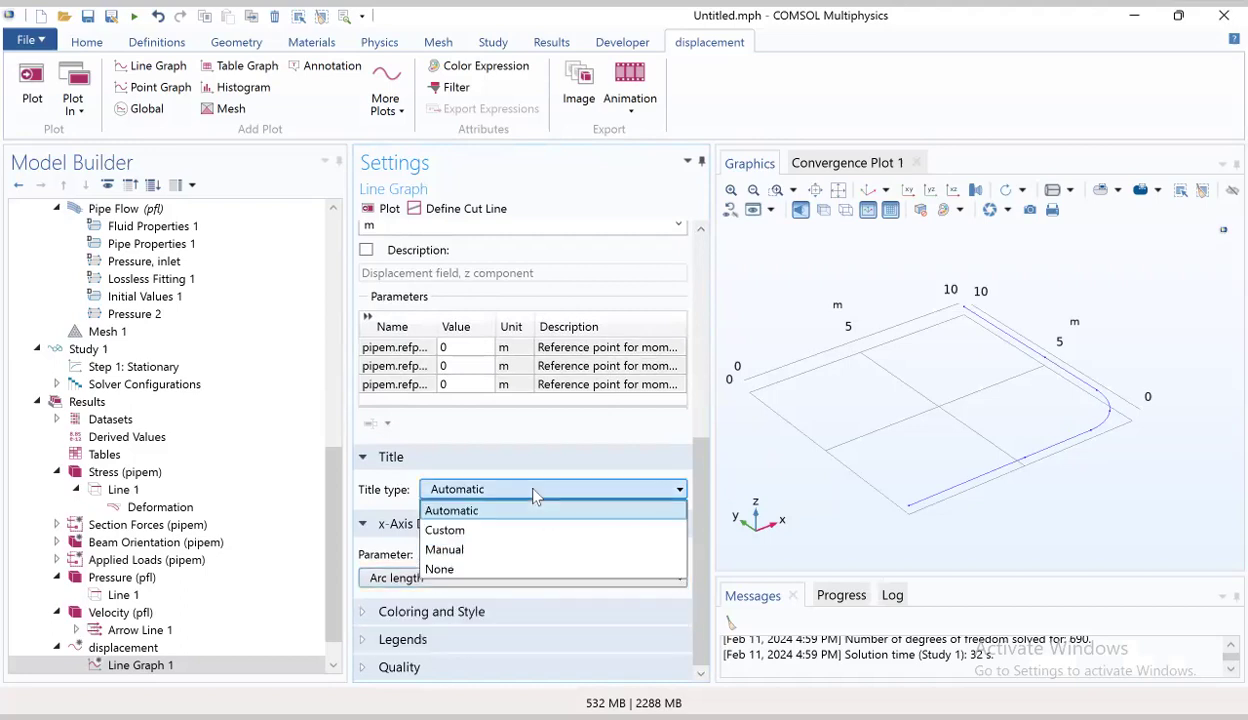
{"action": "left_click", "coordinate": [490, 566]}
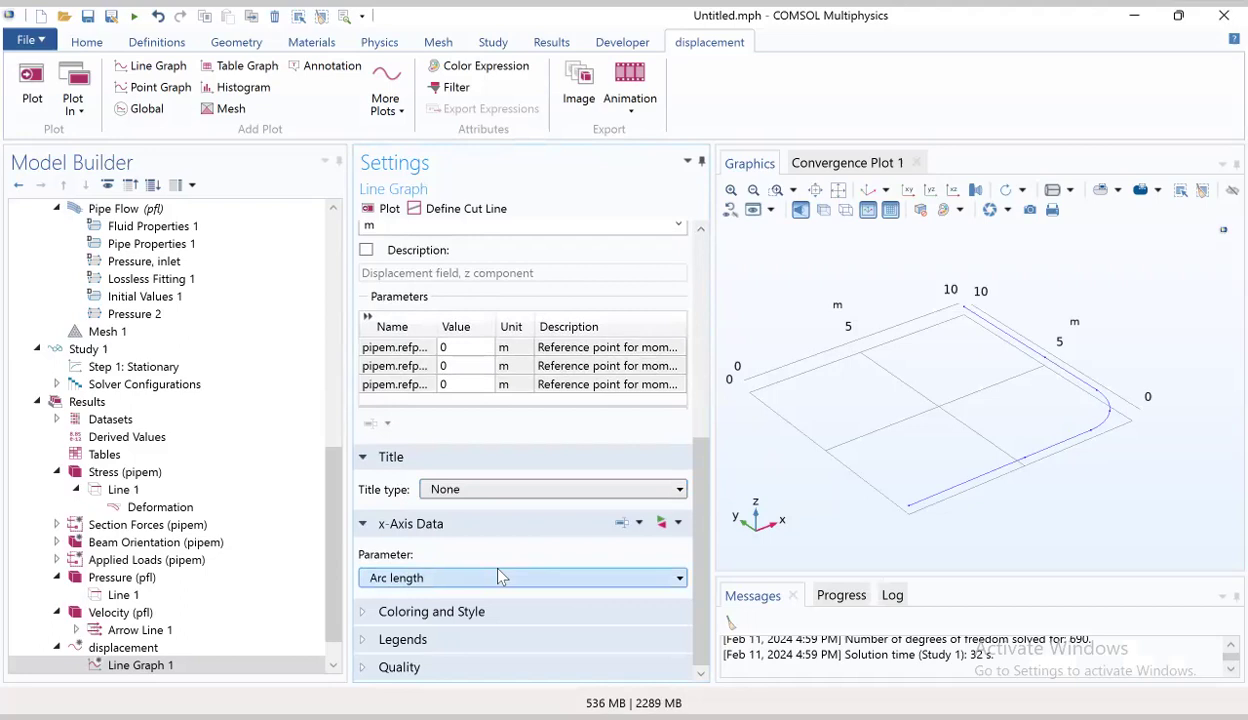
Show legends for the line graph and define a manual legend reading "Vertical displacement"
{"action": "left_click", "coordinate": [398, 640]}
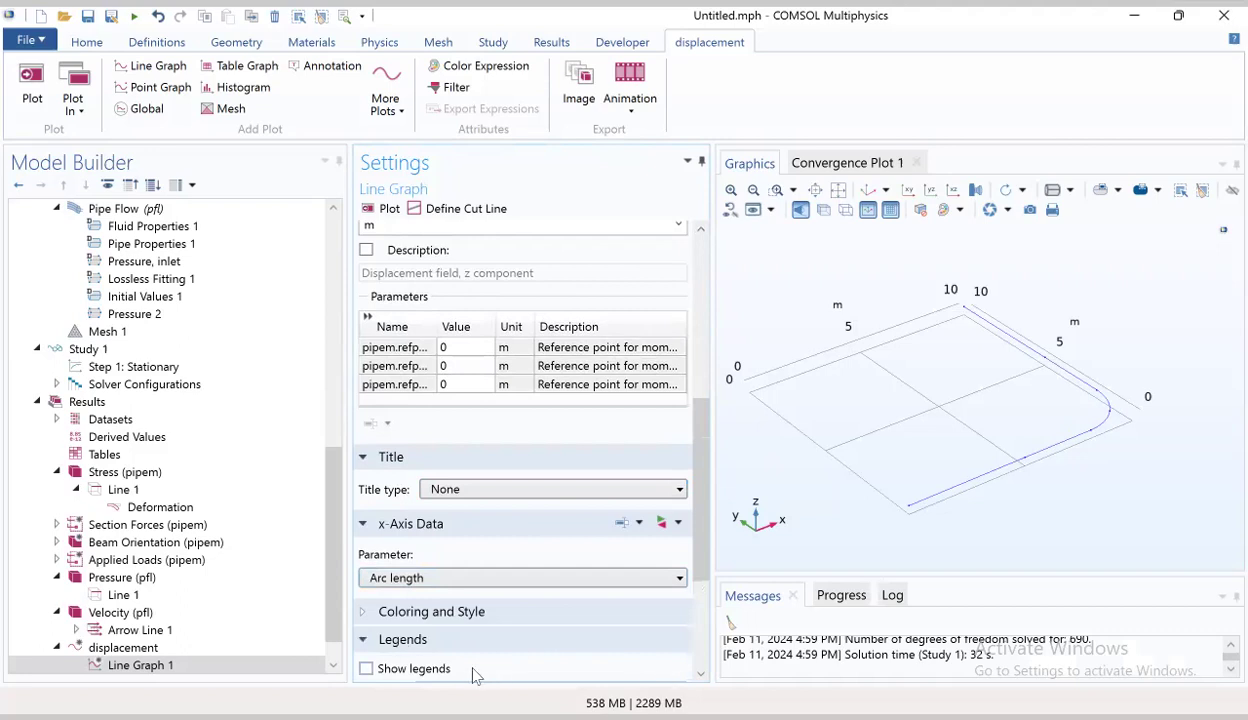
{"action": "left_click", "coordinate": [366, 668]}
{"action": "left_click", "coordinate": [705, 645]}
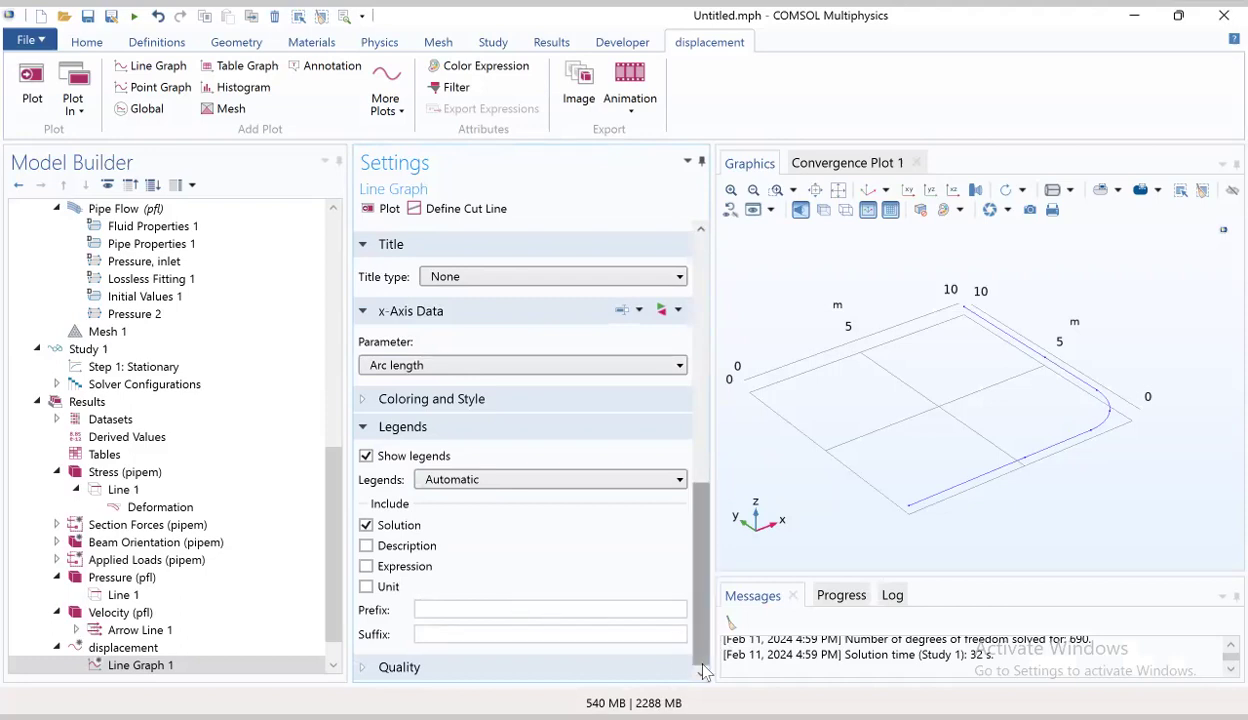
{"action": "left_click", "coordinate": [574, 481]}
{"action": "left_click", "coordinate": [549, 520]}
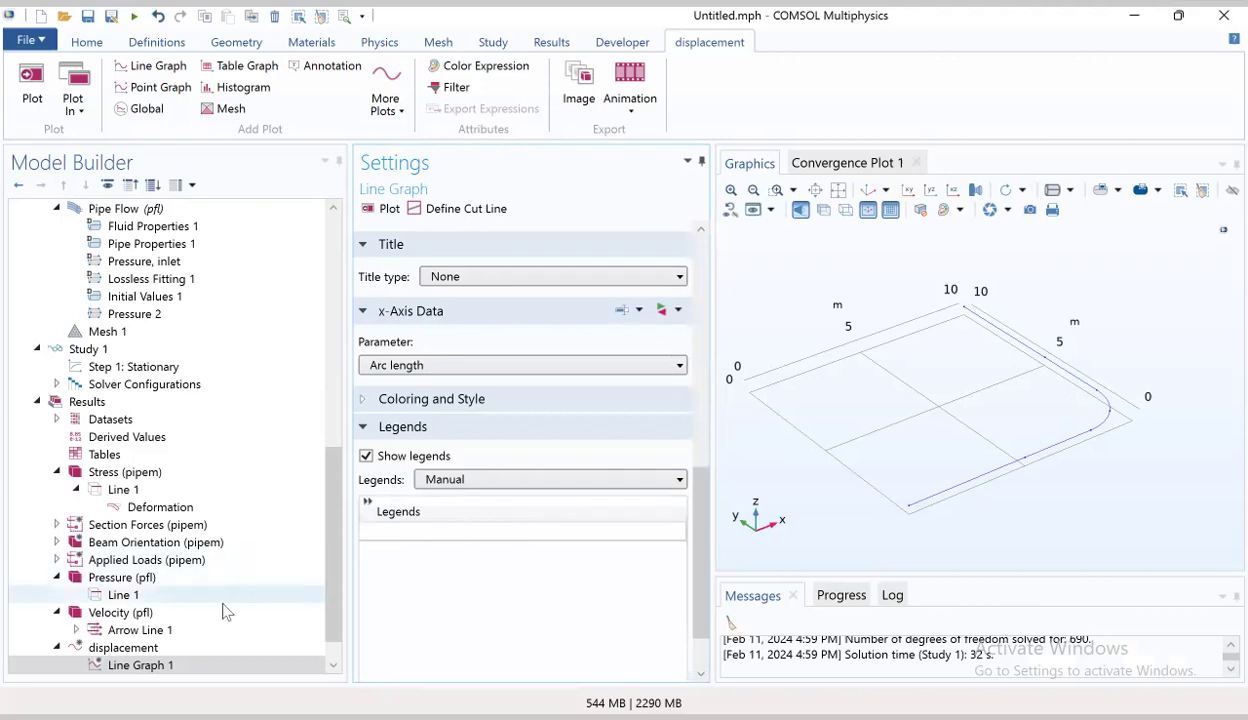
{"action": "left_click", "coordinate": [399, 532]}
{"action": "left_click", "coordinate": [402, 533]}
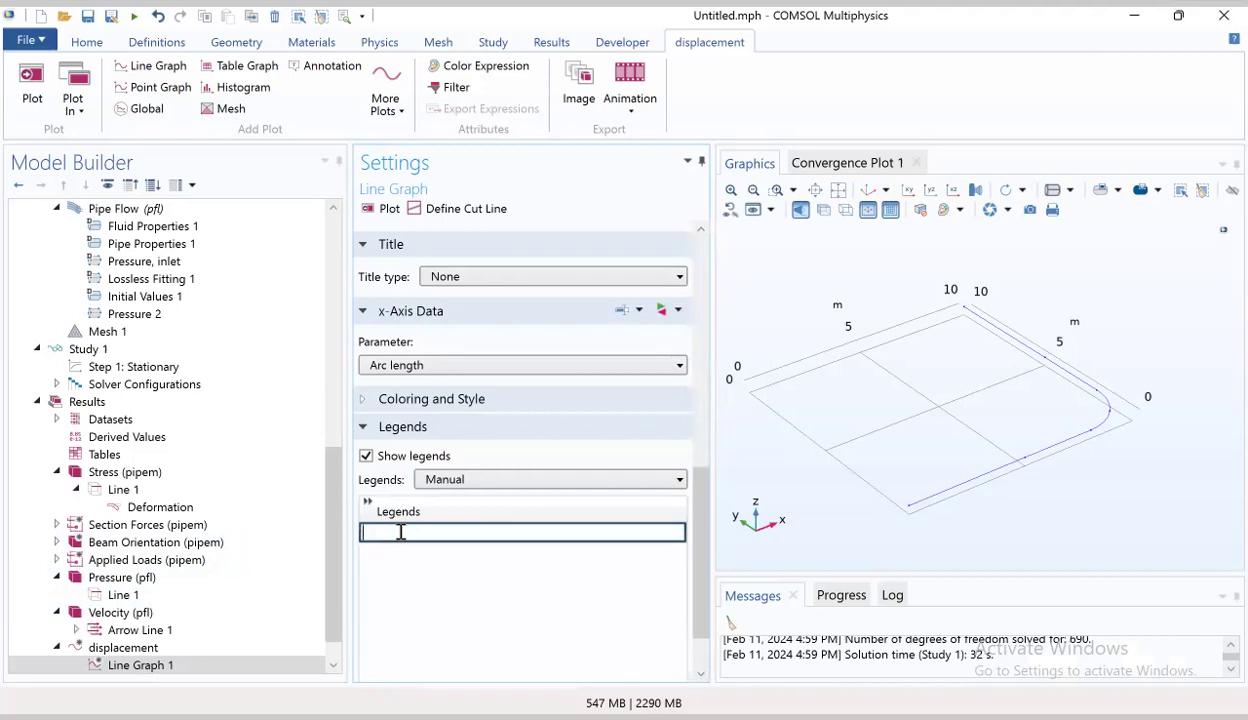
{"action": "type", "text": "Vertical displacement"}
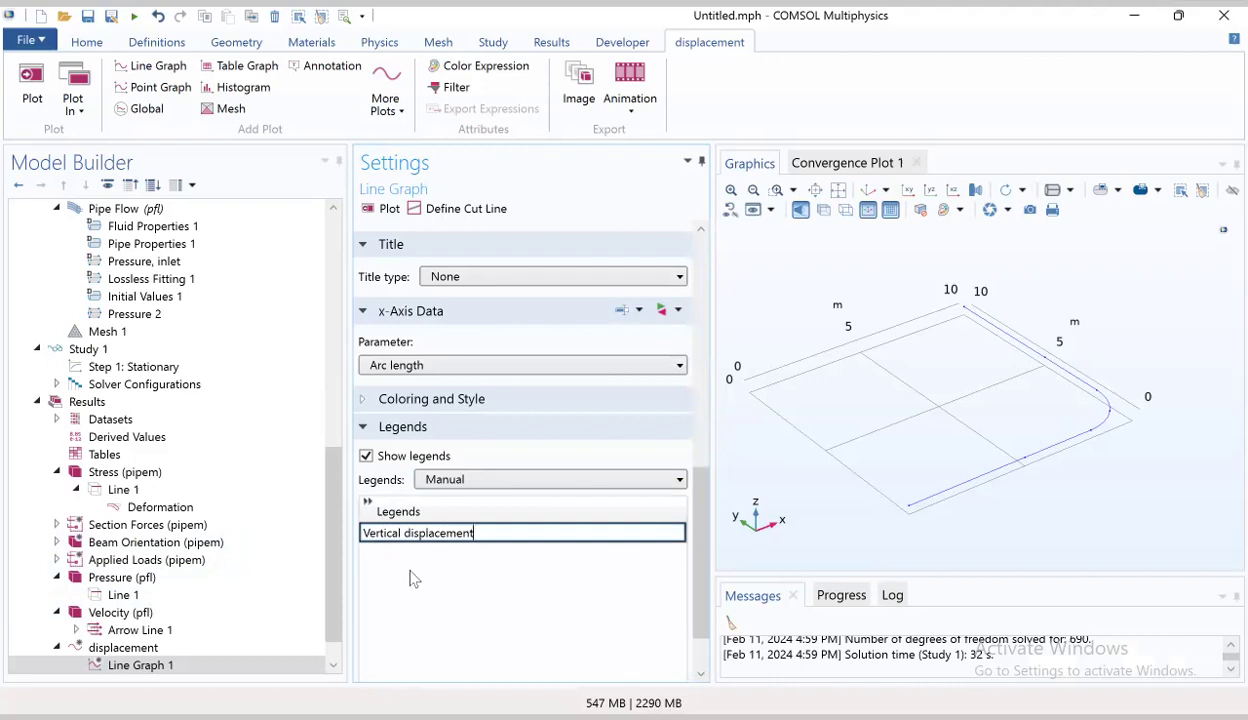
{"action": "key", "text": "Return"}
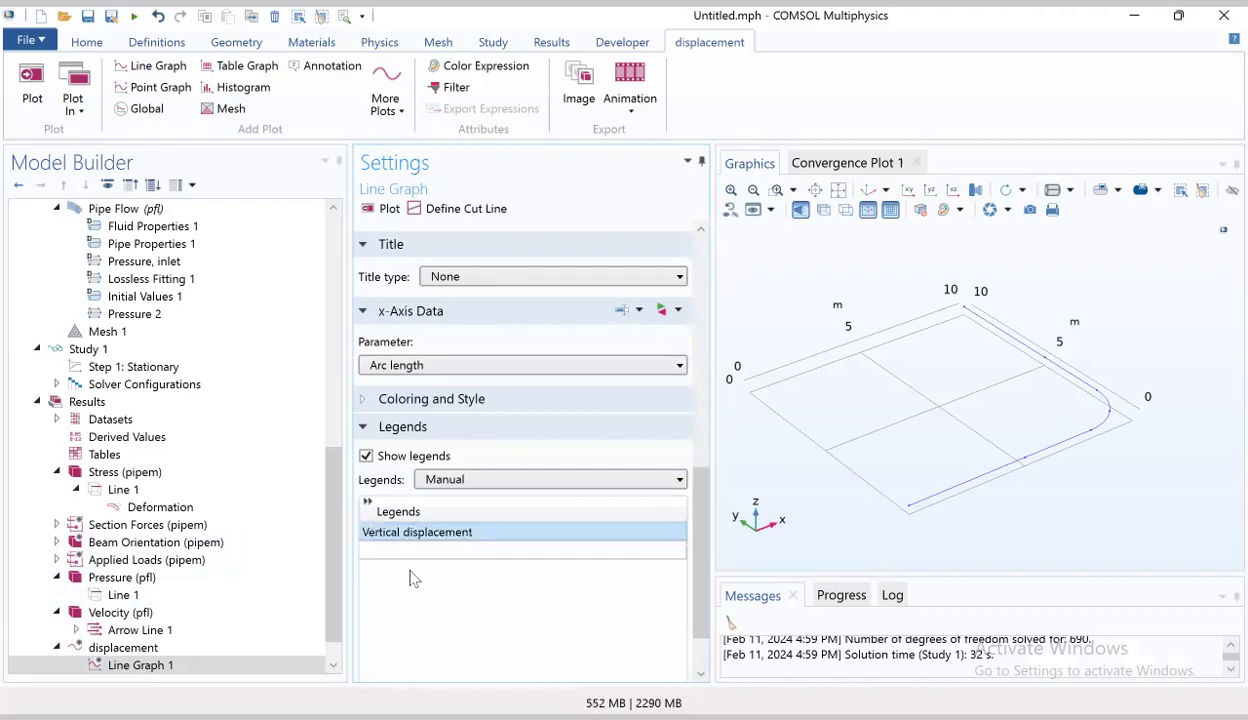
Duplicate Line Graph 1 within the displacement plot group
{"action": "left_click", "coordinate": [155, 667]}
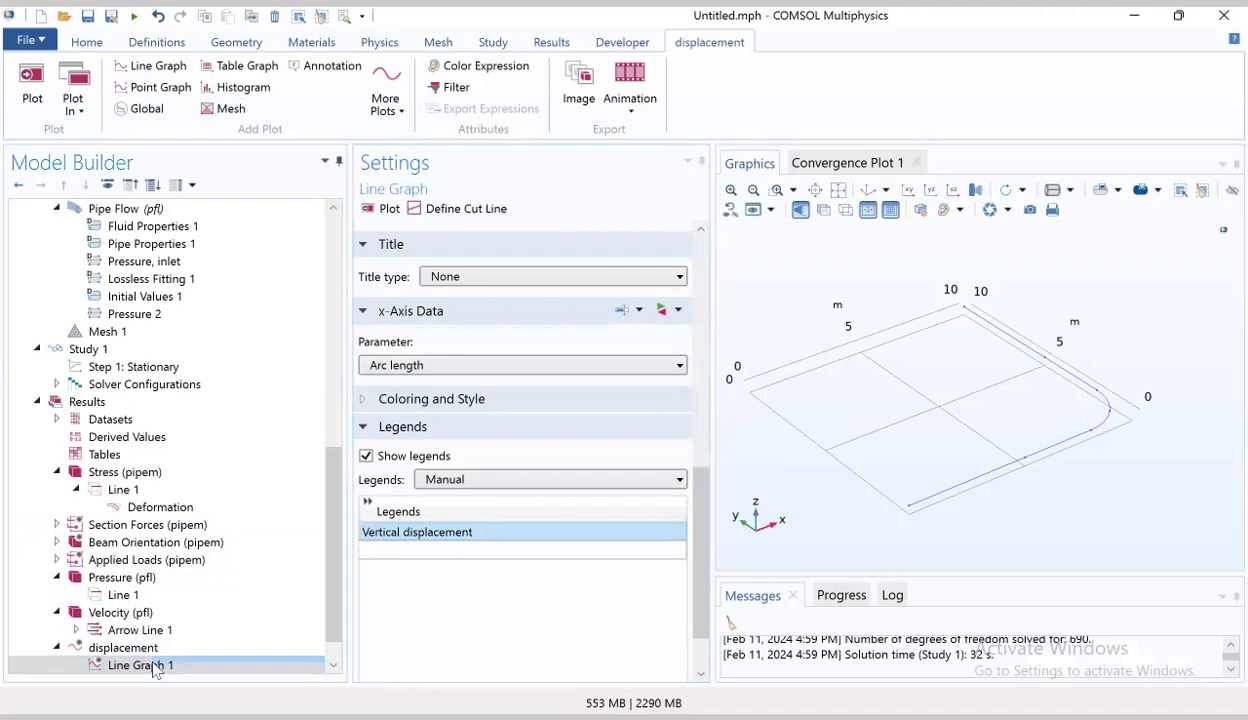
{"action": "right_click", "coordinate": [155, 667]}
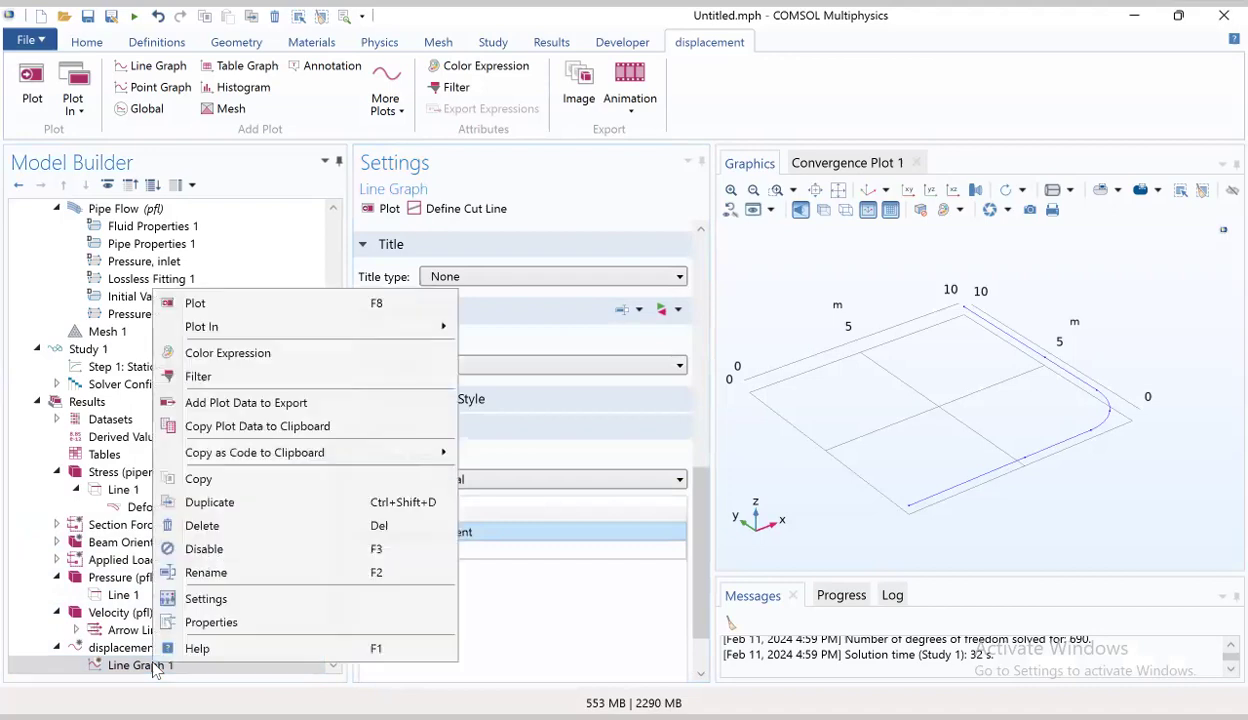
{"action": "left_click", "coordinate": [210, 502]}
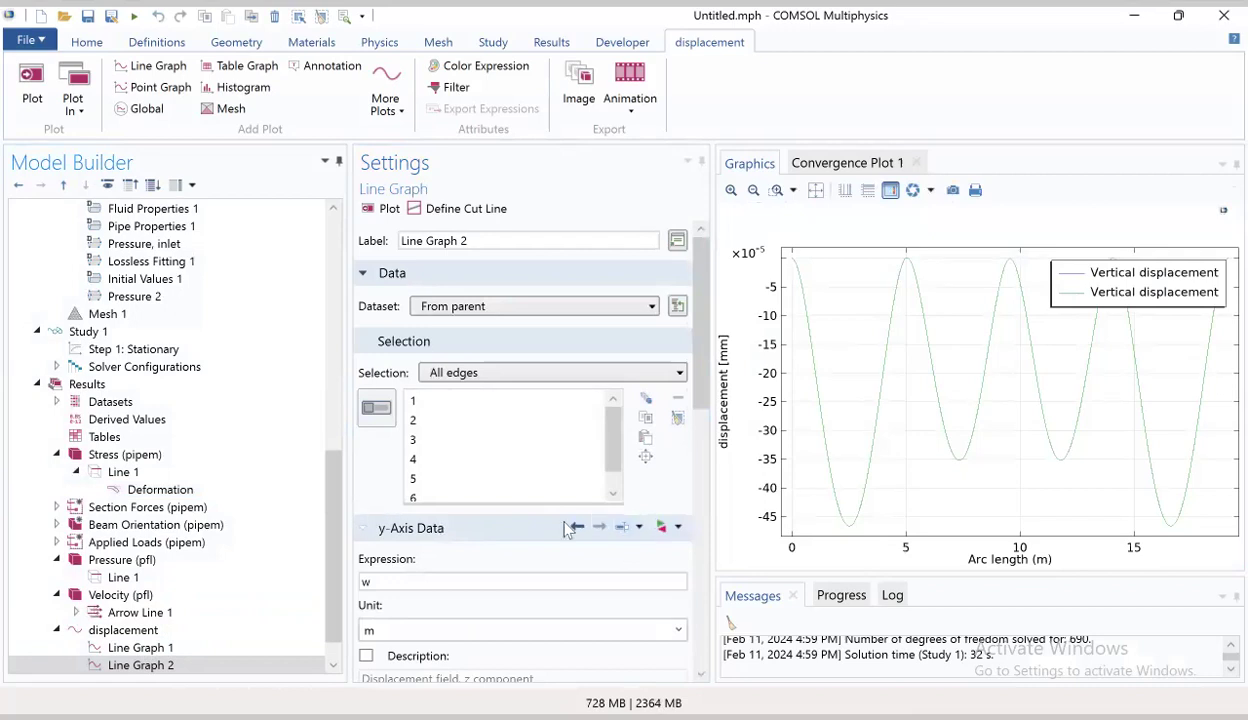
Examine the Pipe Mechanics acceleration, activation, displacement, rotation field and displacement field expressions available for the duplicated line graph's y-axis
{"action": "left_click", "coordinate": [660, 530]}
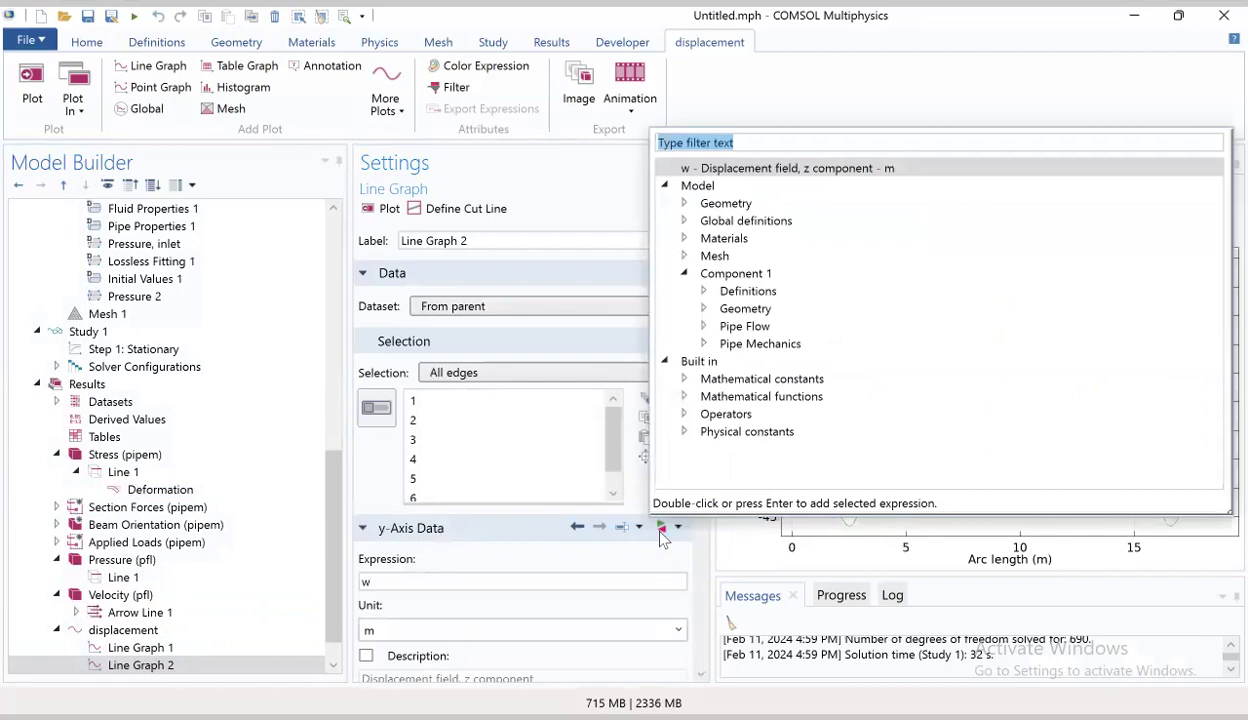
{"action": "left_click", "coordinate": [703, 344]}
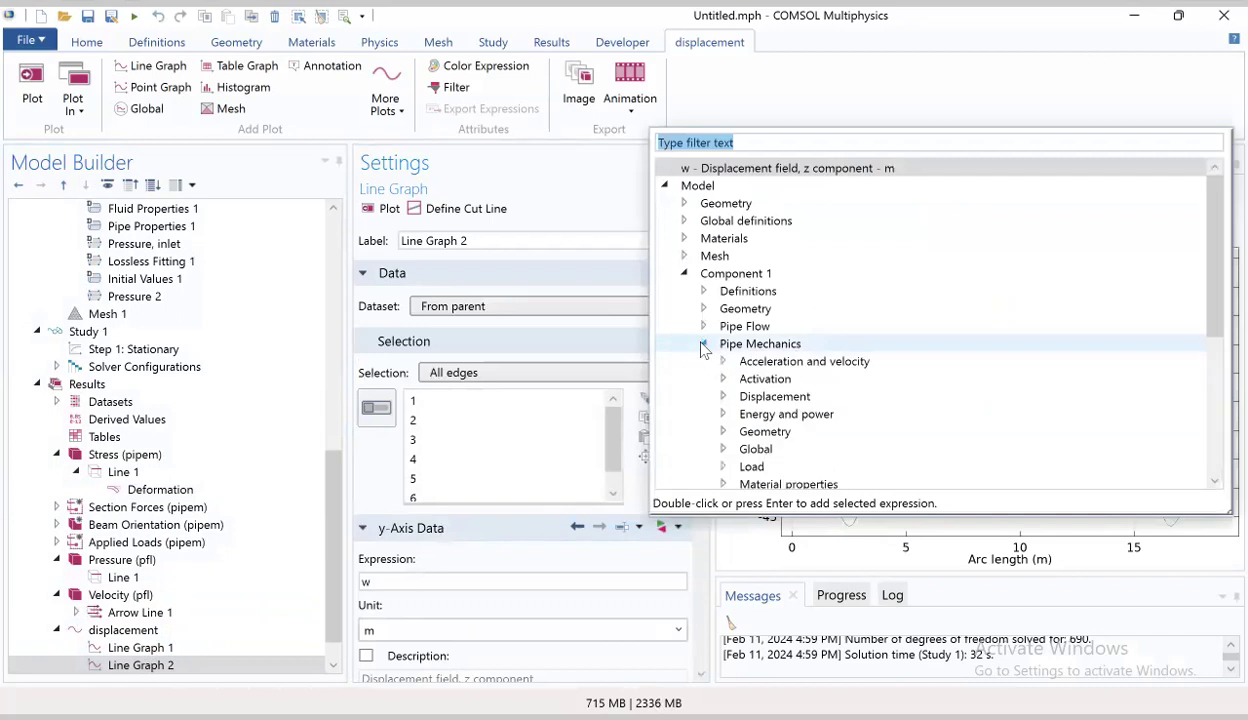
{"action": "left_click", "coordinate": [723, 397]}
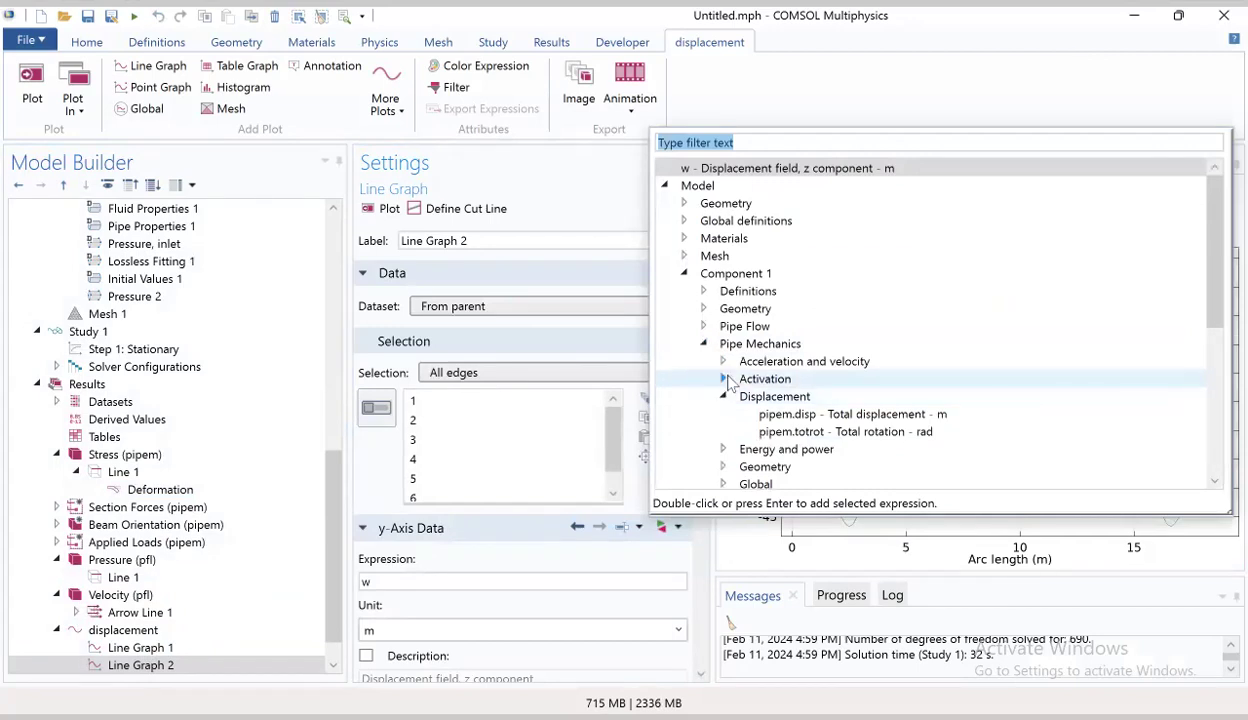
{"action": "left_click", "coordinate": [723, 379]}
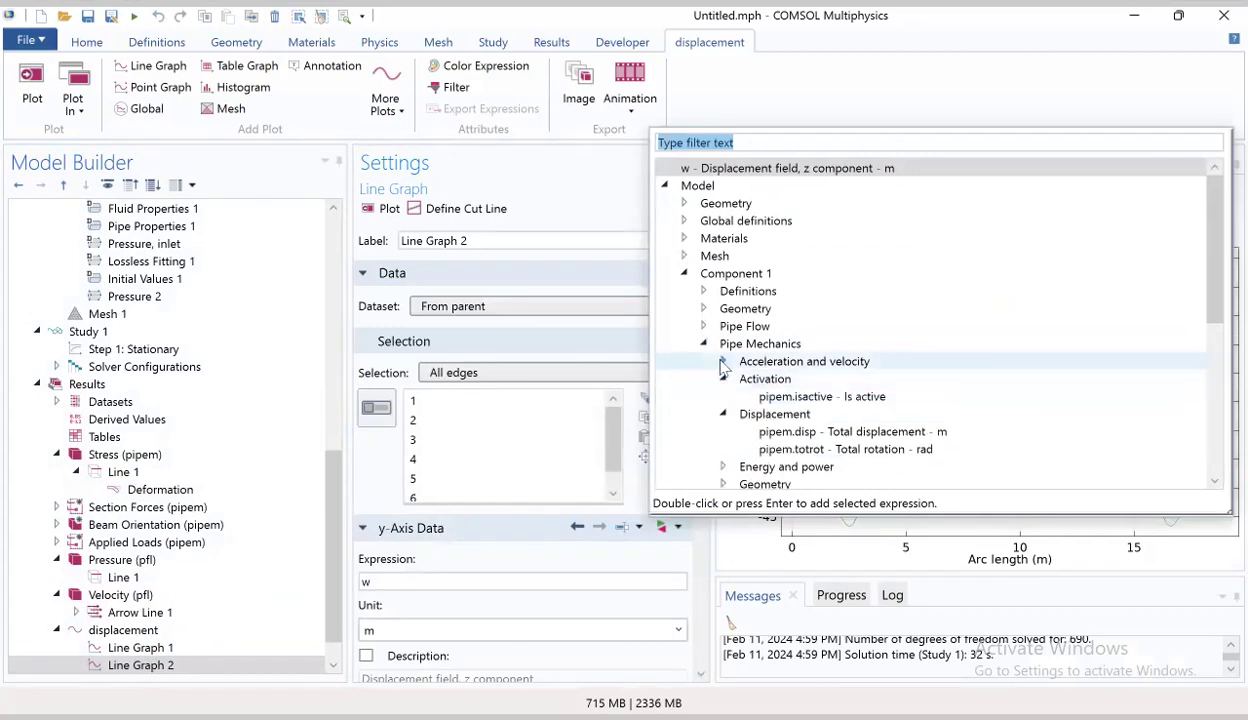
{"action": "left_click", "coordinate": [723, 362]}
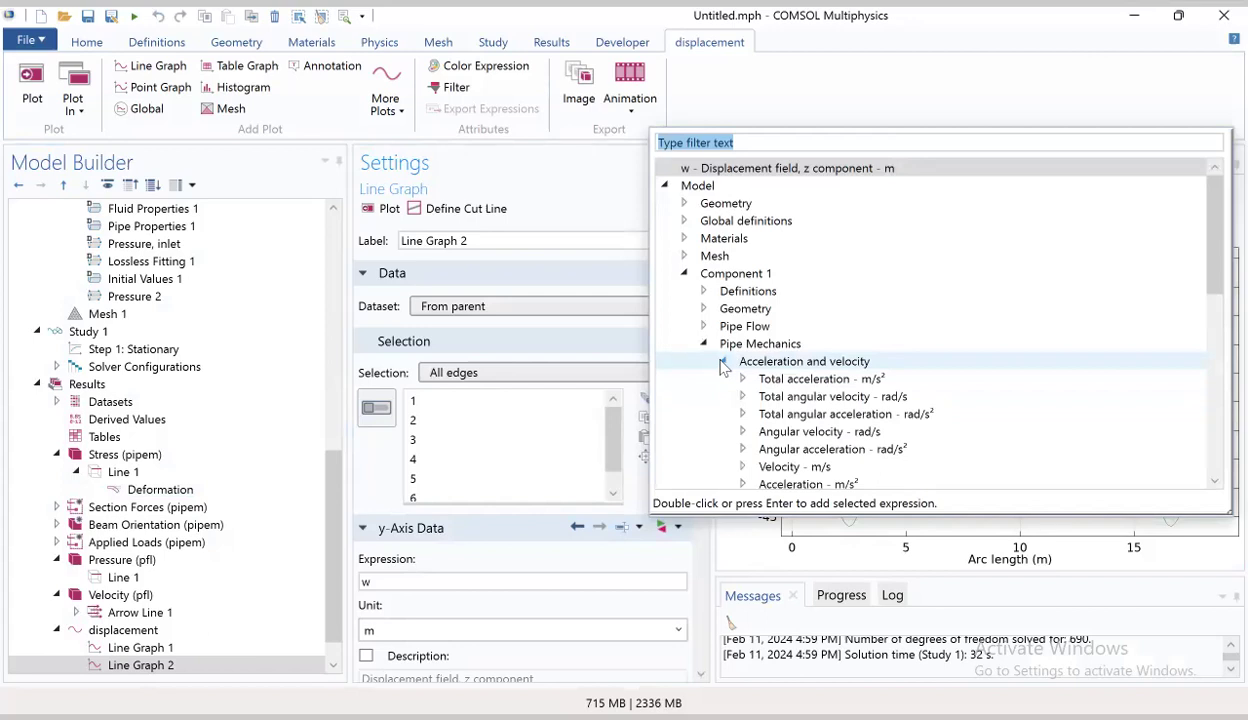
{"action": "scroll", "coordinate": [845, 360], "scroll_direction": "down", "scroll_amount": 5}
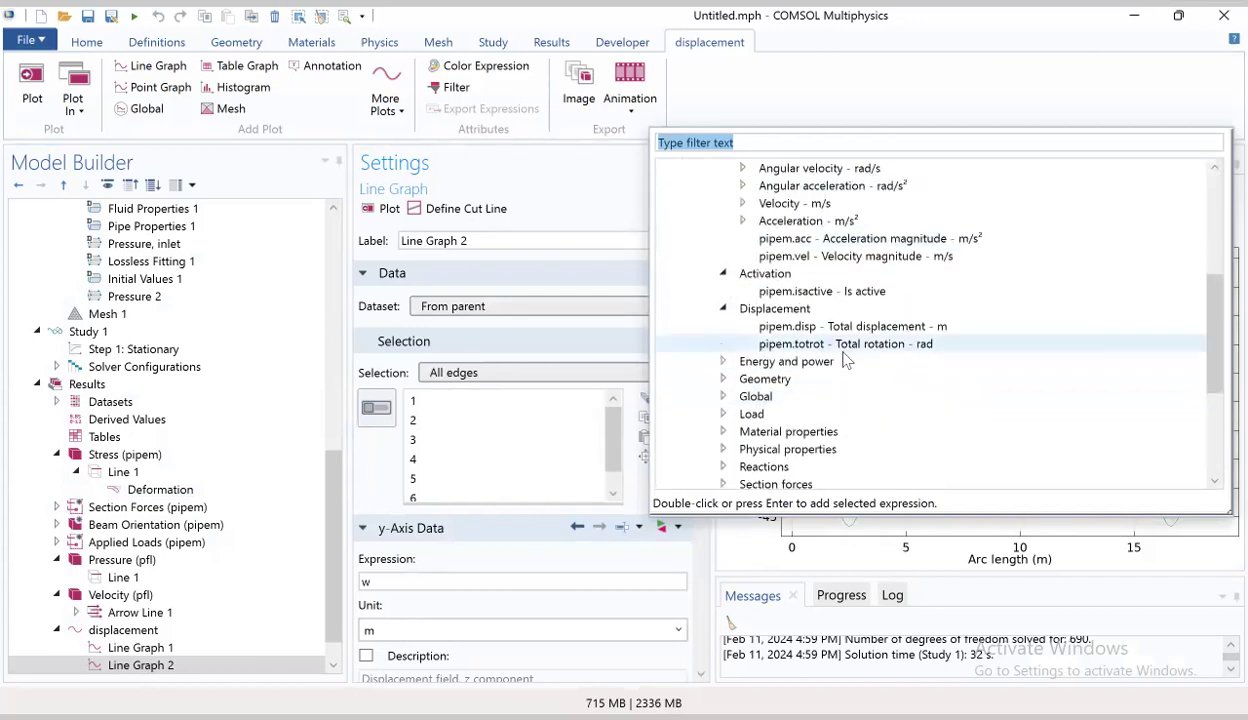
{"action": "scroll", "coordinate": [845, 360], "scroll_direction": "down", "scroll_amount": 4}
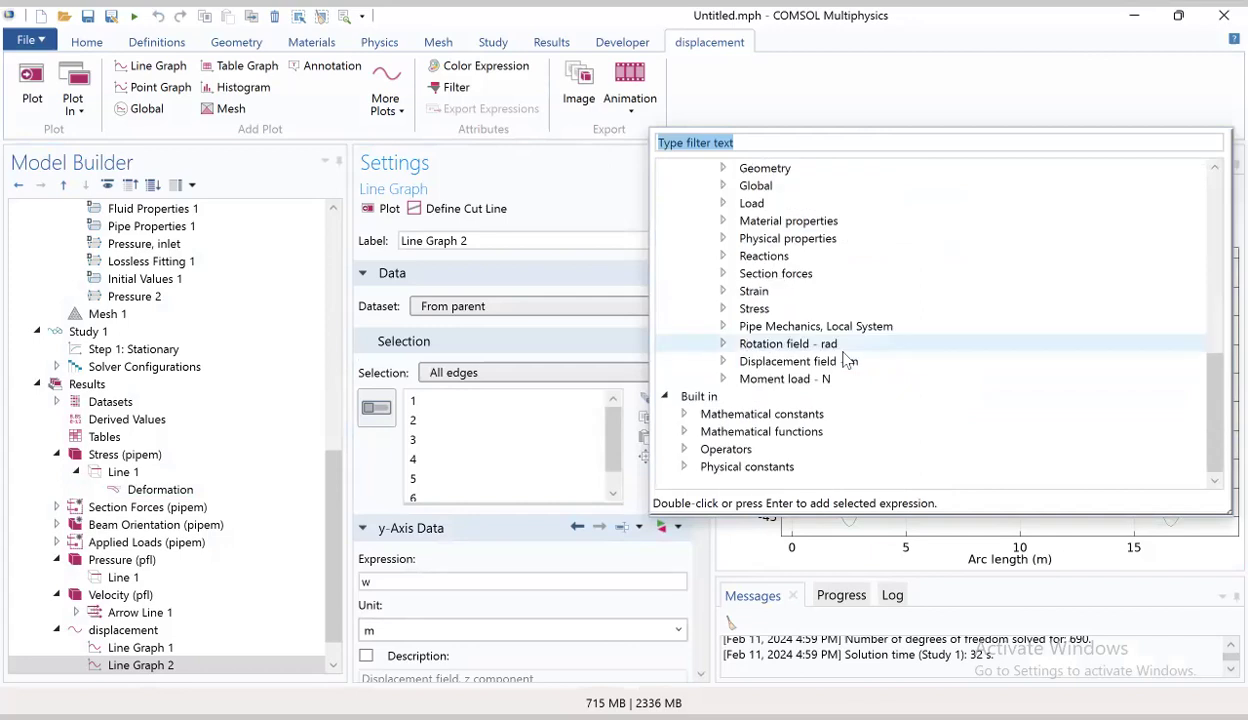
{"action": "left_click", "coordinate": [723, 343]}
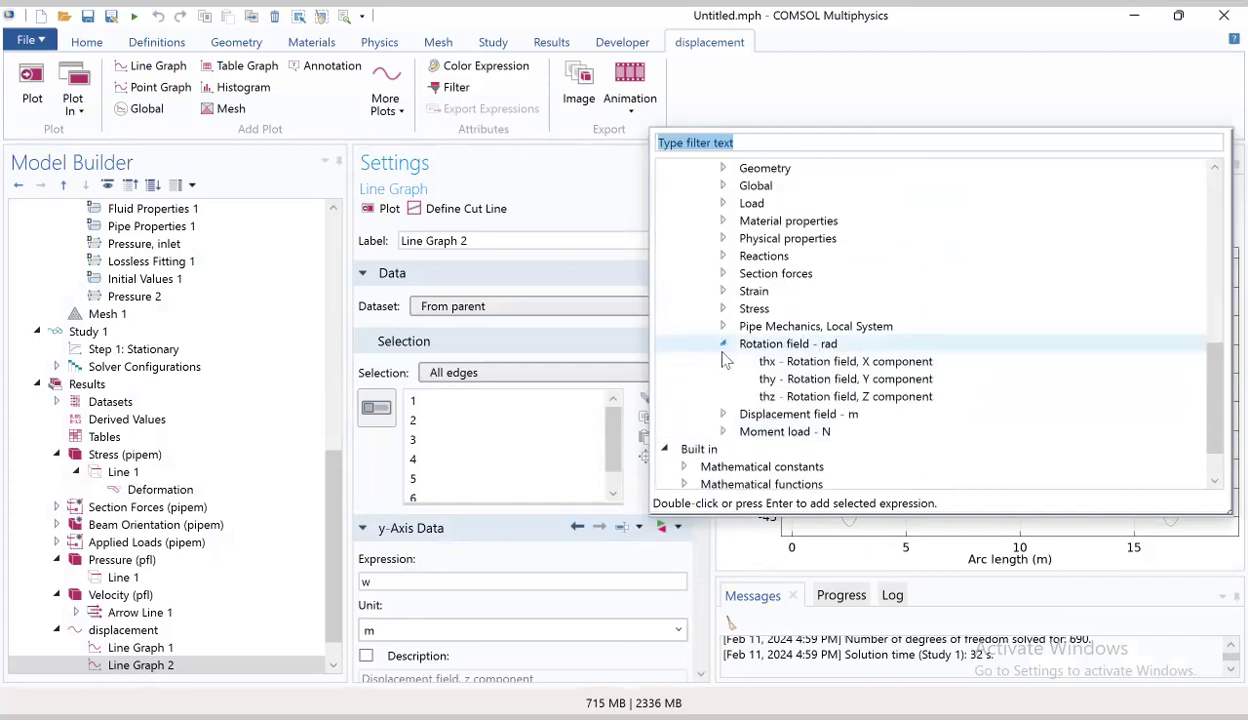
{"action": "left_click", "coordinate": [723, 414]}
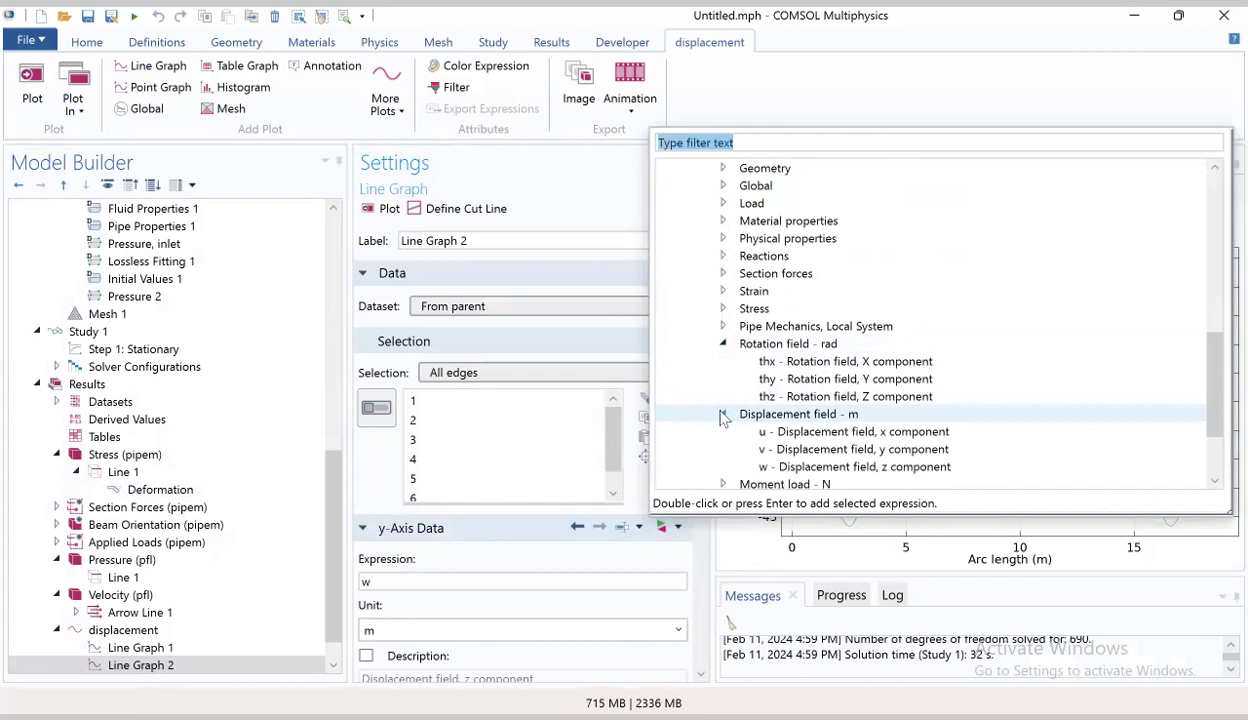
Examine the displacement, rotation field, displacement field and moment load expressions available for Line Graph 2's y-axis
{"action": "scroll", "coordinate": [723, 418], "scroll_direction": "up", "scroll_amount": 5}
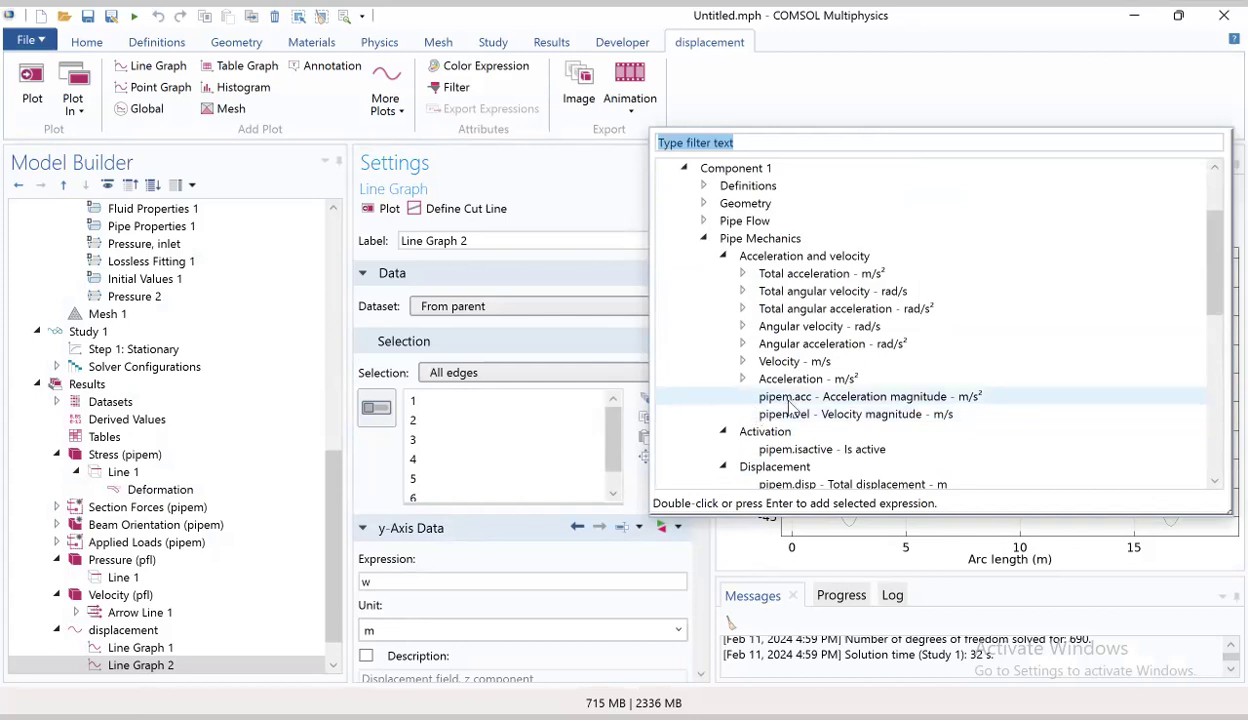
{"action": "scroll", "coordinate": [790, 405], "scroll_direction": "down", "scroll_amount": 5}
{"action": "scroll", "coordinate": [790, 408], "scroll_direction": "up", "scroll_amount": 2}
{"action": "scroll", "coordinate": [790, 408], "scroll_direction": "up", "scroll_amount": 2}
{"action": "scroll", "coordinate": [790, 408], "scroll_direction": "down", "scroll_amount": 4}
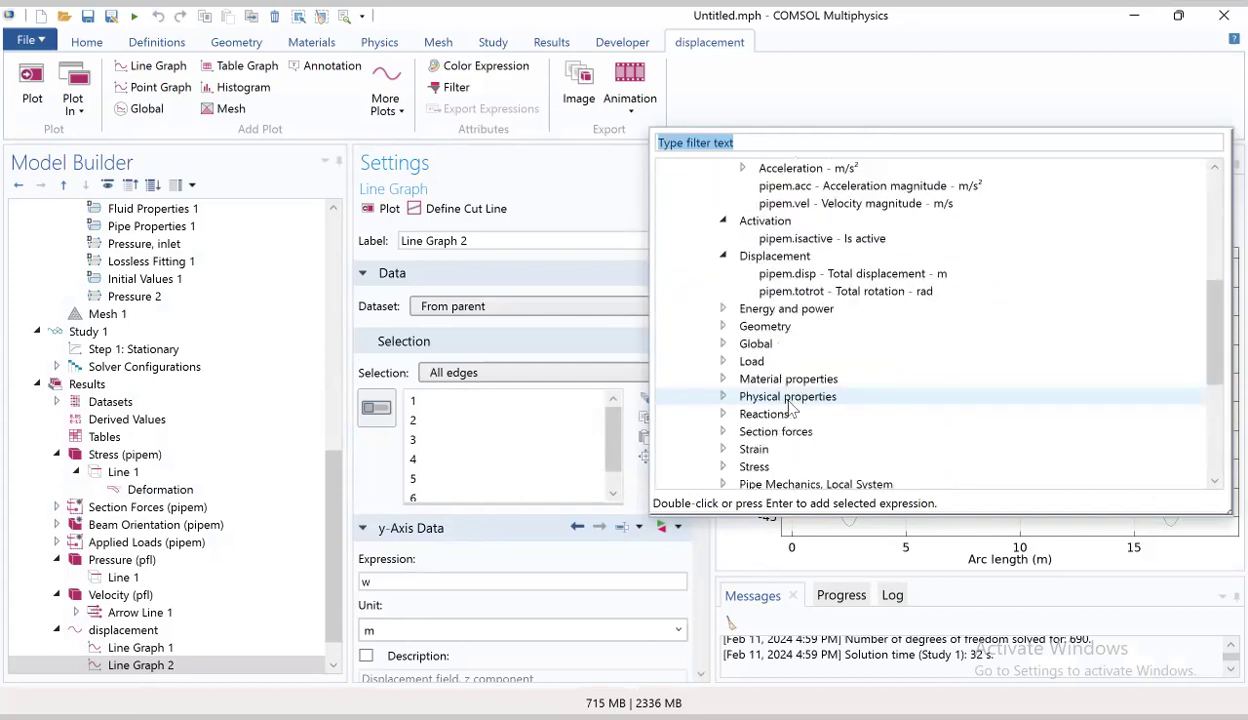
{"action": "scroll", "coordinate": [790, 408], "scroll_direction": "down", "scroll_amount": 4}
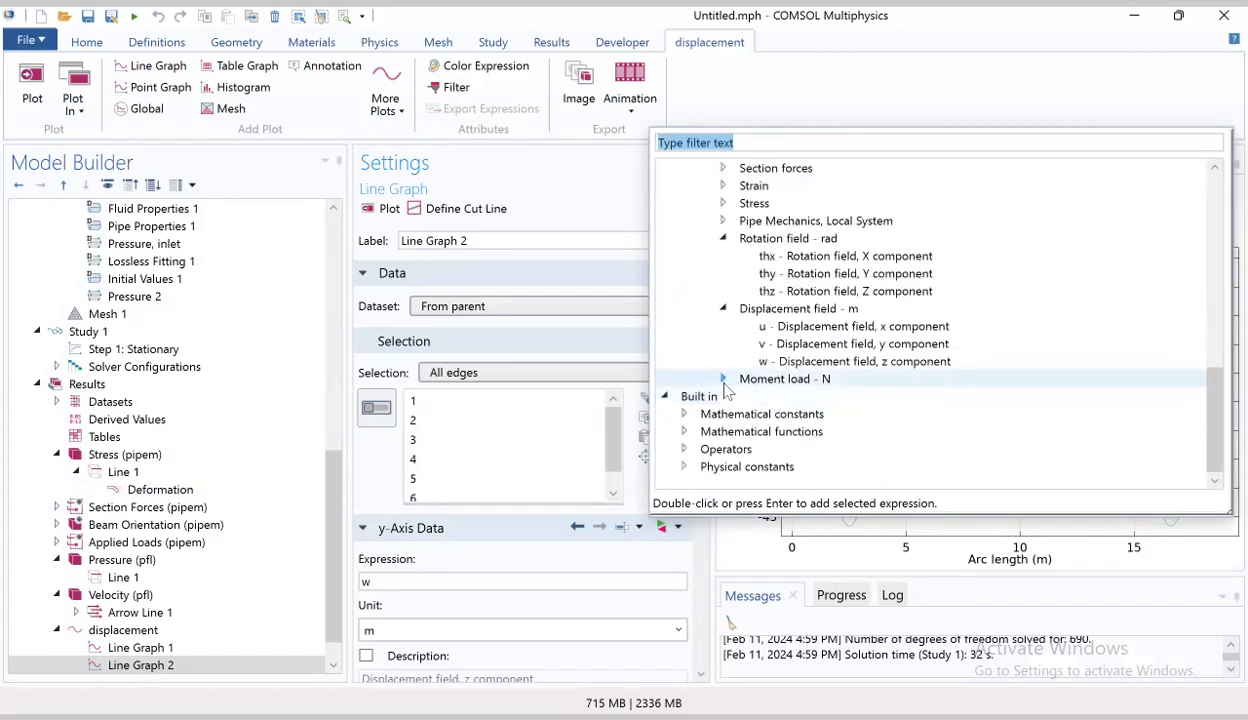
{"action": "left_click", "coordinate": [723, 380]}
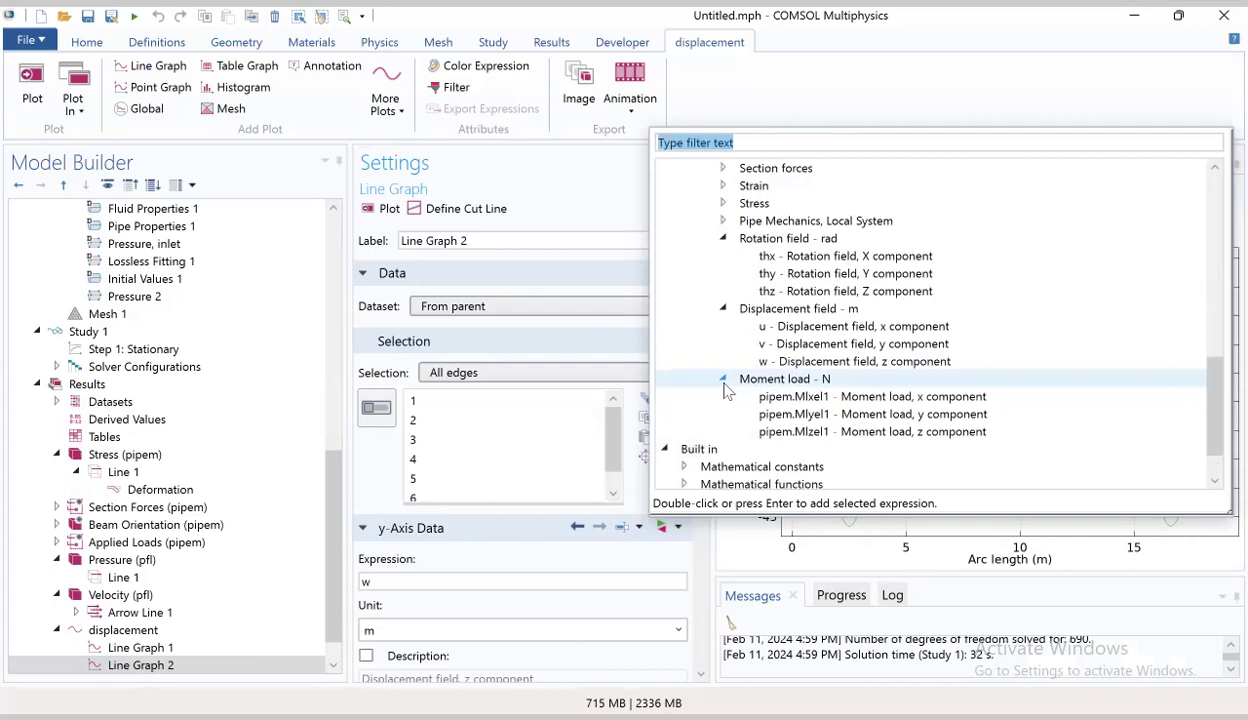
{"action": "left_click_drag", "start_coordinate": [1216, 410], "coordinate": [1216, 393]}
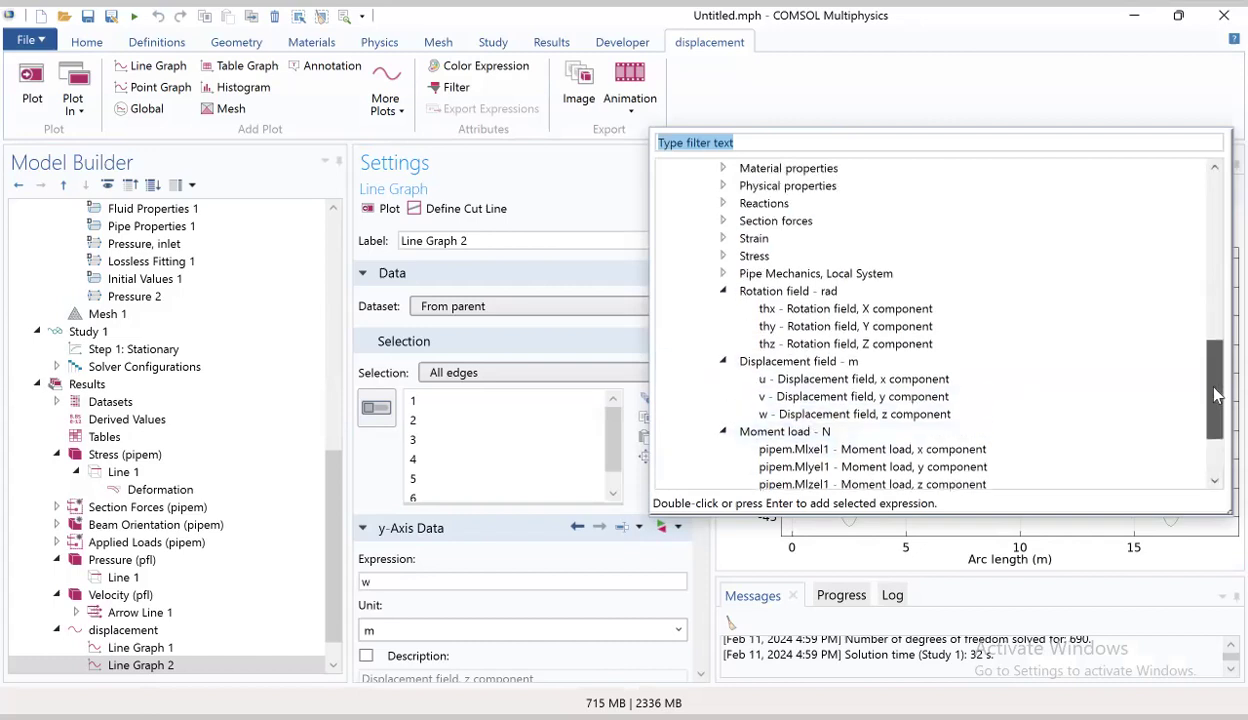
Examine the Pipe Mechanics local system expressions, including the transform to the global system and the x, y and z base vectors
{"action": "left_click", "coordinate": [723, 274]}
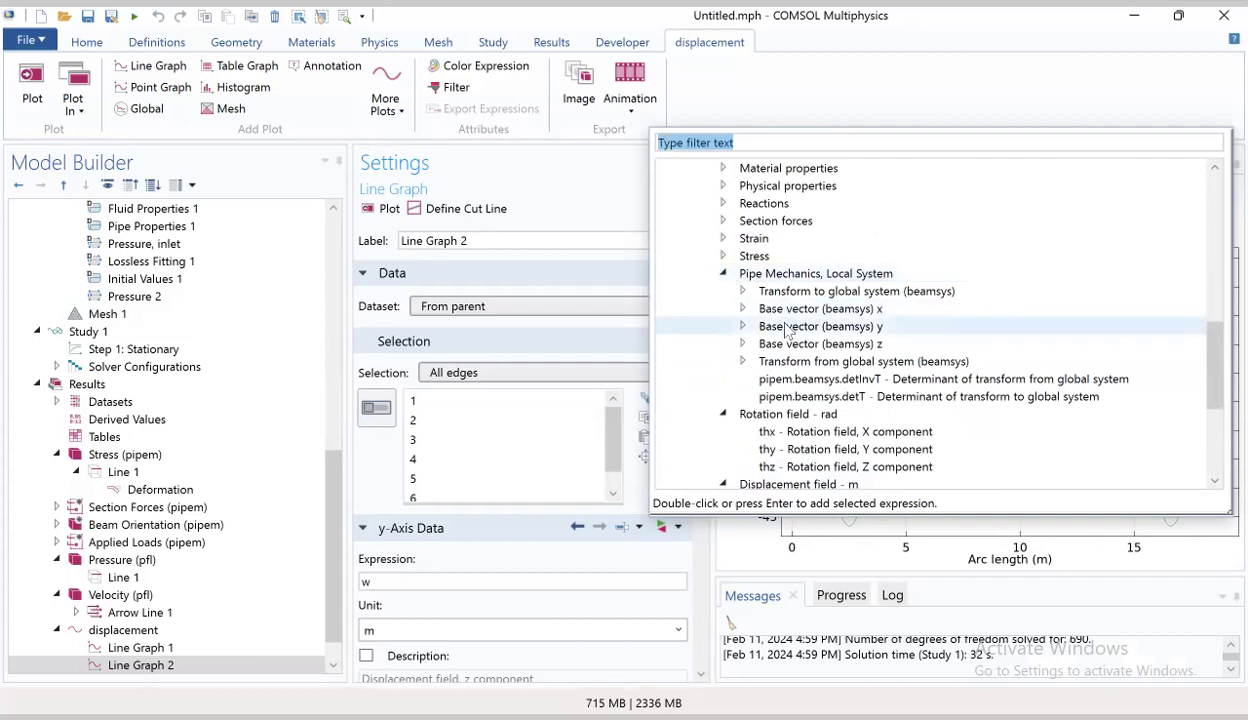
{"action": "left_click", "coordinate": [743, 291]}
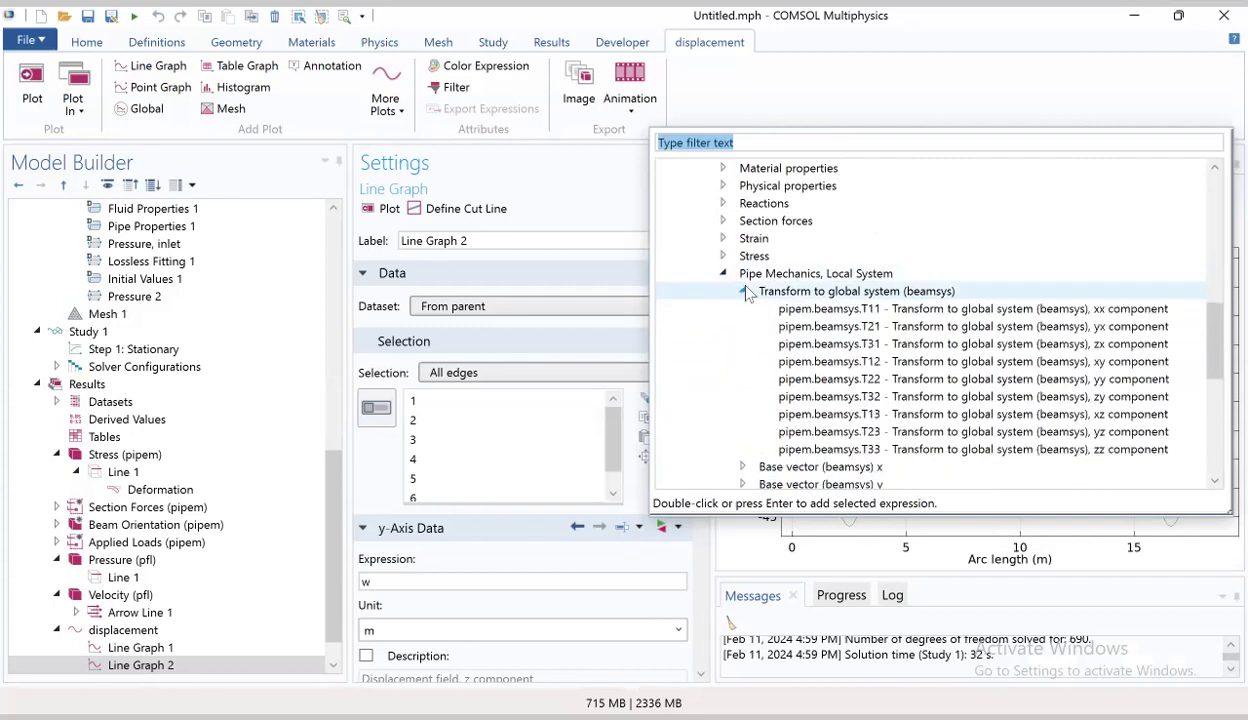
{"action": "left_click", "coordinate": [743, 291]}
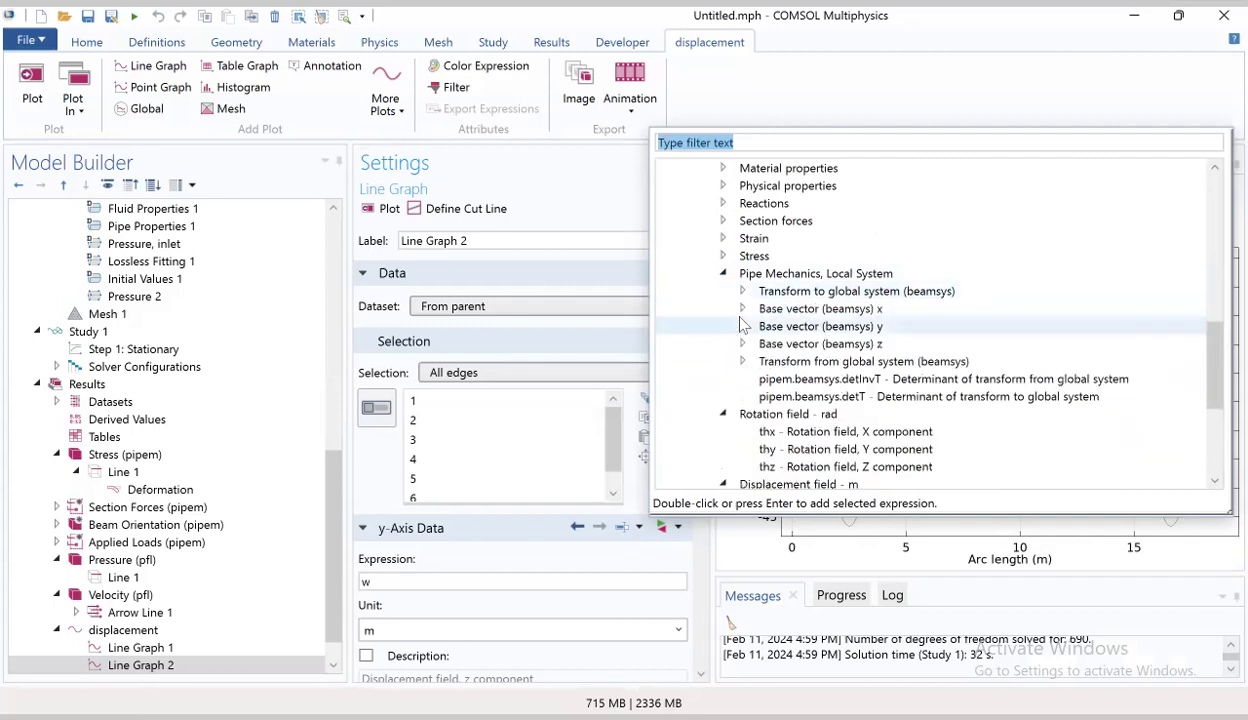
{"action": "left_click", "coordinate": [743, 309]}
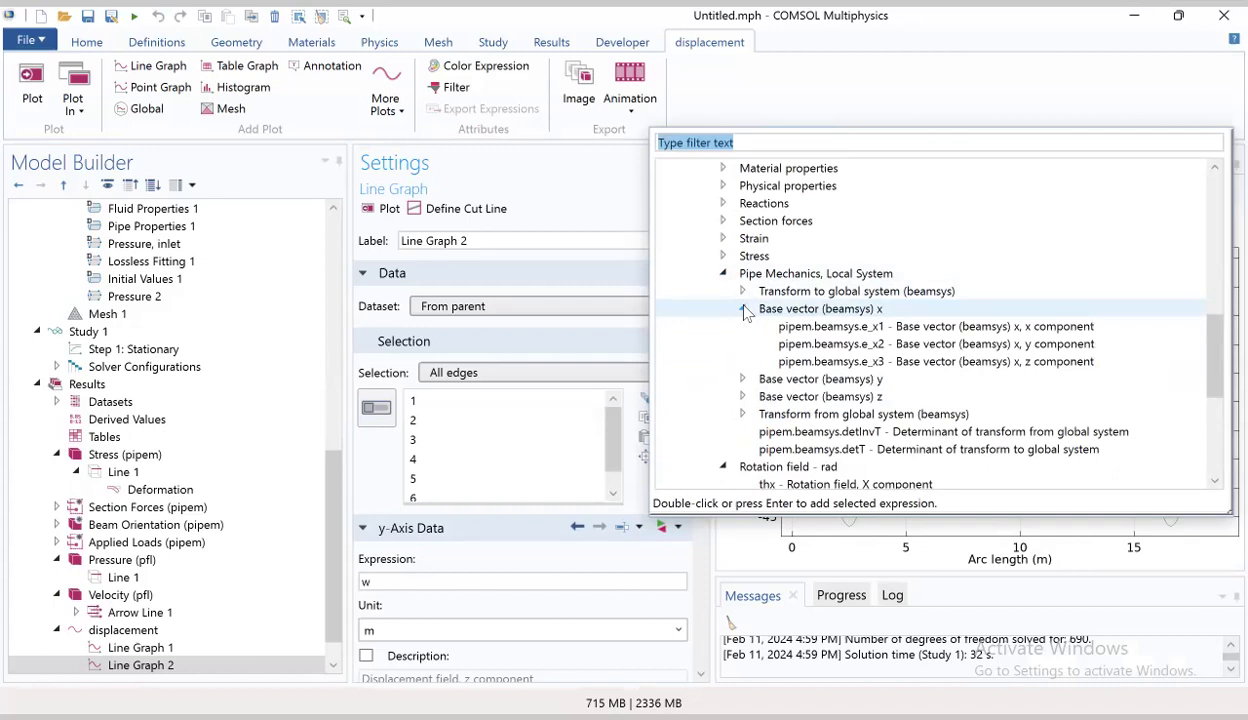
{"action": "left_click", "coordinate": [743, 379]}
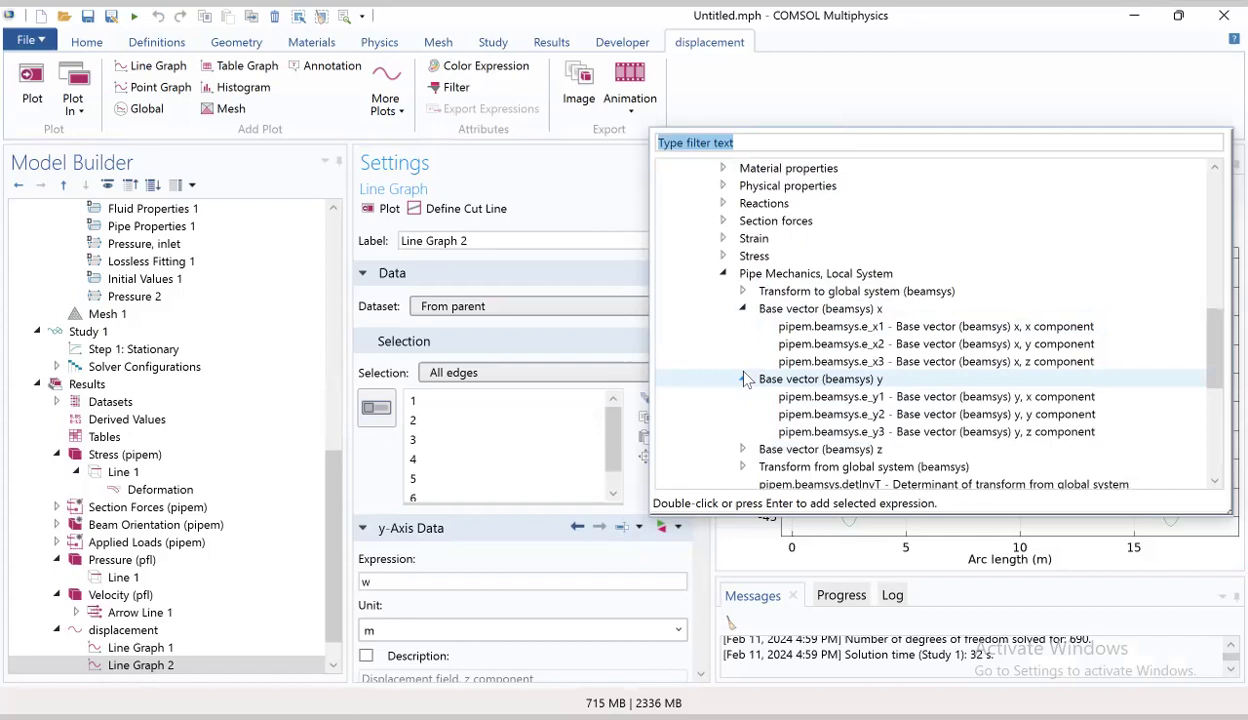
{"action": "left_click", "coordinate": [744, 450]}
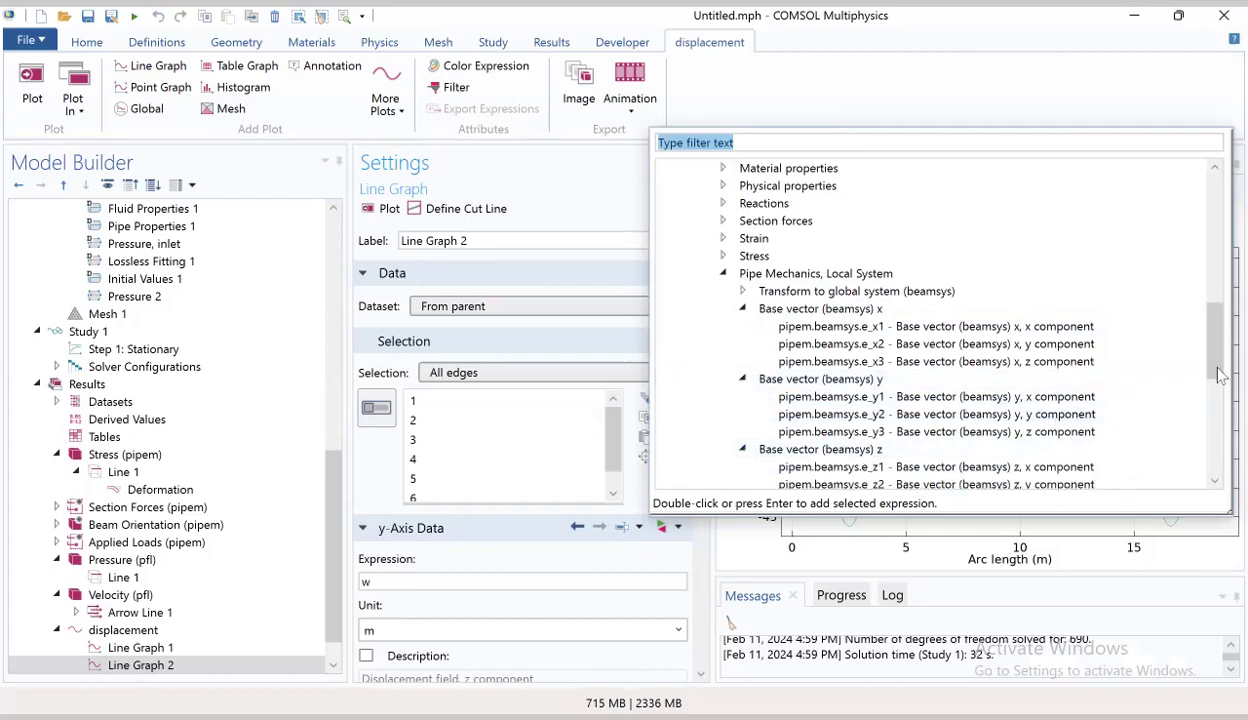
{"action": "scroll", "coordinate": [1220, 378], "scroll_direction": "down", "scroll_amount": 1}
{"action": "left_click_drag", "start_coordinate": [1220, 378], "coordinate": [1220, 390]}
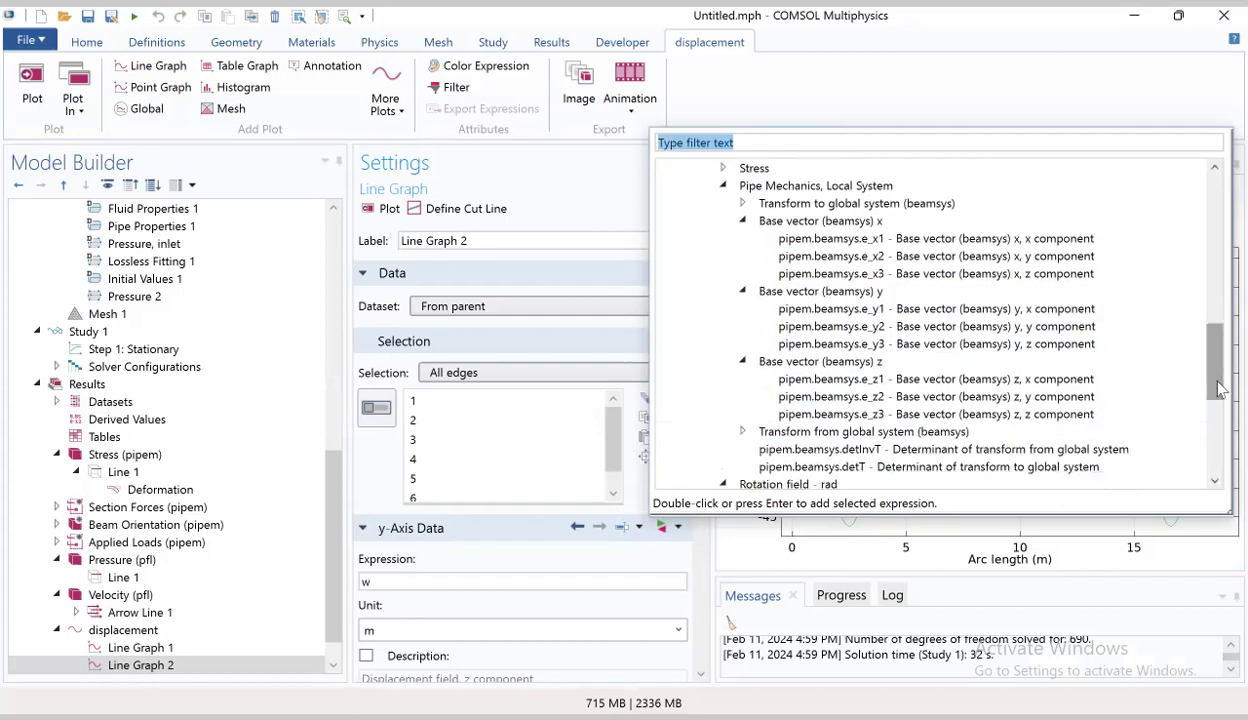
Set Line Graph 2's y-axis expression to u2*pipem.beamsys.e_y1+v2*pipem.beamsys.e_y2
{"action": "left_click", "coordinate": [431, 582]}
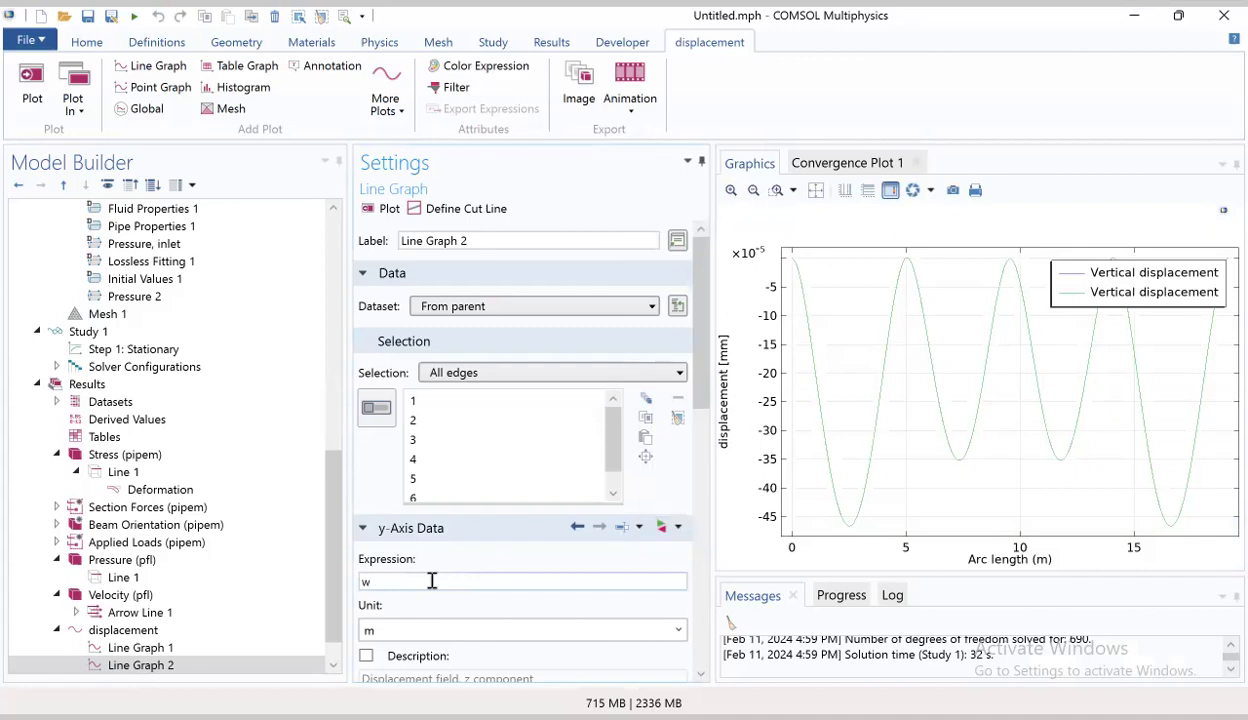
{"action": "type", "text": "u"}
{"action": "key", "text": "BackSpace"}
{"action": "key", "text": "BackSpace"}
{"action": "type", "text": "u2*pipem.beamsys"}
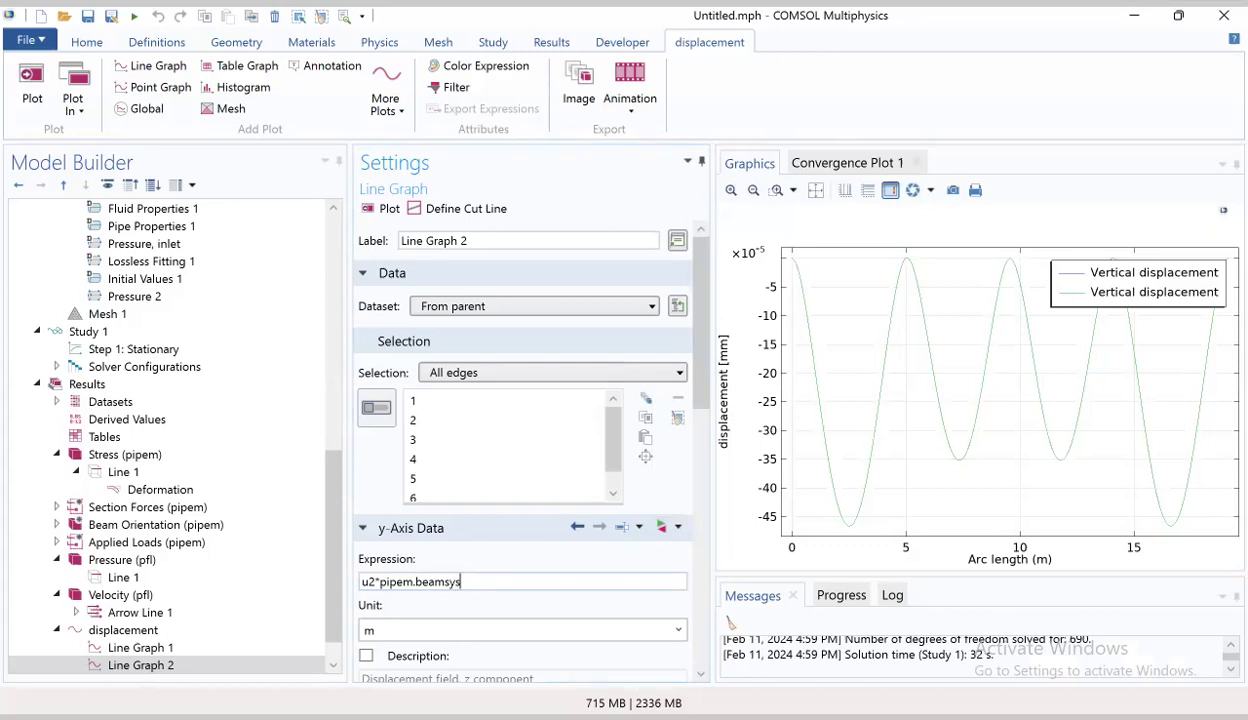
{"action": "type", "text": ".e_y1+v2*pipem.beam"}
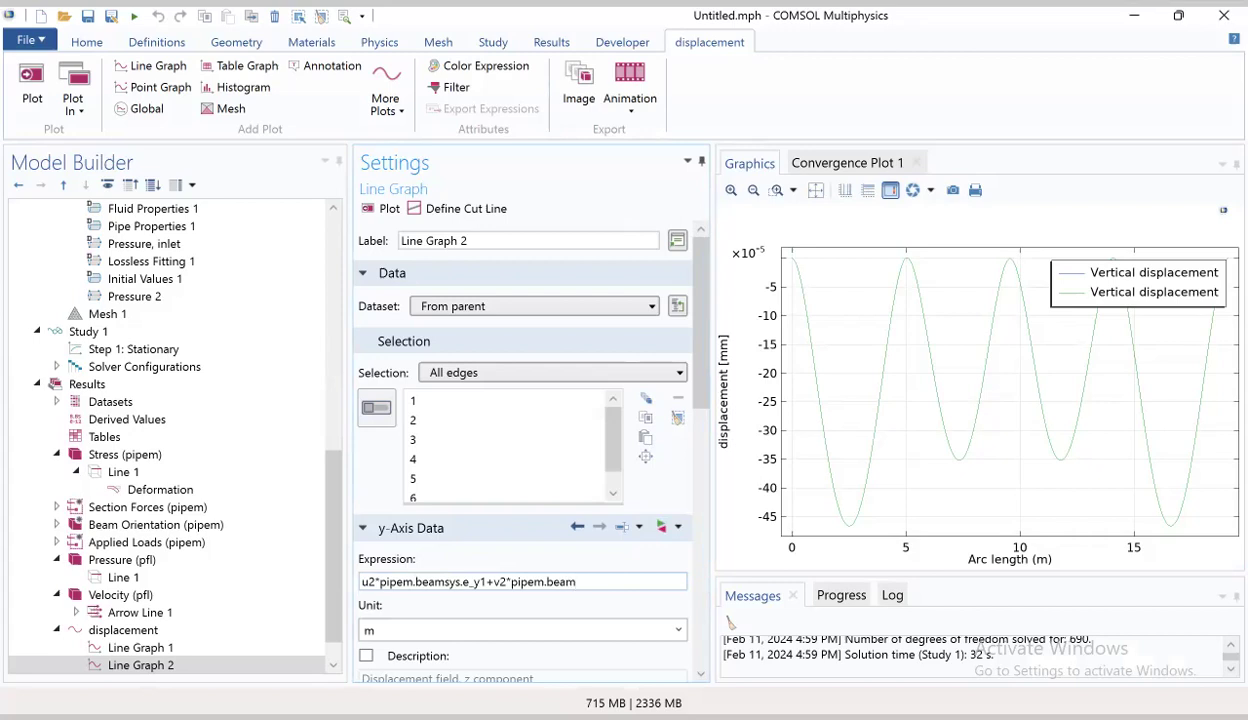
{"action": "type", "text": "sys.e_y2"}
{"action": "key", "text": "Return"}
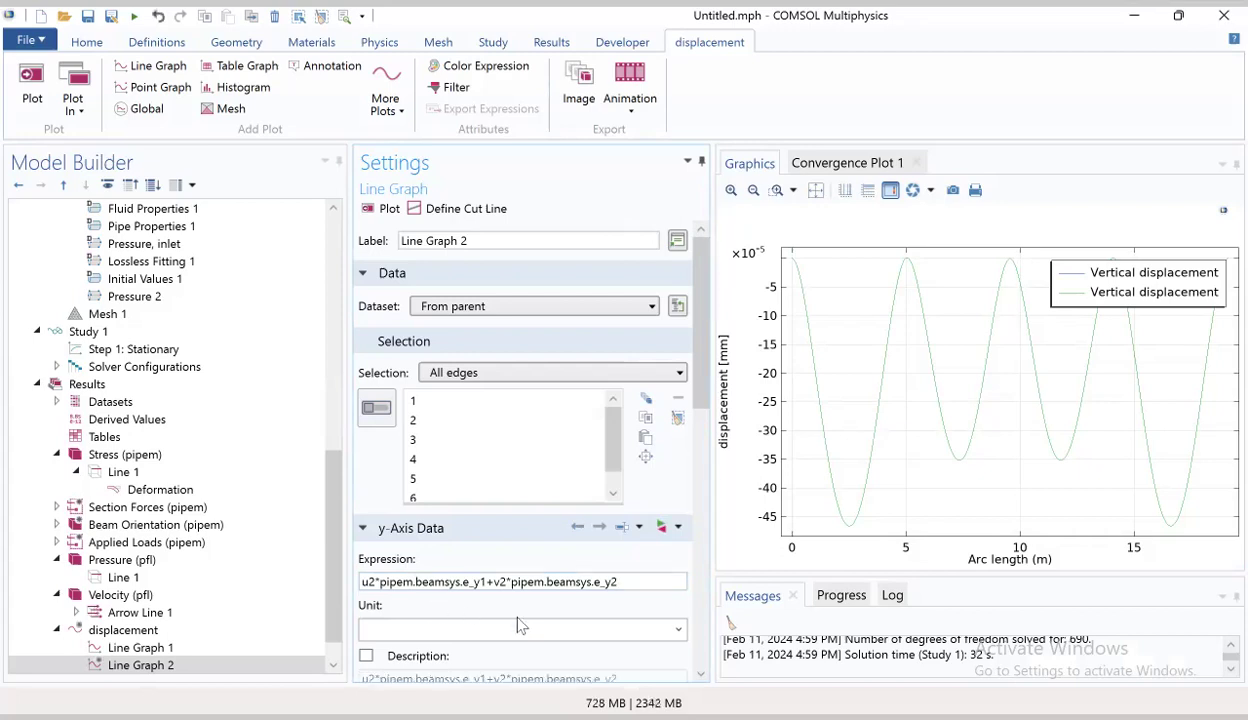
{"action": "left_click", "coordinate": [372, 580]}
{"action": "key", "text": "BackSpace"}
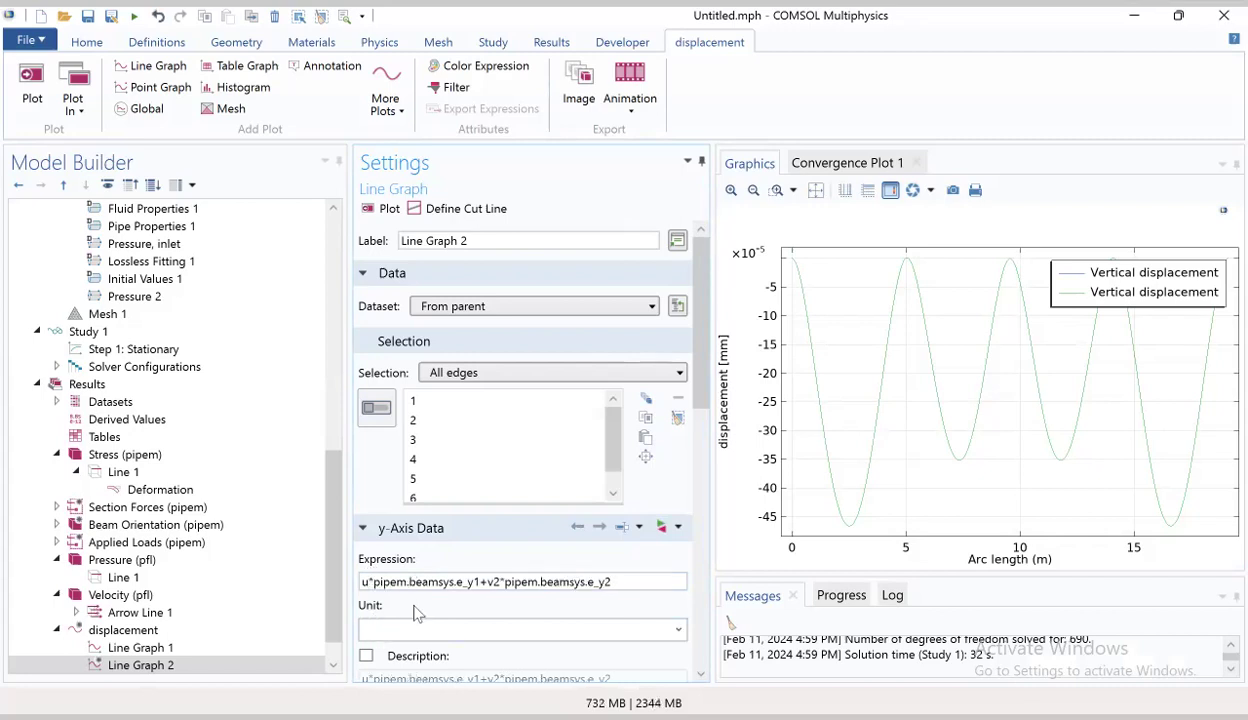
{"action": "left_click", "coordinate": [704, 600]}
{"action": "mouse_move", "coordinate": [704, 567]}
{"action": "left_mouse_down"}
{"action": "mouse_move", "coordinate": [699, 532]}
{"action": "mouse_move", "coordinate": [697, 590]}
{"action": "left_mouse_up"}
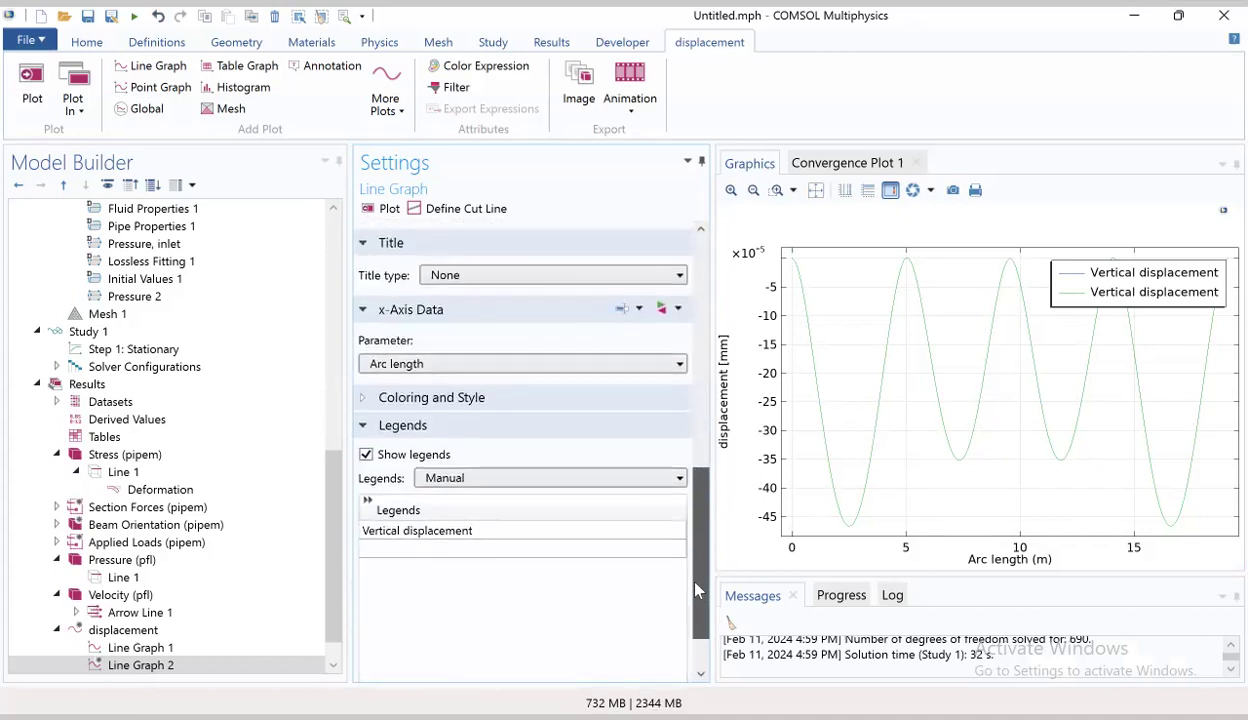
{"action": "left_click_drag", "start_coordinate": [697, 591], "coordinate": [697, 454]}
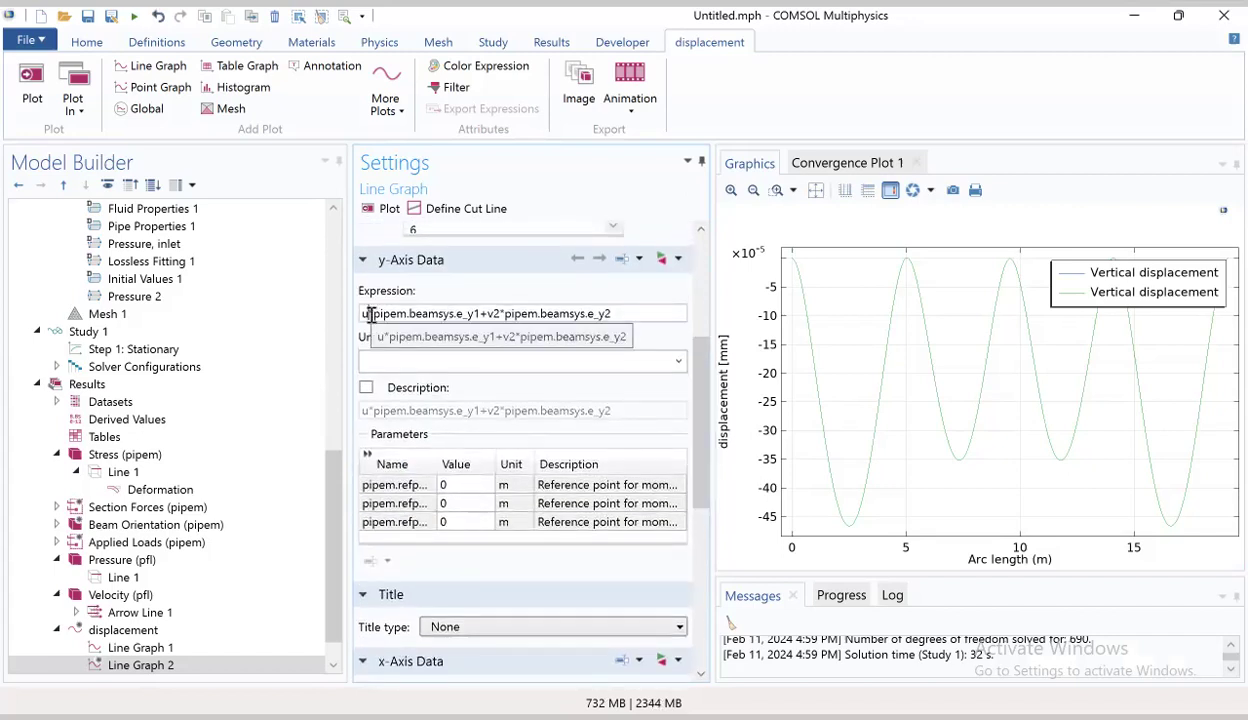
{"action": "type", "text": "2"}
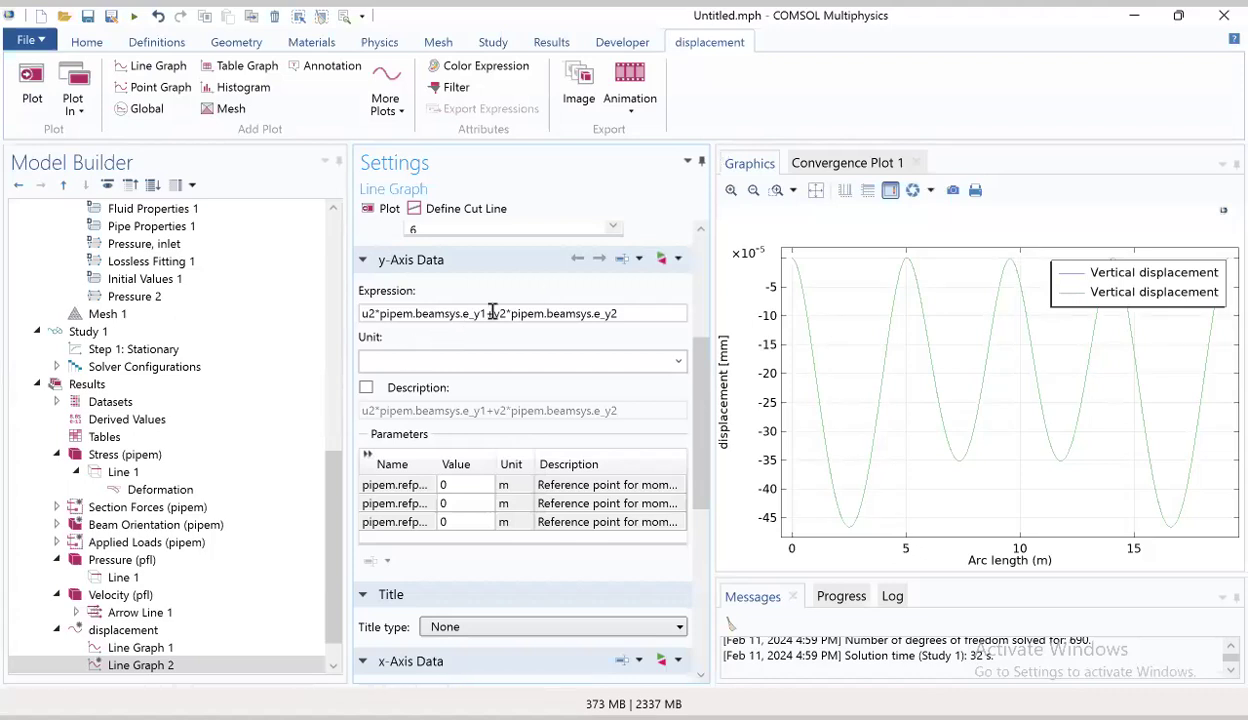
Correct Line Graph 2's y-axis expression to u*pipem.beamsys.e_y1+v*pipem.beamsys.e_y2 and set its unit to mm
{"action": "left_click", "coordinate": [365, 313]}
{"action": "key", "text": "BackSpace"}
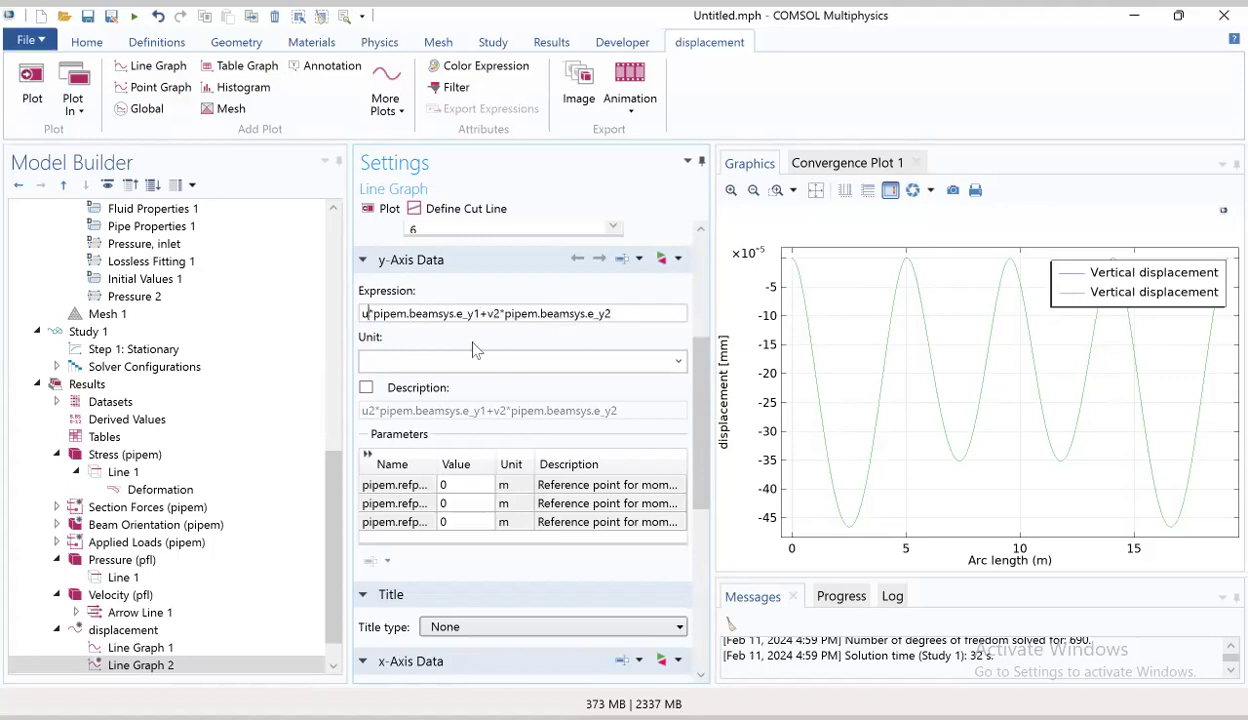
{"action": "left_click", "coordinate": [678, 364]}
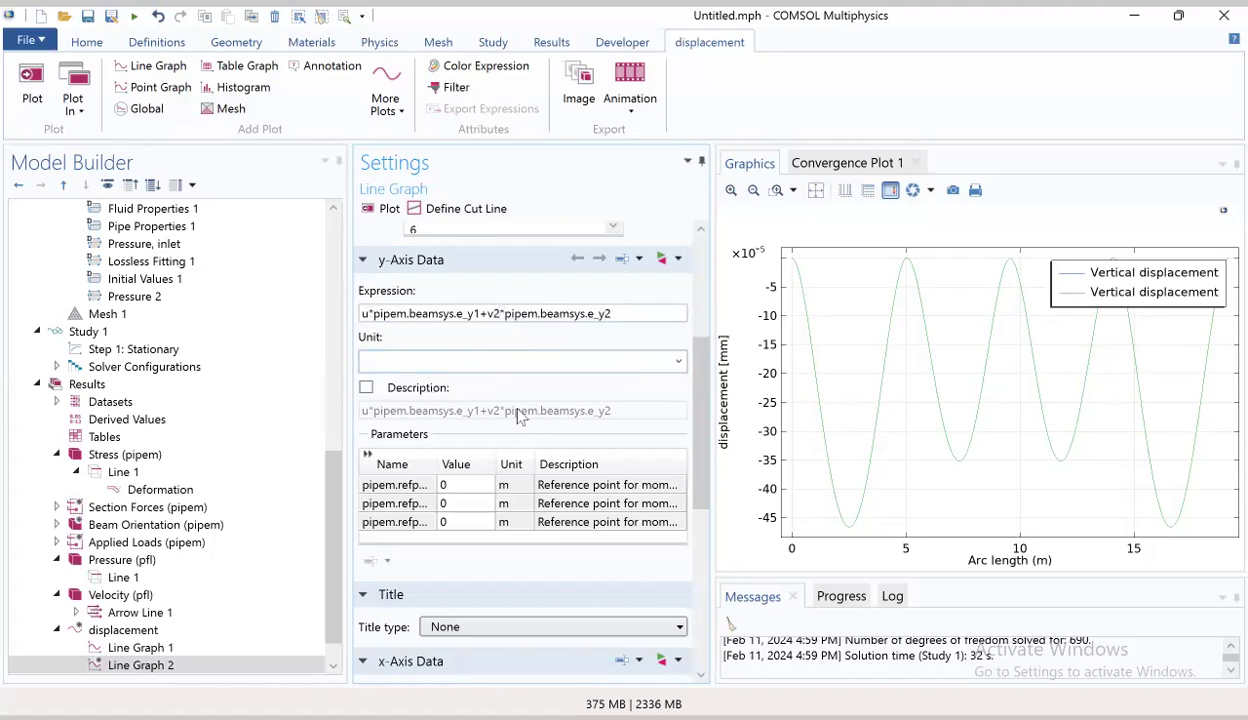
{"action": "key", "text": "BackSpace"}
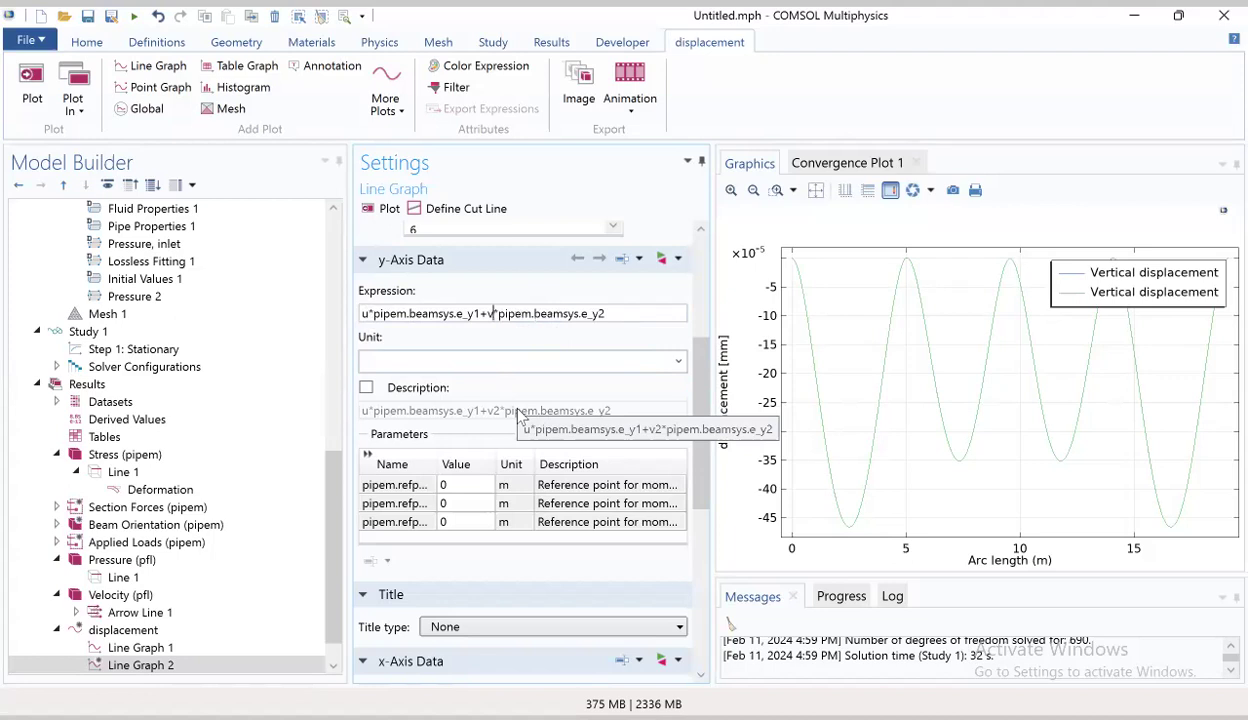
{"action": "left_click", "coordinate": [577, 353]}
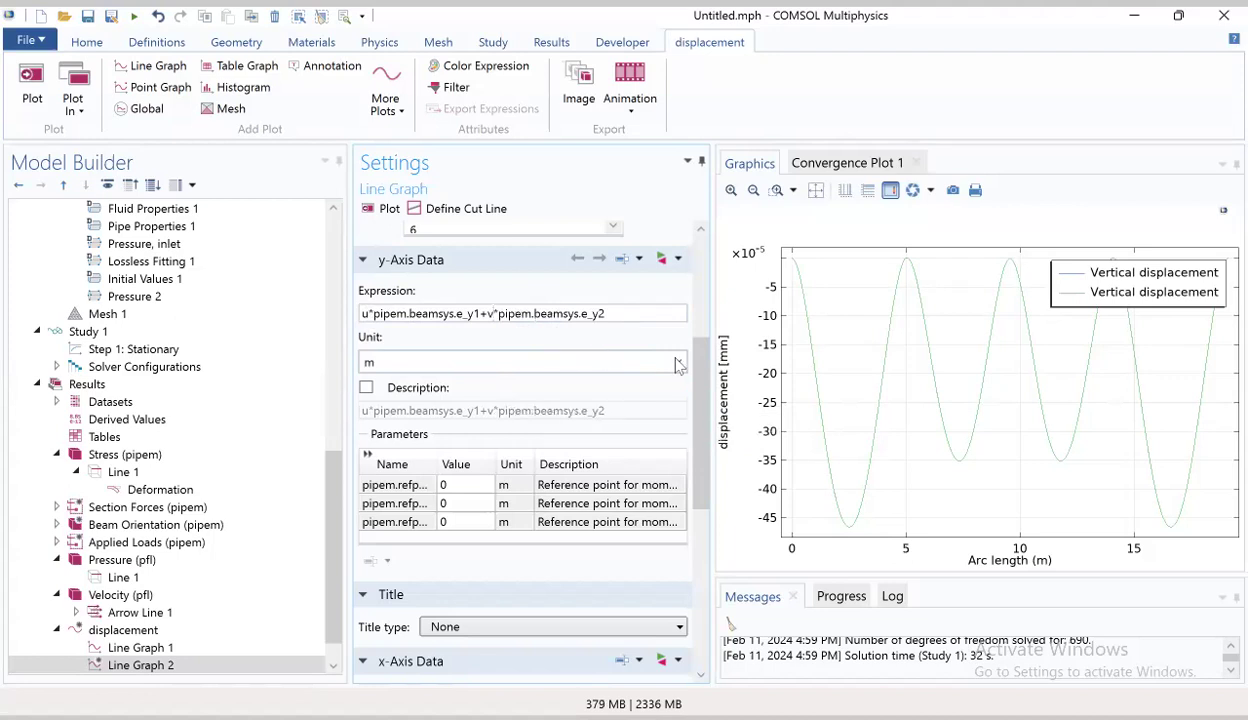
{"action": "left_click", "coordinate": [679, 363]}
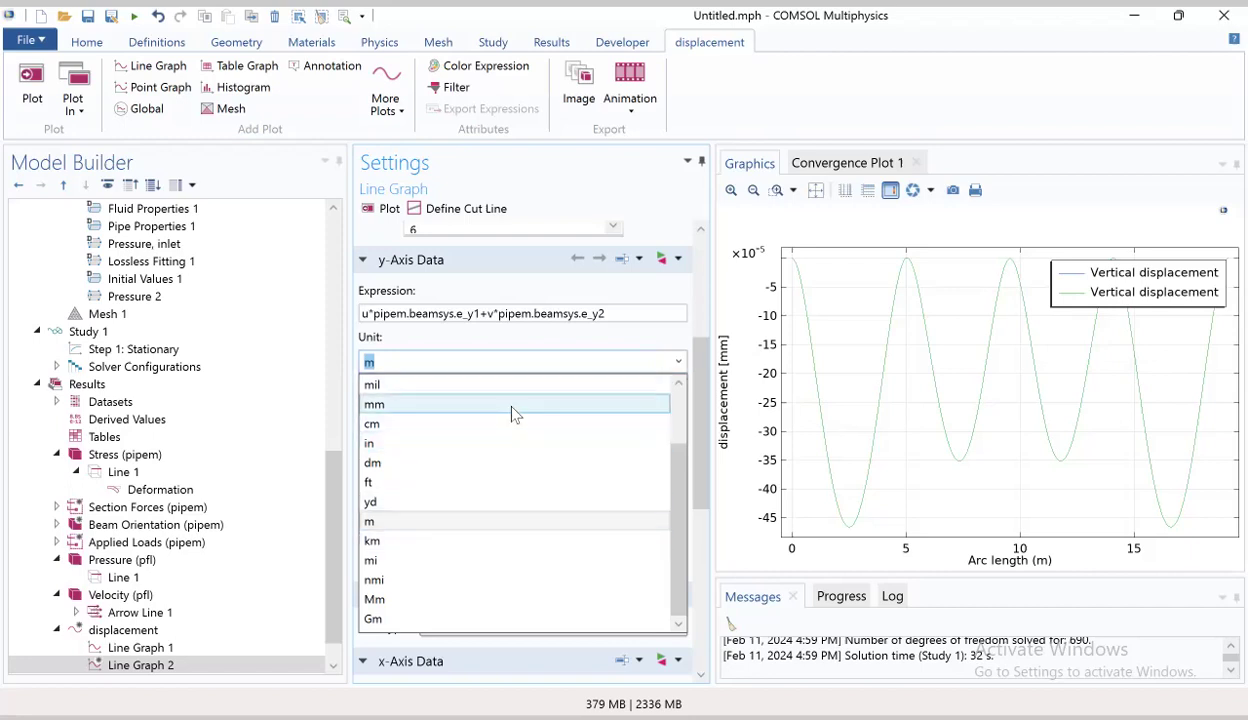
{"action": "left_click", "coordinate": [513, 404]}
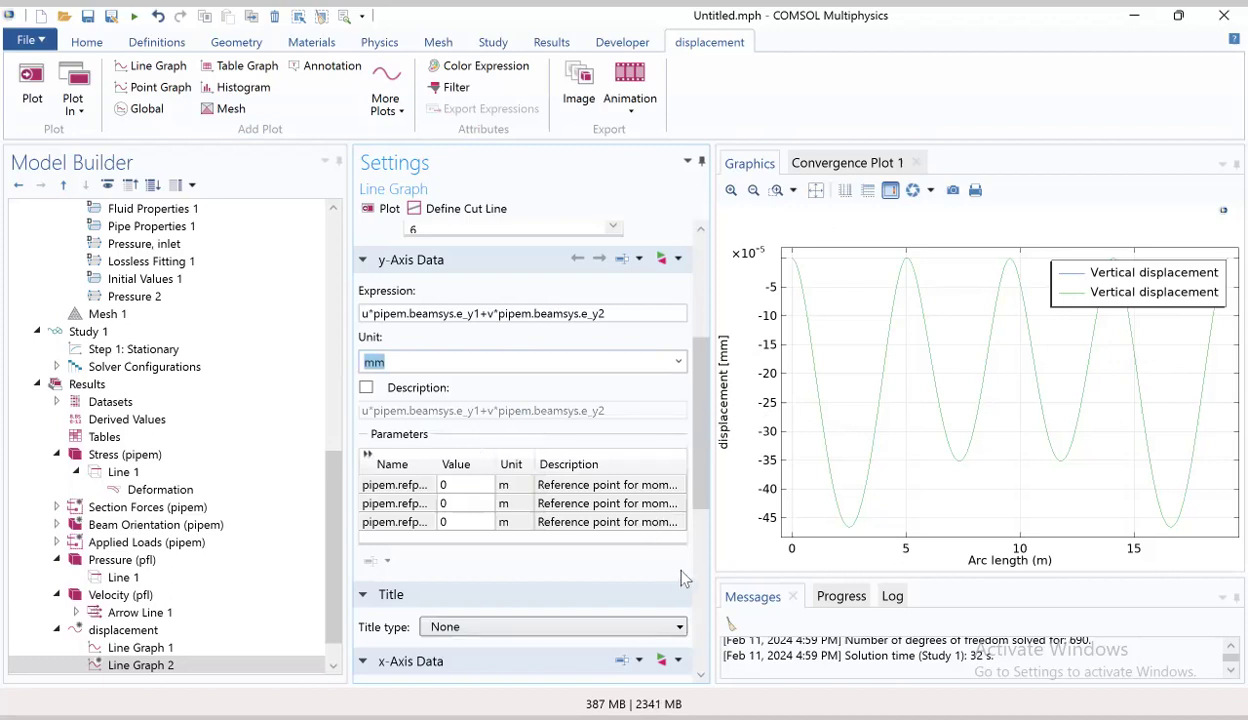
Change Line Graph 2's manual legend to "Inward displacement" and update the plot
{"action": "scroll", "coordinate": [681, 580], "scroll_direction": "down", "scroll_amount": 5}
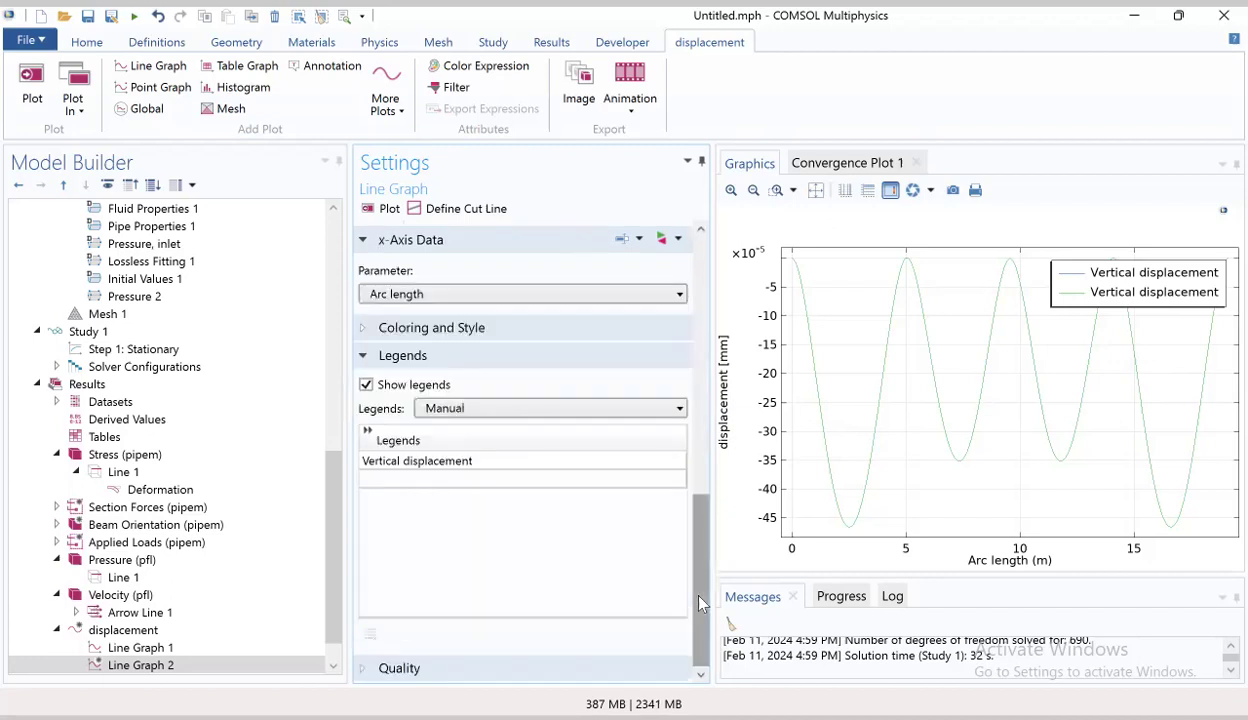
{"action": "left_click", "coordinate": [500, 468]}
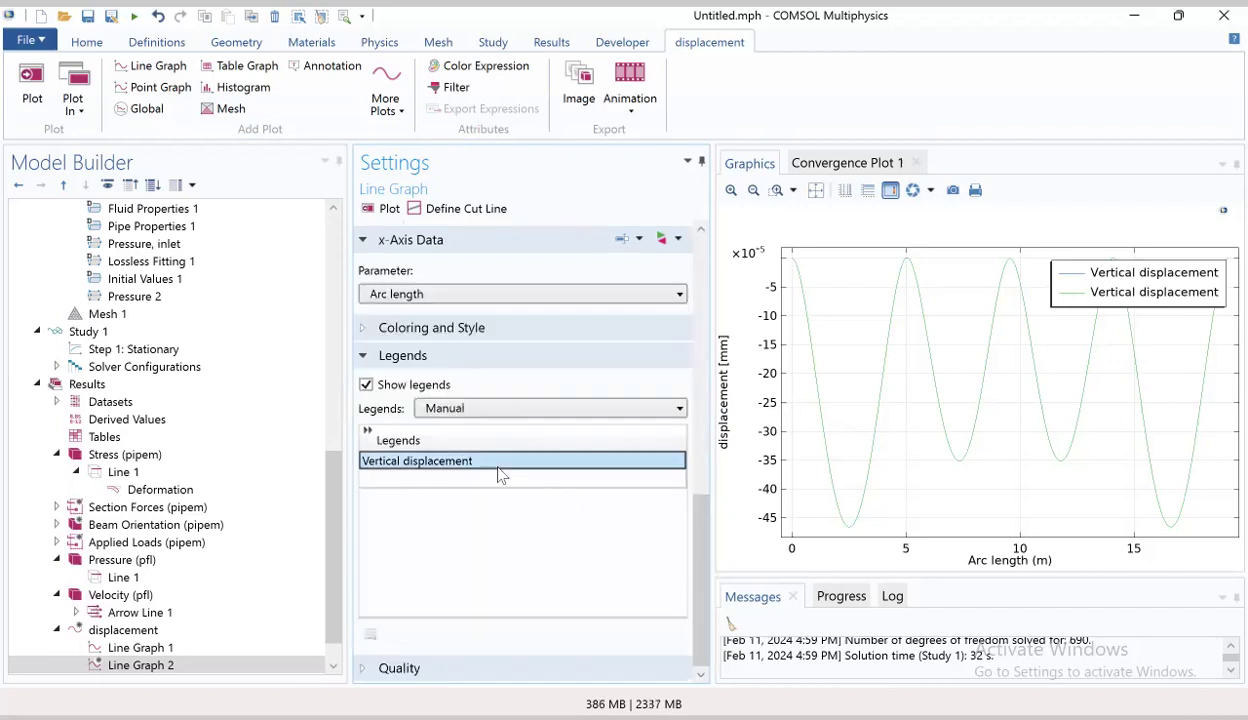
{"action": "left_click", "coordinate": [406, 462]}
{"action": "double_click", "coordinate": [406, 462]}
{"action": "left_click", "coordinate": [404, 462]}
{"action": "double_click", "coordinate": [364, 462]}
{"action": "key", "text": "BackSpace"}
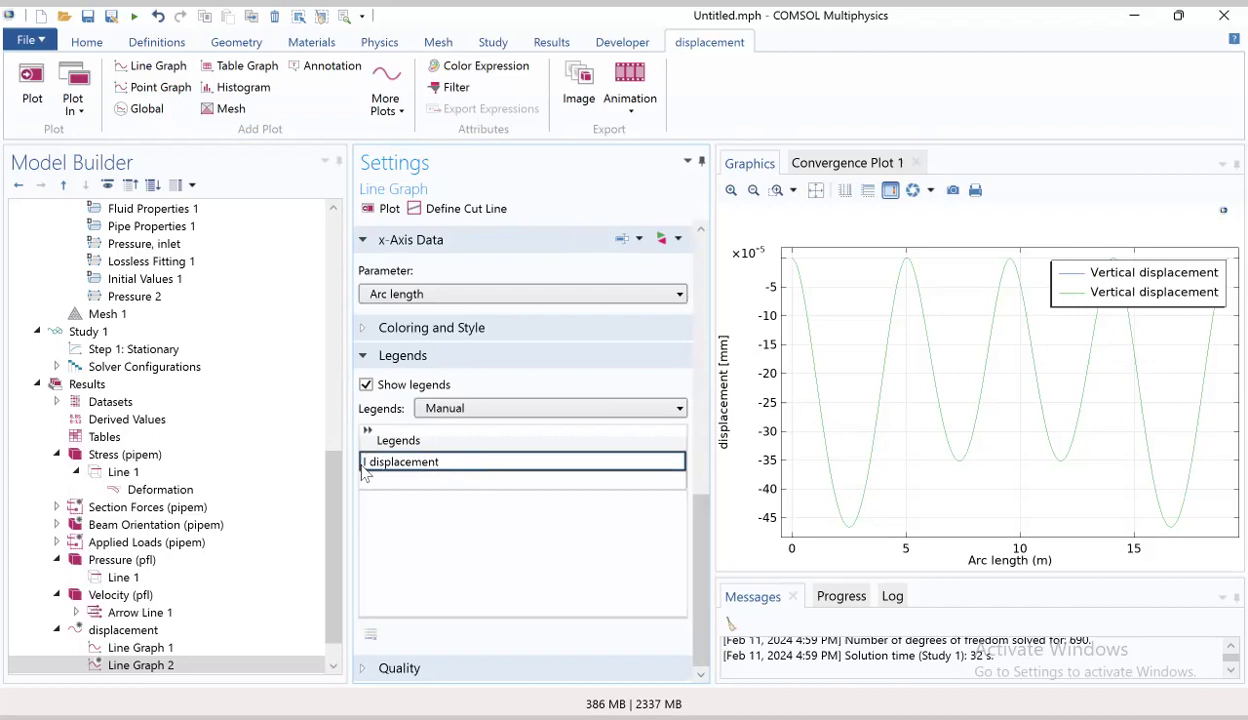
{"action": "type", "text": "Inward"}
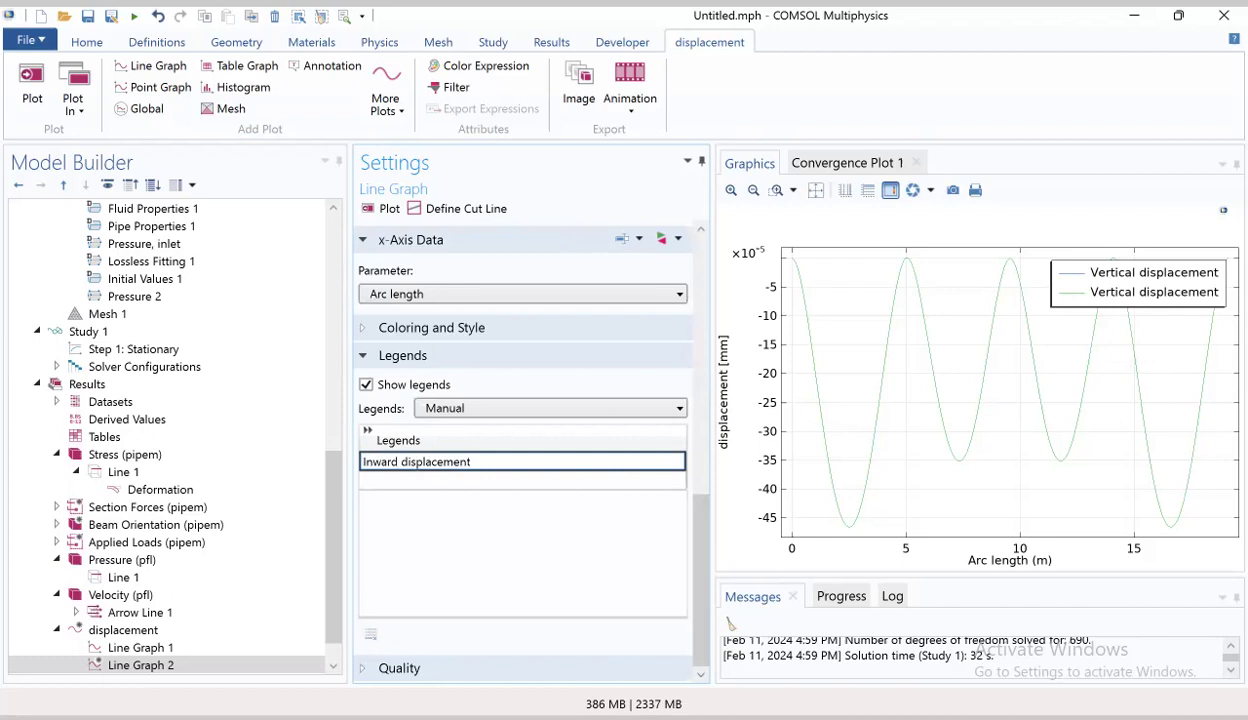
{"action": "left_click", "coordinate": [376, 518]}
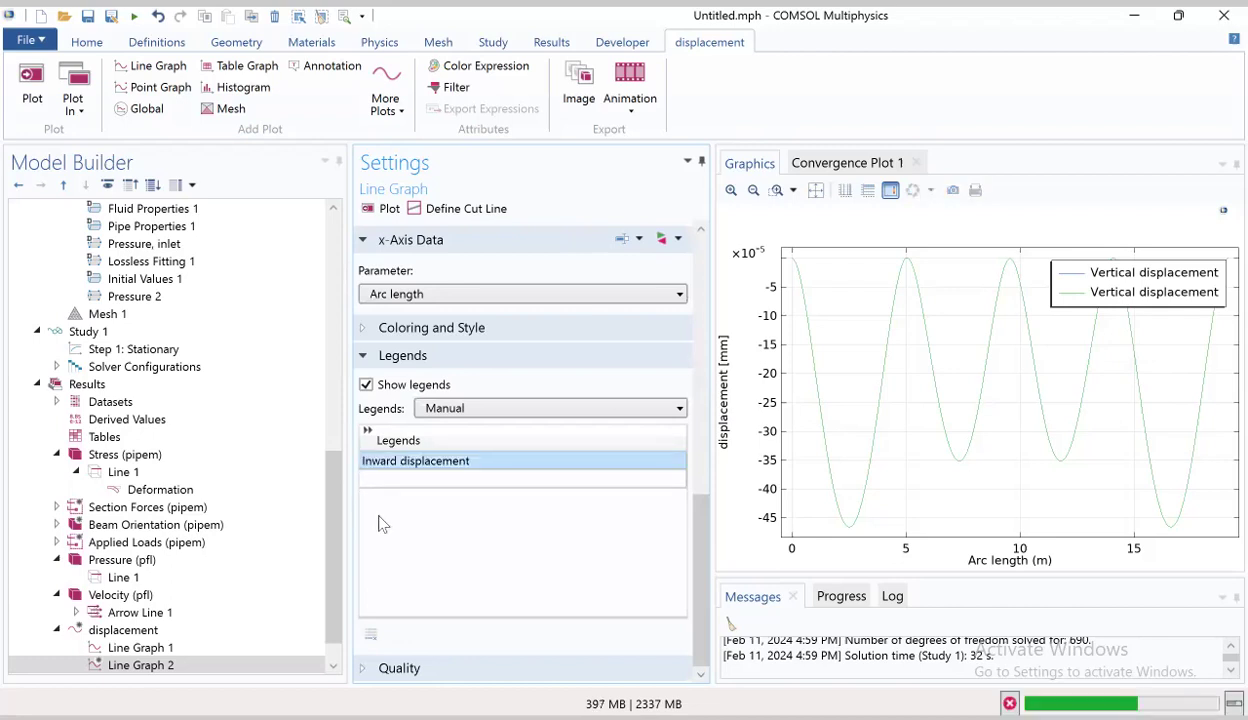
Review the legend settings of Line Graph 1 and the y-axis data of Line Graph 2
{"action": "left_click", "coordinate": [128, 647]}
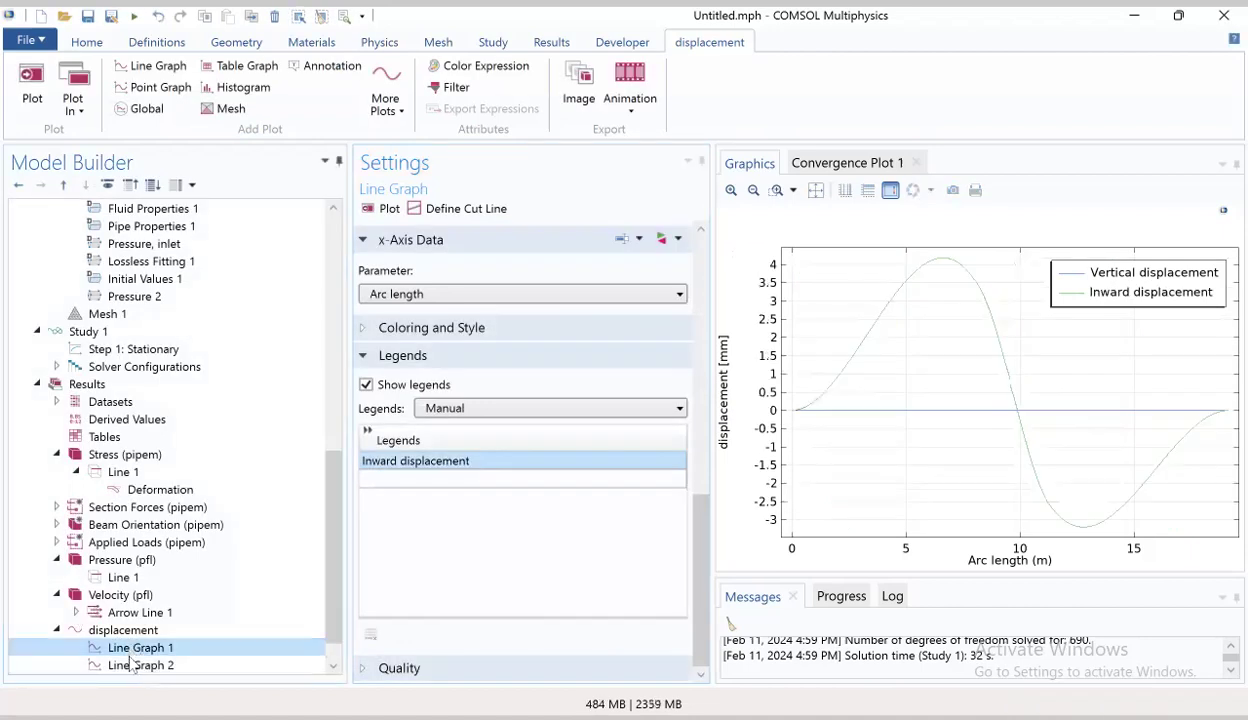
{"action": "left_click", "coordinate": [131, 665]}
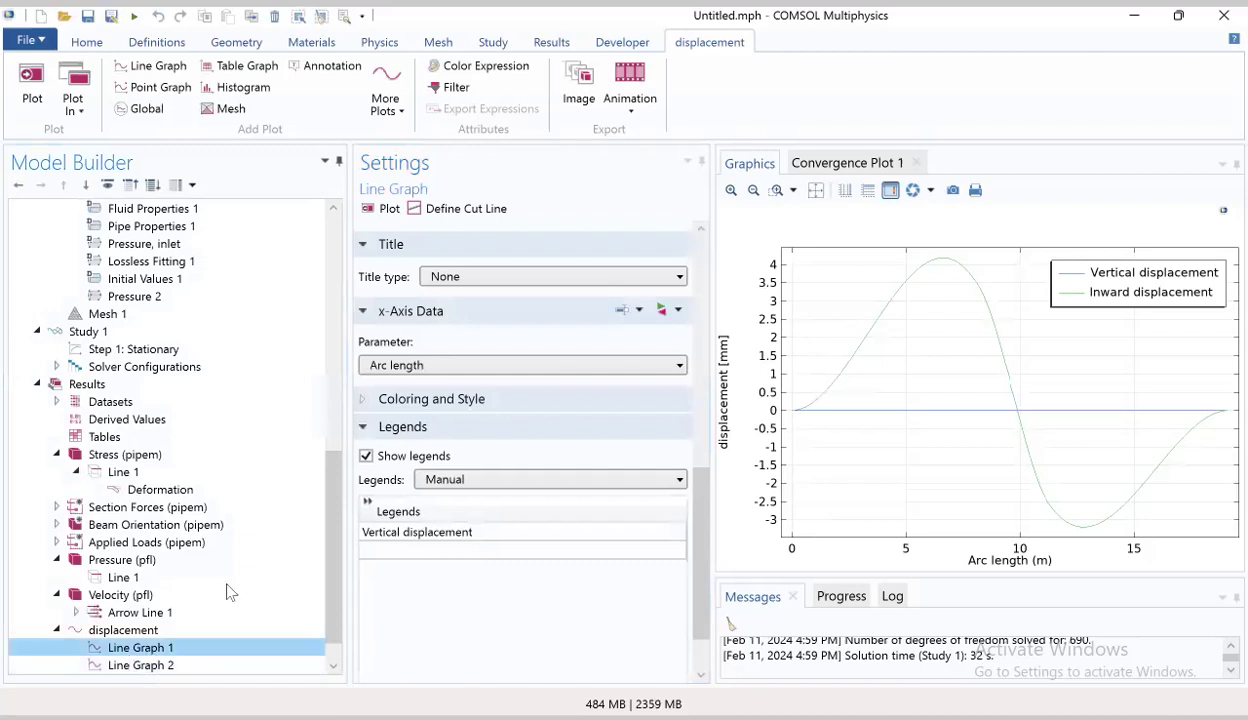
{"action": "left_click", "coordinate": [166, 666]}
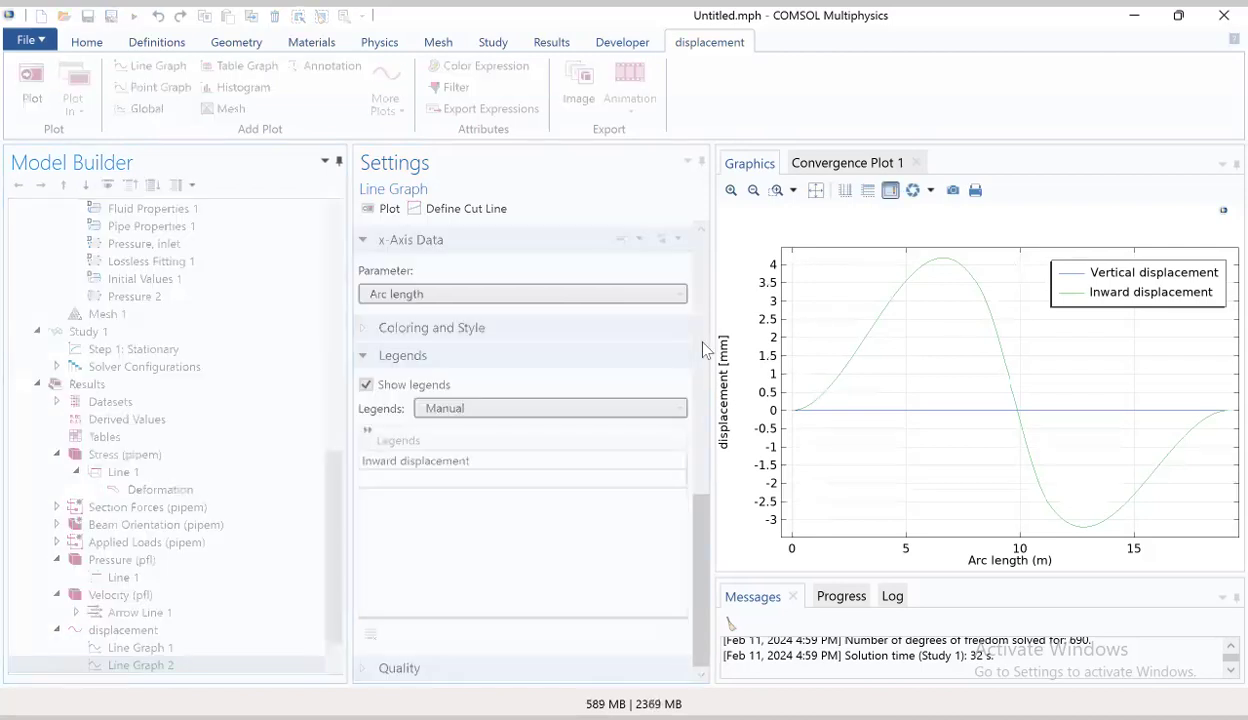
{"action": "left_click", "coordinate": [703, 349]}
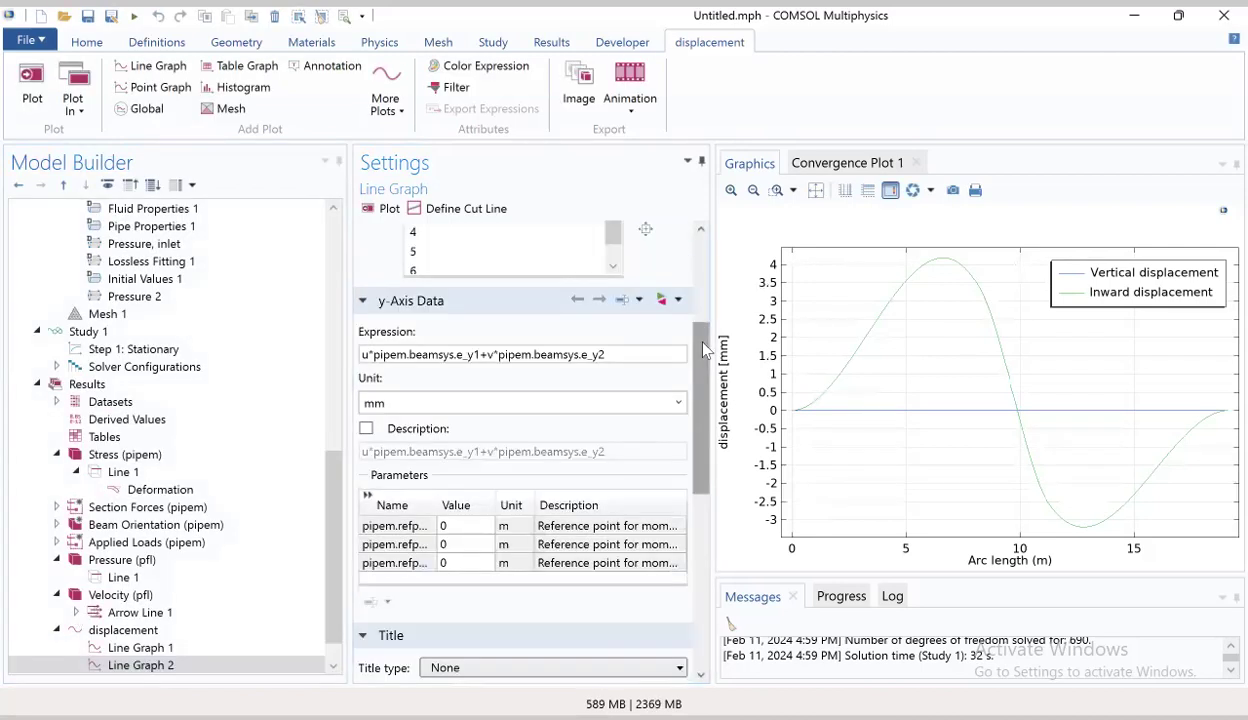
Re-enter Line Graph 2's y-axis expression as u*pipem.beamsys.e_y1+v*pipem.beamsys.e_y2 with the unit m
{"action": "left_click", "coordinate": [603, 354]}
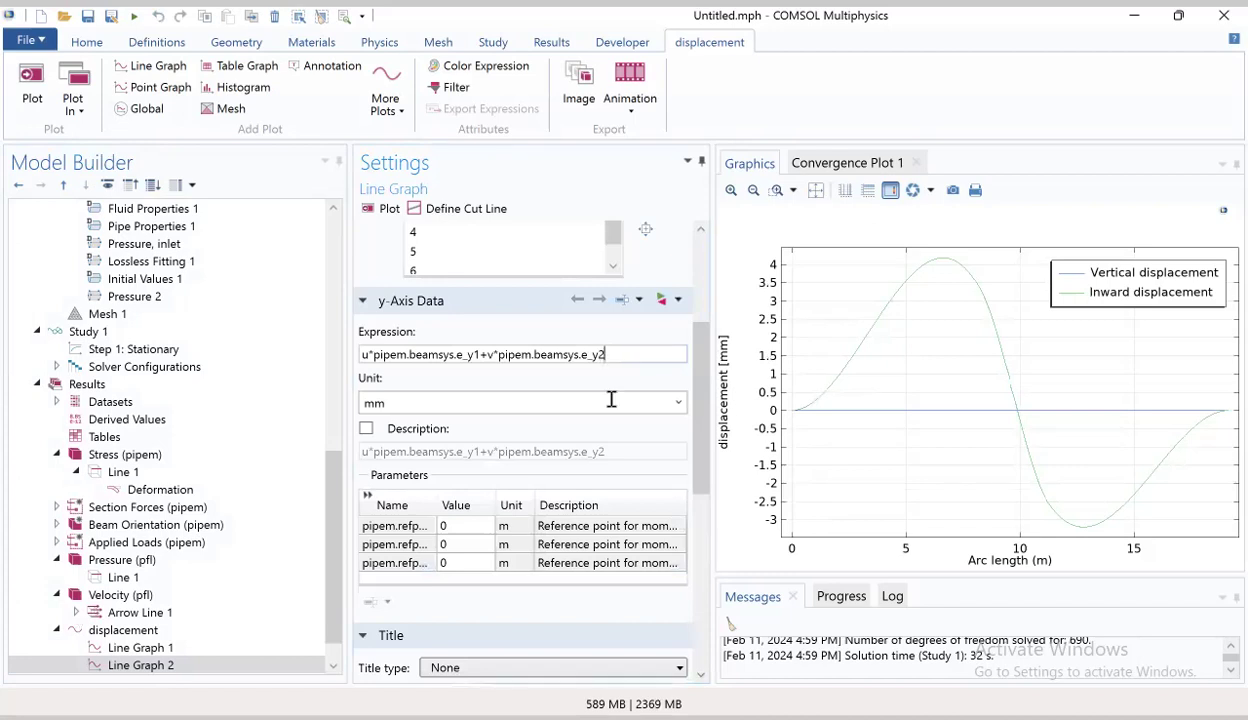
{"action": "key", "text": "BackSpace"}
{"action": "left_click", "coordinate": [679, 404]}
{"action": "left_click", "coordinate": [680, 404]}
{"action": "left_click", "coordinate": [621, 354]}
{"action": "type", "text": "2"}
{"action": "key", "text": "Return"}
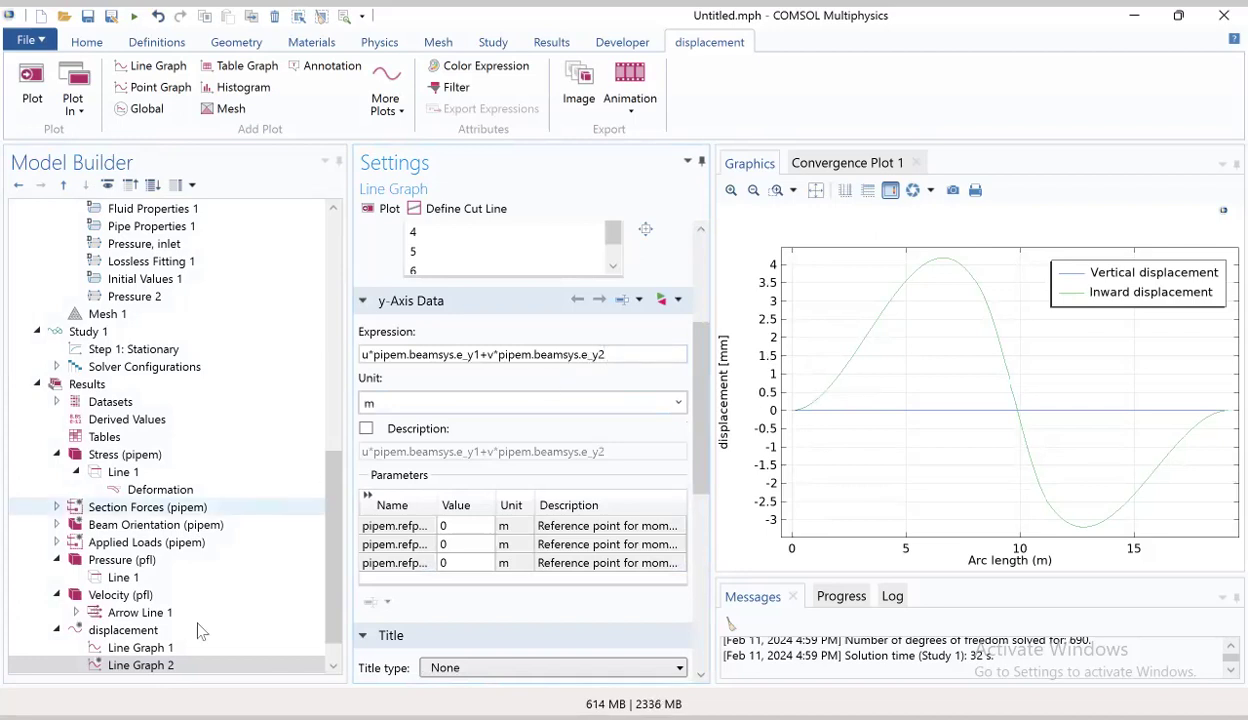
Check the legend and y-axis data of Line Graph 1, and return to Line Graph 2
{"action": "left_click", "coordinate": [170, 650]}
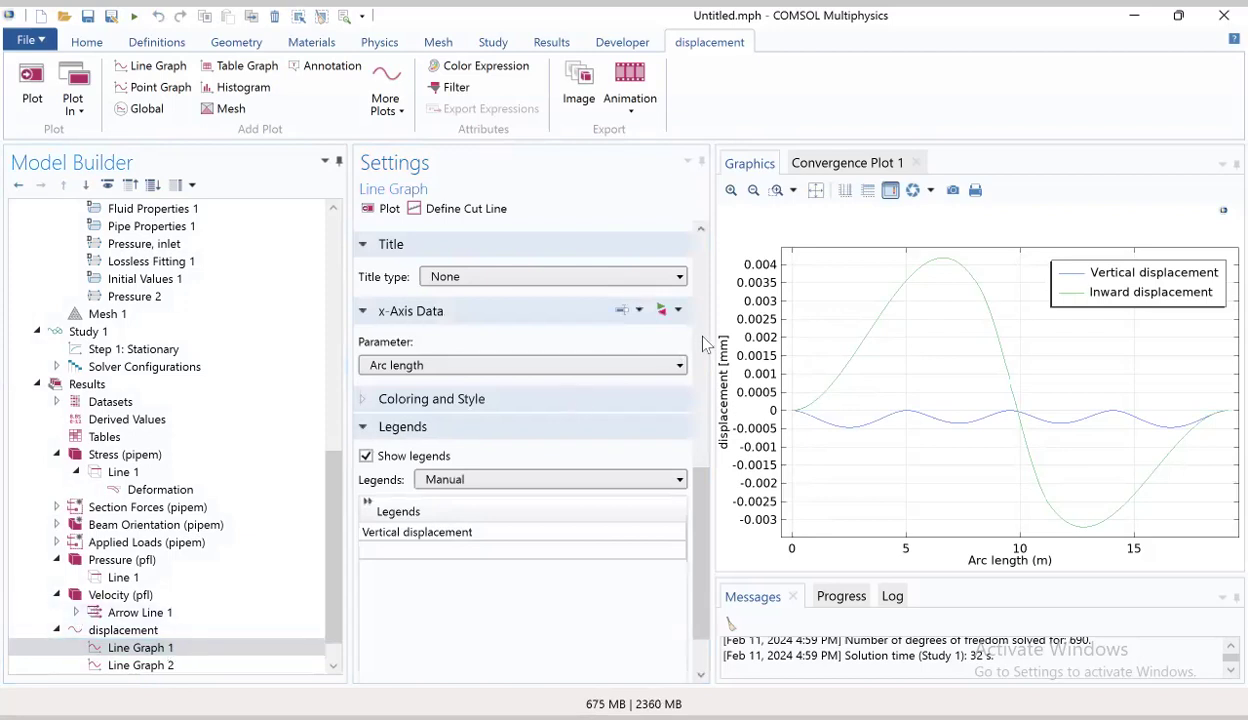
{"action": "scroll", "coordinate": [705, 343], "scroll_direction": "up", "scroll_amount": 5}
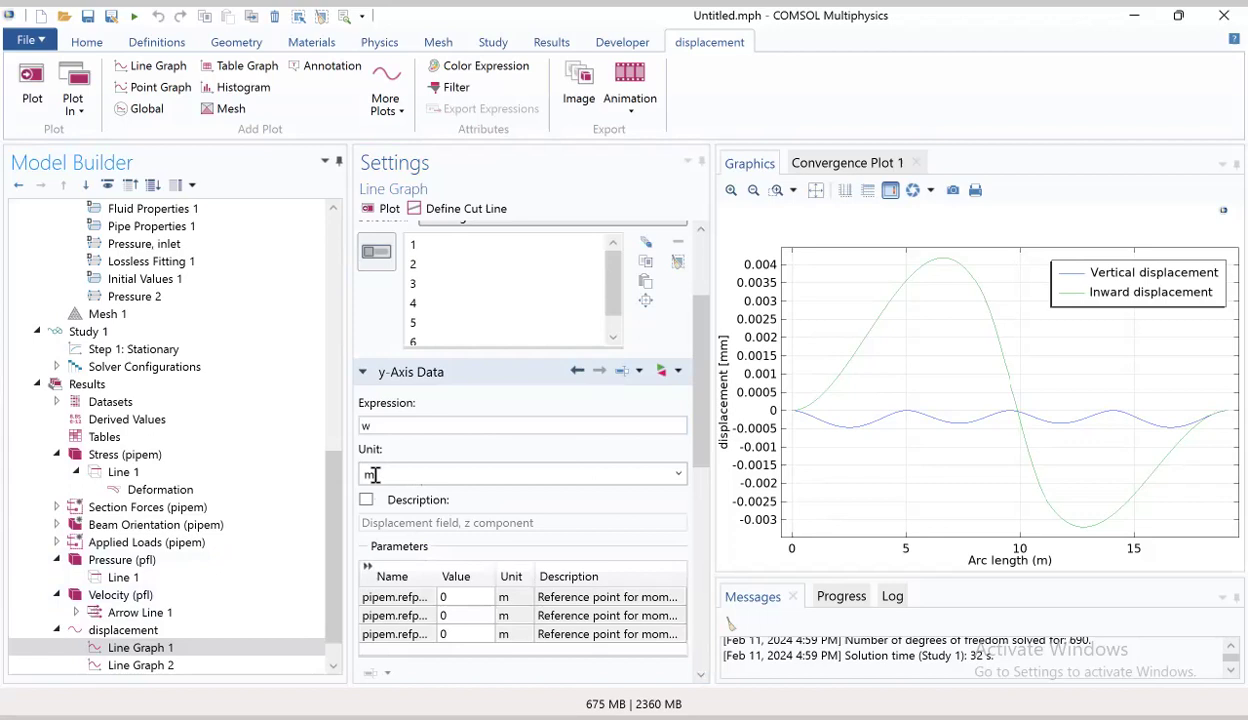
{"action": "left_click", "coordinate": [174, 666]}
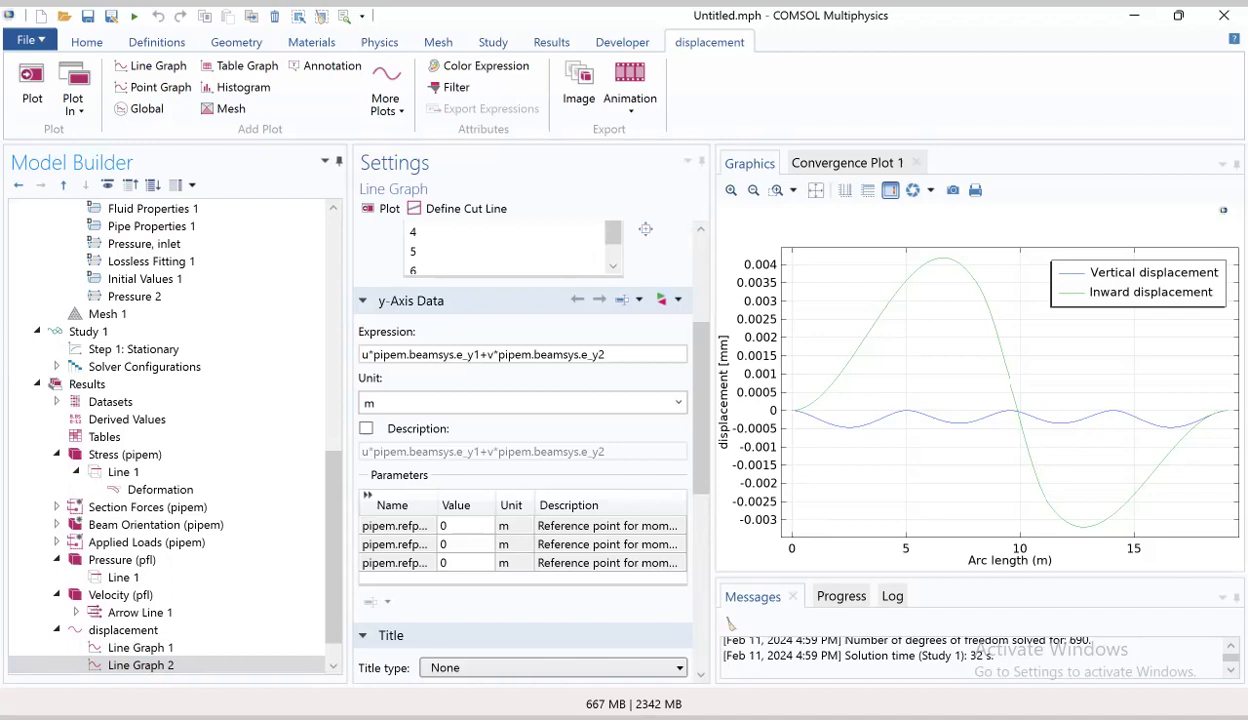
Duplicate the displacement plot group and label the copy "Bending Moment"
{"action": "left_click", "coordinate": [118, 631]}
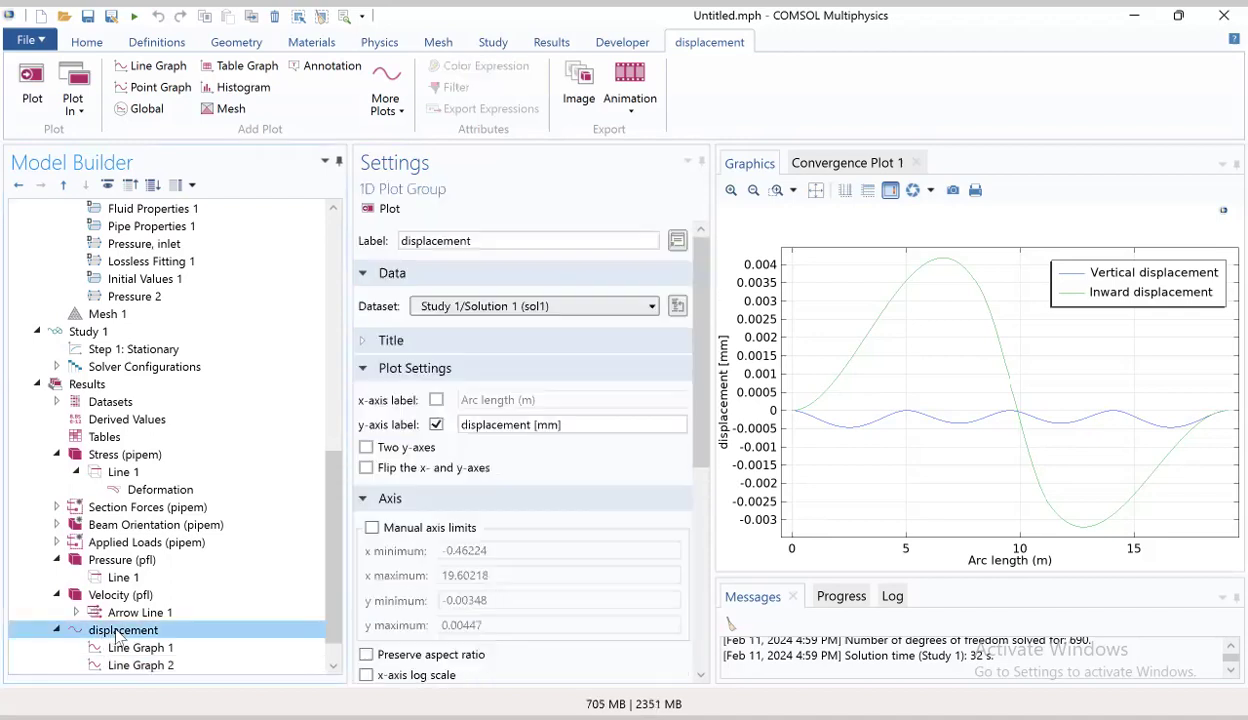
{"action": "right_click", "coordinate": [118, 630]}
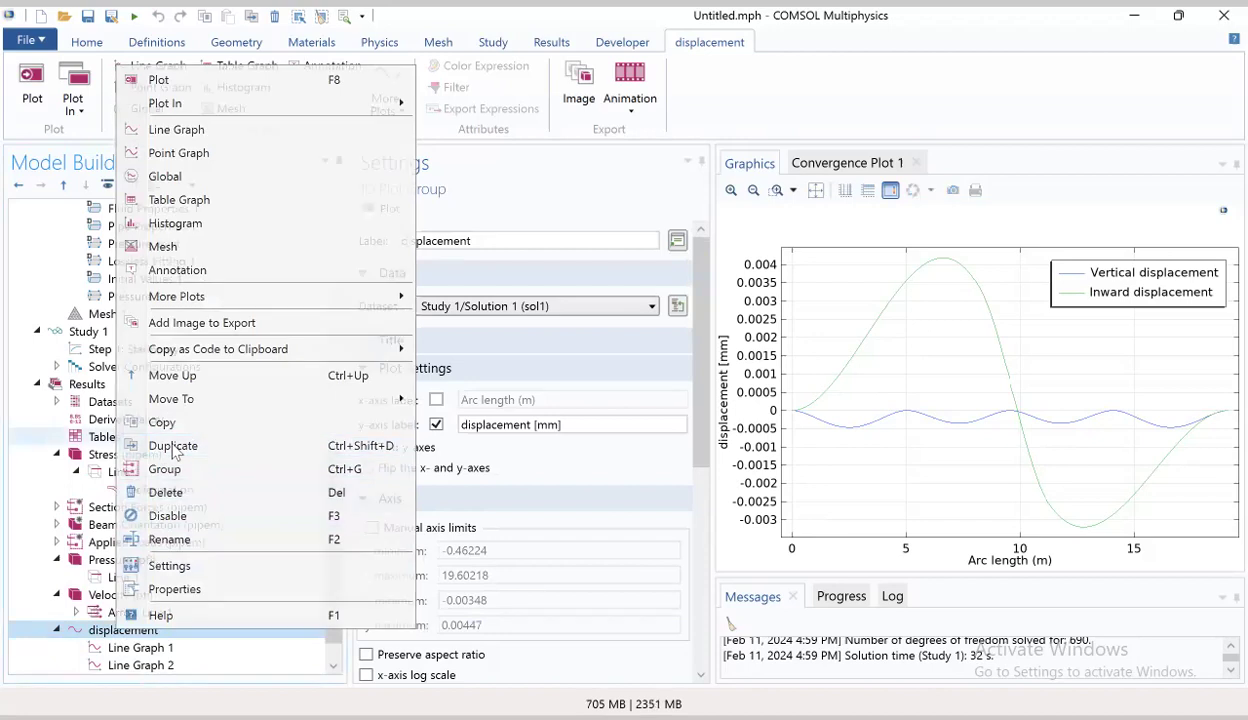
{"action": "key", "text": "Escape"}
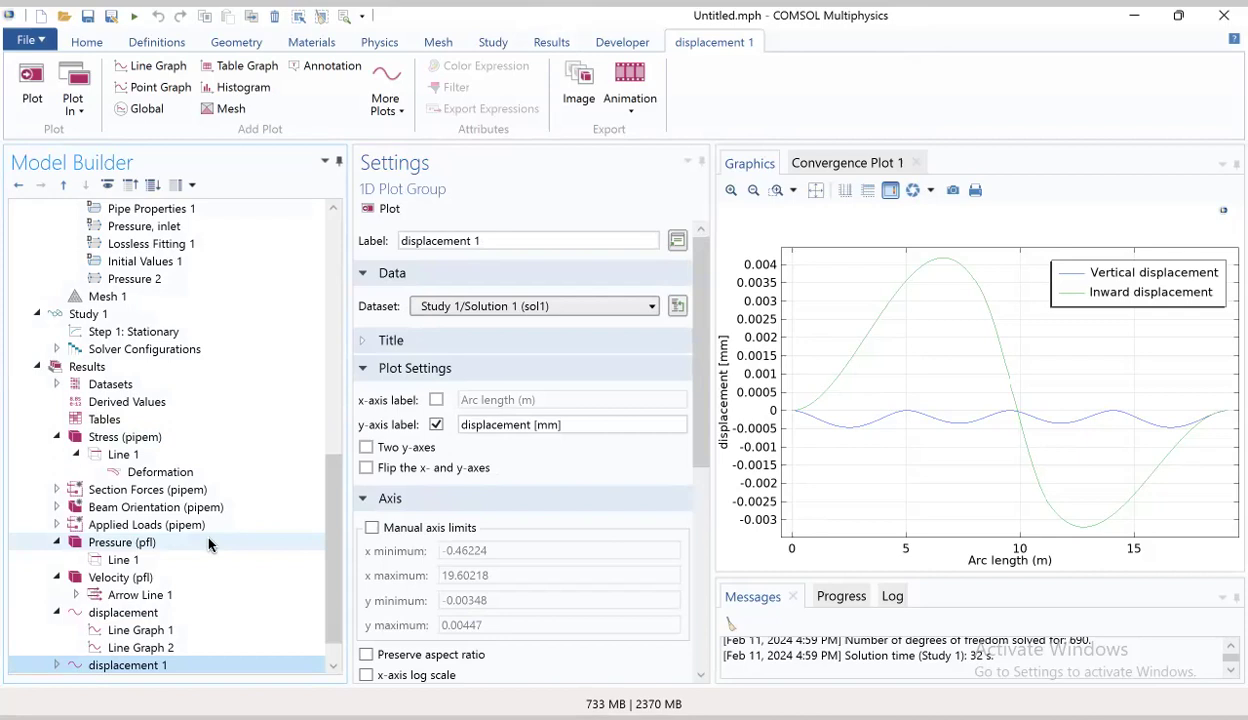
{"action": "double_click", "coordinate": [502, 243]}
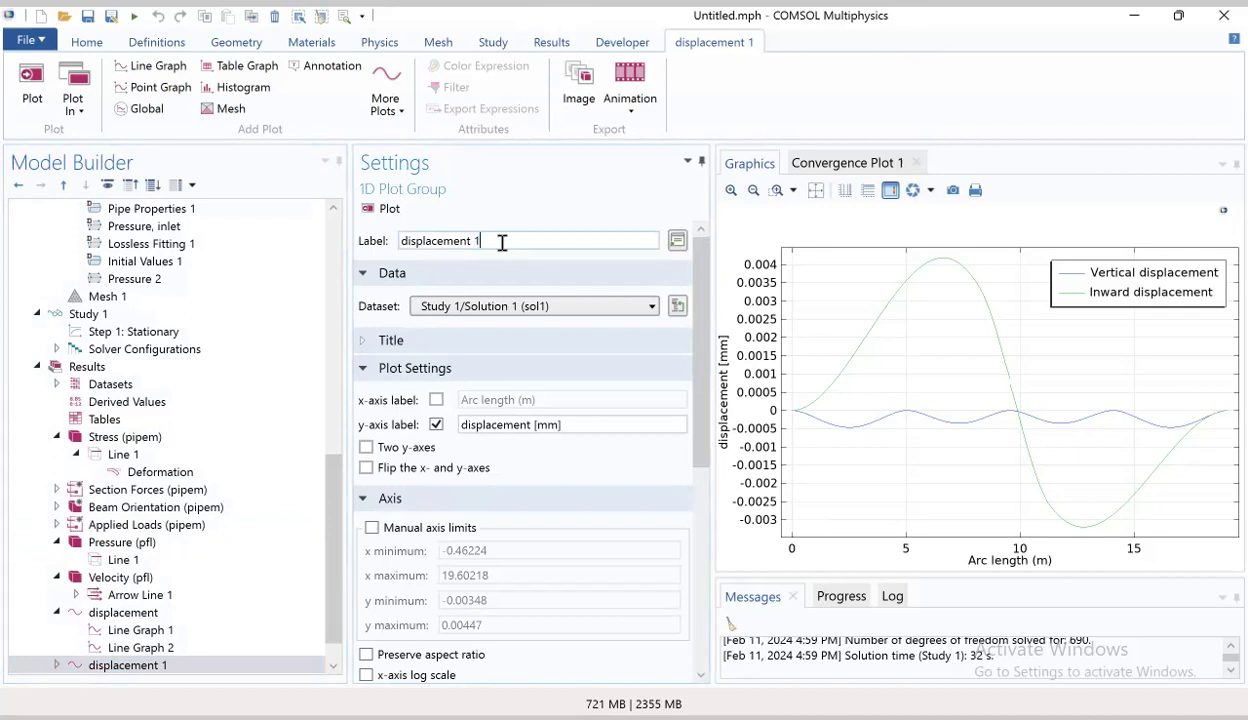
{"action": "left_click_drag", "start_coordinate": [484, 241], "coordinate": [399, 234]}
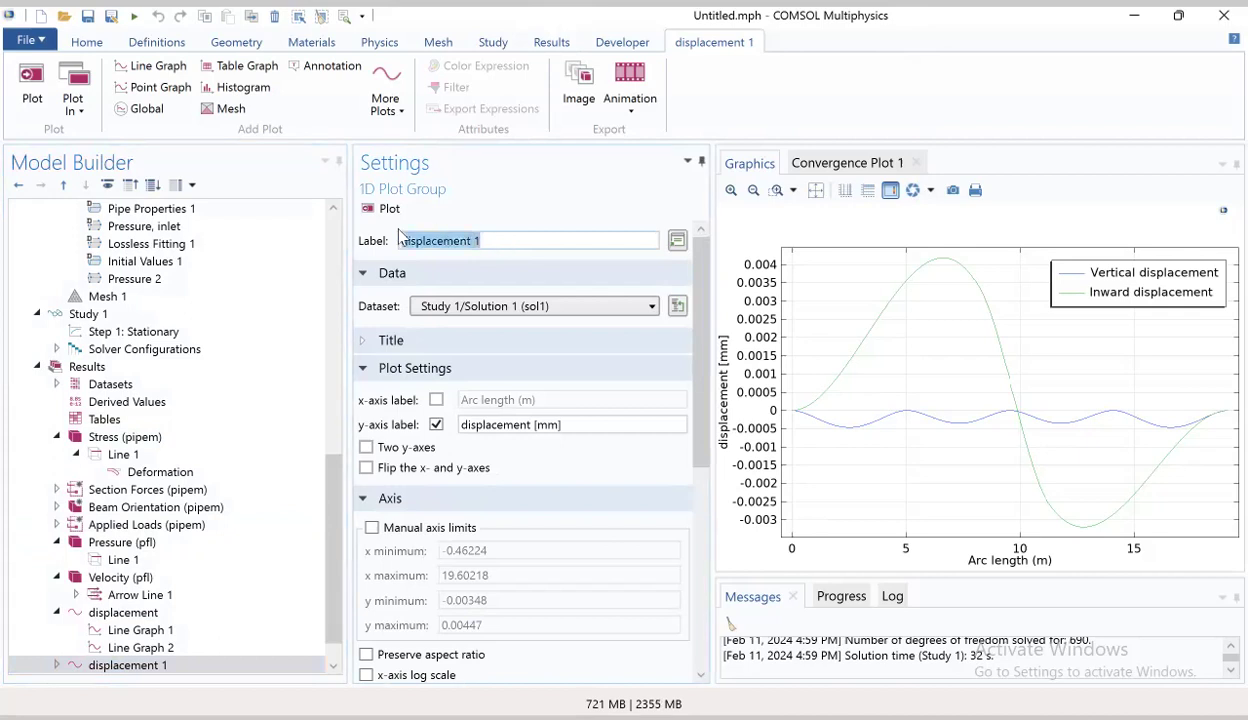
{"action": "type", "text": "Ven"}
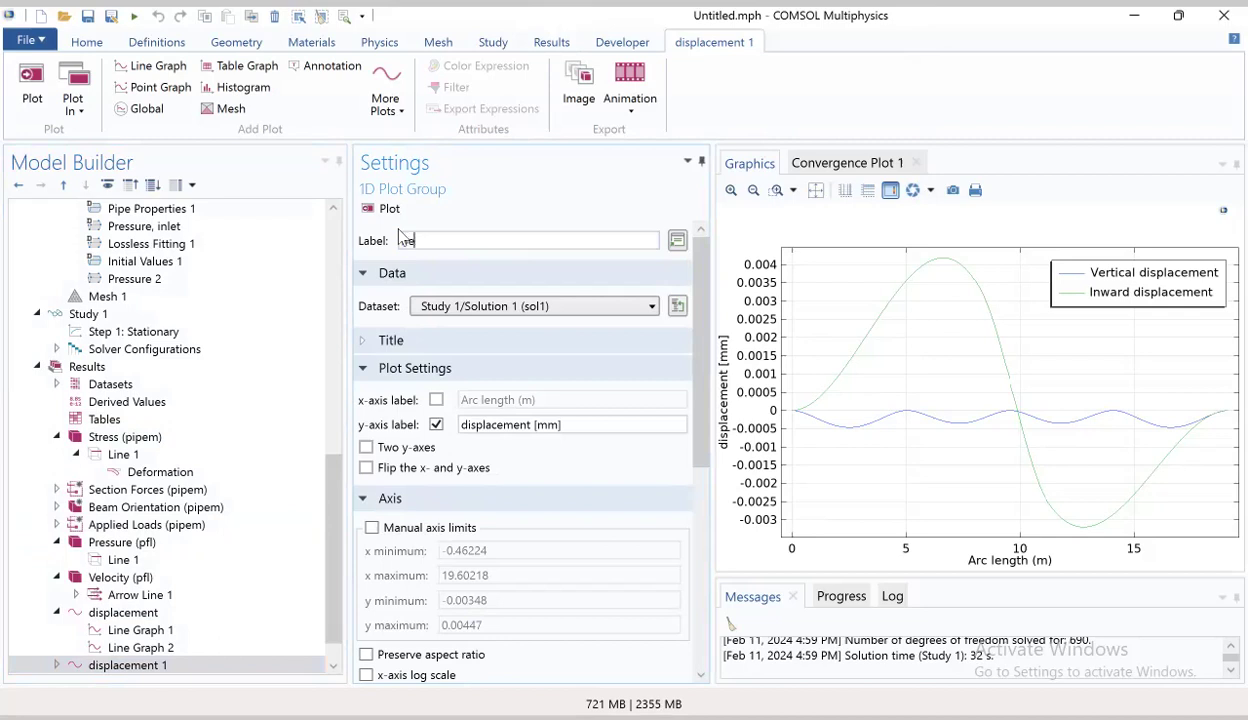
{"action": "type", "text": "ding Moment"}
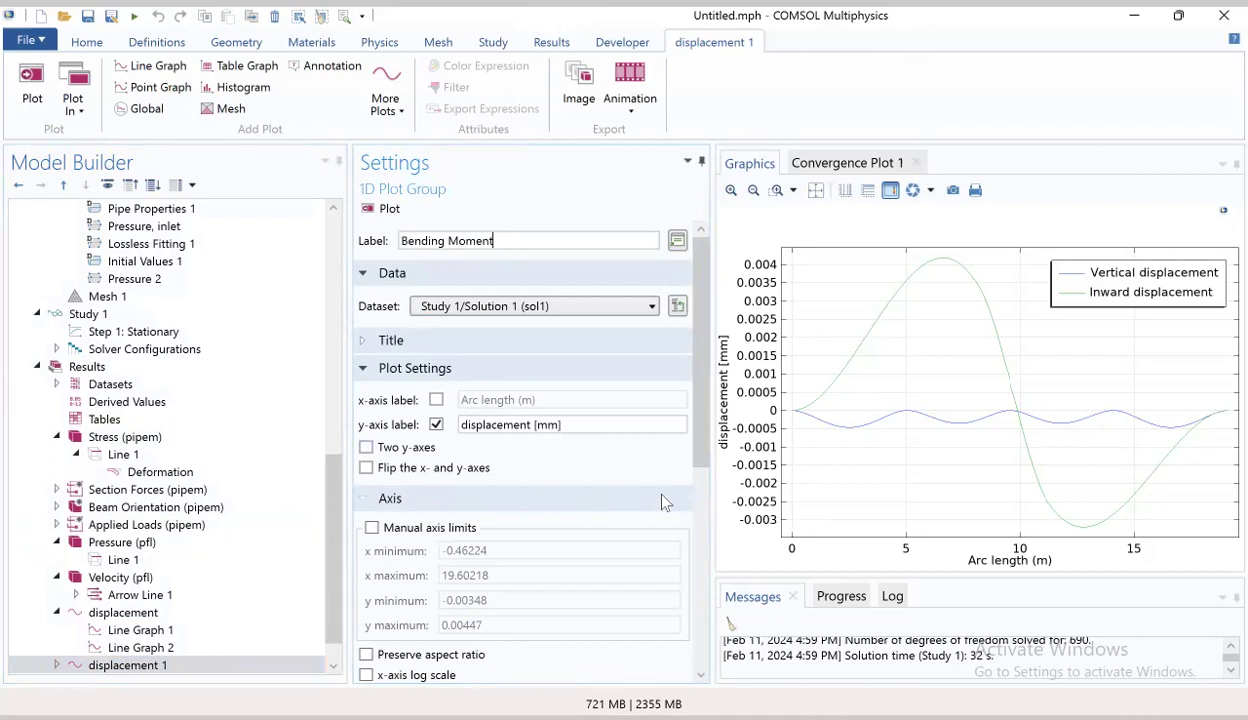
Change the Bending Moment plot group's y-axis label to "Moment [N*m]"
{"action": "left_click", "coordinate": [600, 424]}
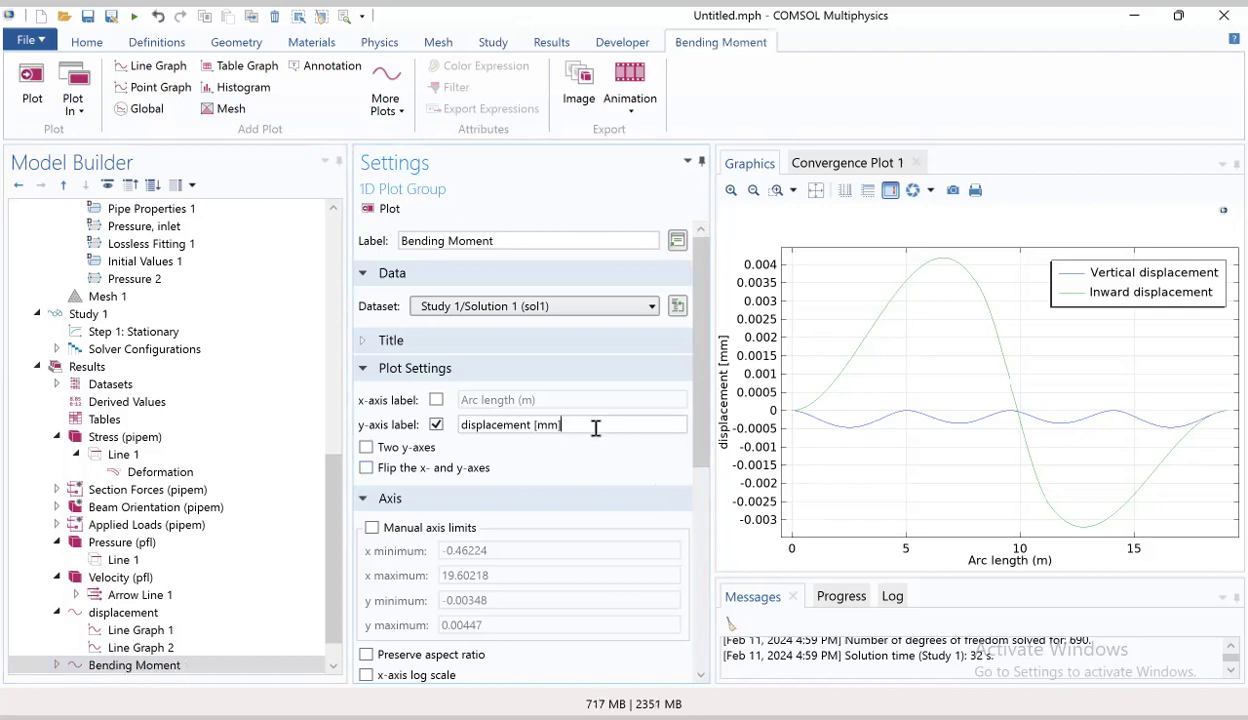
{"action": "left_click", "coordinate": [533, 425]}
{"action": "left_click_drag", "start_coordinate": [531, 425], "coordinate": [457, 412]}
{"action": "key", "text": "BackSpace"}
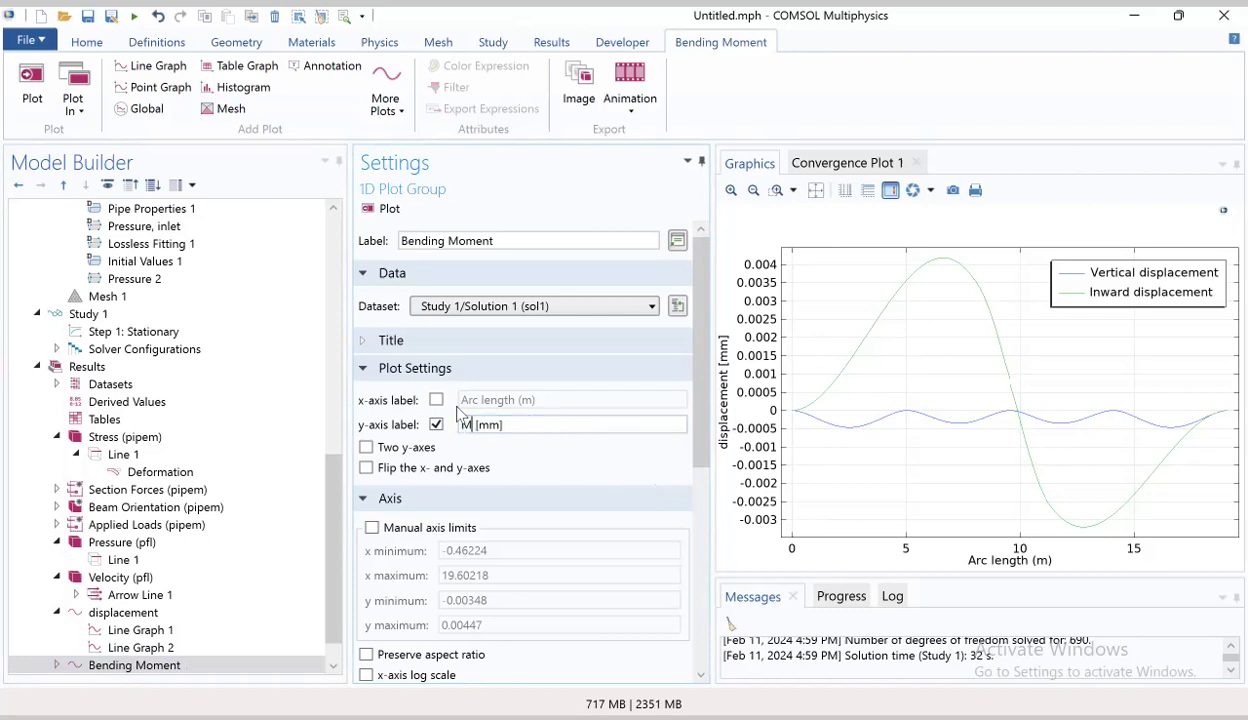
{"action": "type", "text": "Moment"}
{"action": "mouse_move", "coordinate": [535, 424]}
{"action": "left_mouse_down"}
{"action": "mouse_move", "coordinate": [500, 425]}
{"action": "mouse_move", "coordinate": [516, 426]}
{"action": "left_mouse_up"}
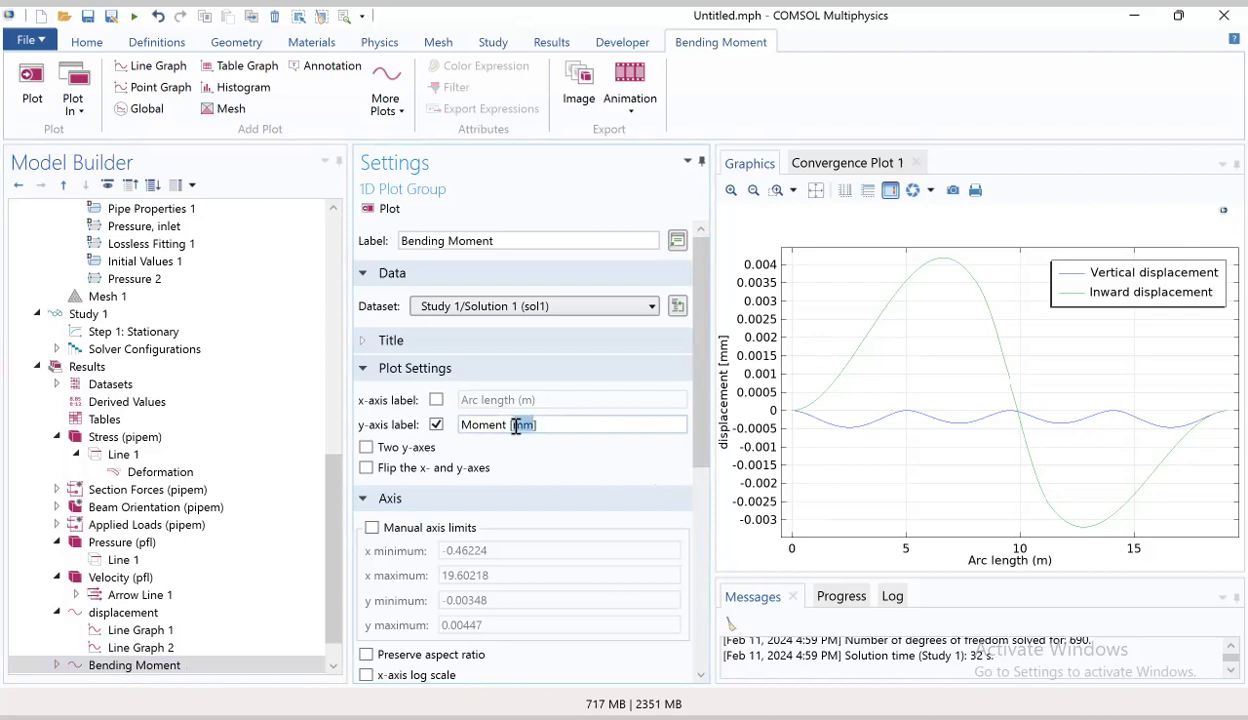
{"action": "key", "text": "BackSpace"}
{"action": "type", "text": "N]"}
{"action": "key", "text": "Left"}
{"action": "type", "text": "*m"}
{"action": "key", "text": "BackSpace"}
{"action": "type", "text": "m"}
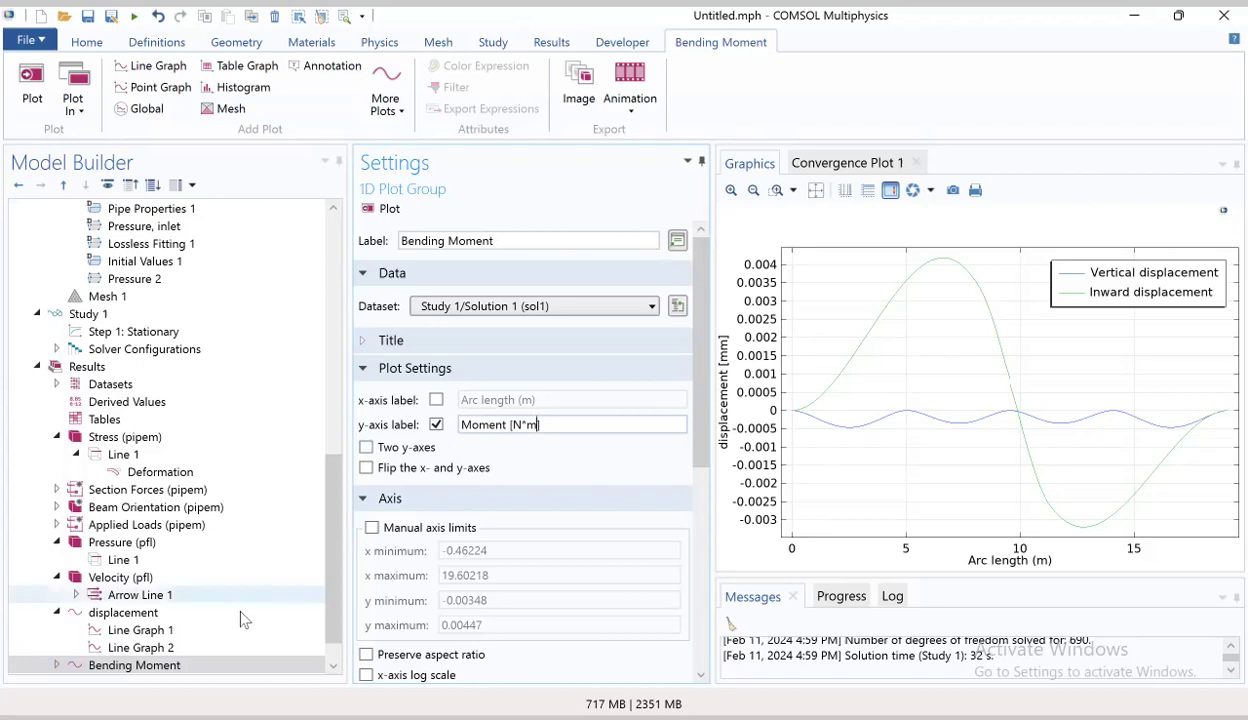
{"action": "left_click", "coordinate": [700, 522]}
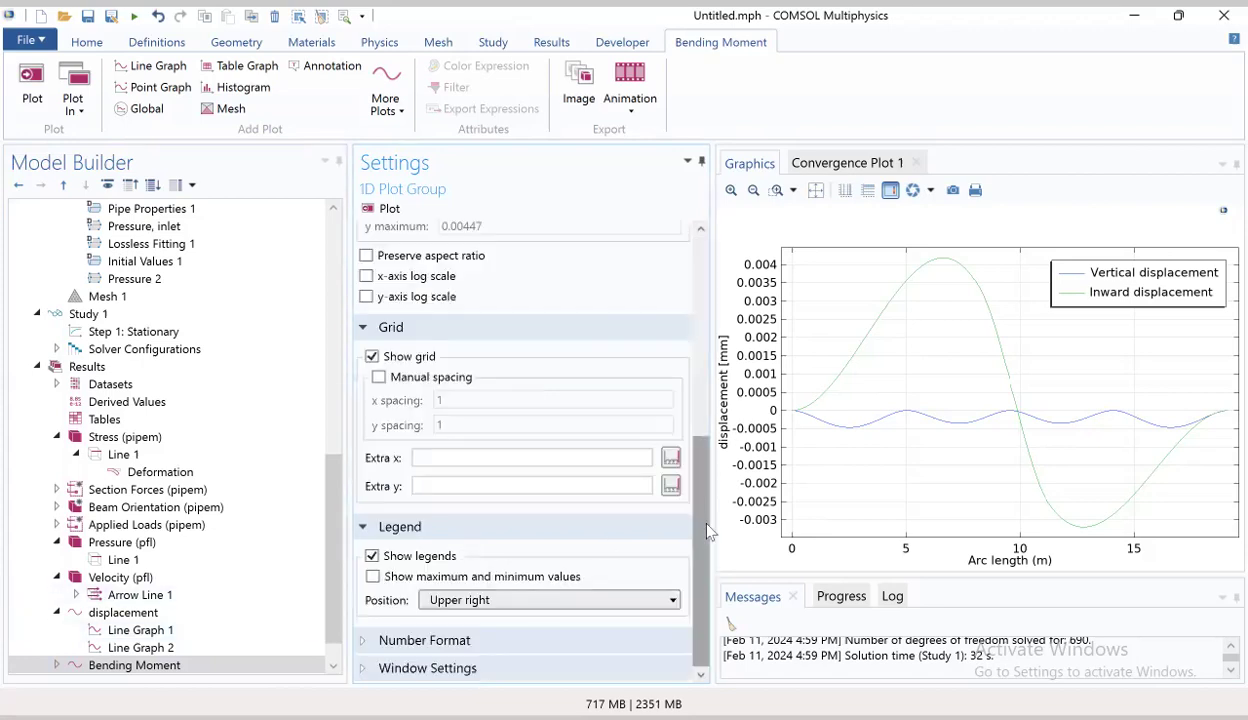
{"action": "scroll", "coordinate": [704, 440], "scroll_direction": "up", "scroll_amount": 5}
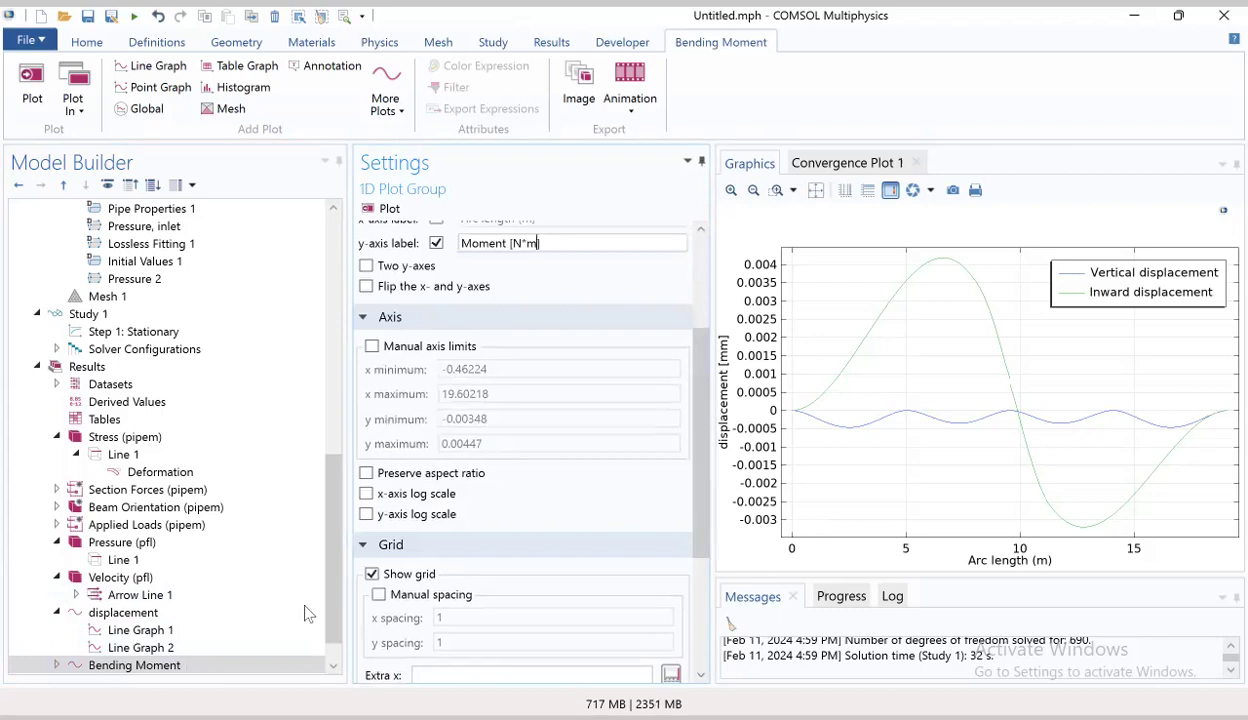
Look through the Pipe Flow and Pipe Mechanics variables available for the y-axis expression of Line Graph 1 under Bending Moment
{"action": "left_click_drag", "start_coordinate": [336, 596], "coordinate": [334, 648]}
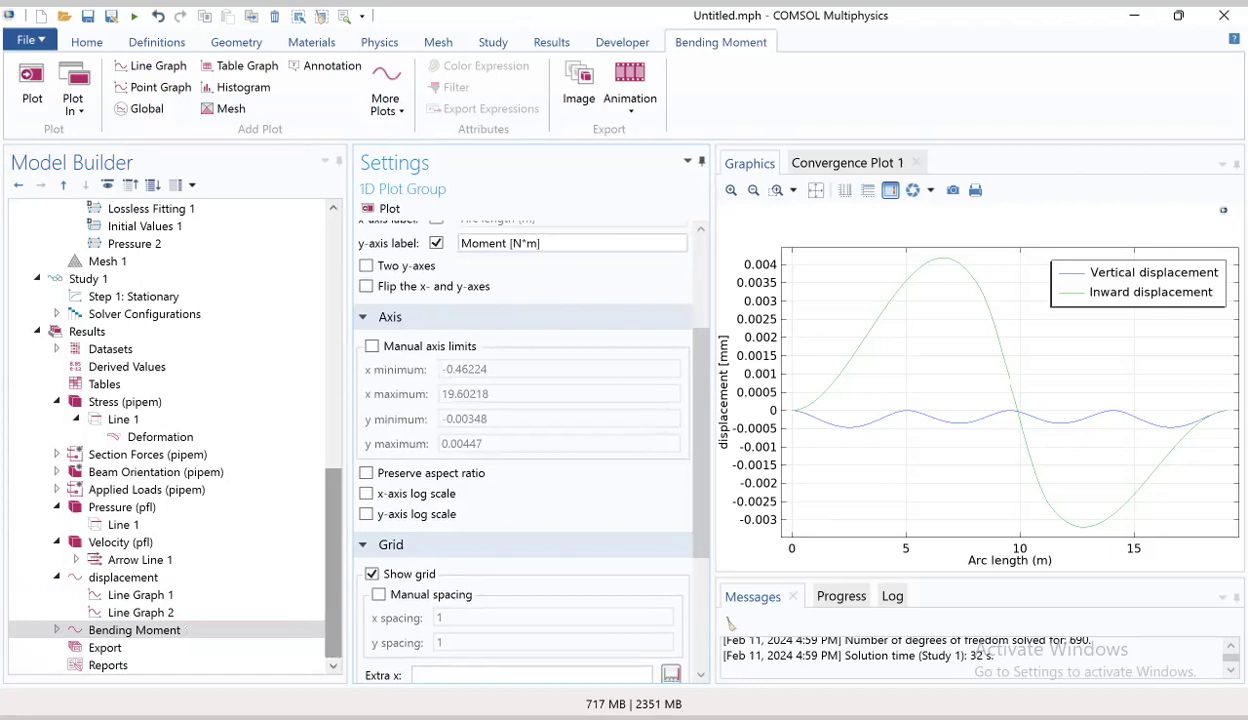
{"action": "left_click", "coordinate": [56, 631]}
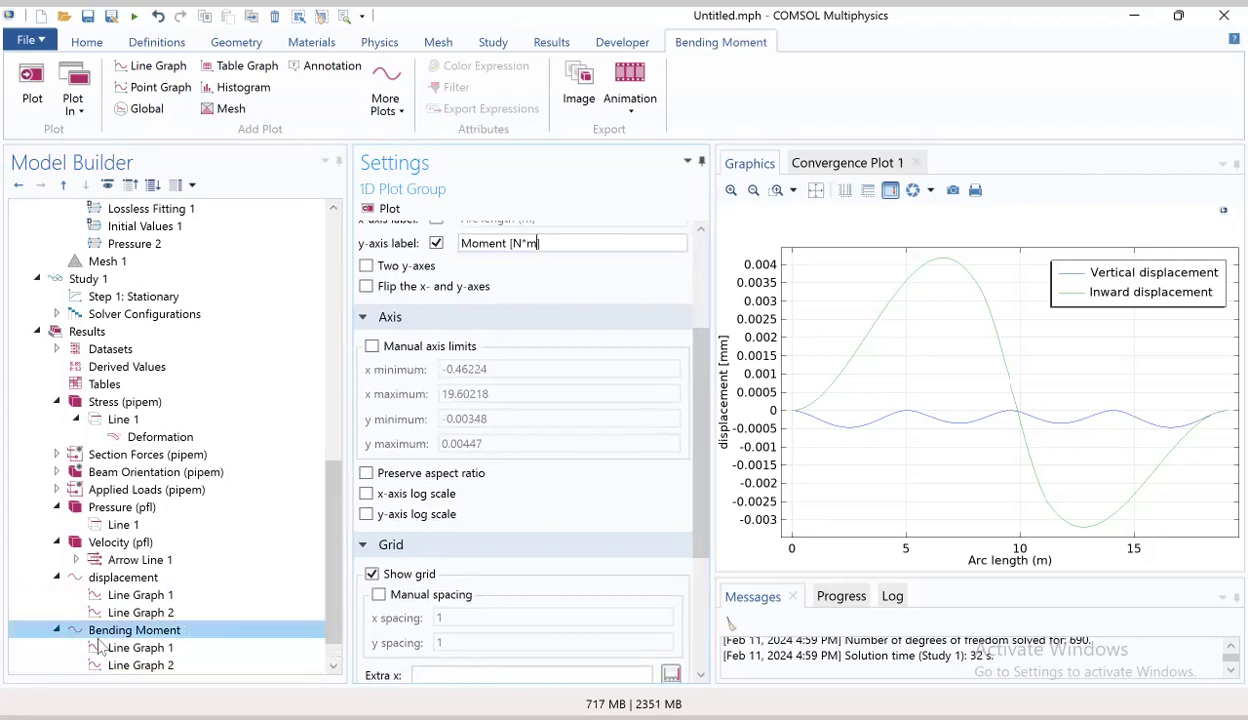
{"action": "left_click", "coordinate": [140, 648]}
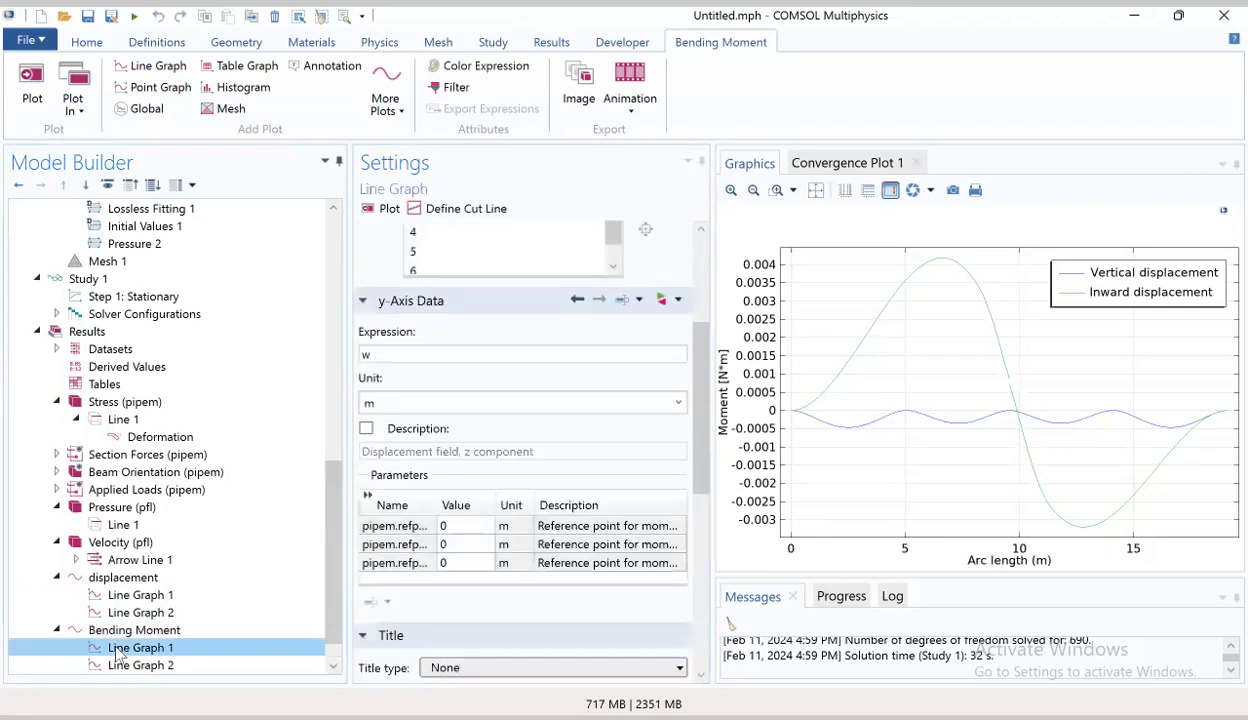
{"action": "left_click", "coordinate": [666, 301]}
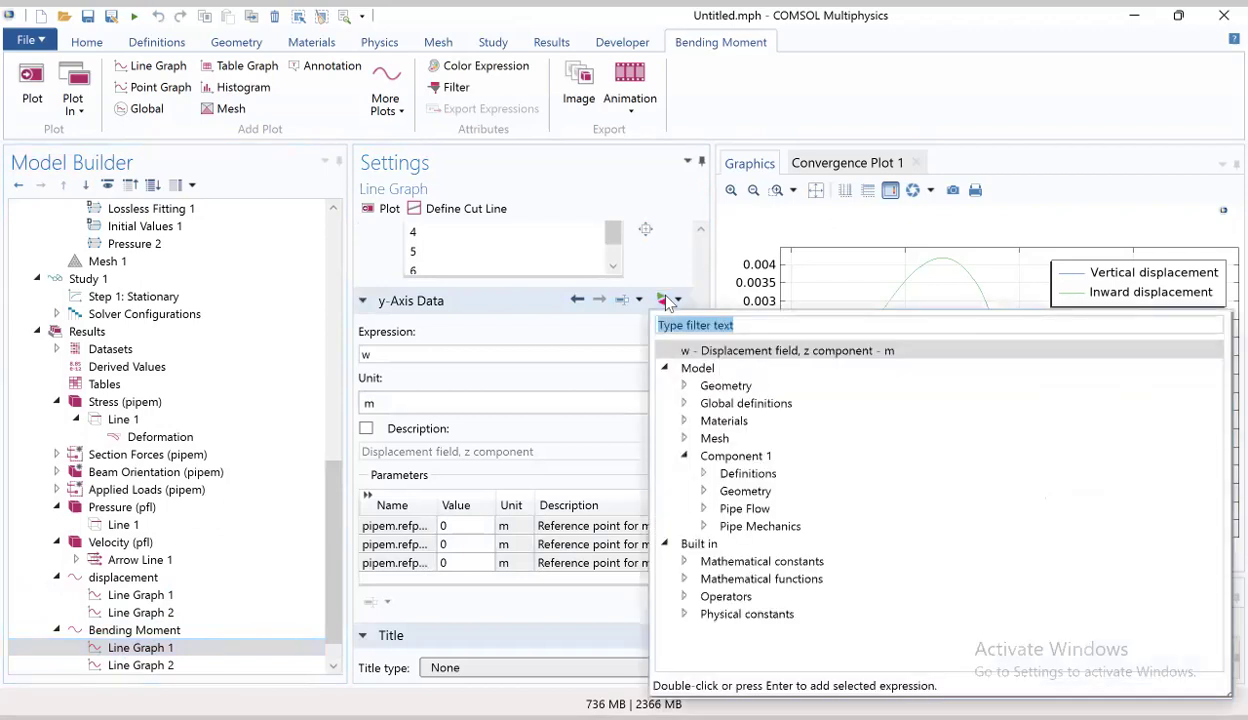
{"action": "left_click", "coordinate": [703, 509]}
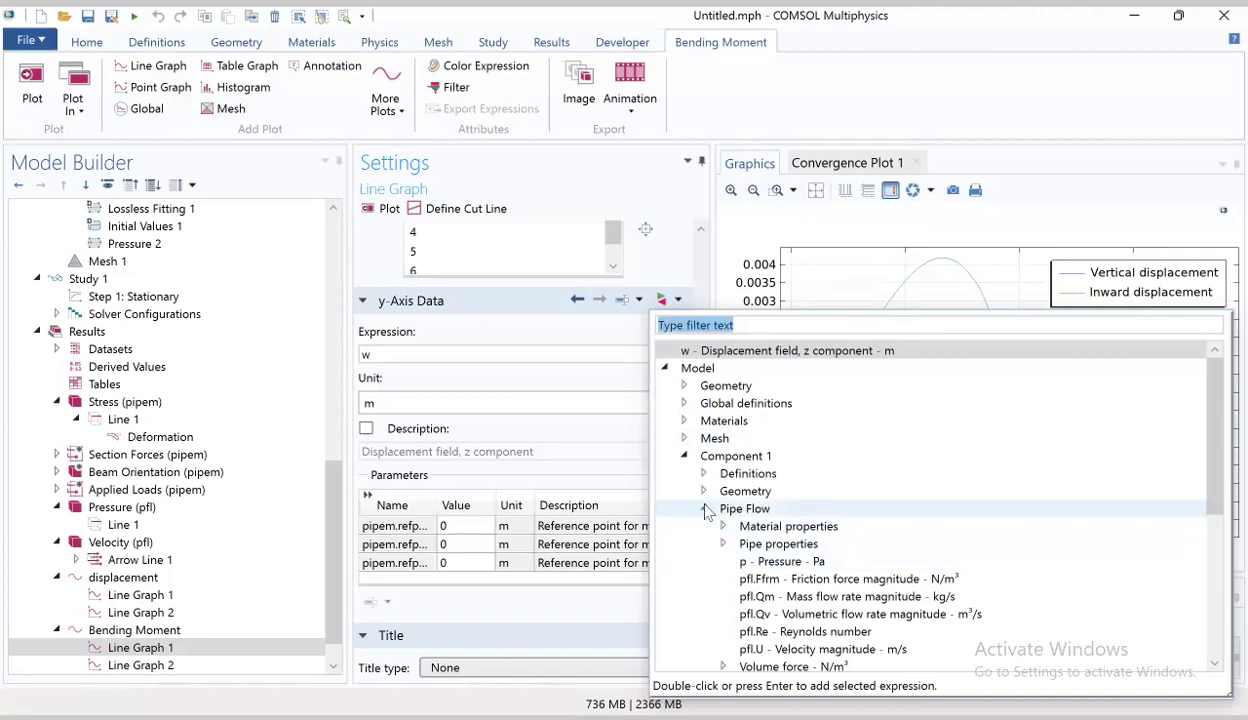
{"action": "left_click", "coordinate": [1219, 563]}
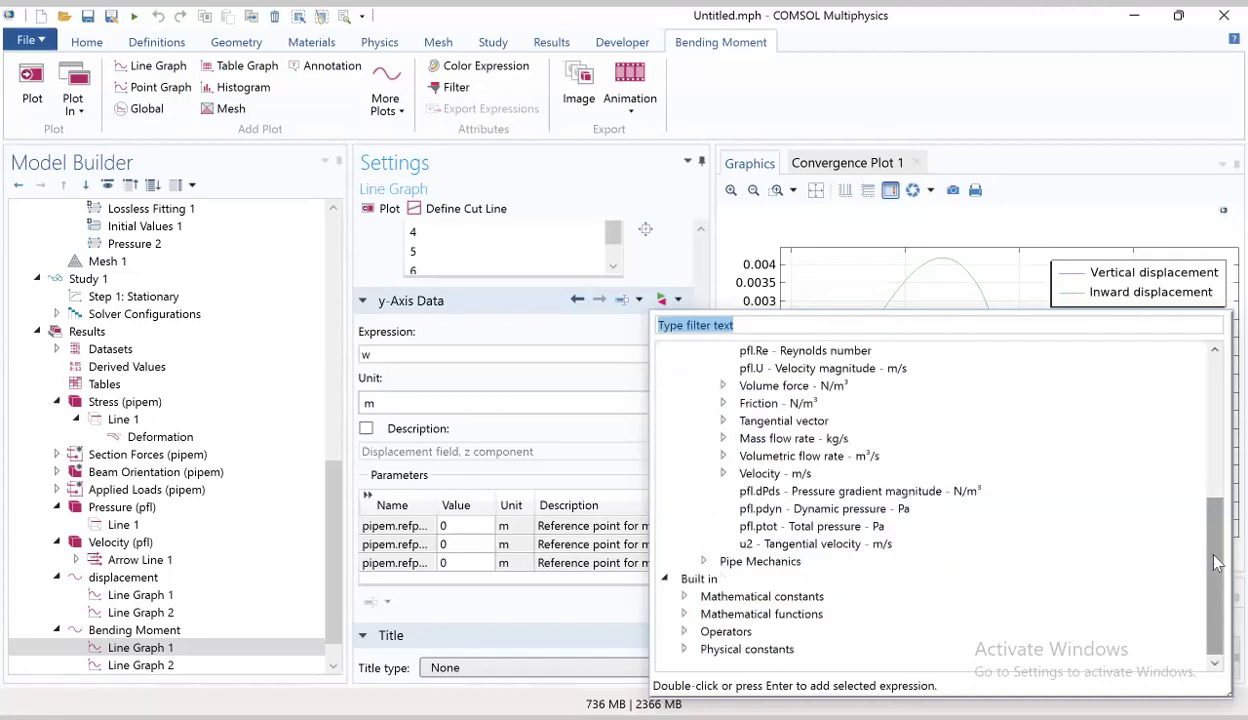
{"action": "left_click", "coordinate": [705, 562]}
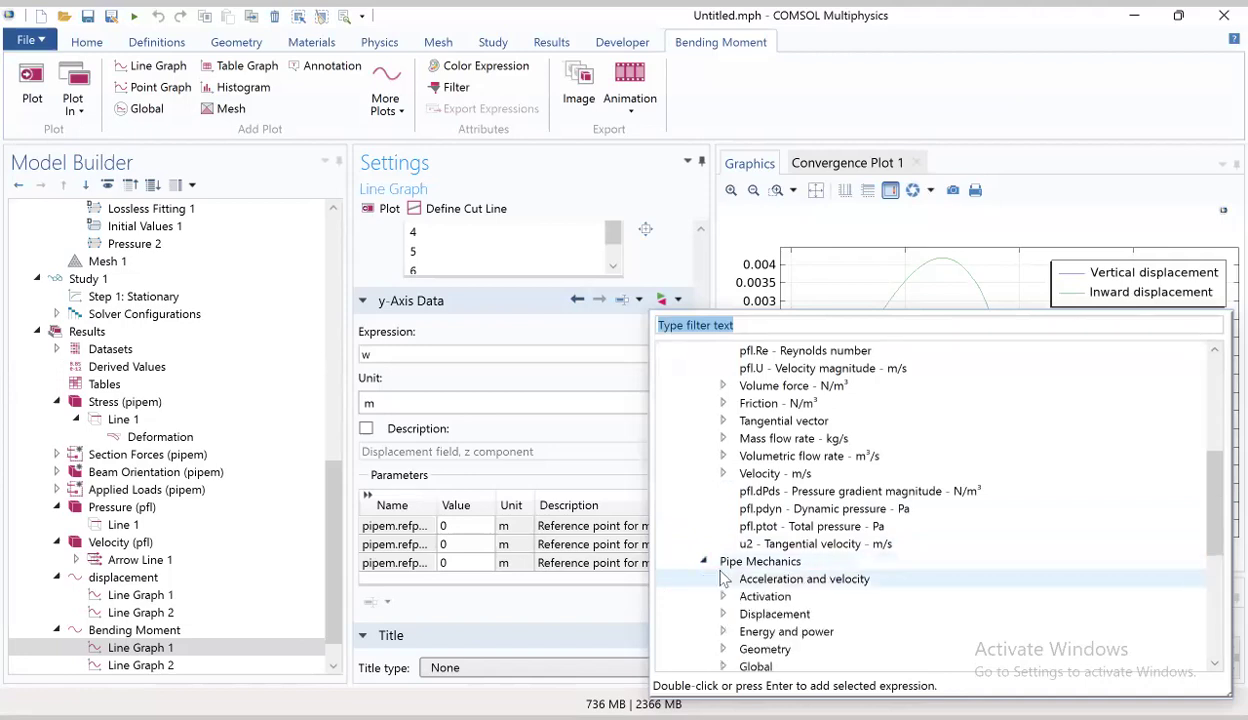
Examine the Pipe Mechanics variables for acceleration and velocity, activation, displacement, and energy and power
{"action": "left_click", "coordinate": [722, 579]}
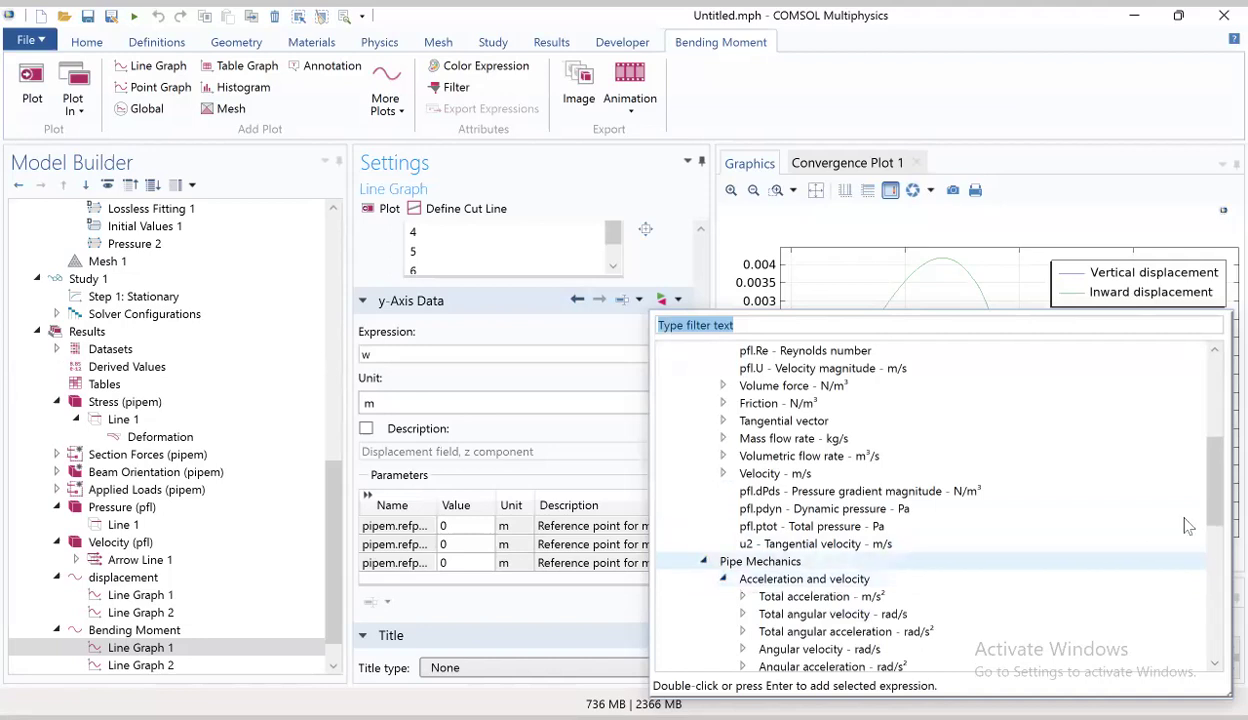
{"action": "scroll", "coordinate": [1216, 543], "scroll_direction": "down", "scroll_amount": 5}
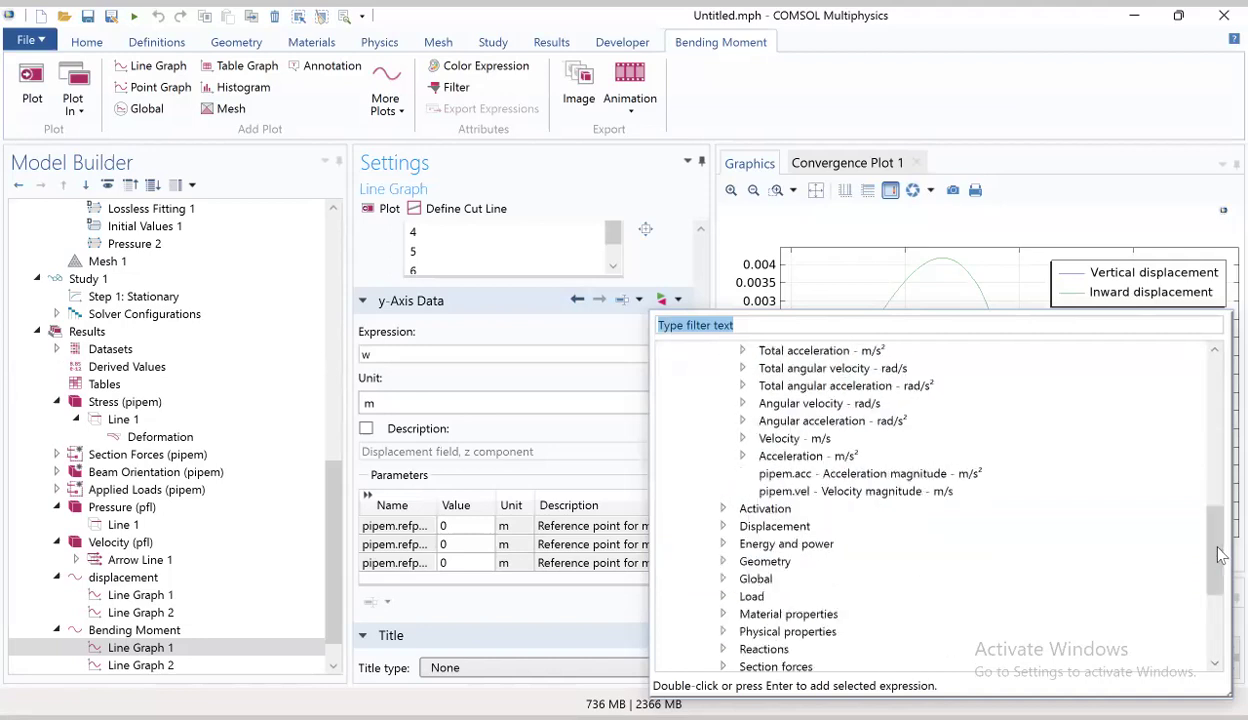
{"action": "left_click", "coordinate": [722, 509]}
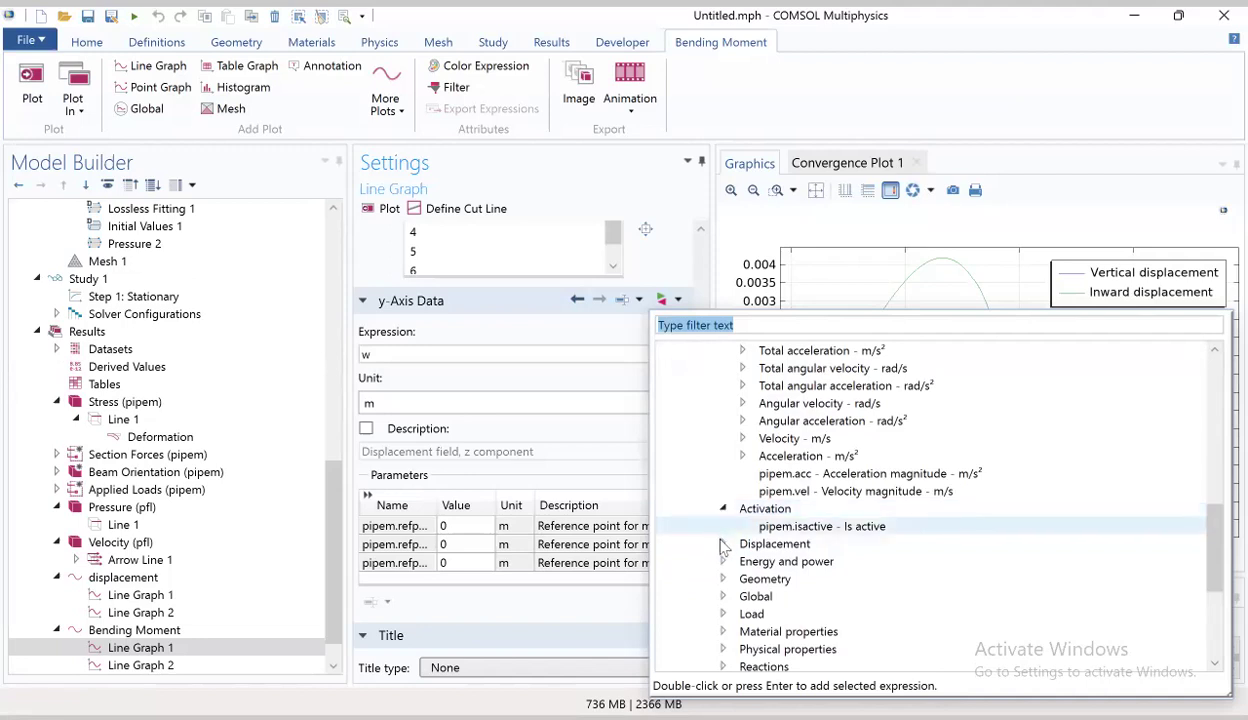
{"action": "left_click", "coordinate": [722, 544]}
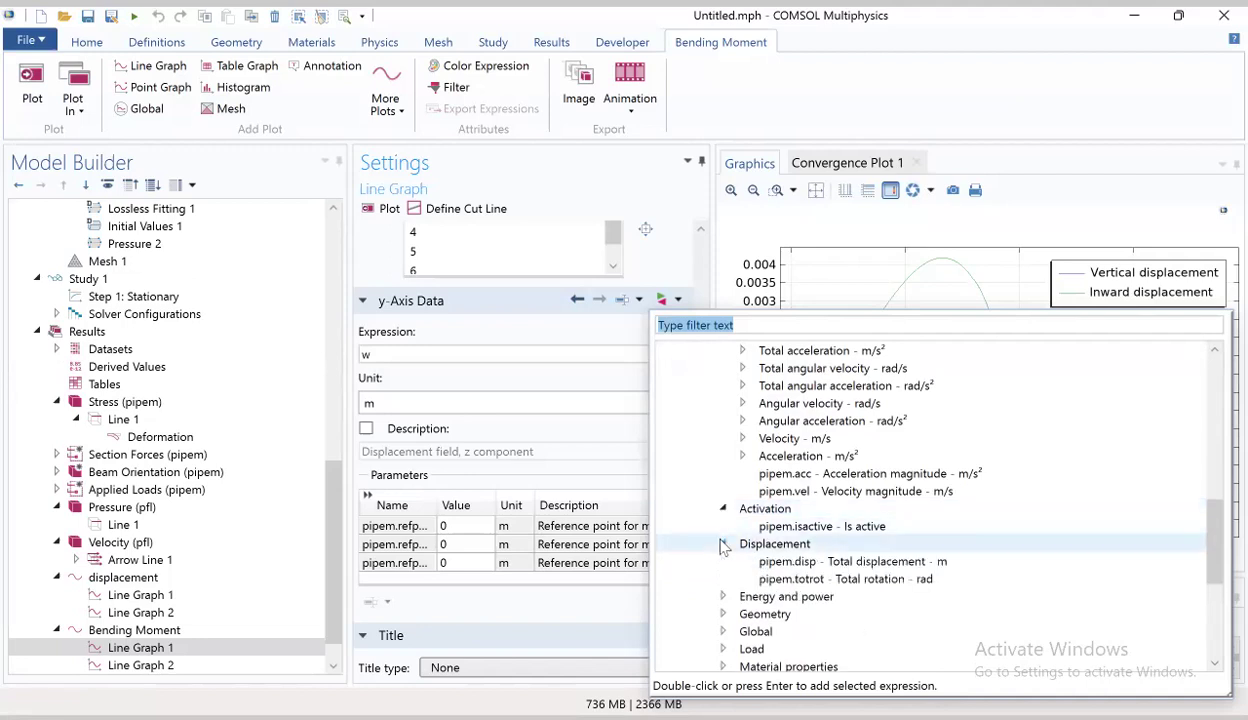
{"action": "left_click", "coordinate": [723, 596]}
{"action": "left_click_drag", "start_coordinate": [1217, 538], "coordinate": [1218, 555]}
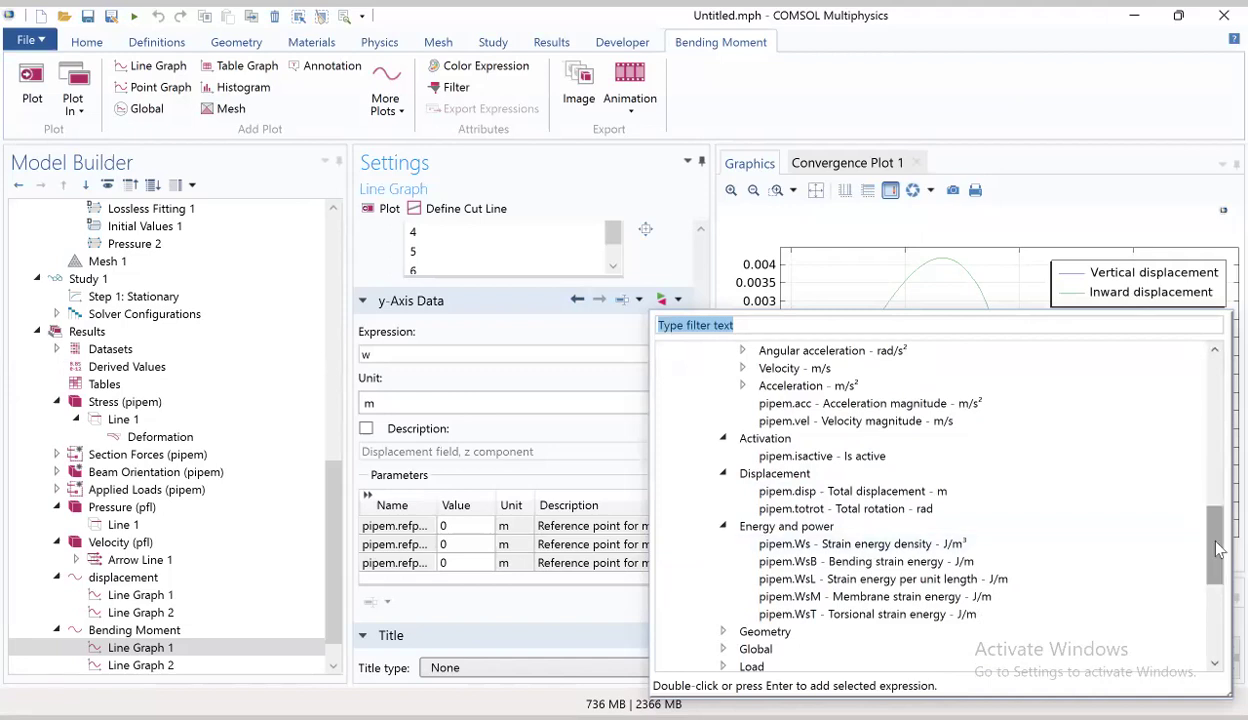
{"action": "left_click_drag", "start_coordinate": [1217, 548], "coordinate": [1219, 616]}
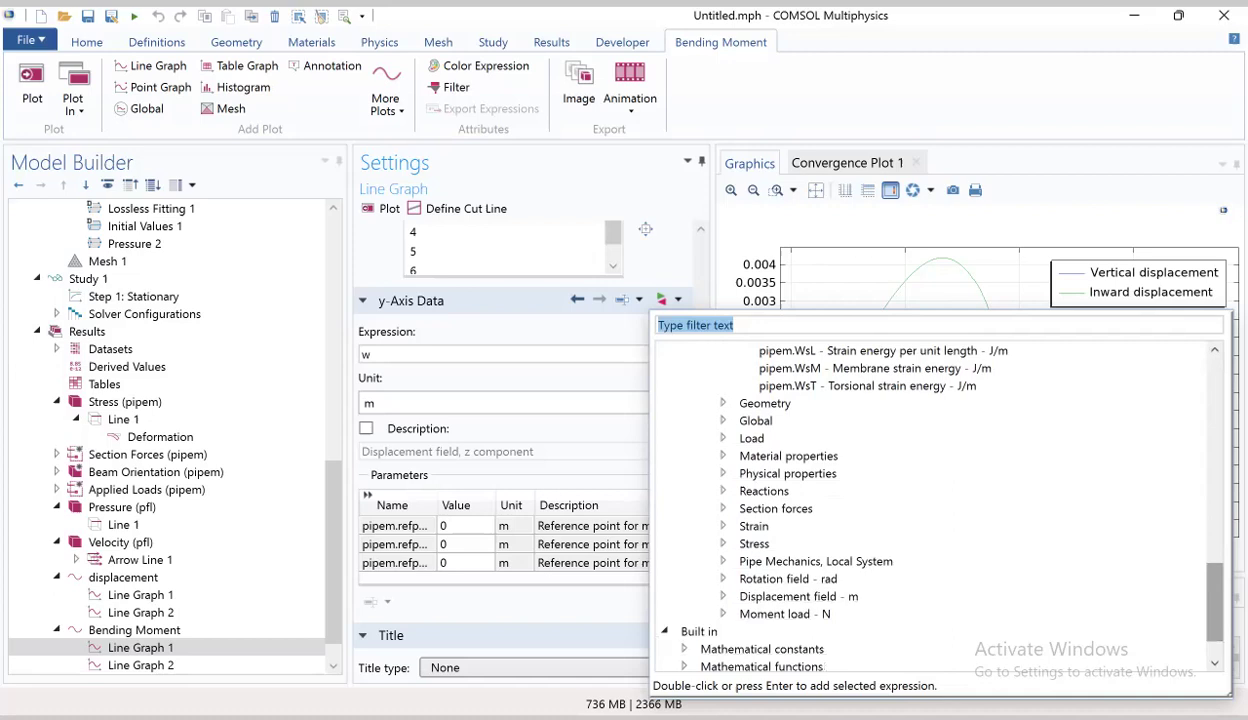
Examine the Pipe Mechanics variables for moment load, rotation field and displacement field in the expression list
{"action": "left_click", "coordinate": [722, 613]}
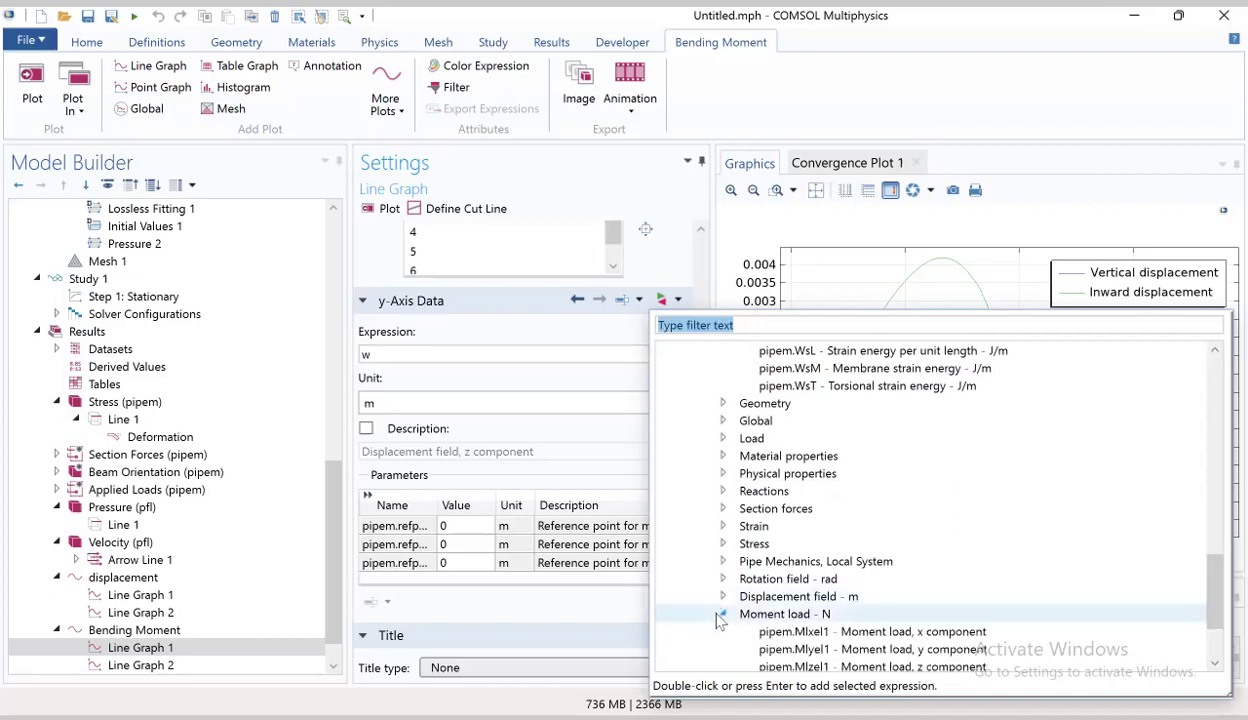
{"action": "left_click", "coordinate": [1010, 600]}
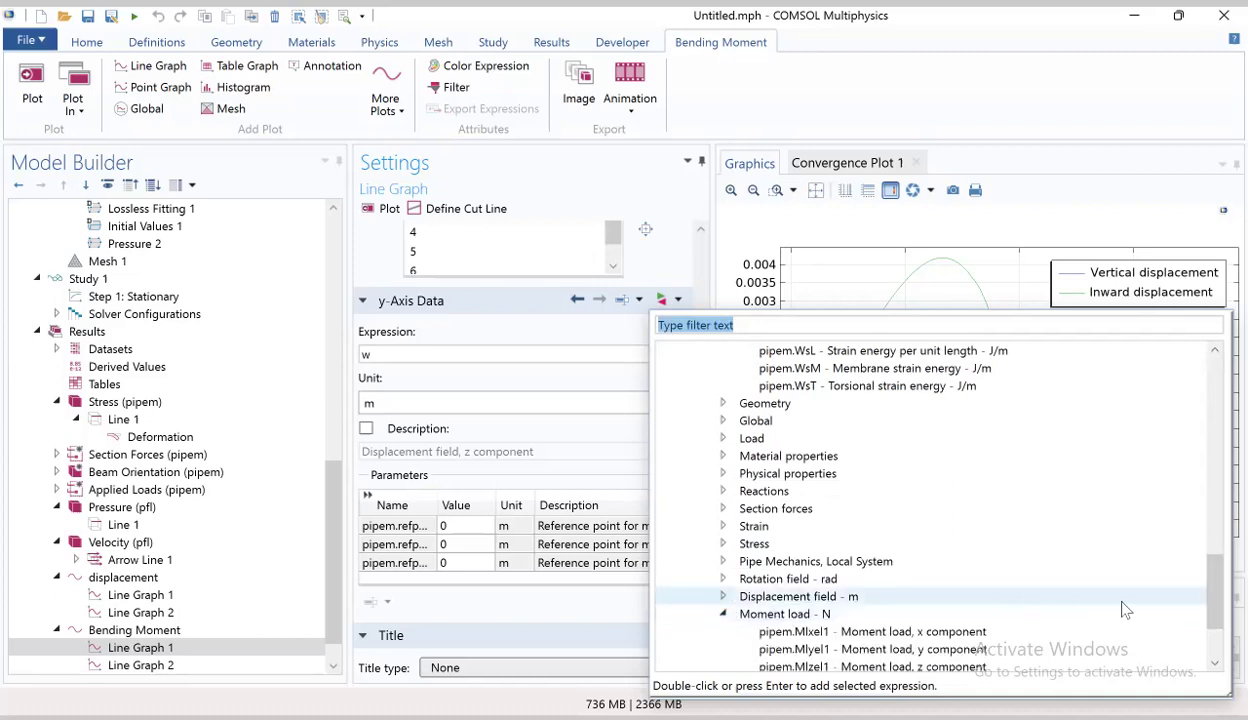
{"action": "left_click_drag", "start_coordinate": [1217, 600], "coordinate": [1217, 616]}
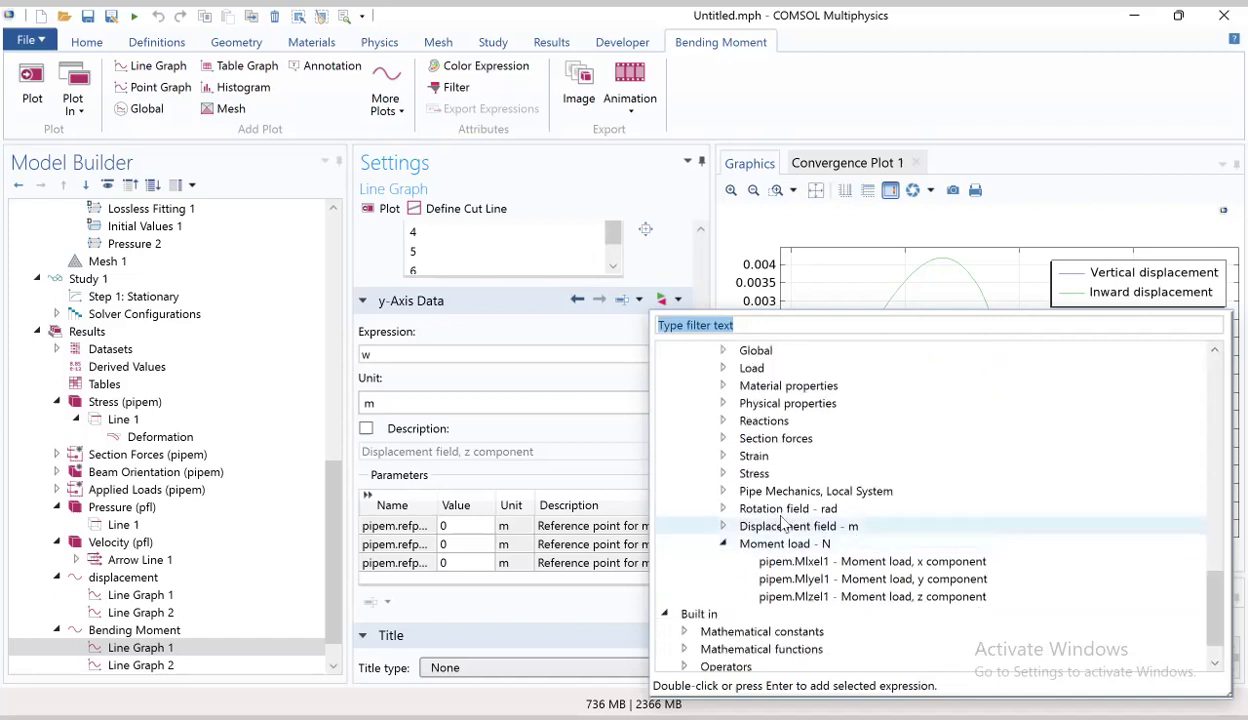
{"action": "left_click", "coordinate": [723, 509]}
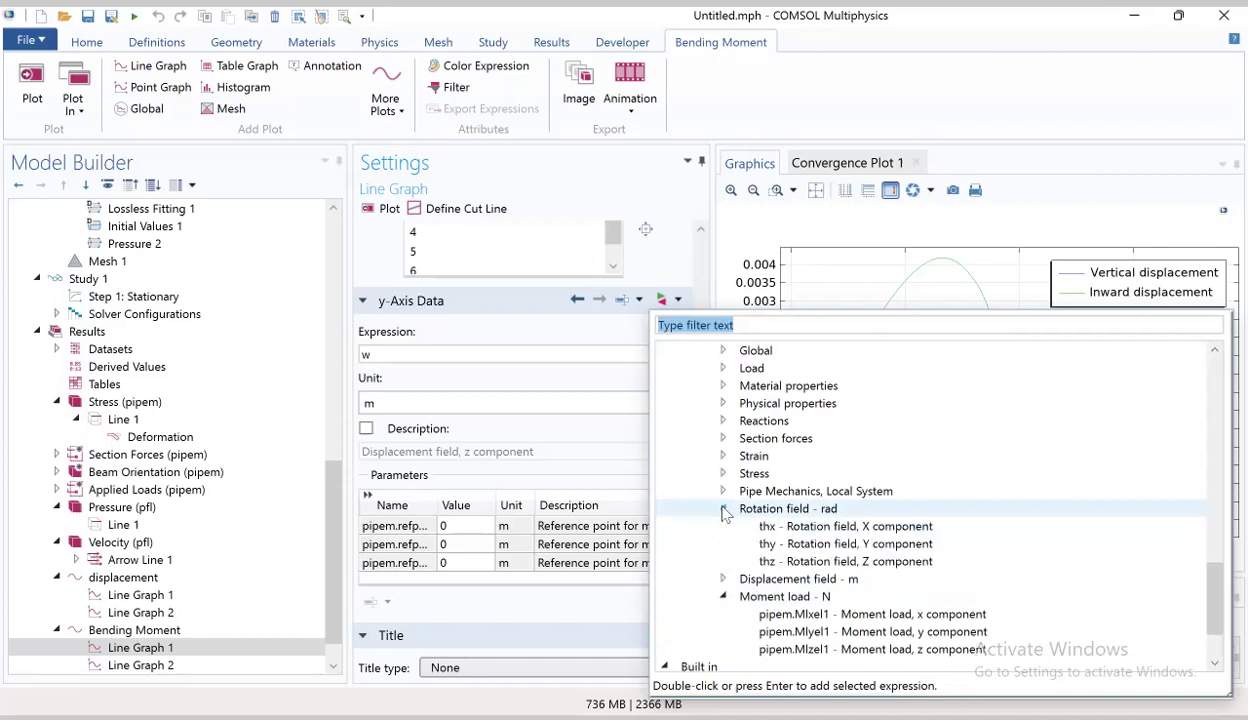
{"action": "left_click", "coordinate": [723, 579]}
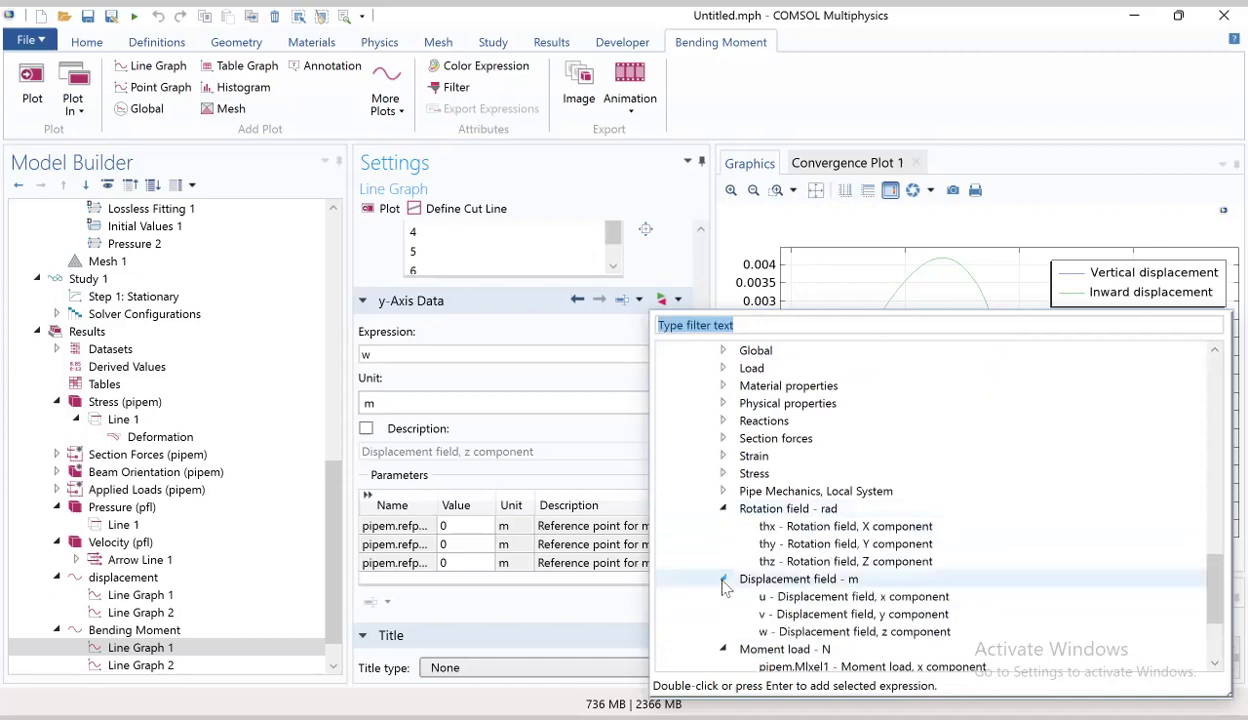
Set the y-axis expression of Line Graph 1 under Bending Moment to pipem.My1
{"action": "left_click", "coordinate": [475, 356]}
{"action": "double_click", "coordinate": [475, 356]}
{"action": "type", "text": "pipem.MY"}
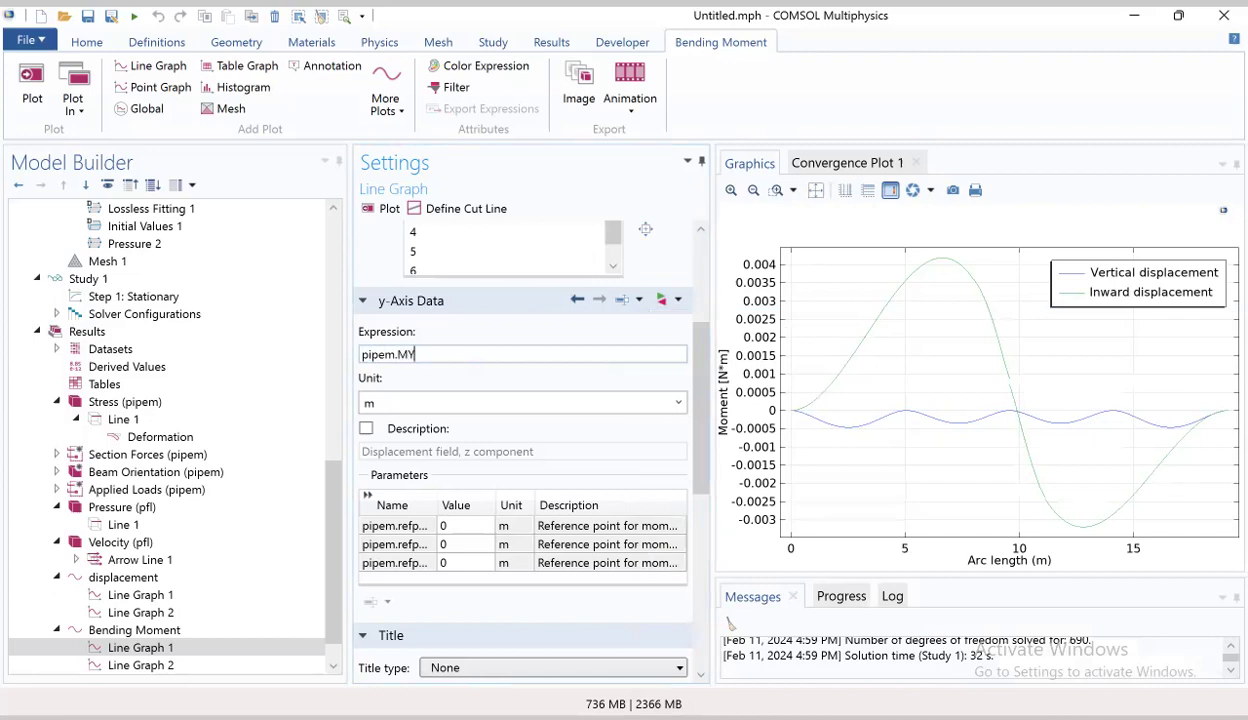
{"action": "key", "text": "BackSpace"}
{"action": "type", "text": "y1"}
{"action": "key", "text": "Return"}
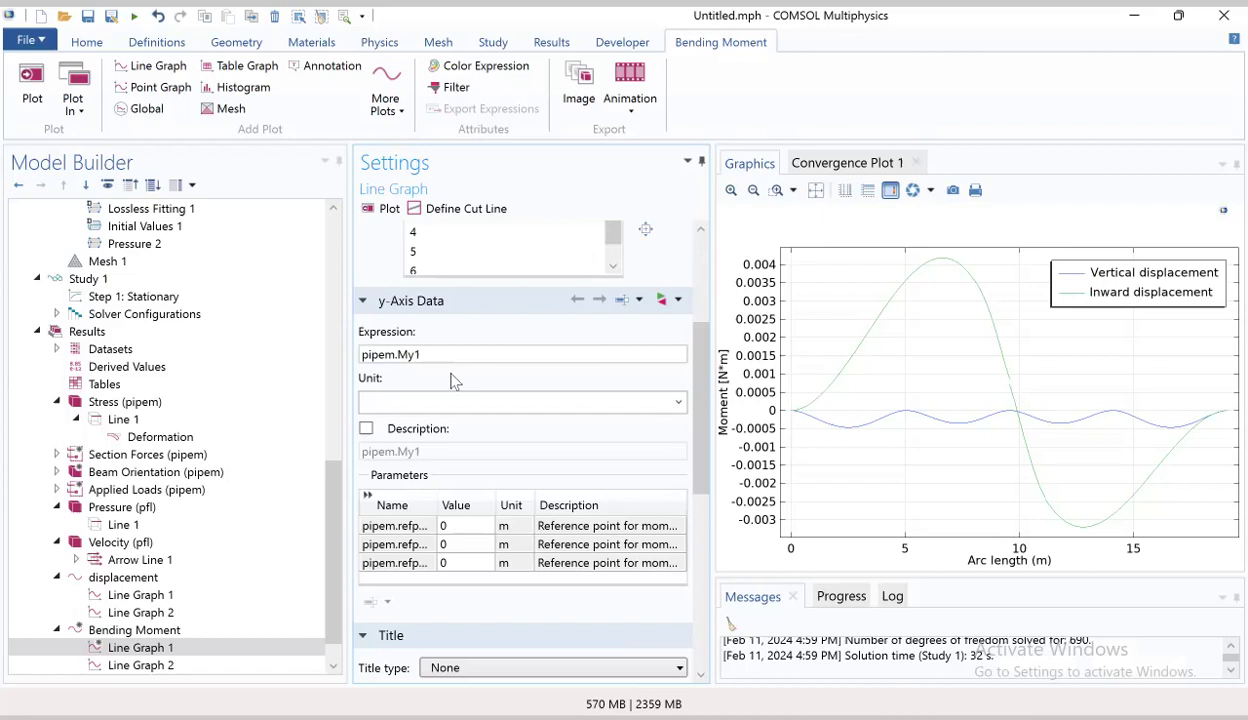
Change the manual legend of Line Graph 1 to "Out-of-plane bending moment" and plot the graph
{"action": "left_click", "coordinate": [703, 567]}
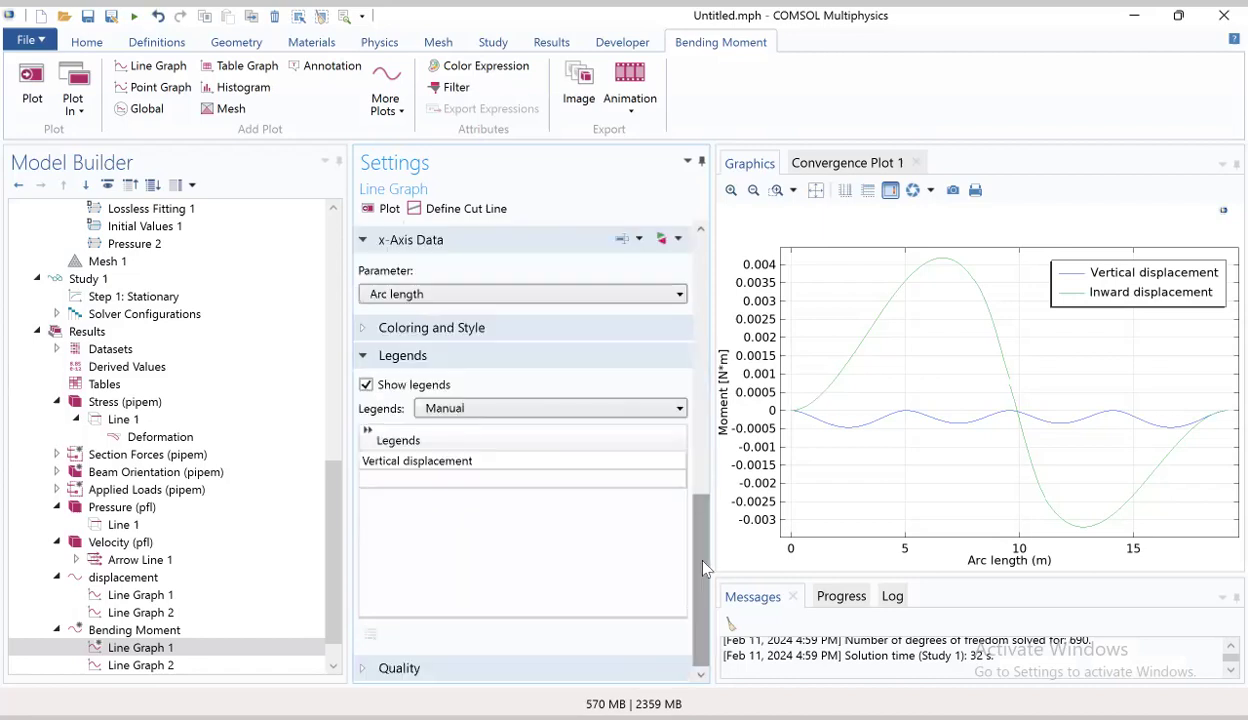
{"action": "double_click", "coordinate": [539, 461]}
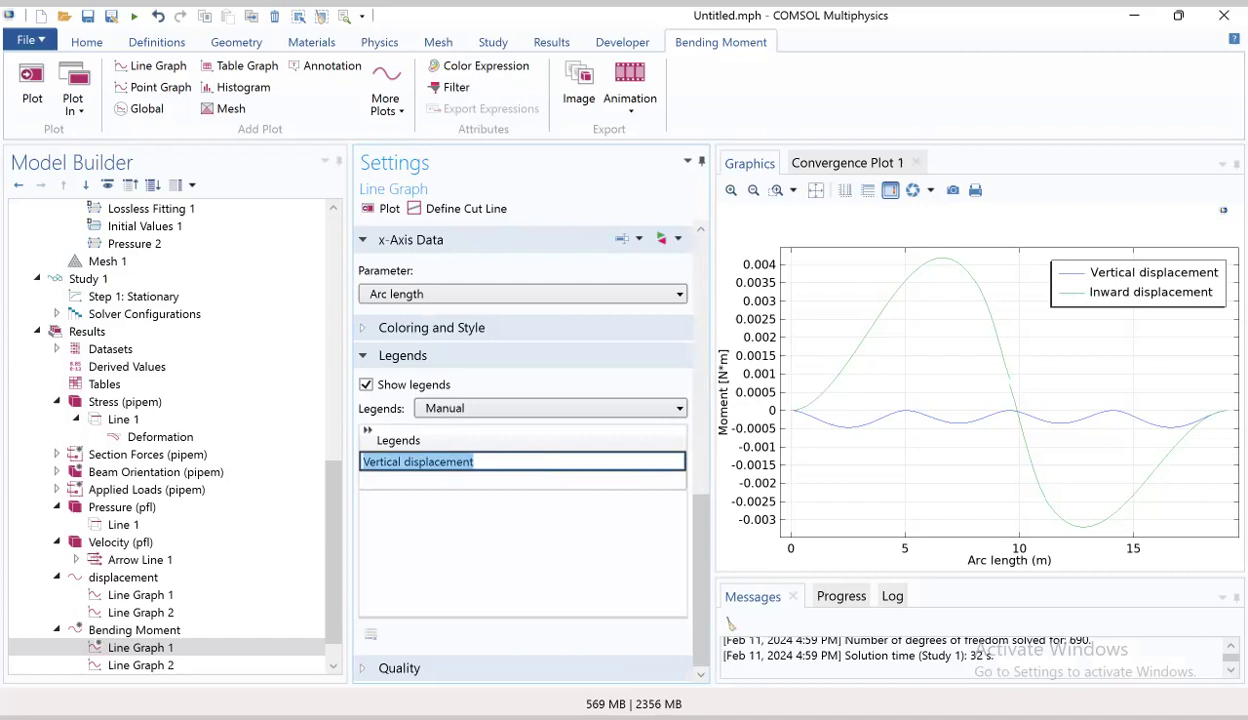
{"action": "type", "text": "Out"}
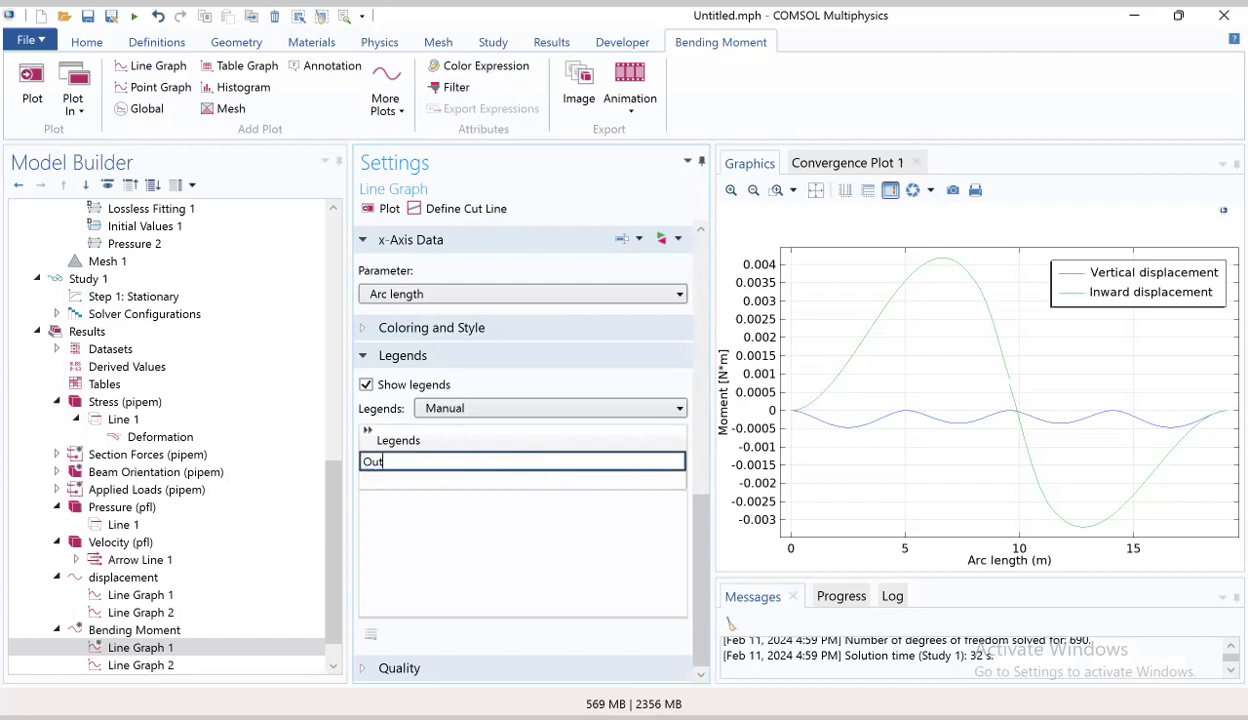
{"action": "type", "text": "-of-plane bending"}
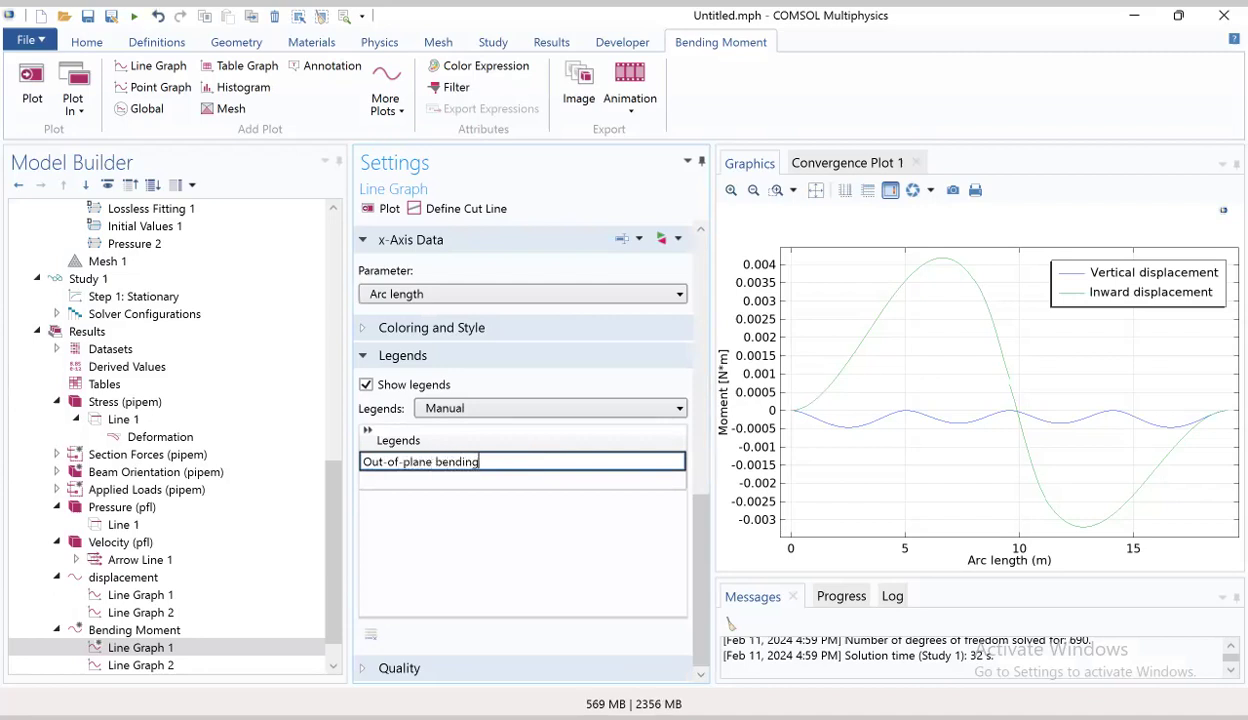
{"action": "type", "text": " moment"}
{"action": "key", "text": "Return"}
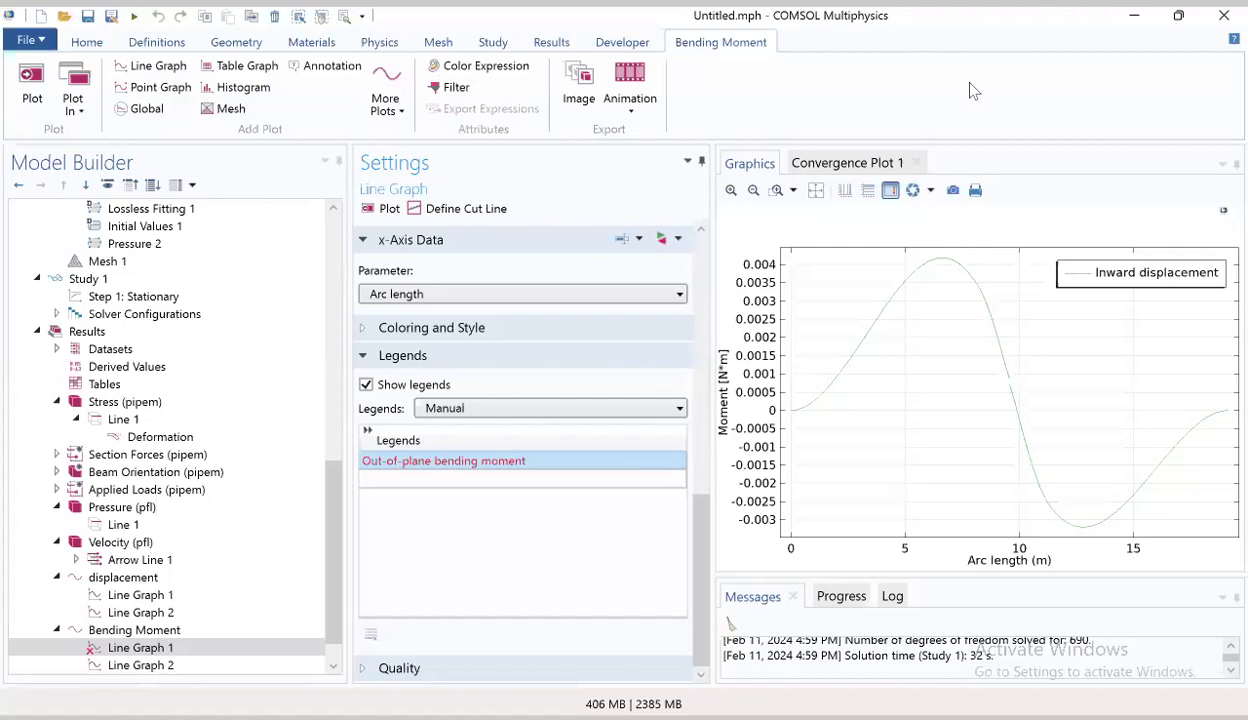
Correct the y-axis expression of Line Graph 1 under Bending Moment to pipem.Myl
{"action": "left_click_drag", "start_coordinate": [701, 570], "coordinate": [692, 368]}
{"action": "left_click", "coordinate": [508, 454]}
{"action": "key", "text": "BackSpace"}
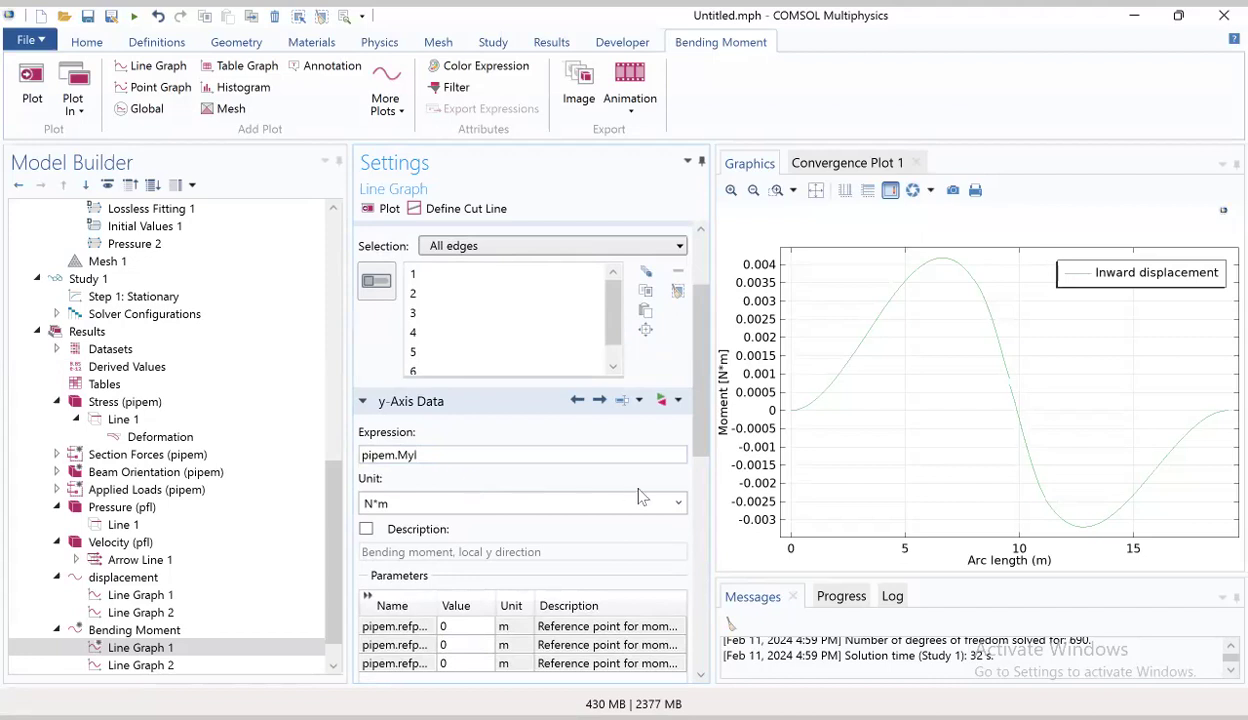
{"action": "left_click", "coordinate": [704, 542]}
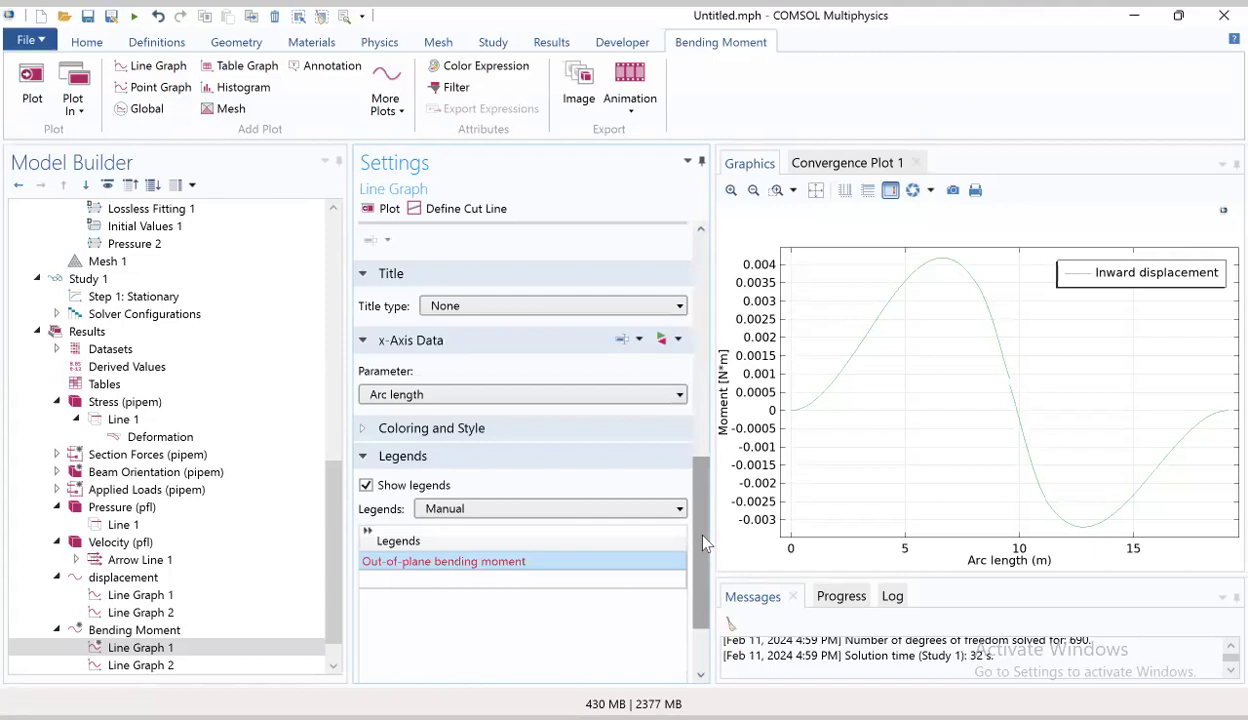
{"action": "left_click", "coordinate": [612, 578]}
{"action": "left_click", "coordinate": [540, 562]}
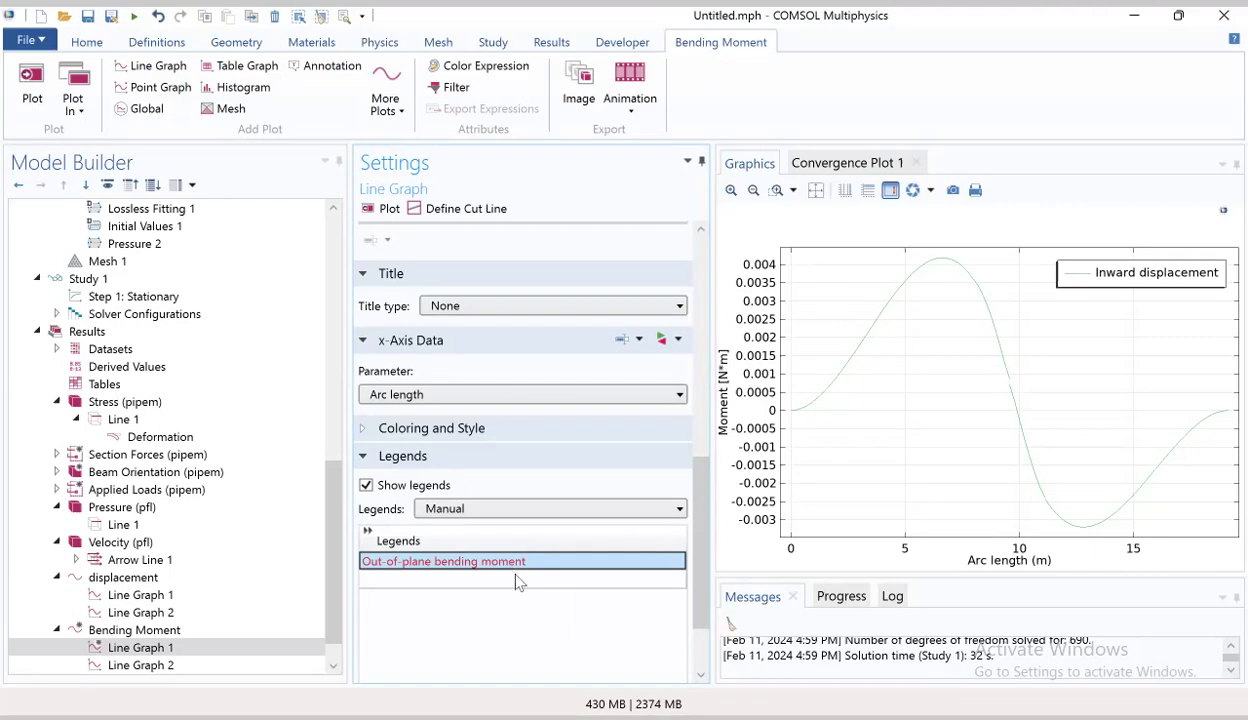
{"action": "left_click", "coordinate": [515, 577]}
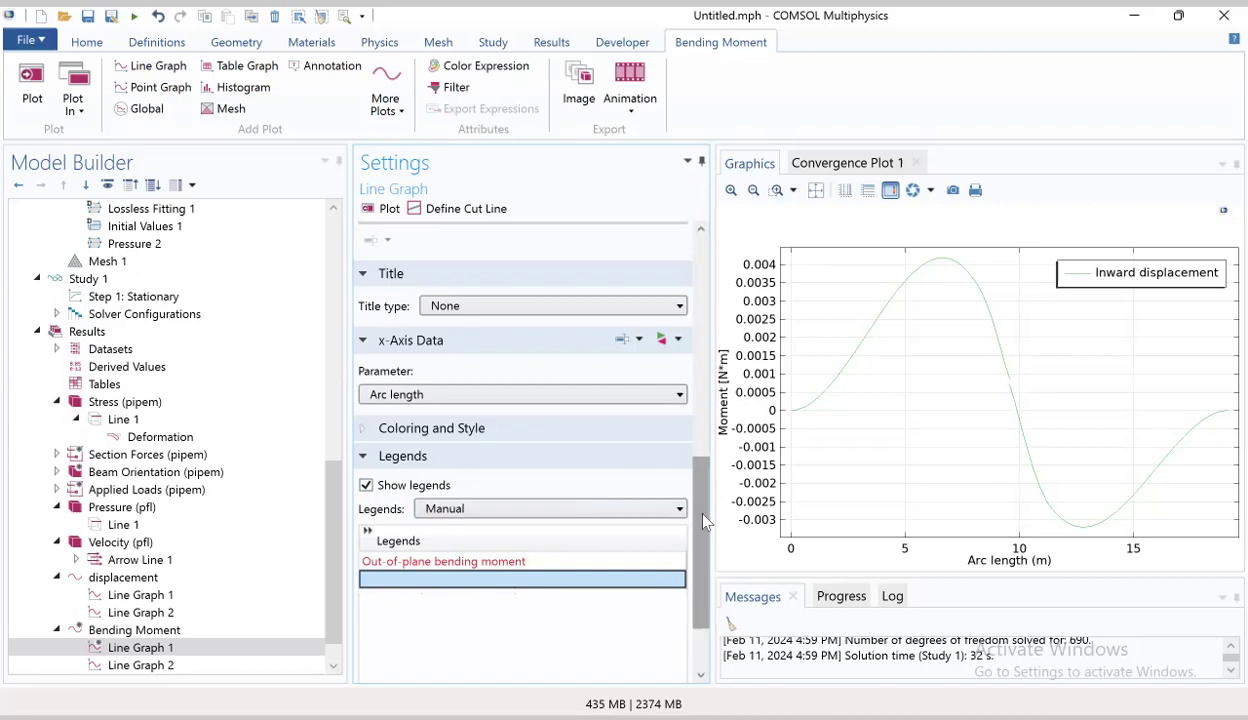
{"action": "left_click_drag", "start_coordinate": [703, 486], "coordinate": [700, 358]}
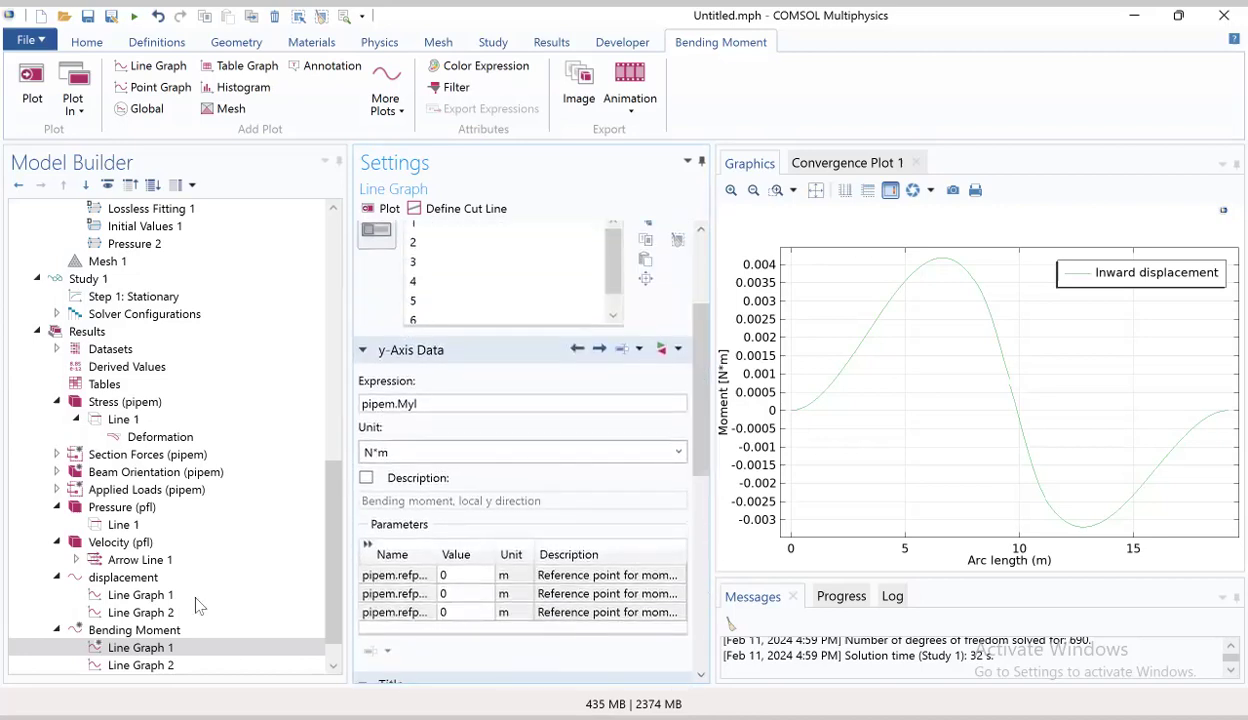
{"action": "left_click", "coordinate": [163, 649]}
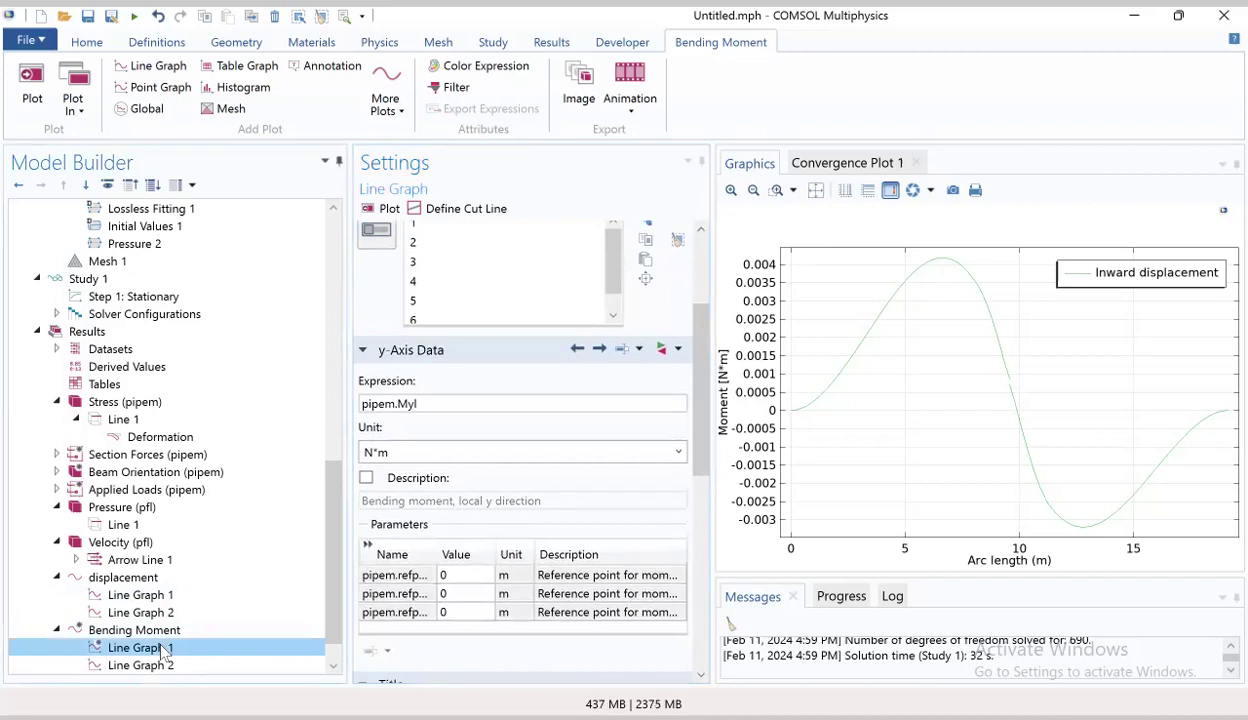
{"action": "right_click", "coordinate": [163, 652]}
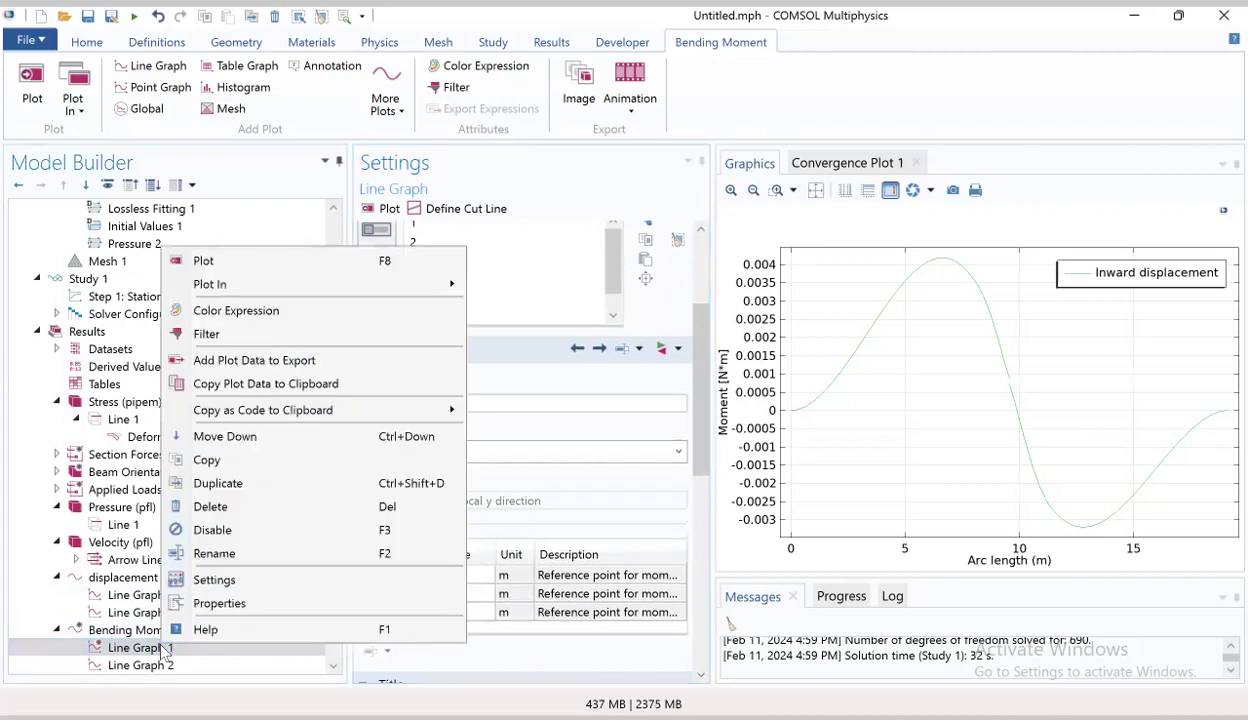
{"action": "left_click", "coordinate": [697, 363]}
{"action": "left_click_drag", "start_coordinate": [697, 363], "coordinate": [697, 327]}
{"action": "scroll", "coordinate": [697, 327], "scroll_direction": "up", "scroll_amount": 2}
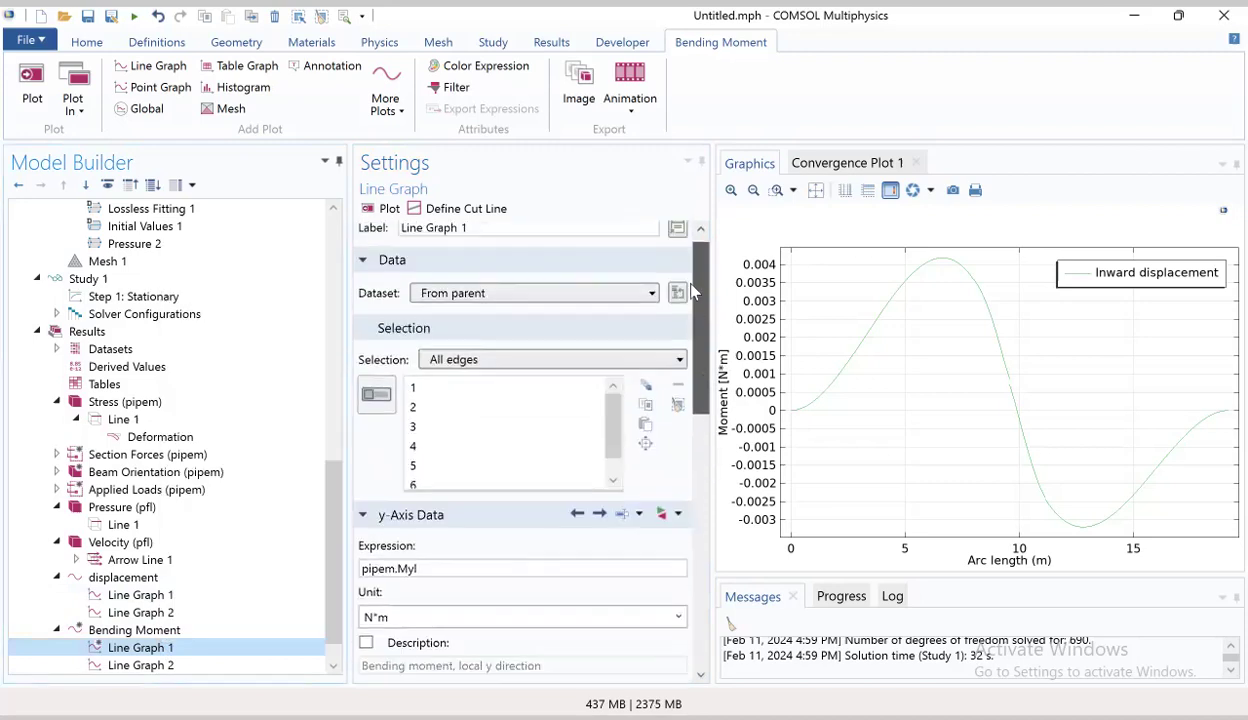
Set the quality resolution of Line Graph 1 under Bending Moment to No refinement
{"action": "scroll", "coordinate": [697, 459], "scroll_direction": "down", "scroll_amount": 5}
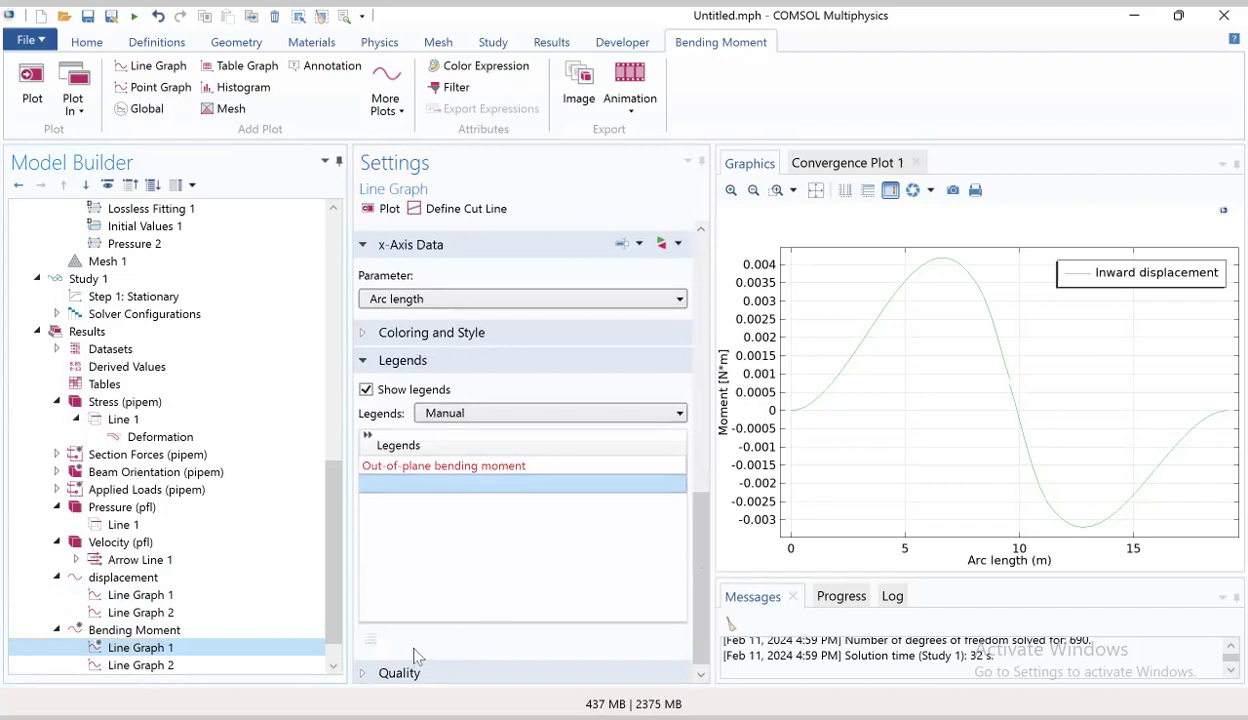
{"action": "left_click", "coordinate": [370, 672]}
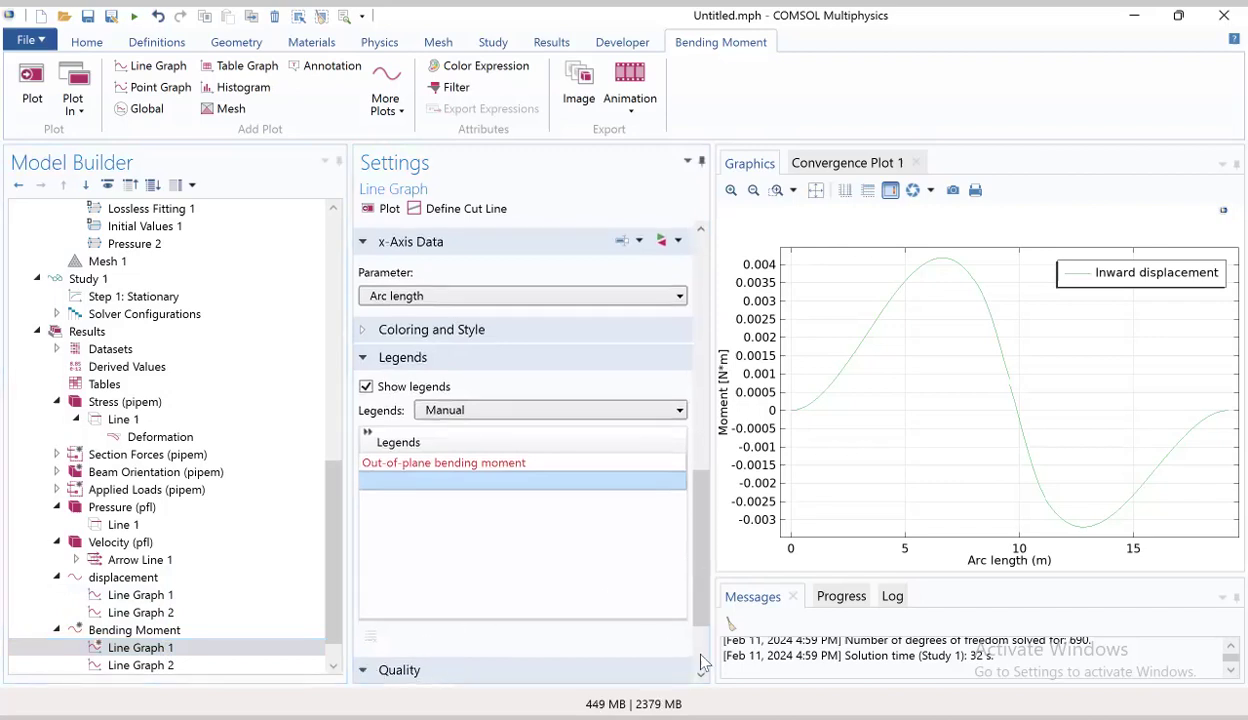
{"action": "scroll", "coordinate": [686, 640], "scroll_direction": "down", "scroll_amount": 3}
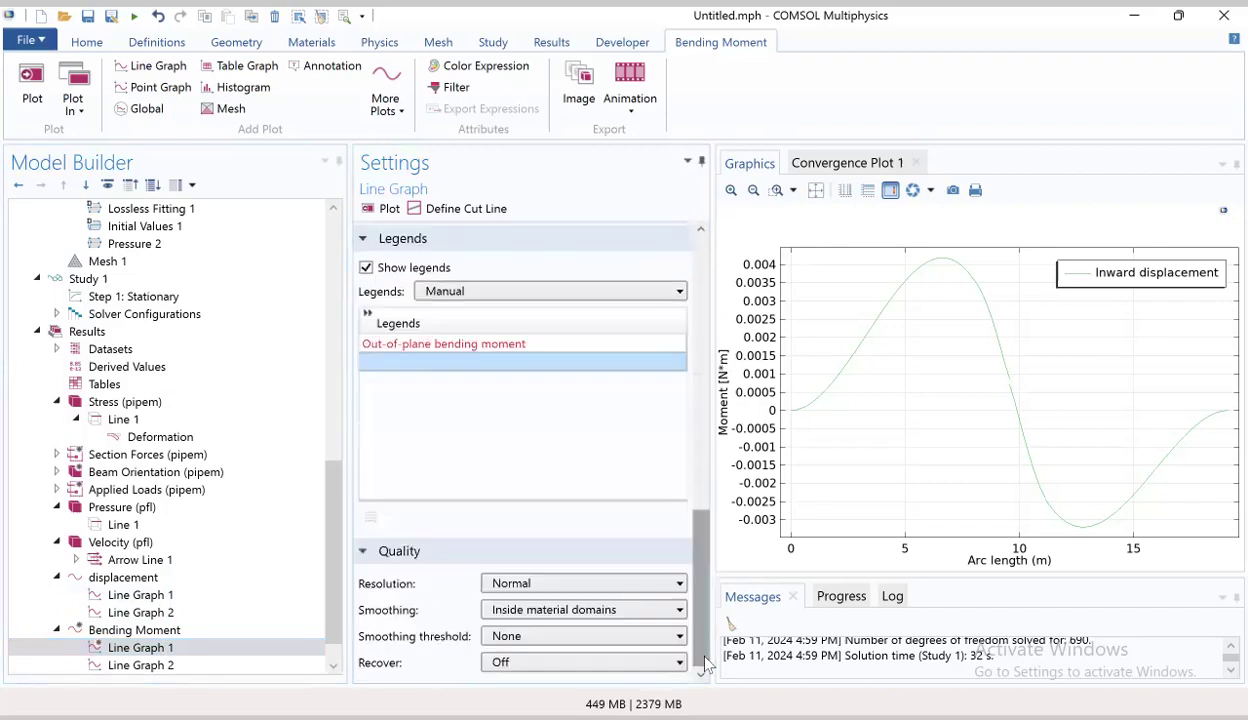
{"action": "left_click", "coordinate": [536, 584]}
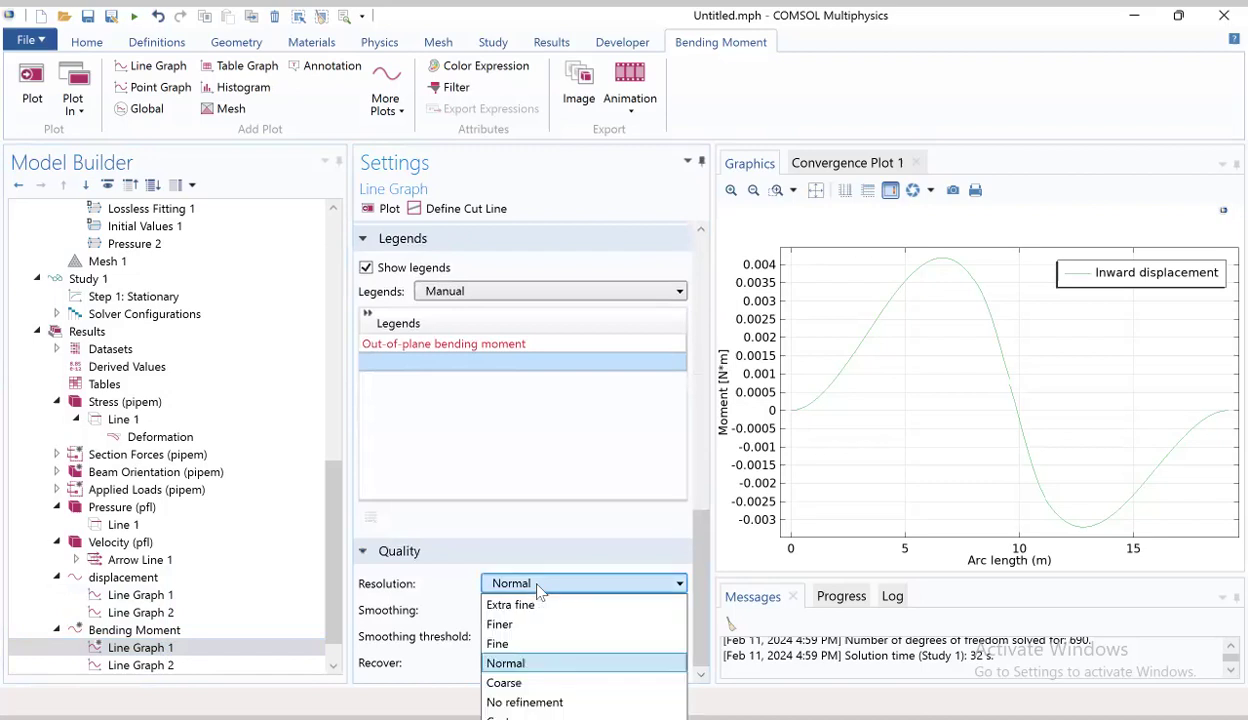
{"action": "key", "text": "Down"}
{"action": "key", "text": "Down"}
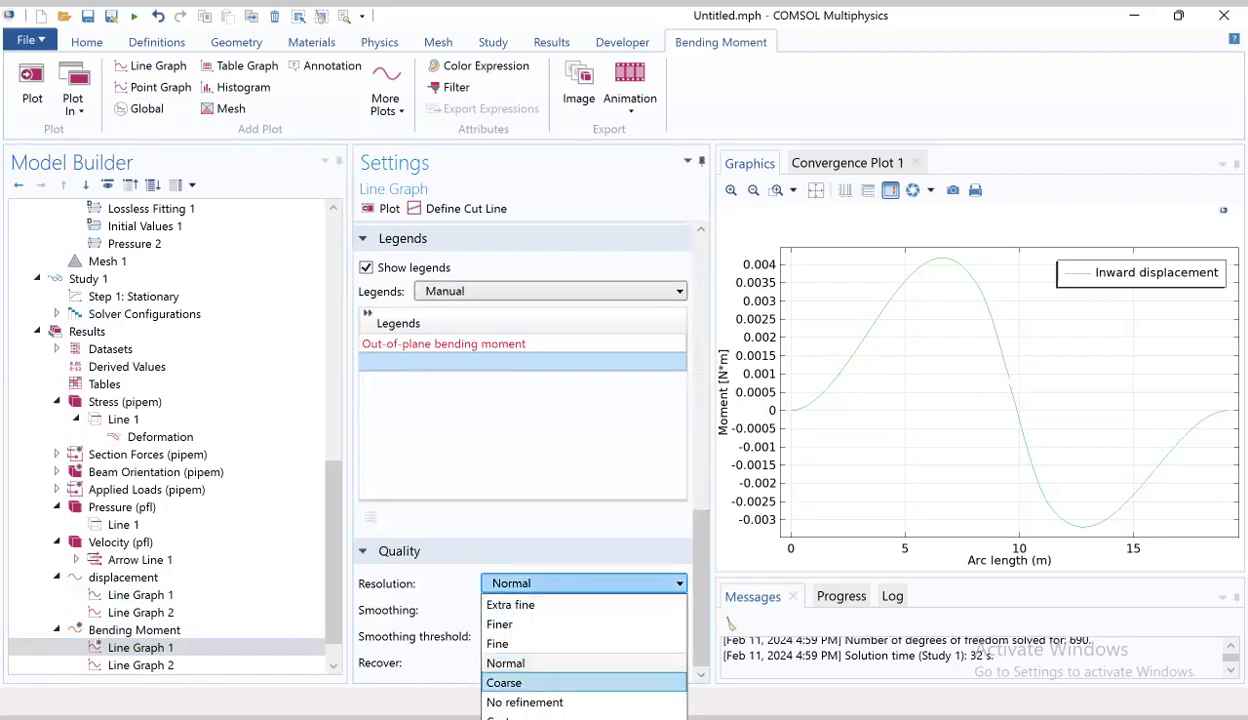
{"action": "key", "text": "Return"}
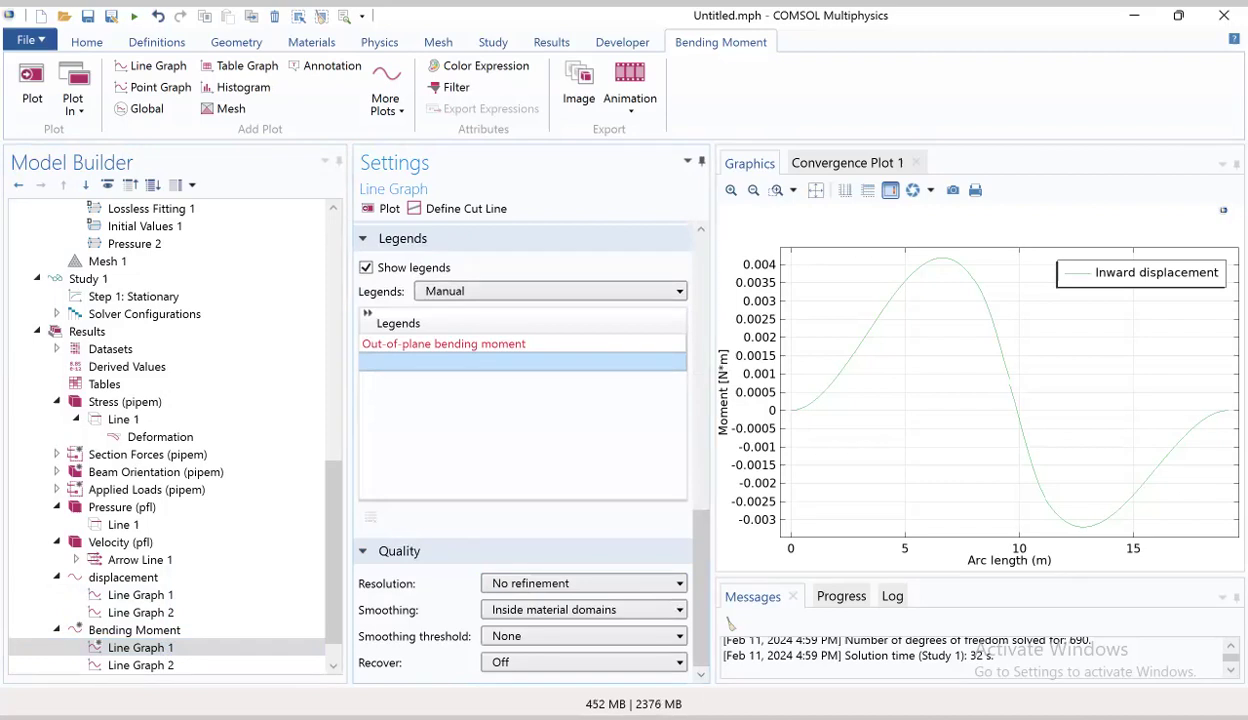
Replace the y-axis expression of Line Graph 2 under Bending Moment with pipem.Mzl
{"action": "left_click", "coordinate": [130, 666]}
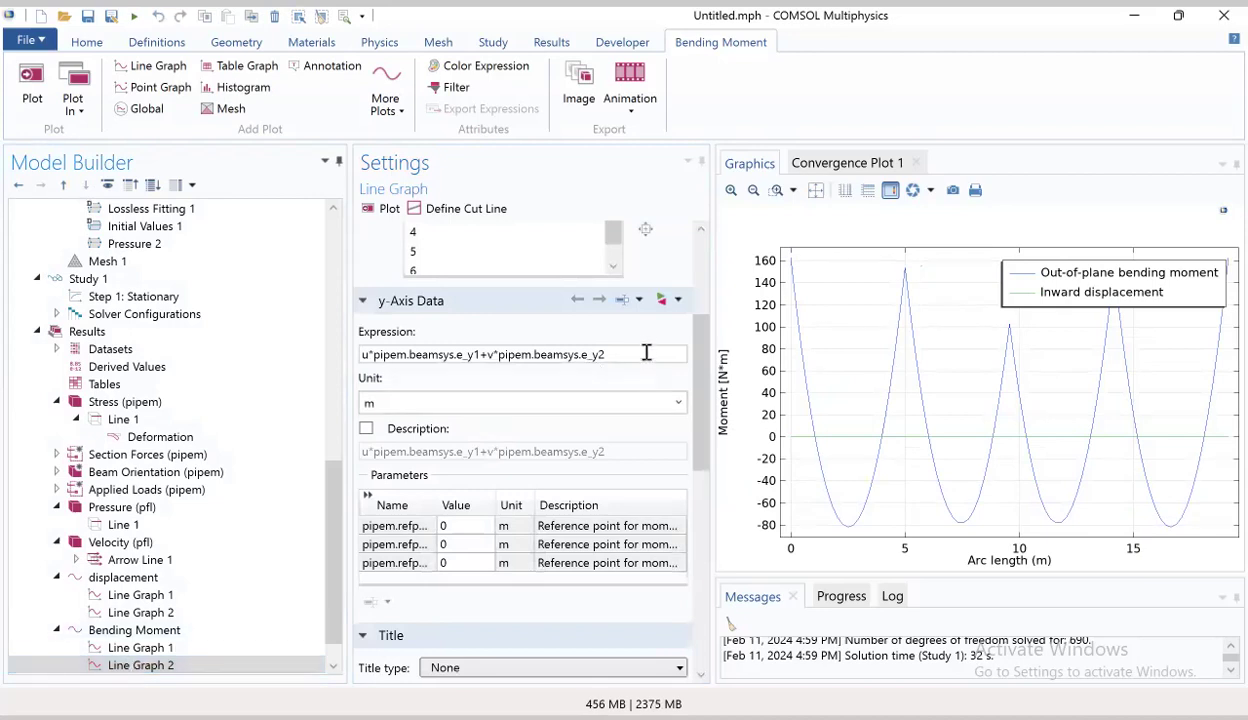
{"action": "double_click", "coordinate": [621, 355]}
{"action": "left_click_drag", "start_coordinate": [621, 355], "coordinate": [350, 370]}
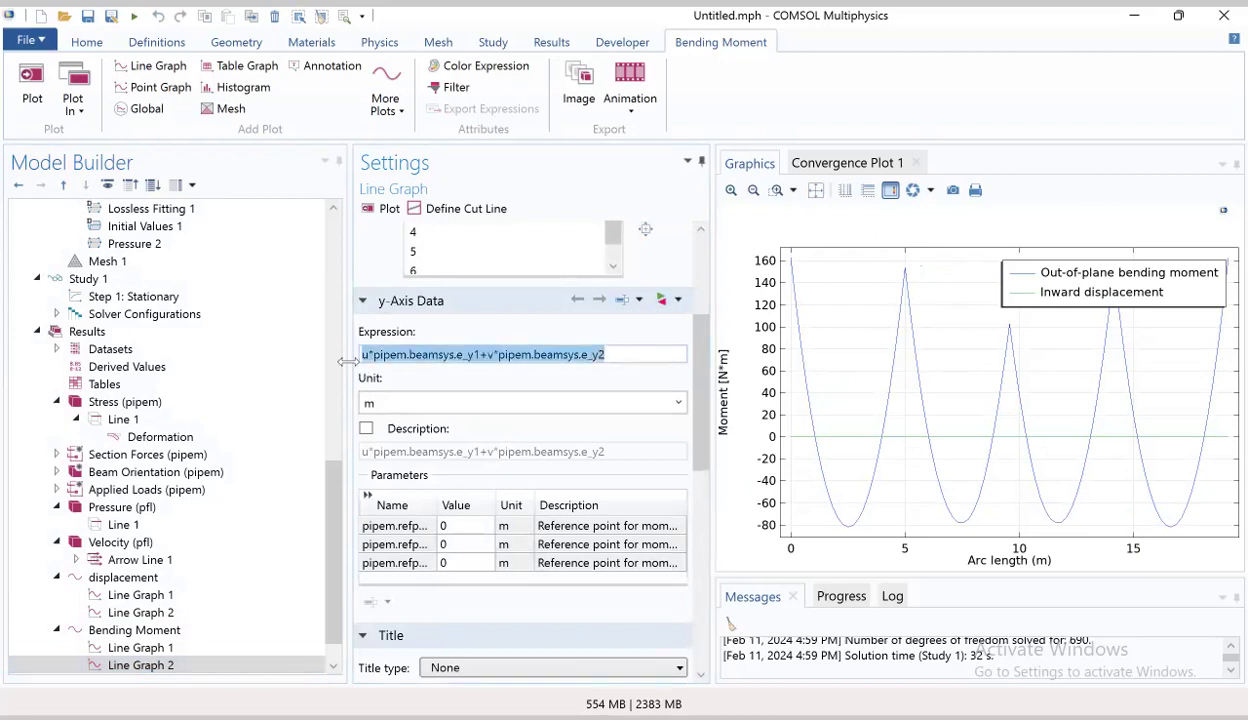
{"action": "key", "text": "BackSpace"}
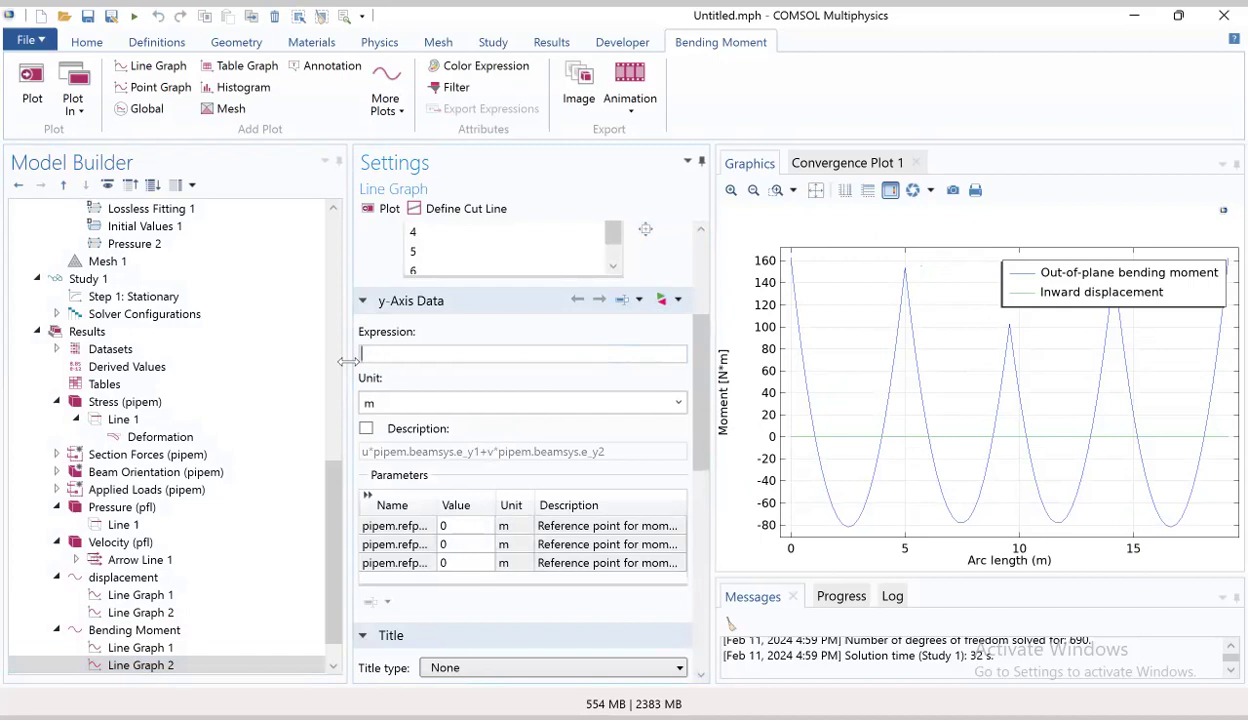
{"action": "type", "text": "pipem.Mzl"}
{"action": "key", "text": "Return"}
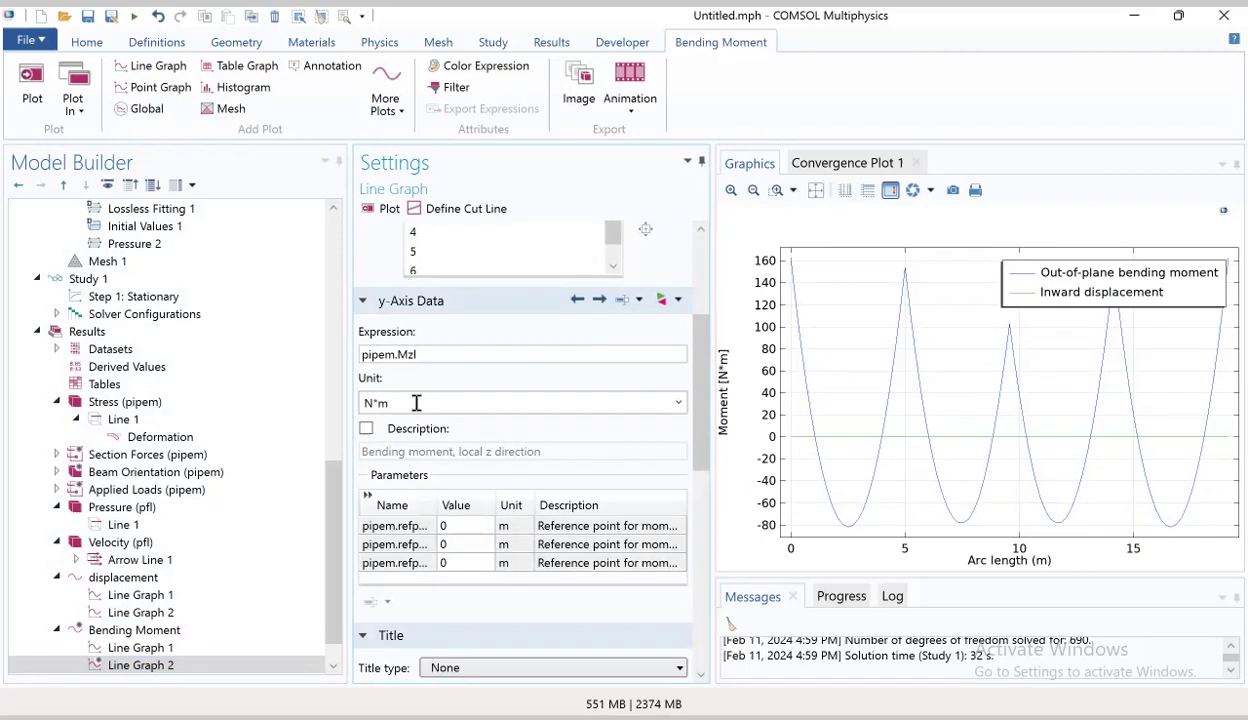
Change the manual legend of Line Graph 2 under Bending Moment to "In plane bending moment"
{"action": "scroll", "coordinate": [700, 560], "scroll_direction": "down", "scroll_amount": 5}
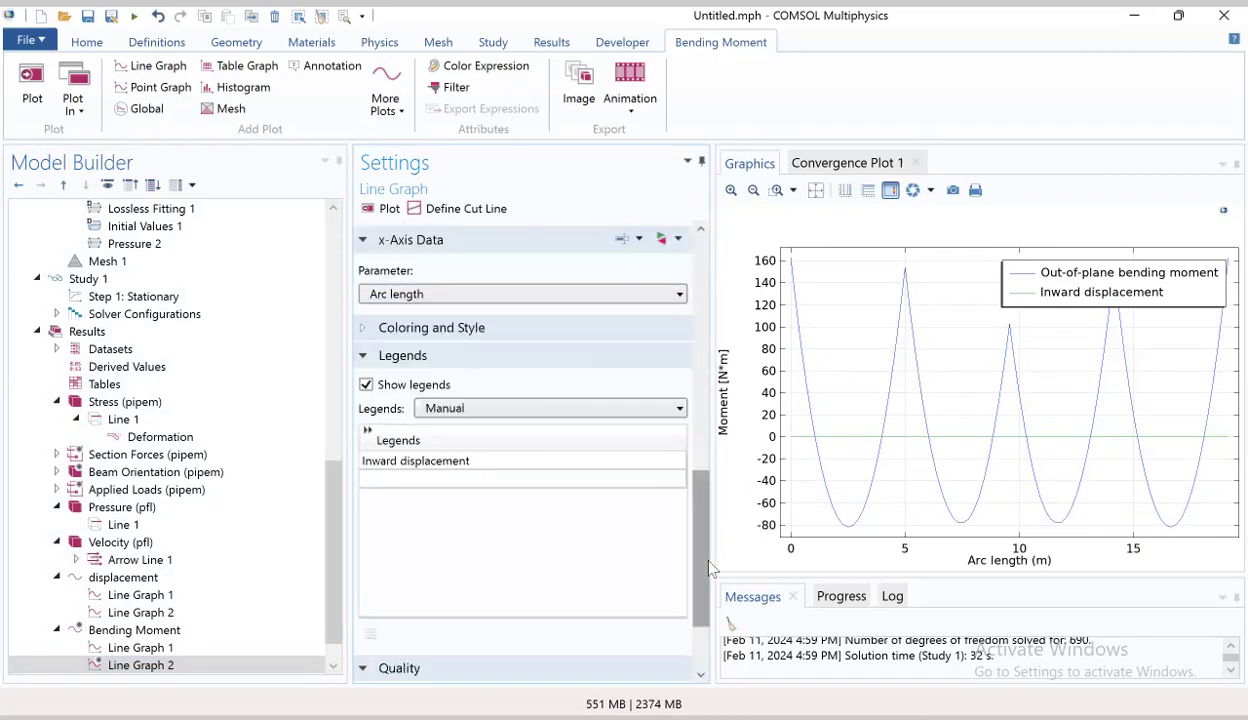
{"action": "left_click", "coordinate": [504, 463]}
{"action": "left_click", "coordinate": [505, 464]}
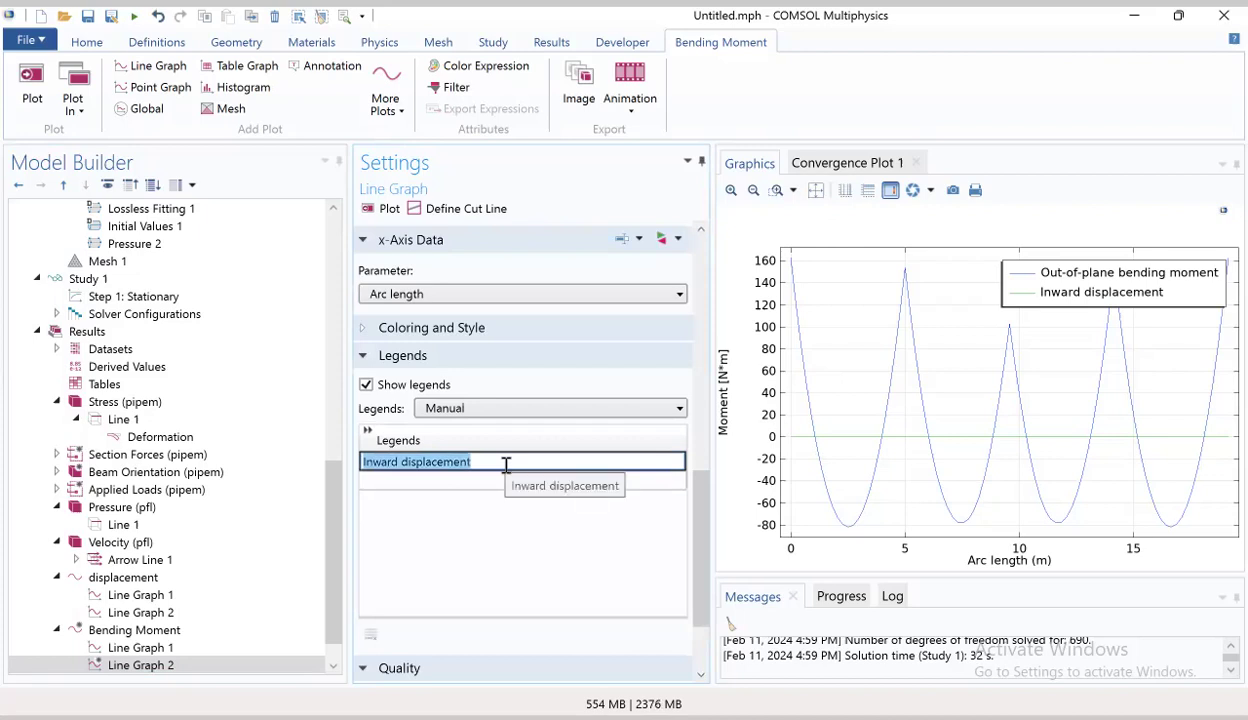
{"action": "type", "text": "In pla"}
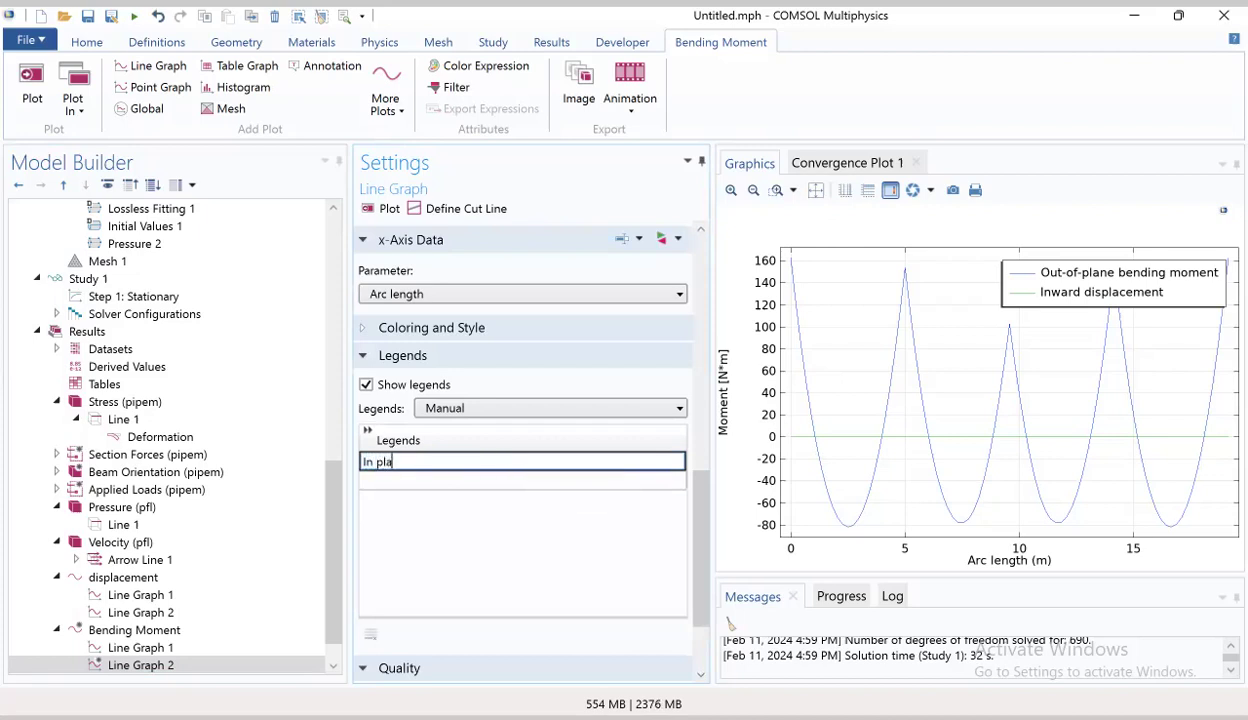
{"action": "type", "text": "ne bending moment"}
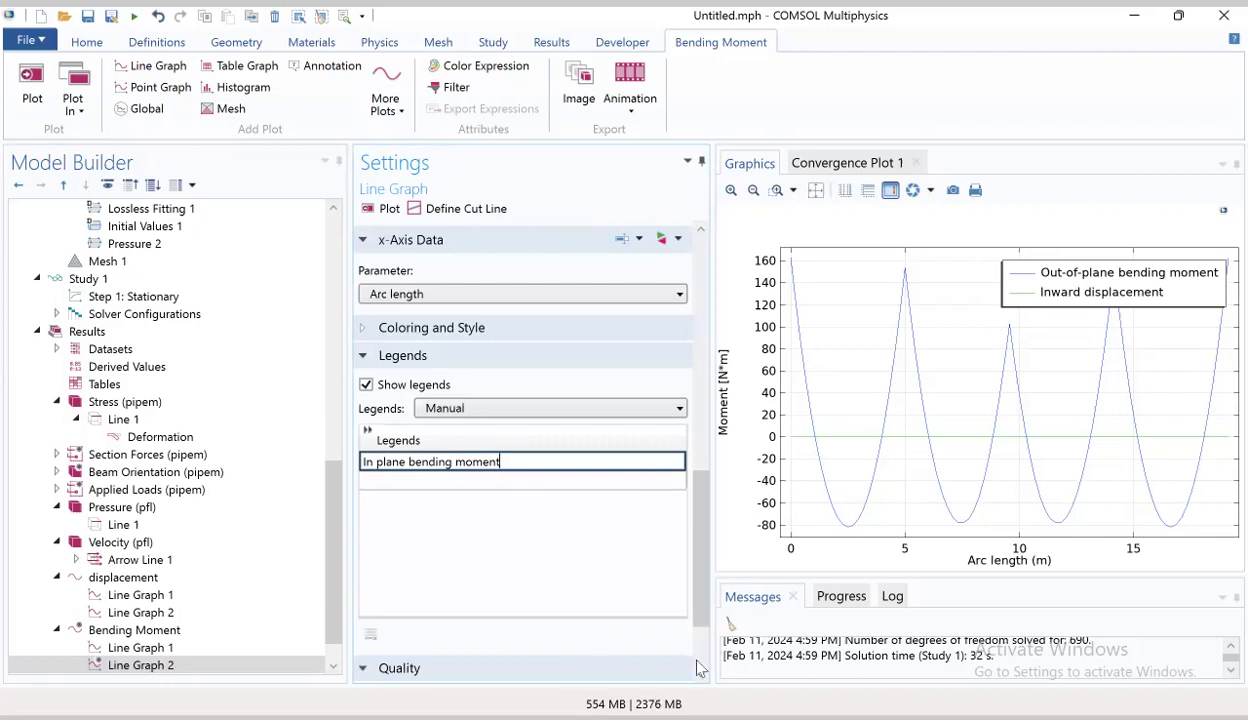
{"action": "scroll", "coordinate": [700, 668], "scroll_direction": "down", "scroll_amount": 3}
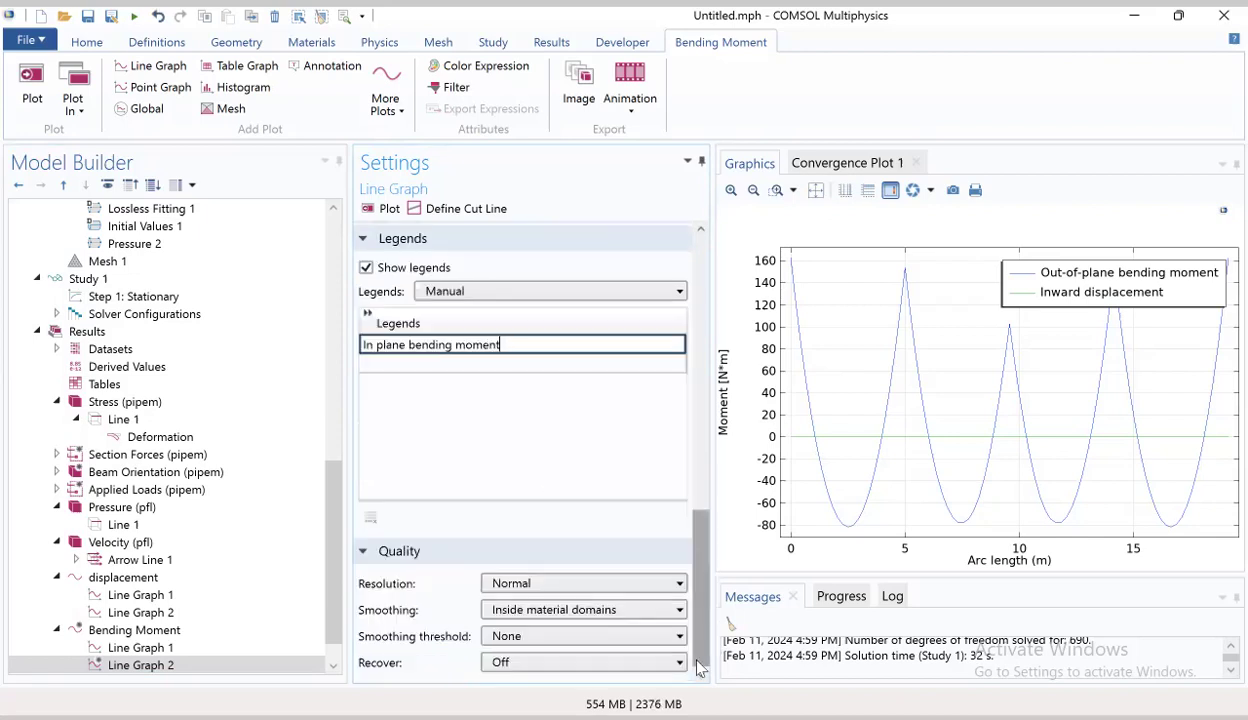
Set the quality resolution of Line Graph 2 under Bending Moment to No refinement
{"action": "left_click", "coordinate": [590, 588]}
{"action": "left_click", "coordinate": [575, 588]}
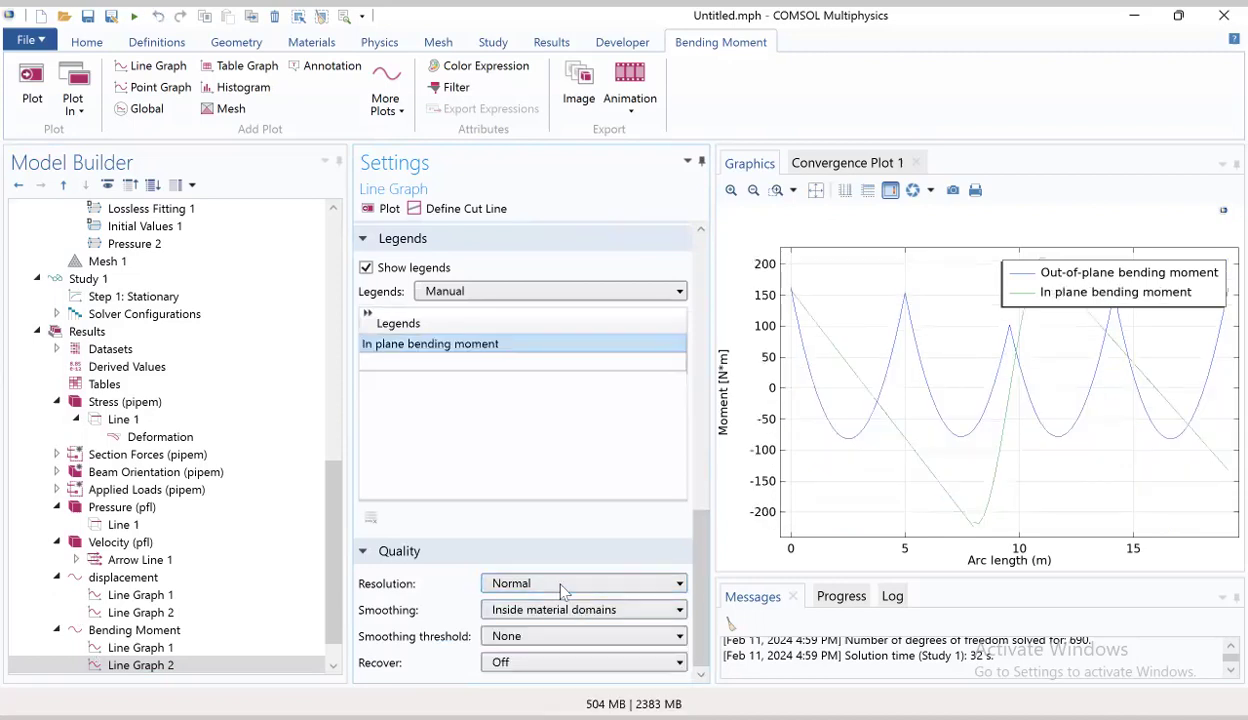
{"action": "left_click", "coordinate": [563, 590]}
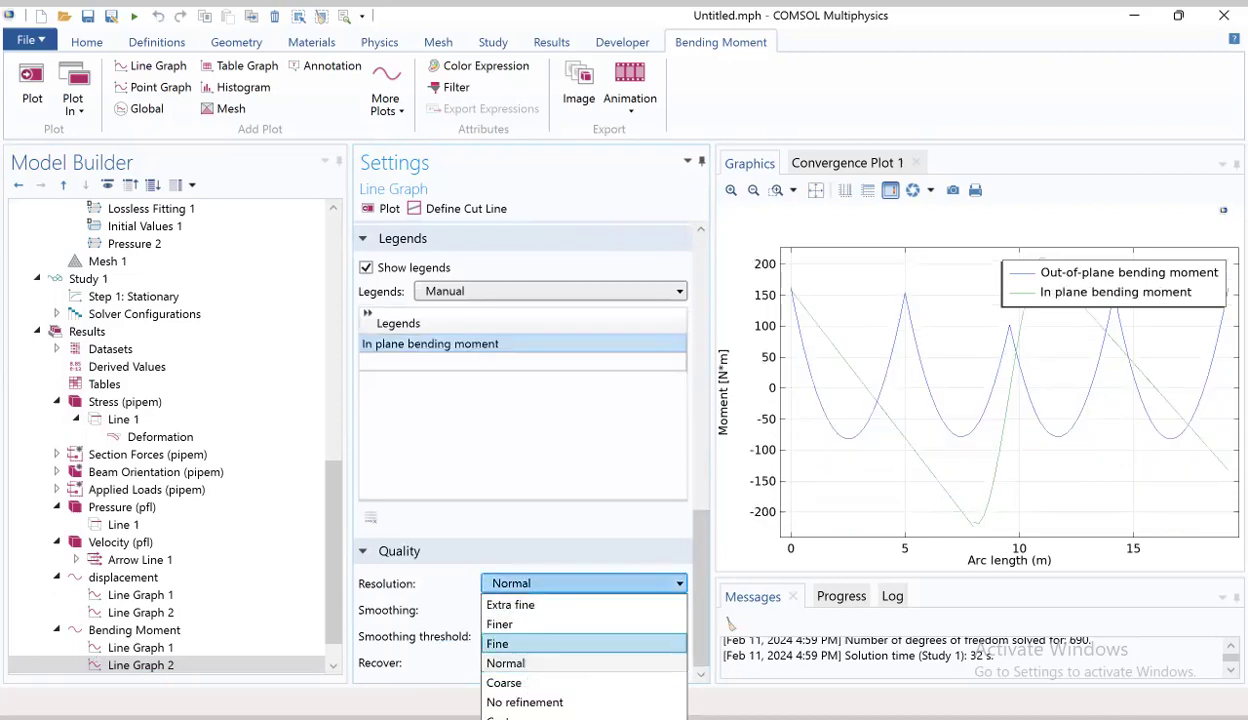
{"action": "left_click", "coordinate": [530, 702]}
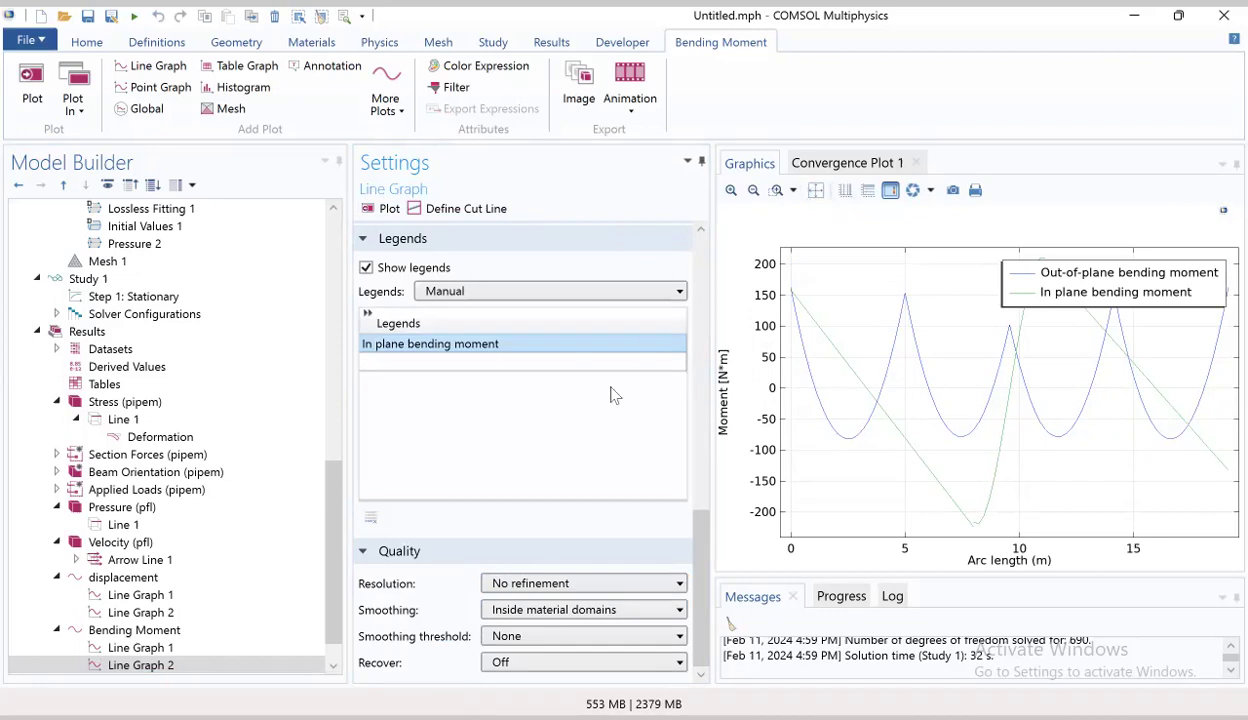
Duplicate the Bending Moment plot group and label the copy "shear force"
{"action": "left_click", "coordinate": [136, 634]}
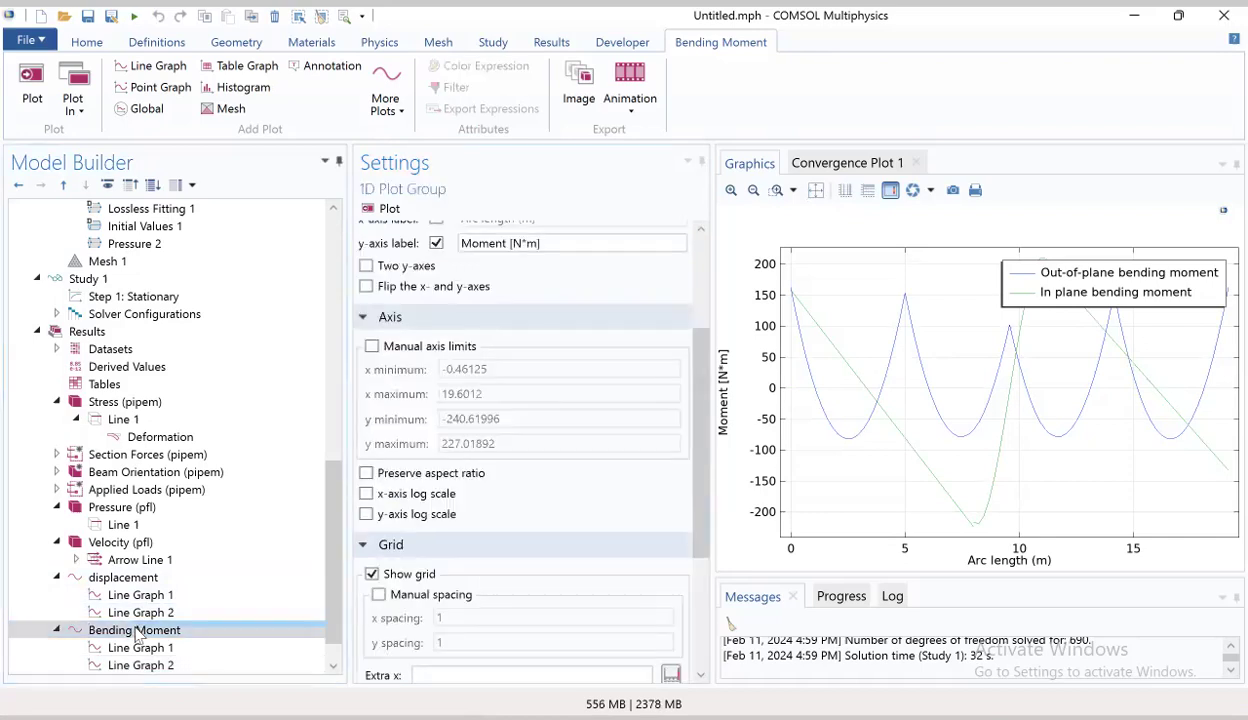
{"action": "right_click", "coordinate": [138, 631]}
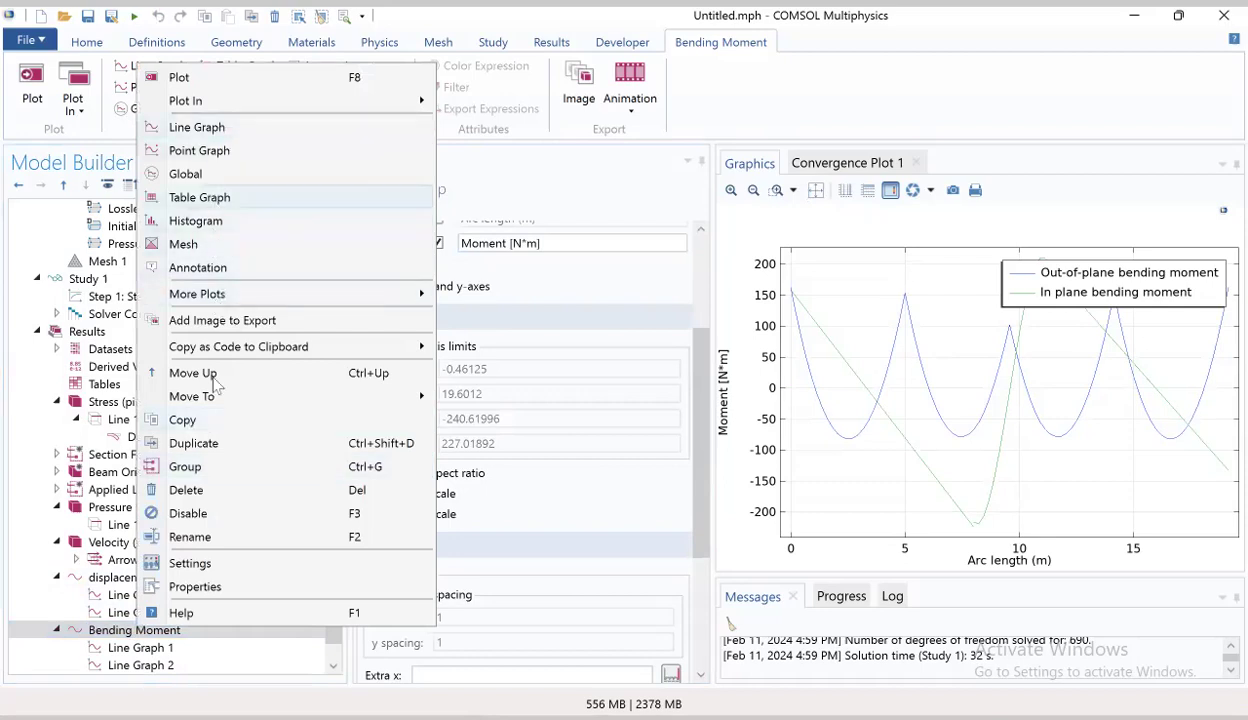
{"action": "left_click", "coordinate": [200, 443]}
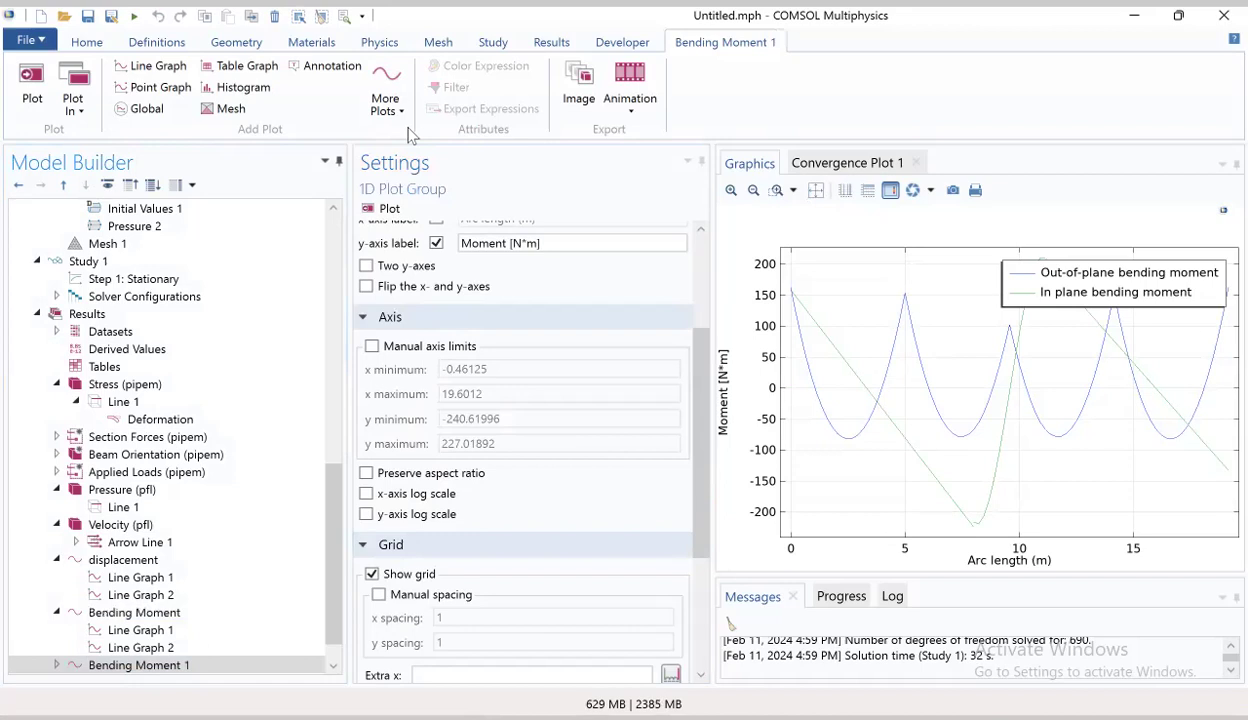
{"action": "scroll", "coordinate": [703, 260], "scroll_direction": "up", "scroll_amount": 3}
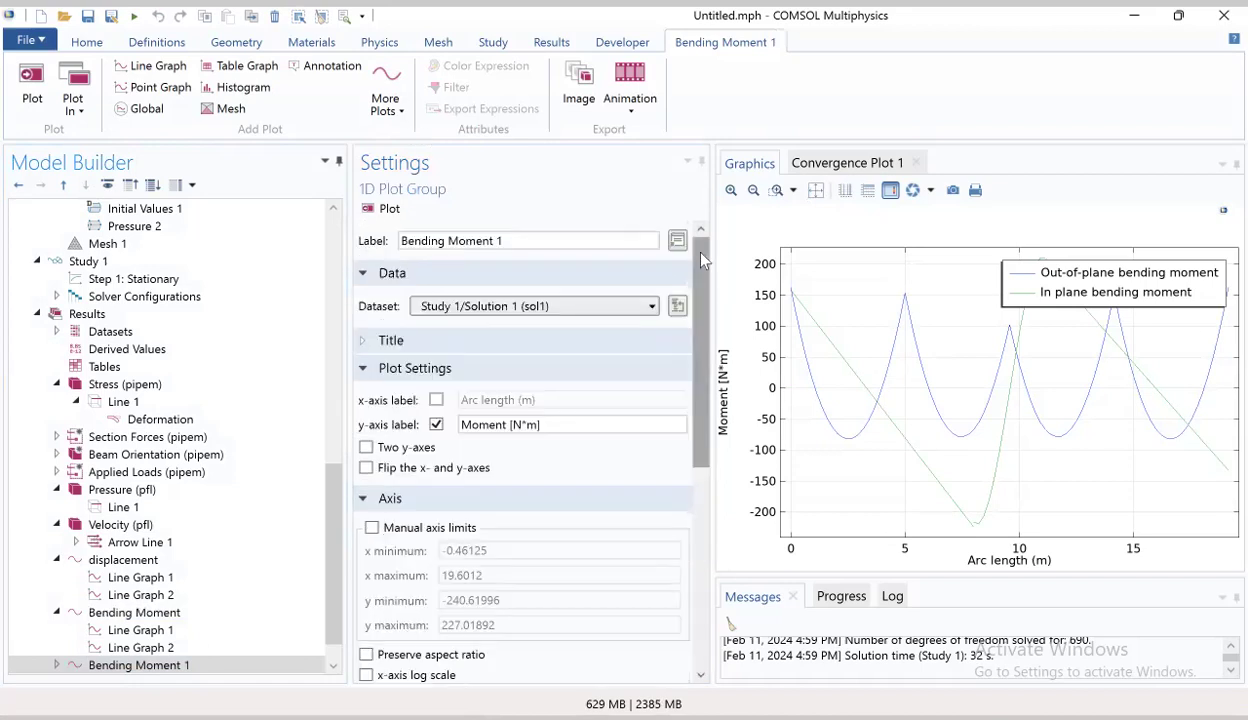
{"action": "double_click", "coordinate": [555, 240]}
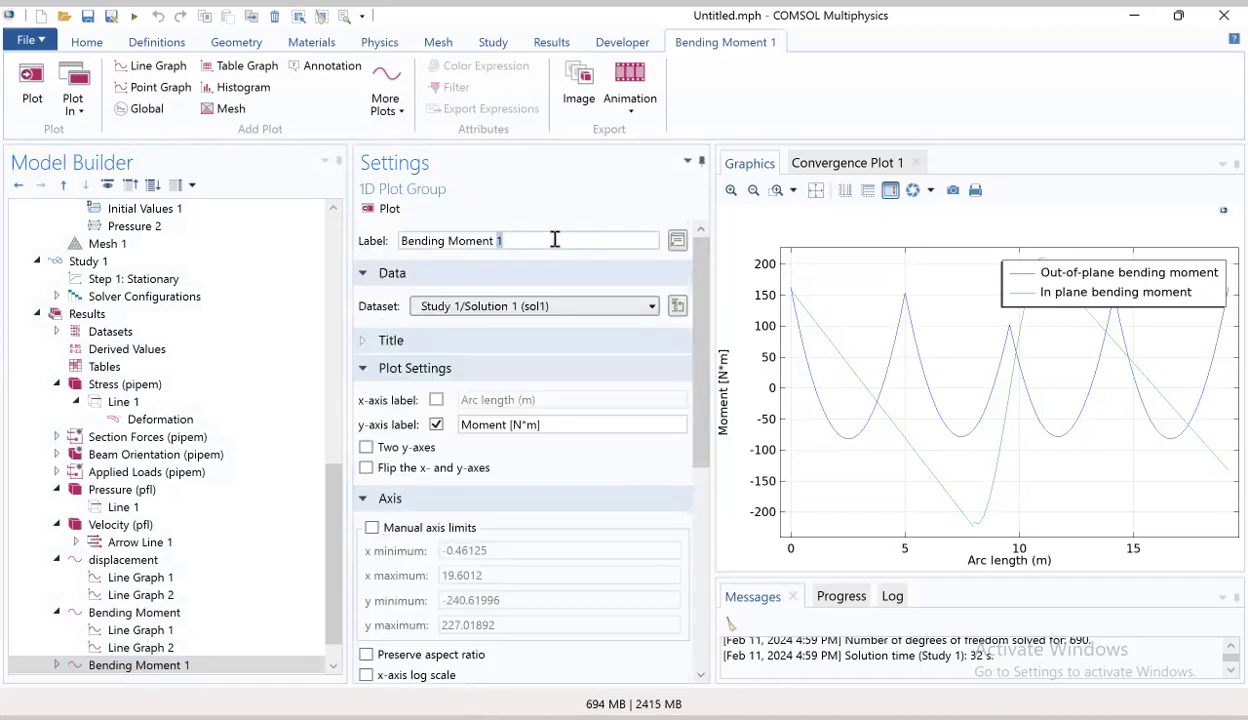
{"action": "triple_click", "coordinate": [555, 240]}
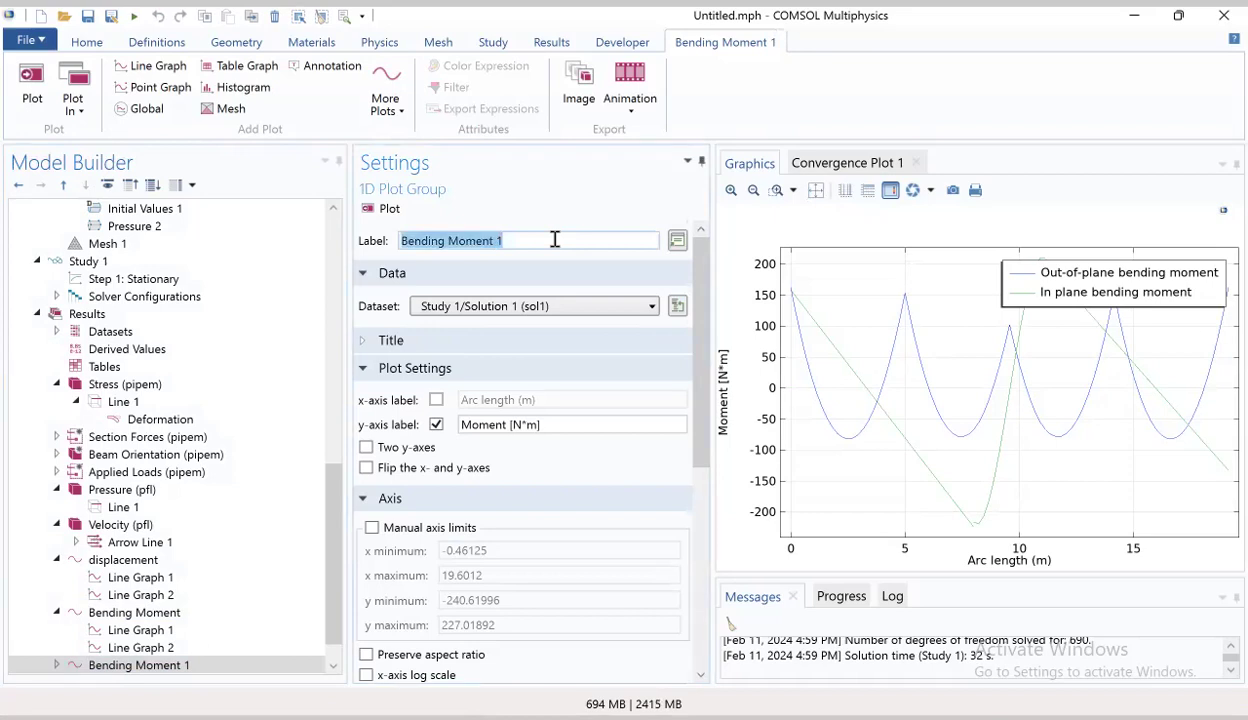
{"action": "type", "text": "shear "}
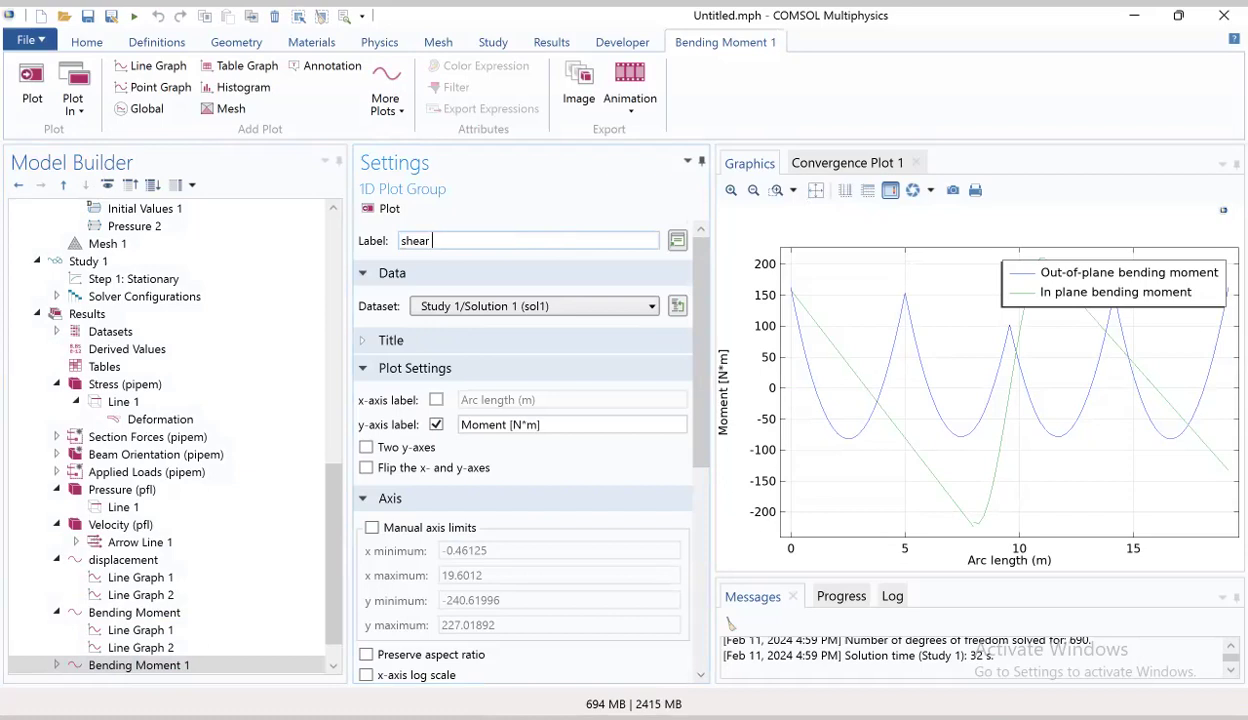
{"action": "type", "text": "force"}
Change the y-axis label of the shear force plot group to "Force [N]"
{"action": "left_click", "coordinate": [566, 422]}
{"action": "triple_click", "coordinate": [570, 423]}
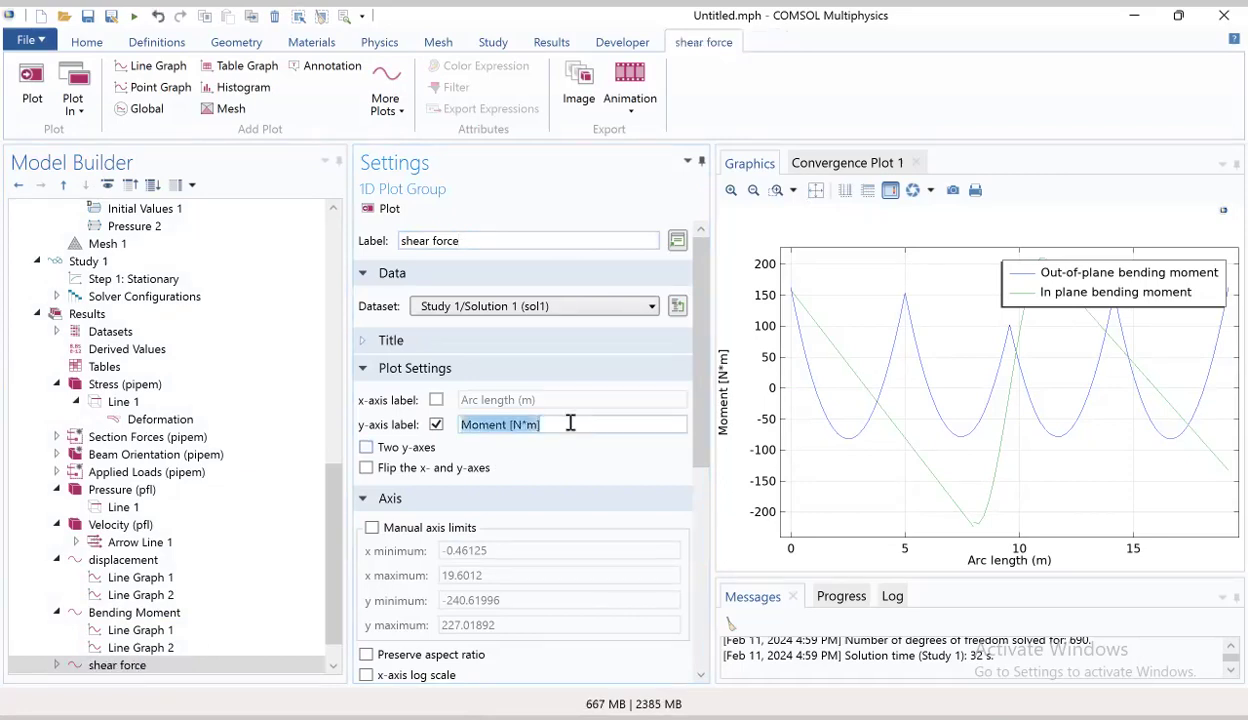
{"action": "left_click", "coordinate": [570, 423]}
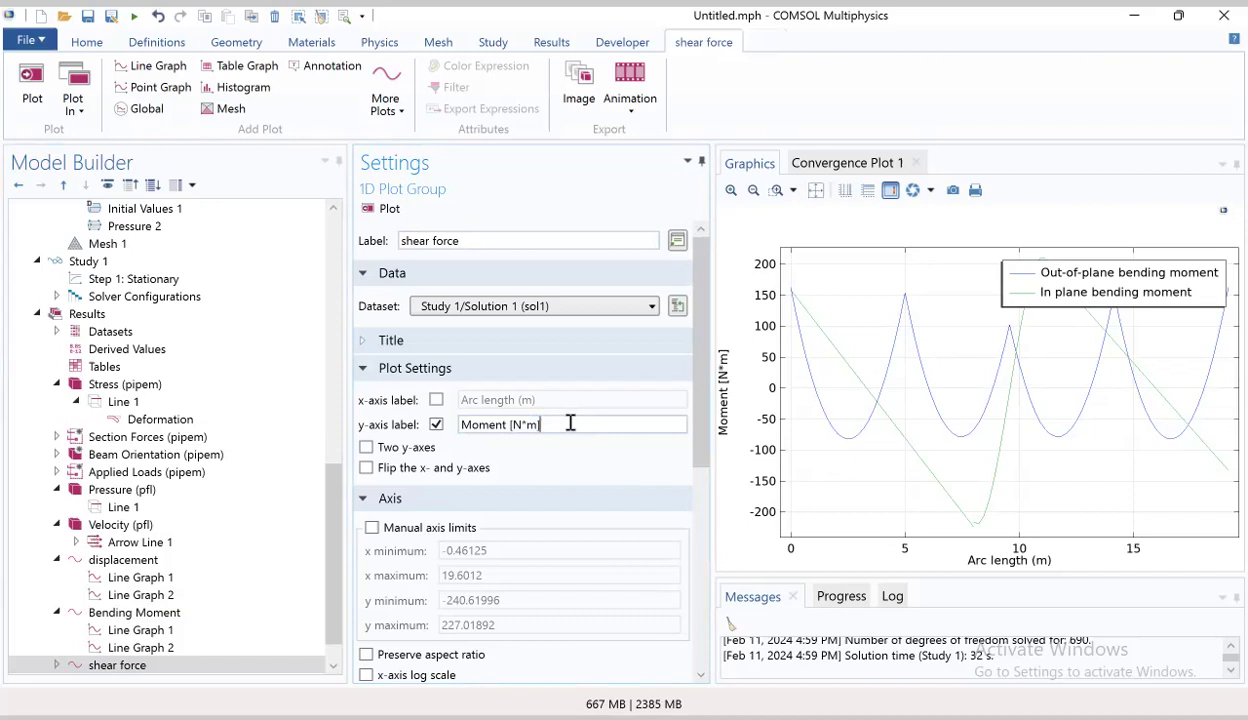
{"action": "left_click_drag", "start_coordinate": [507, 427], "coordinate": [447, 430]}
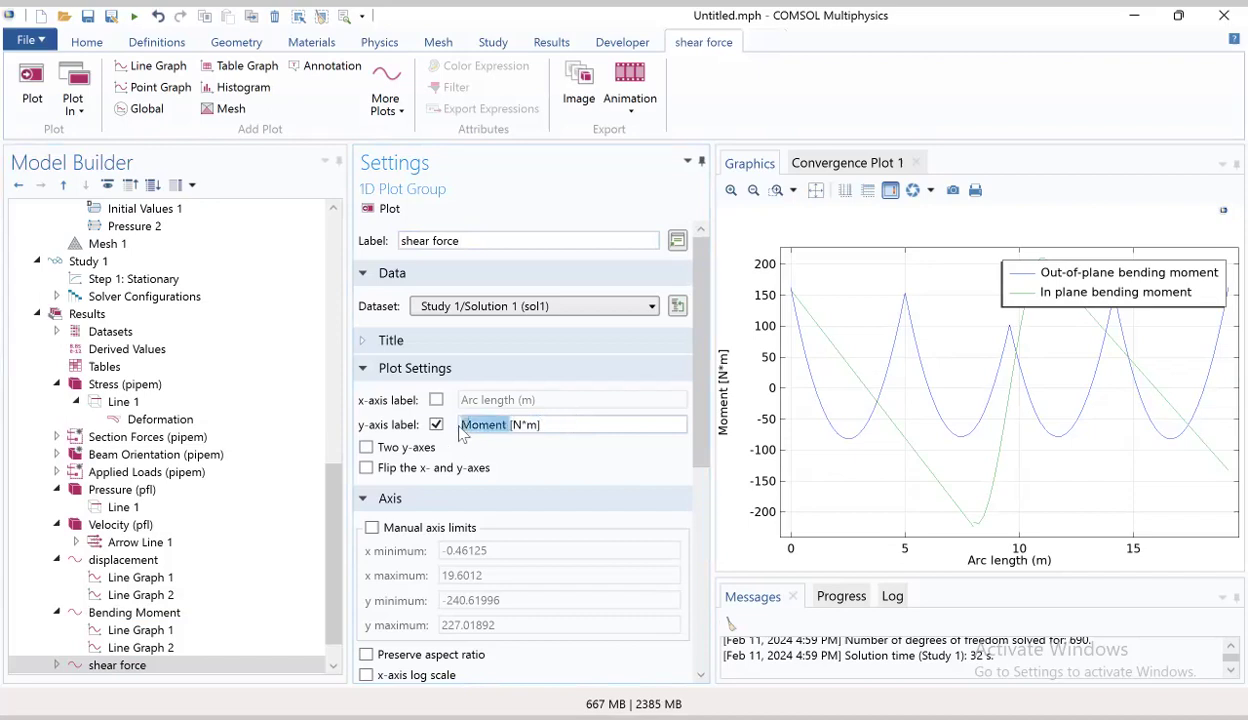
{"action": "type", "text": "Force"}
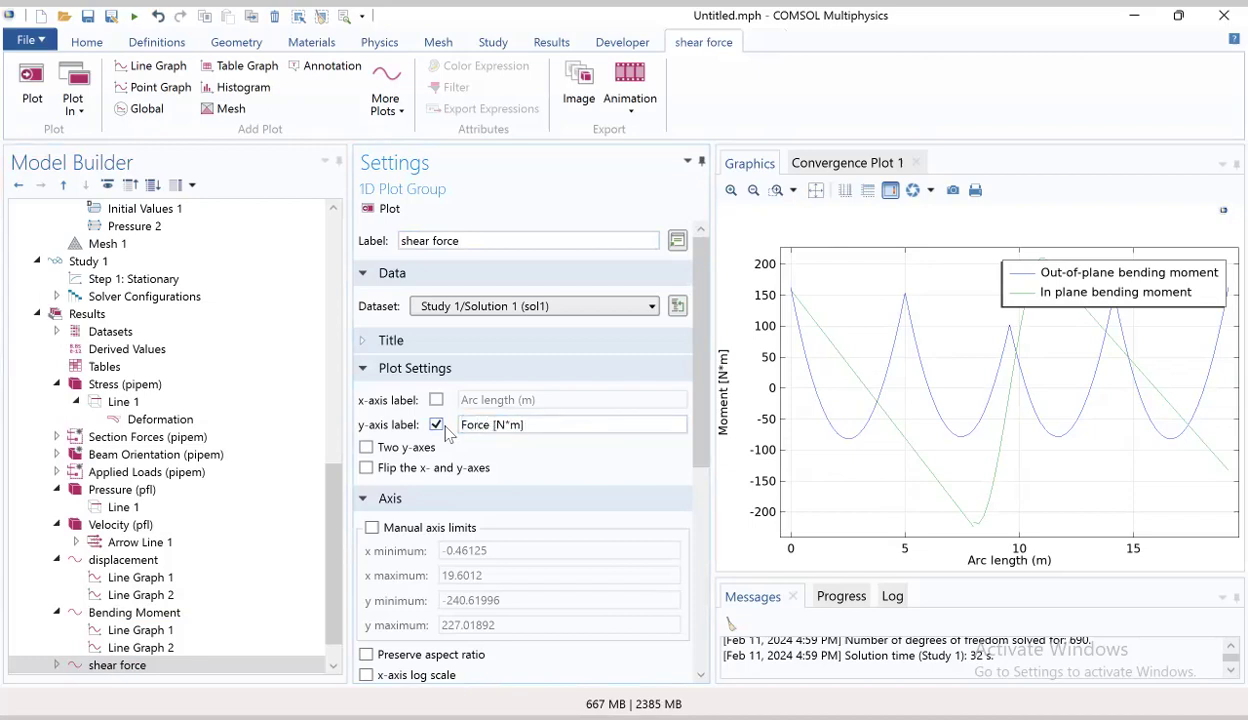
{"action": "key", "text": "Right"}
{"action": "key", "text": "Right"}
{"action": "key", "text": "Right"}
{"action": "key", "text": "Right"}
{"action": "key", "text": "Right"}
{"action": "key", "text": "Left"}
{"action": "key", "text": "BackSpace"}
{"action": "key", "text": "BackSpace"}
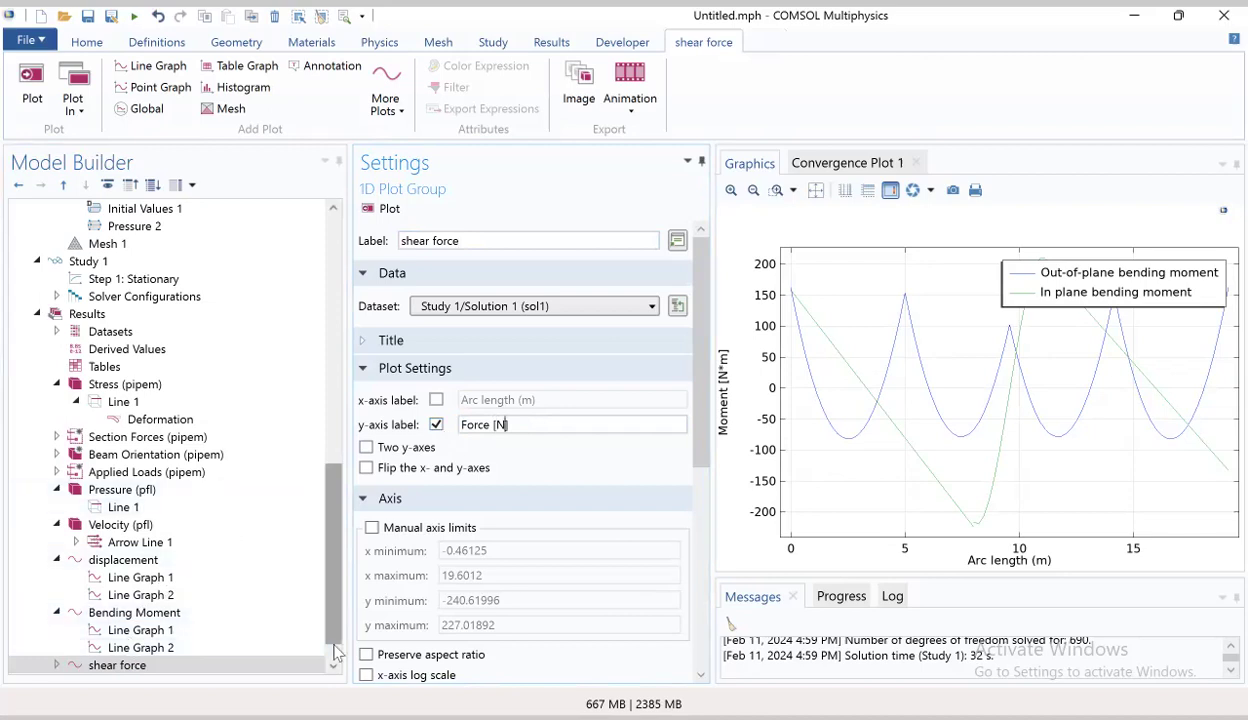
Replace the y-axis expression of Line Graph 1 under shear force with pipem.Tzl
{"action": "scroll", "coordinate": [335, 652], "scroll_direction": "down", "scroll_amount": 1}
{"action": "left_click", "coordinate": [60, 648]}
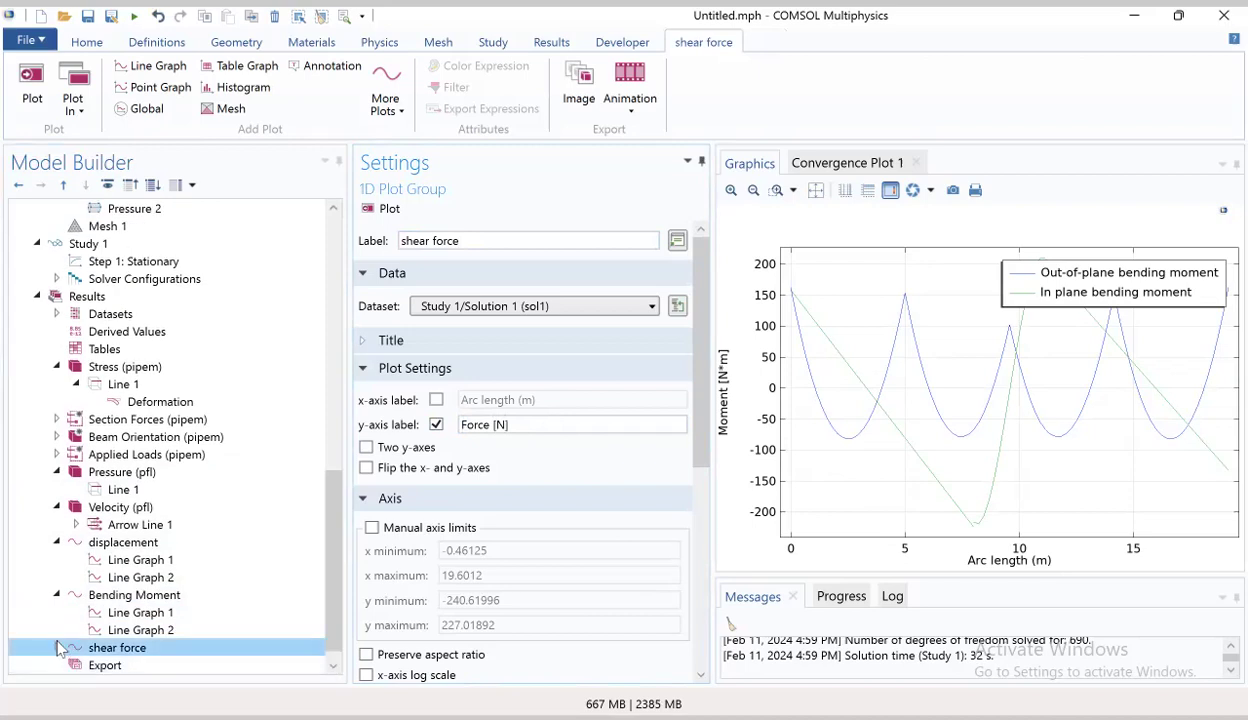
{"action": "left_click", "coordinate": [57, 648]}
{"action": "left_click", "coordinate": [130, 666]}
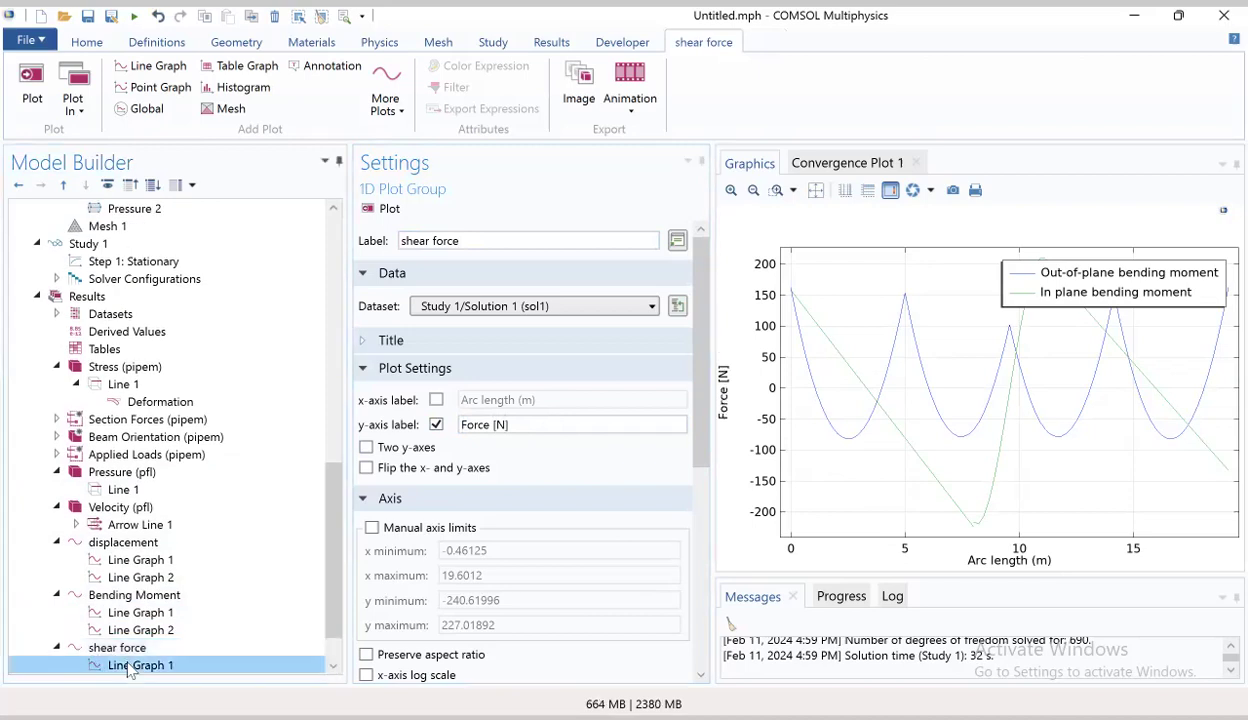
{"action": "left_click", "coordinate": [132, 666]}
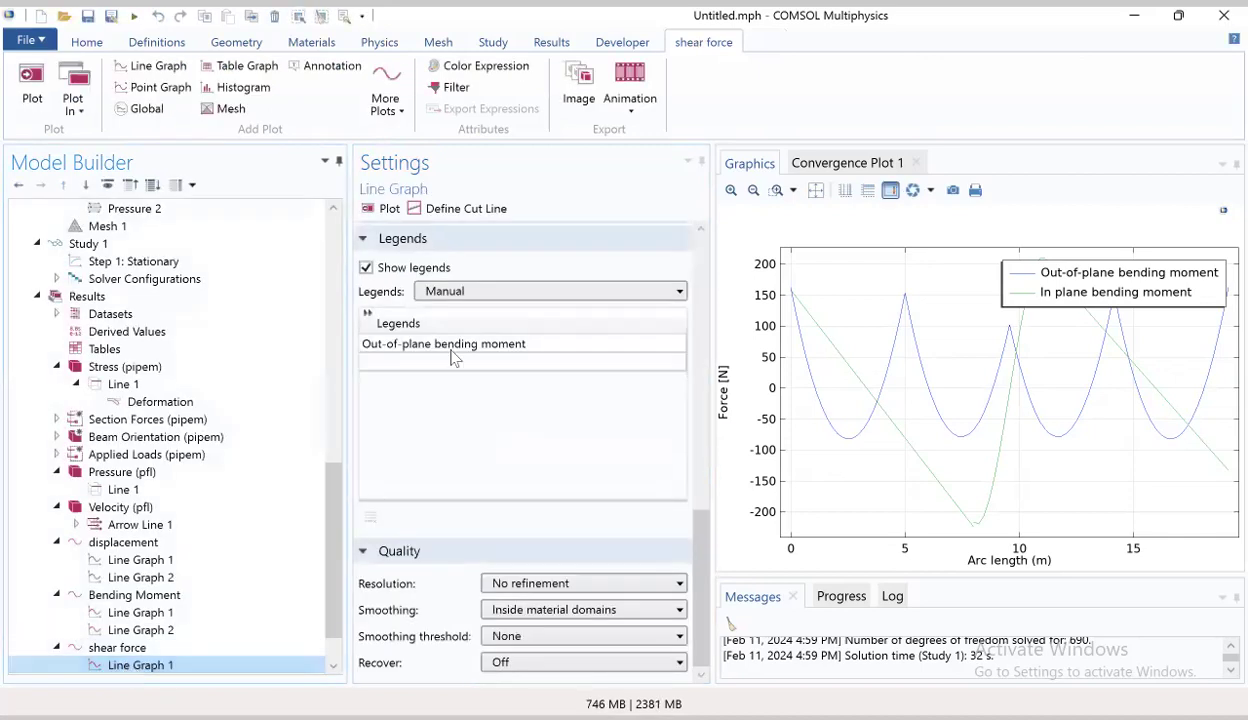
{"action": "left_click_drag", "start_coordinate": [705, 535], "coordinate": [703, 369]}
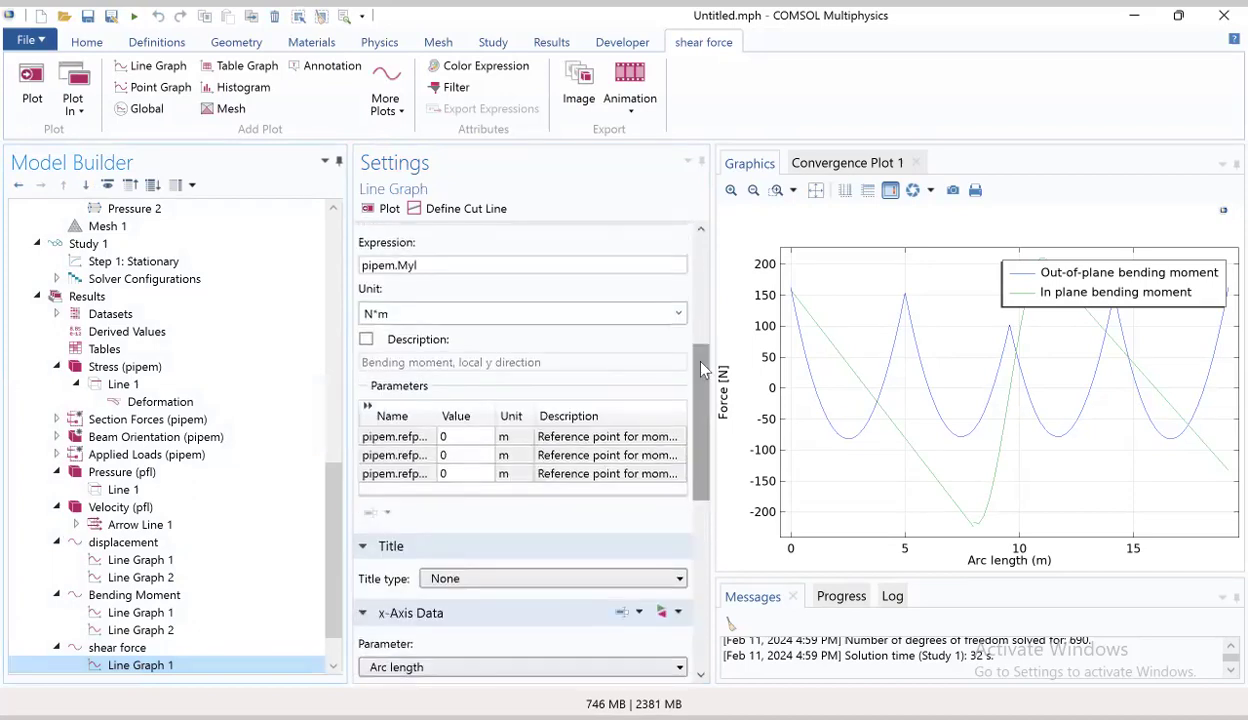
{"action": "left_click", "coordinate": [455, 265]}
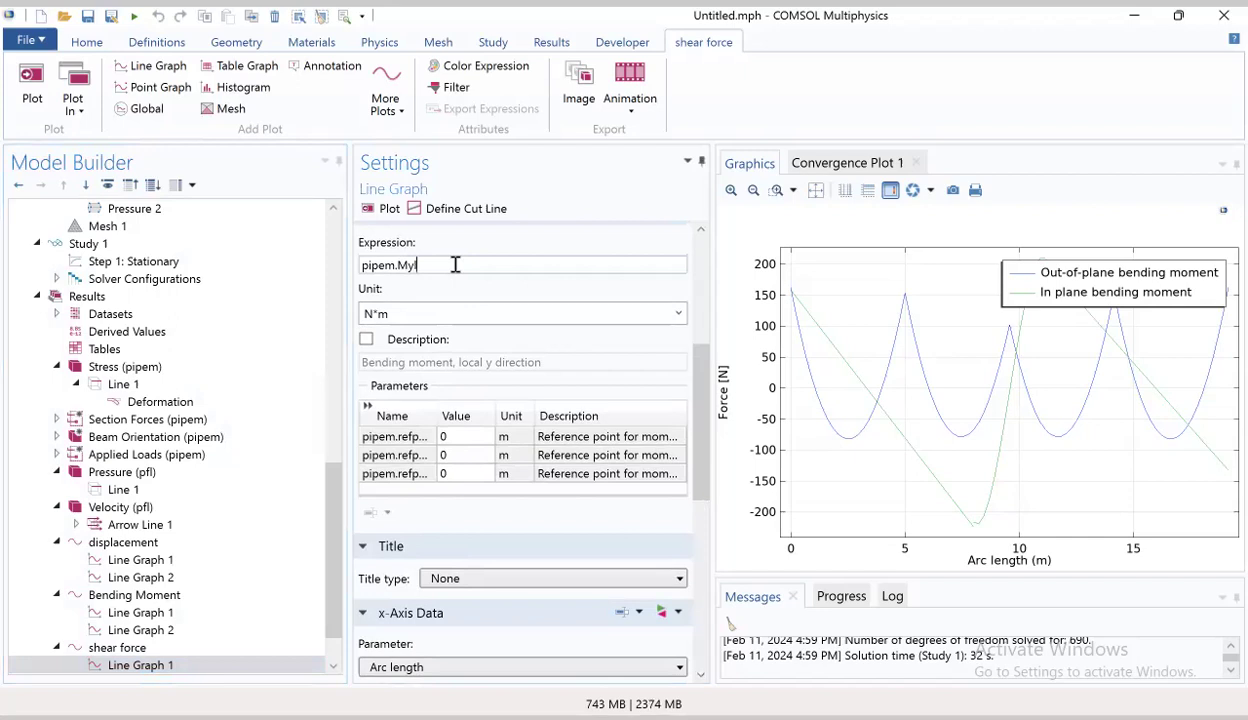
{"action": "key", "text": "BackSpace"}
{"action": "key", "text": "BackSpace"}
{"action": "type", "text": "Tzl"}
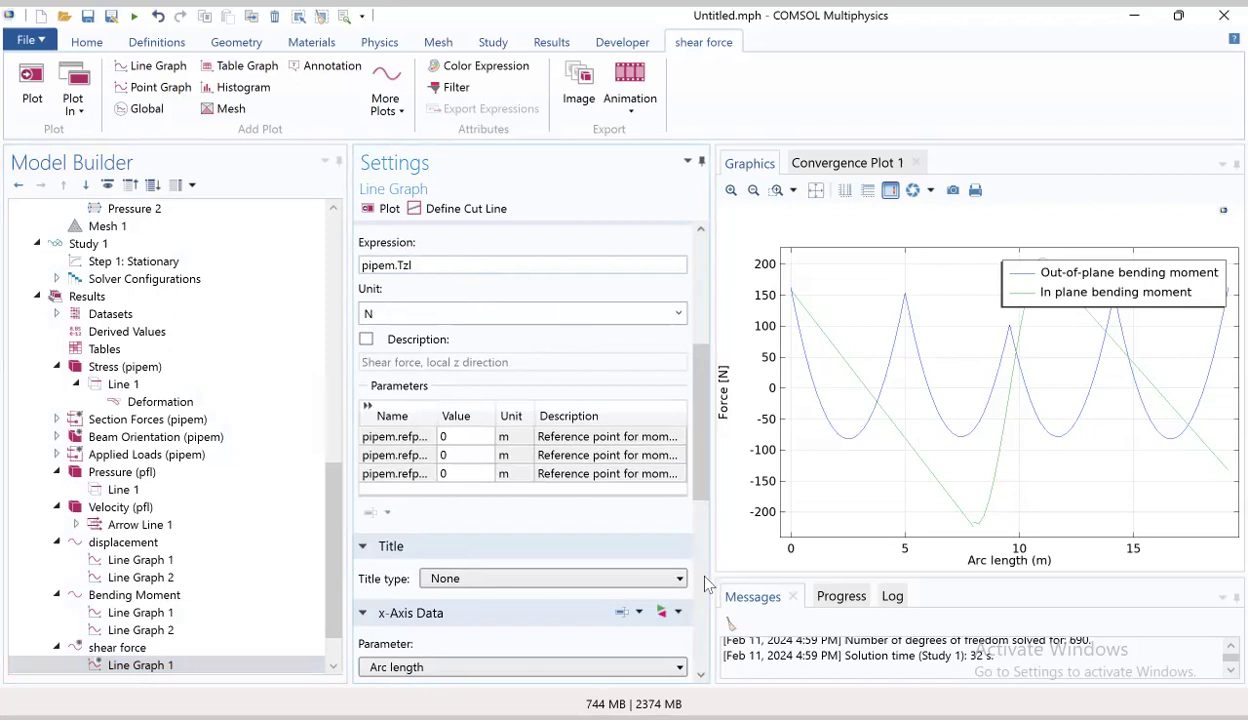
Change the manual legend of Line Graph 1 under shear force to "Out-of-plane shear force"
{"action": "scroll", "coordinate": [703, 583], "scroll_direction": "down", "scroll_amount": 5}
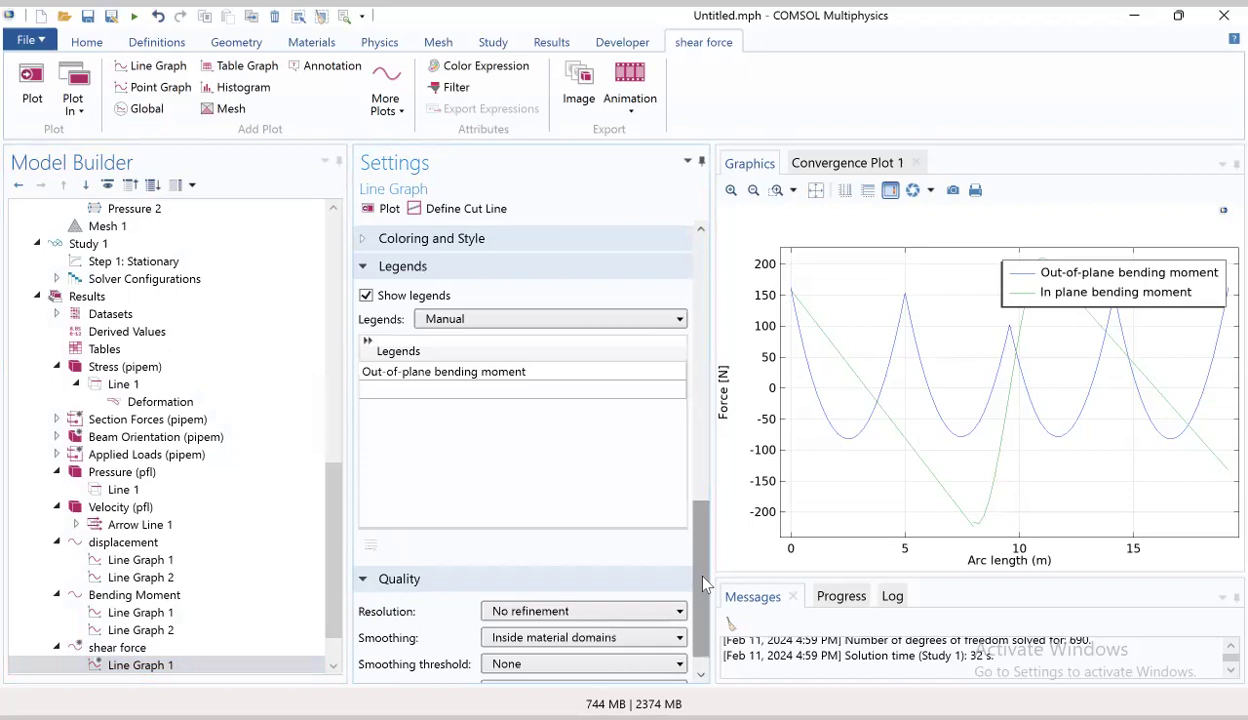
{"action": "left_click", "coordinate": [540, 373]}
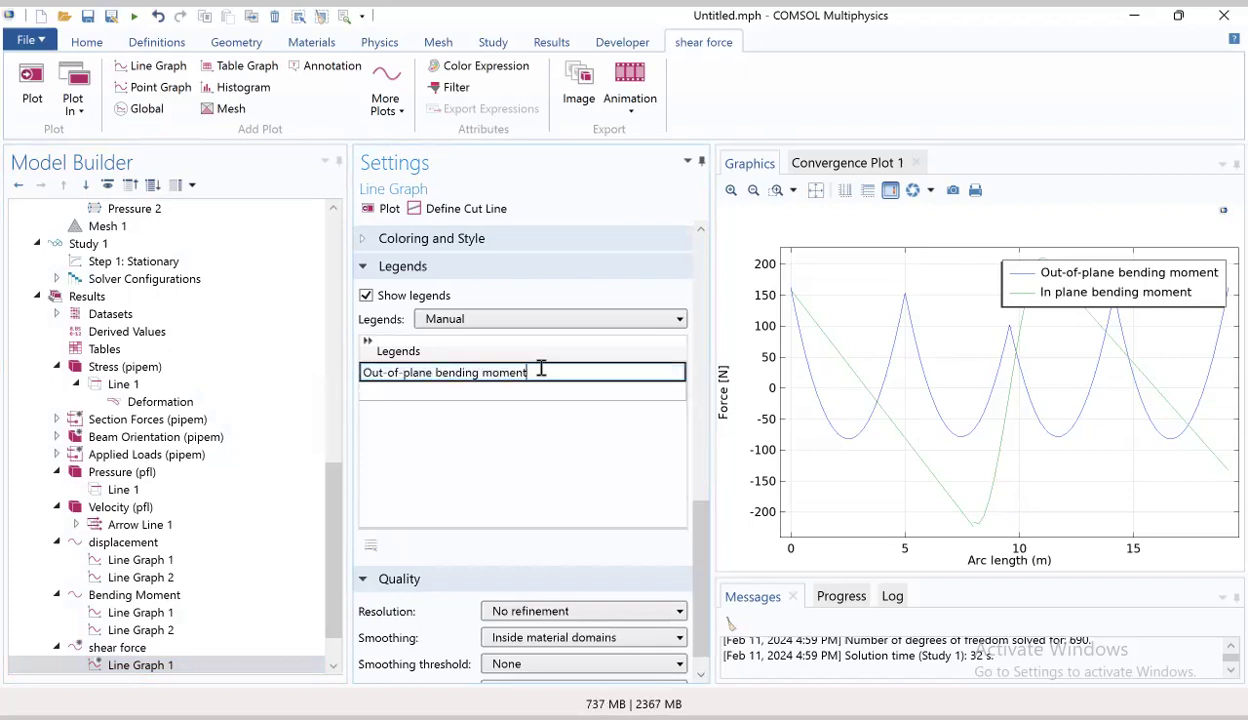
{"action": "key", "text": "BackSpace"}
{"action": "key", "text": "BackSpace"}
{"action": "key", "text": "BackSpace"}
{"action": "key", "text": "BackSpace"}
{"action": "key", "text": "BackSpace"}
{"action": "key", "text": "BackSpace"}
{"action": "key", "text": "BackSpace"}
{"action": "key", "text": "BackSpace"}
{"action": "key", "text": "BackSpace"}
{"action": "key", "text": "BackSpace"}
{"action": "key", "text": "BackSpace"}
{"action": "key", "text": "BackSpace"}
{"action": "key", "text": "BackSpace"}
{"action": "key", "text": "BackSpace"}
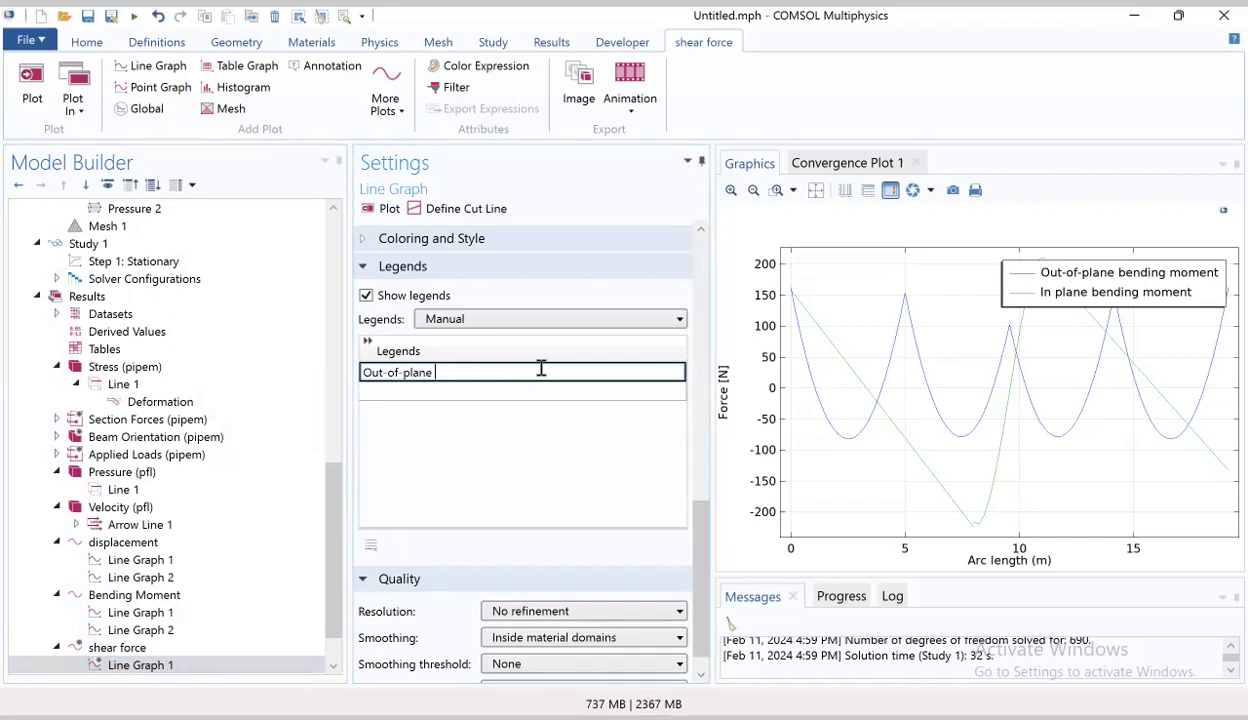
{"action": "type", "text": "shear force"}
Replace the y-axis expression of Line Graph 2 under shear force with pipem.Tyl
{"action": "scroll", "coordinate": [333, 655], "scroll_direction": "down", "scroll_amount": 1}
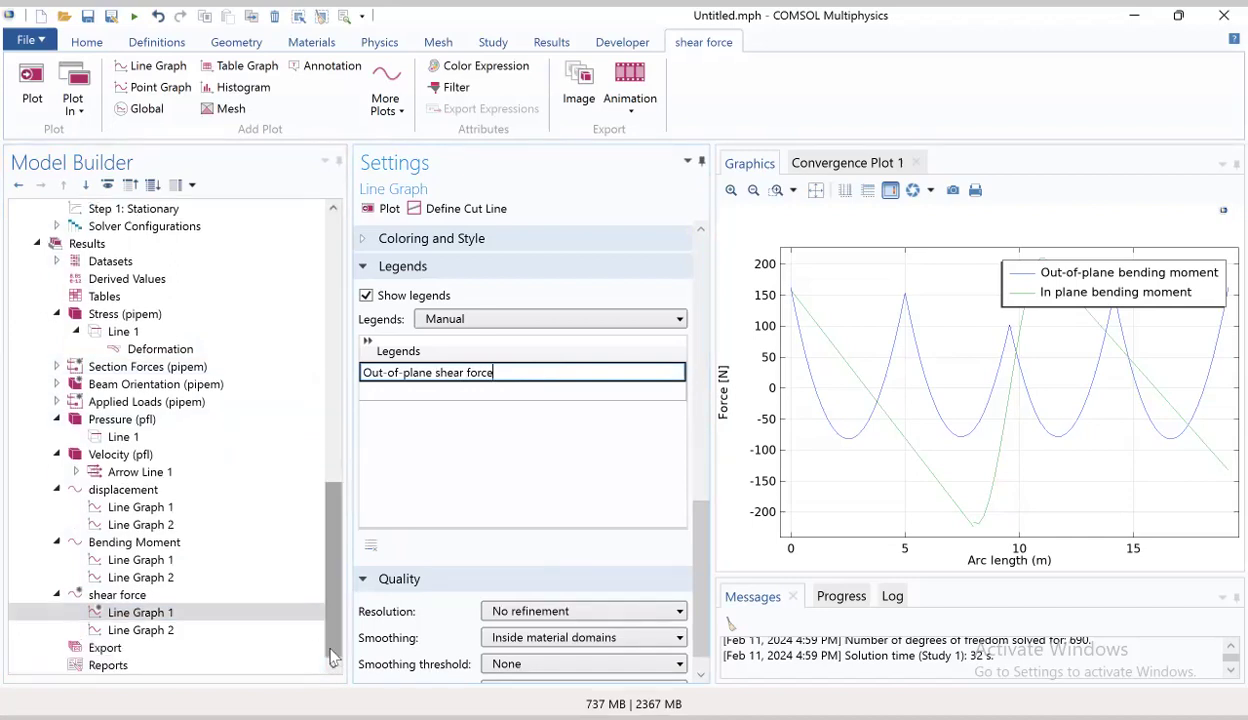
{"action": "left_click", "coordinate": [130, 630]}
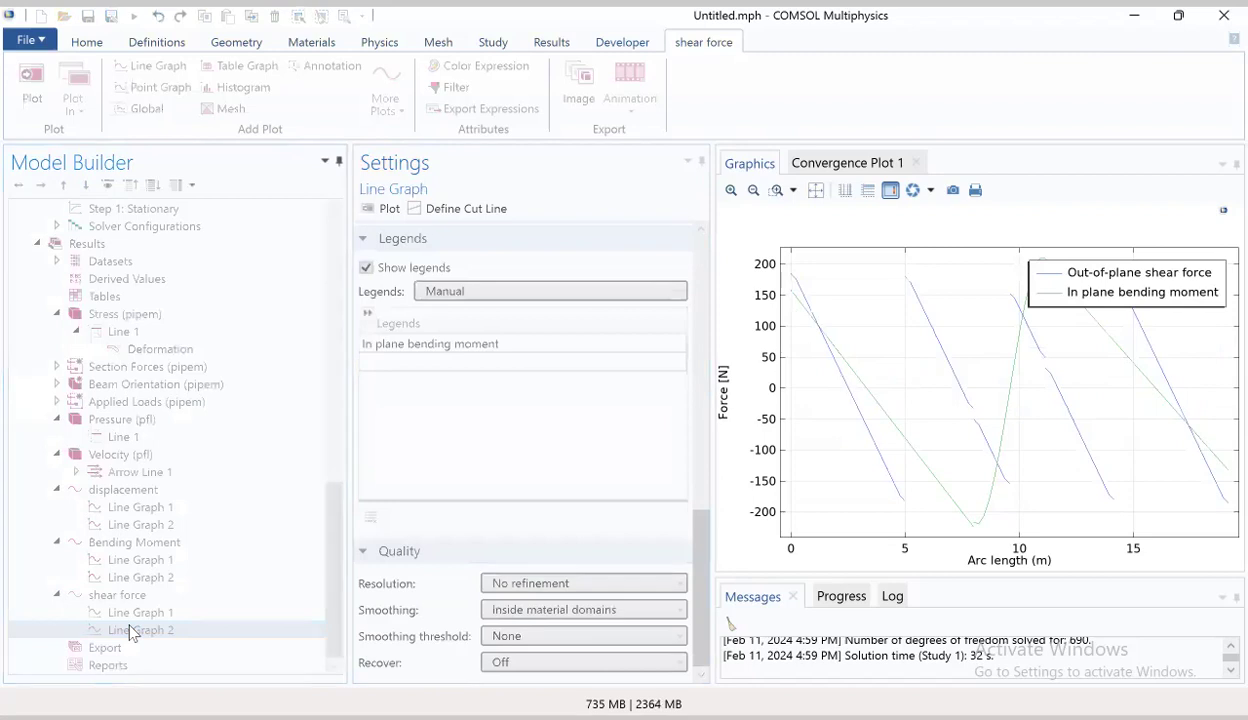
{"action": "left_click", "coordinate": [700, 390]}
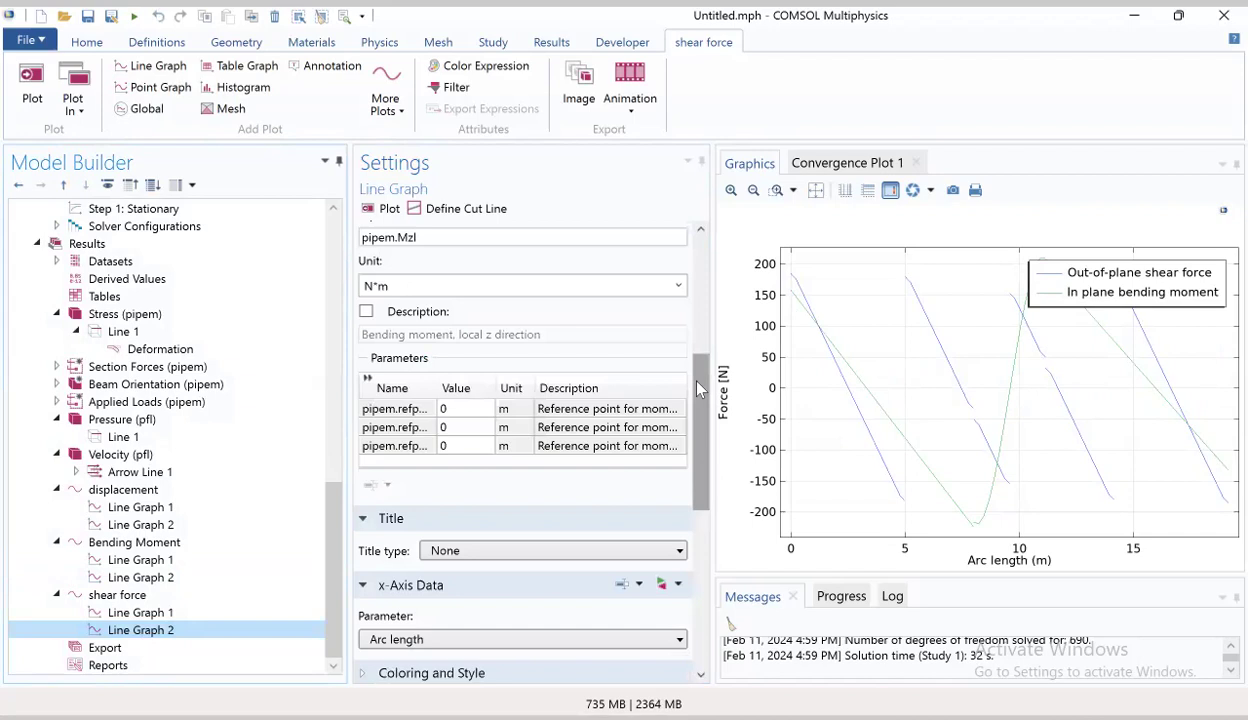
{"action": "left_click", "coordinate": [450, 237]}
{"action": "key", "text": "BackSpace"}
{"action": "key", "text": "BackSpace"}
{"action": "type", "text": "Tl"}
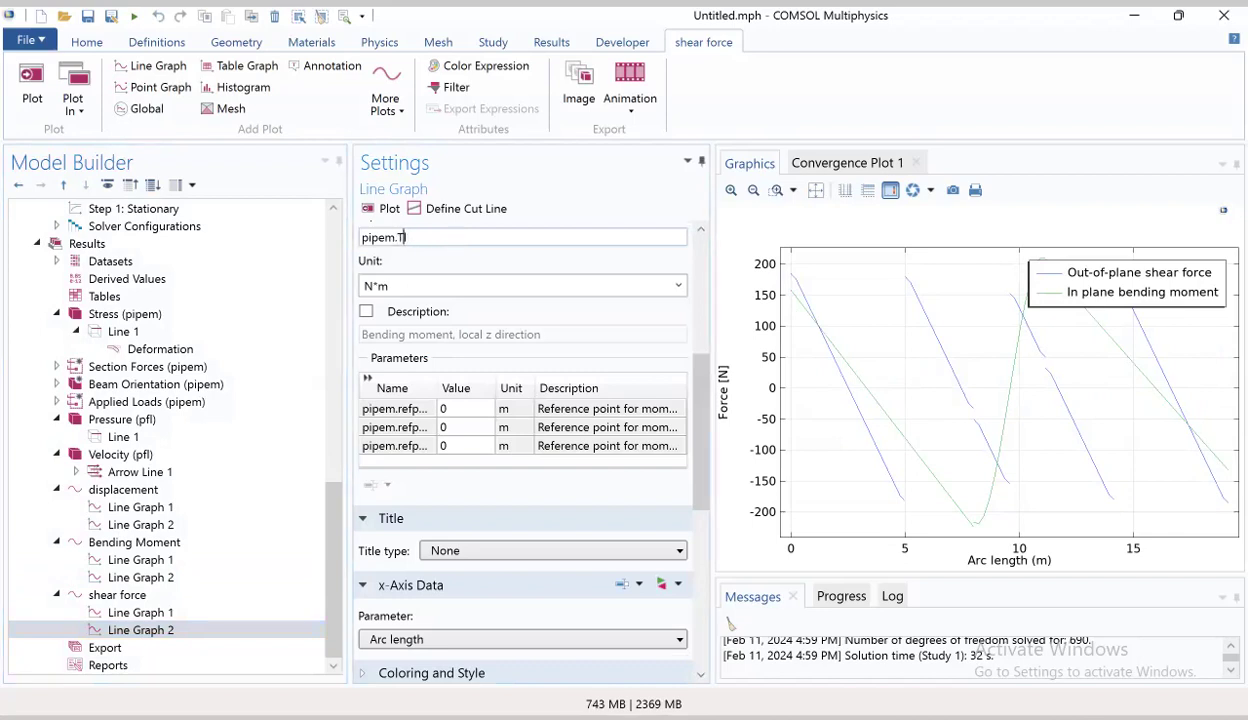
{"action": "type", "text": "yl"}
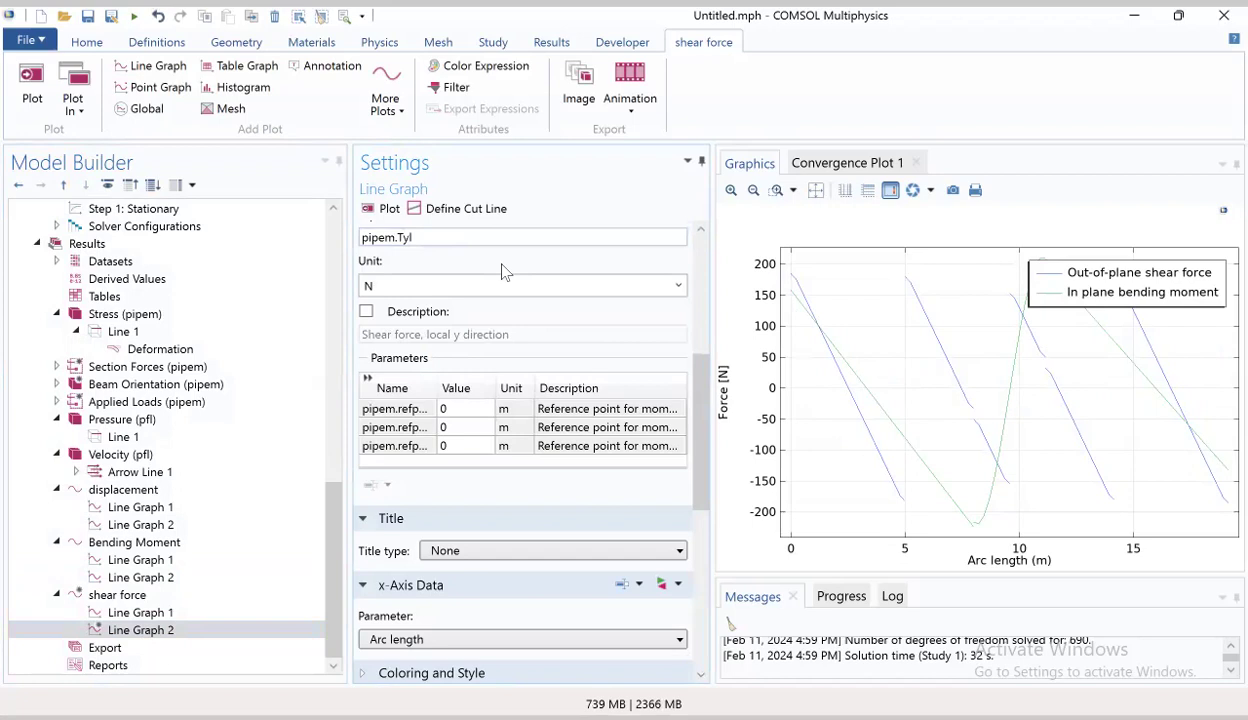
Change the manual legend of Line Graph 2 under shear force to "In plane shear force"
{"action": "left_click_drag", "start_coordinate": [704, 408], "coordinate": [702, 565]}
{"action": "left_click", "coordinate": [509, 344]}
{"action": "left_click", "coordinate": [509, 344]}
{"action": "left_click", "coordinate": [509, 344]}
{"action": "key", "text": "BackSpace"}
{"action": "key", "text": "BackSpace"}
{"action": "key", "text": "BackSpace"}
{"action": "key", "text": "BackSpace"}
{"action": "key", "text": "BackSpace"}
{"action": "key", "text": "BackSpace"}
{"action": "key", "text": "BackSpace"}
{"action": "key", "text": "BackSpace"}
{"action": "key", "text": "BackSpace"}
{"action": "key", "text": "BackSpace"}
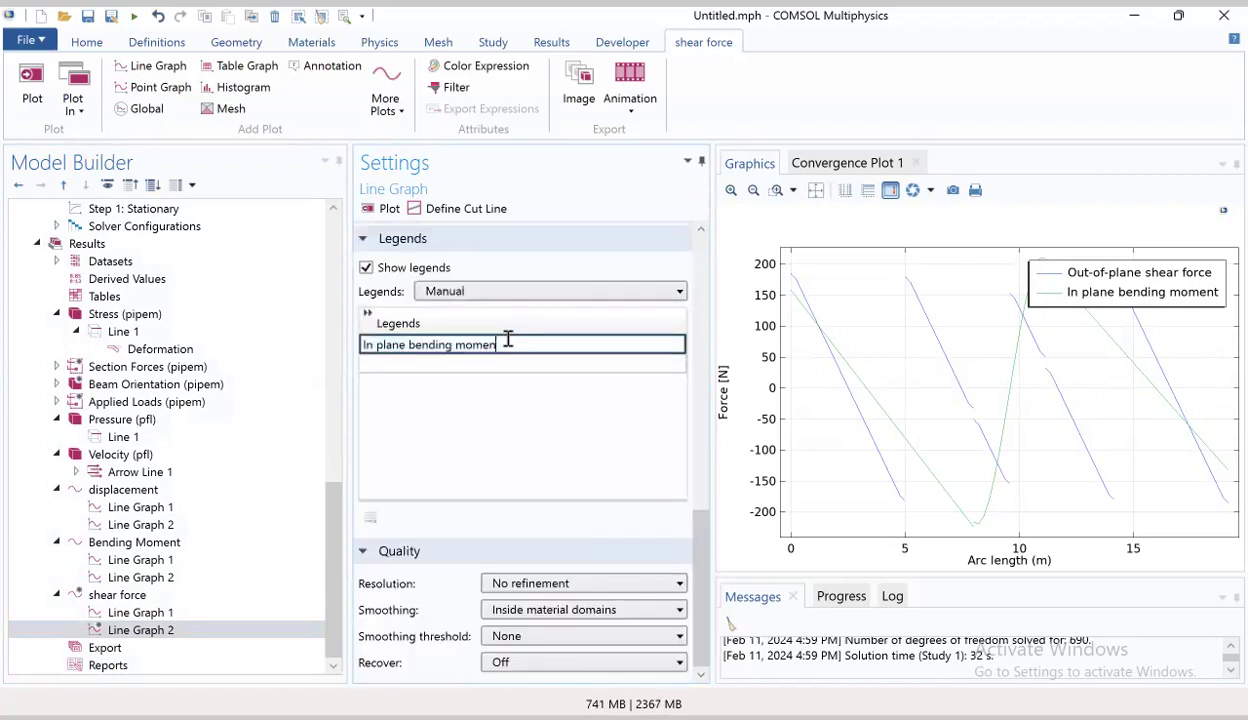
{"action": "key", "text": "BackSpace"}
{"action": "key", "text": "BackSpace"}
{"action": "key", "text": "BackSpace"}
{"action": "key", "text": "BackSpace"}
{"action": "type", "text": "shear force"}
{"action": "left_click", "coordinate": [498, 402]}
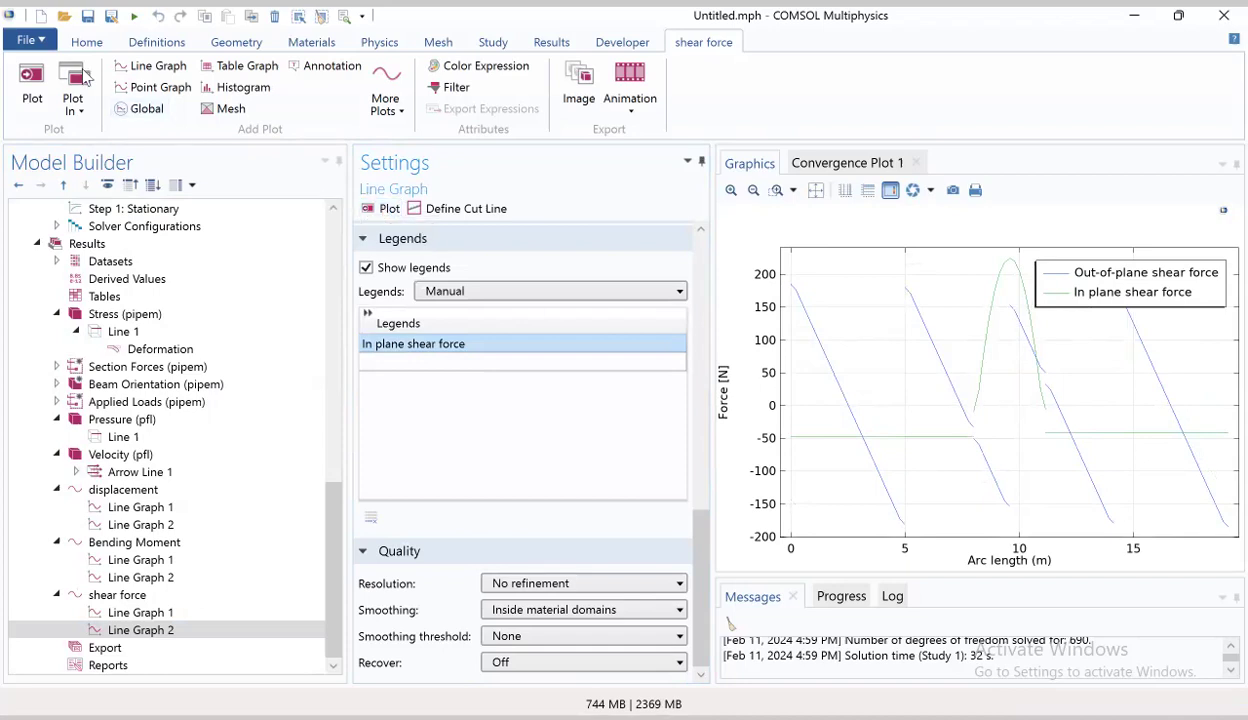
Add a new 1D plot group to the results and label it "stress contributions"
{"action": "left_click", "coordinate": [541, 44]}
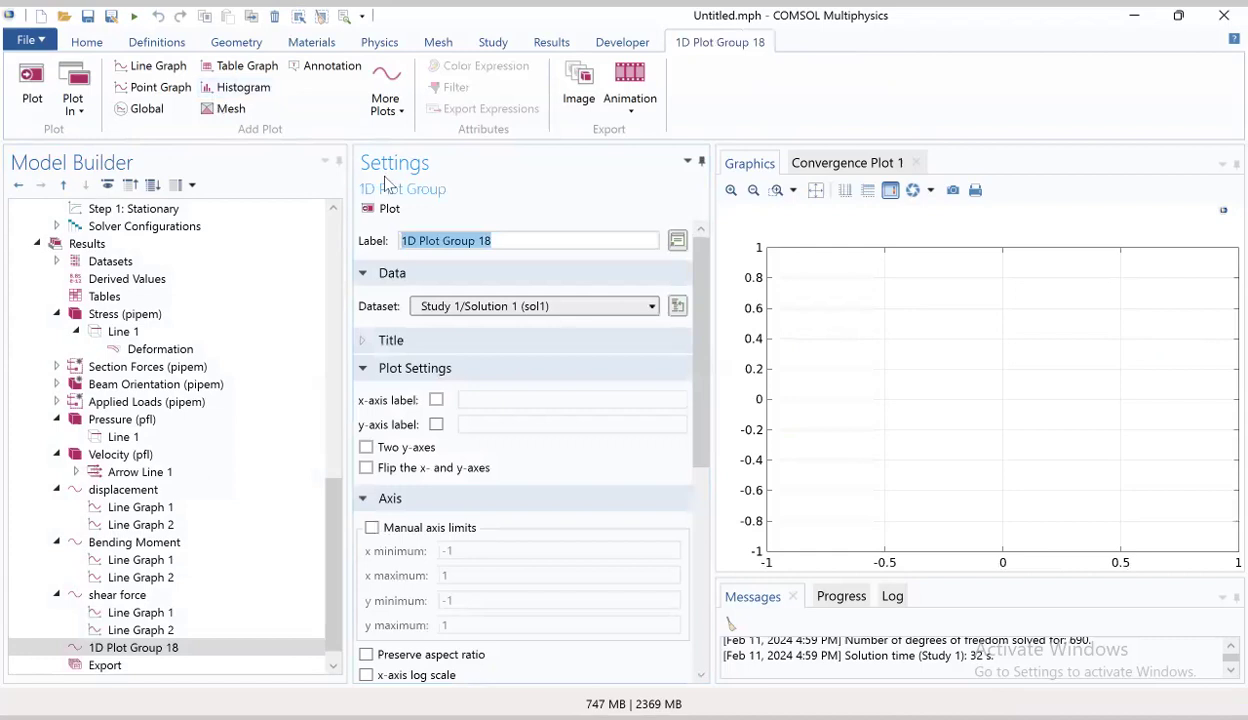
{"action": "type", "text": "s"}
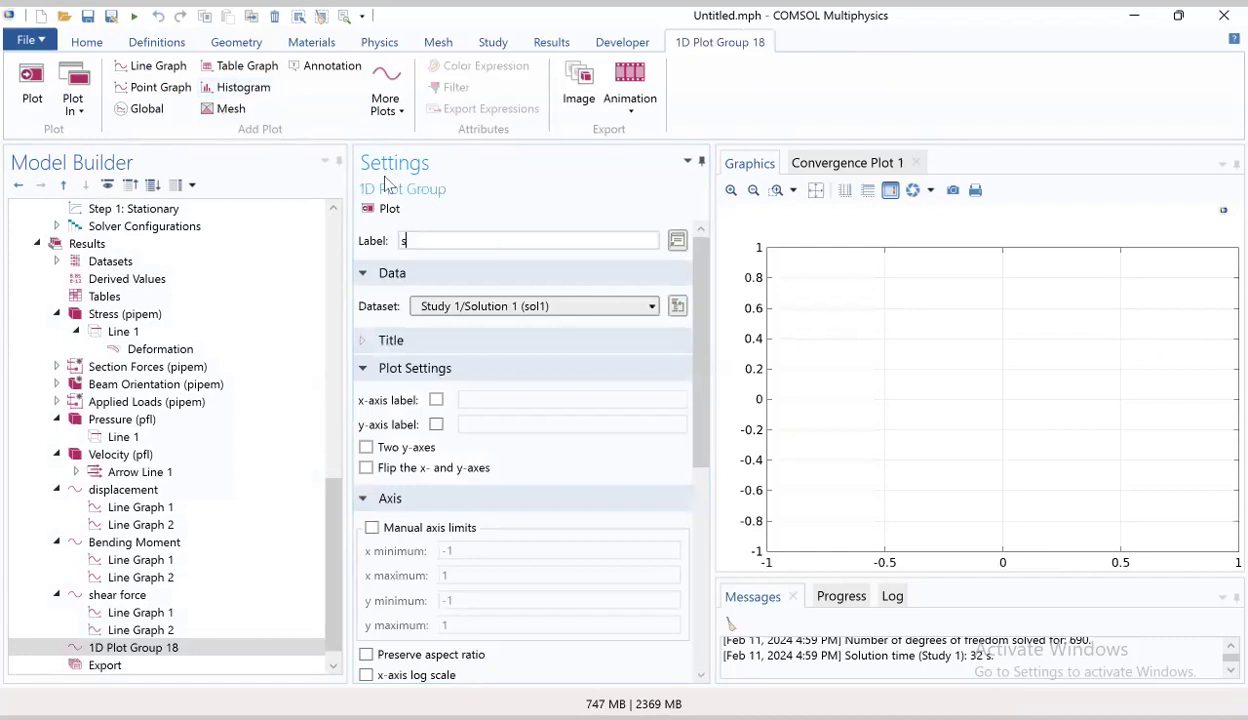
{"action": "type", "text": "tress conctribu"}
{"action": "key", "text": "BackSpace"}
{"action": "key", "text": "BackSpace"}
{"action": "key", "text": "BackSpace"}
{"action": "key", "text": "BackSpace"}
{"action": "key", "text": "BackSpace"}
{"action": "key", "text": "BackSpace"}
{"action": "type", "text": "tributions in"}
{"action": "key", "text": "BackSpace"}
{"action": "key", "text": "BackSpace"}
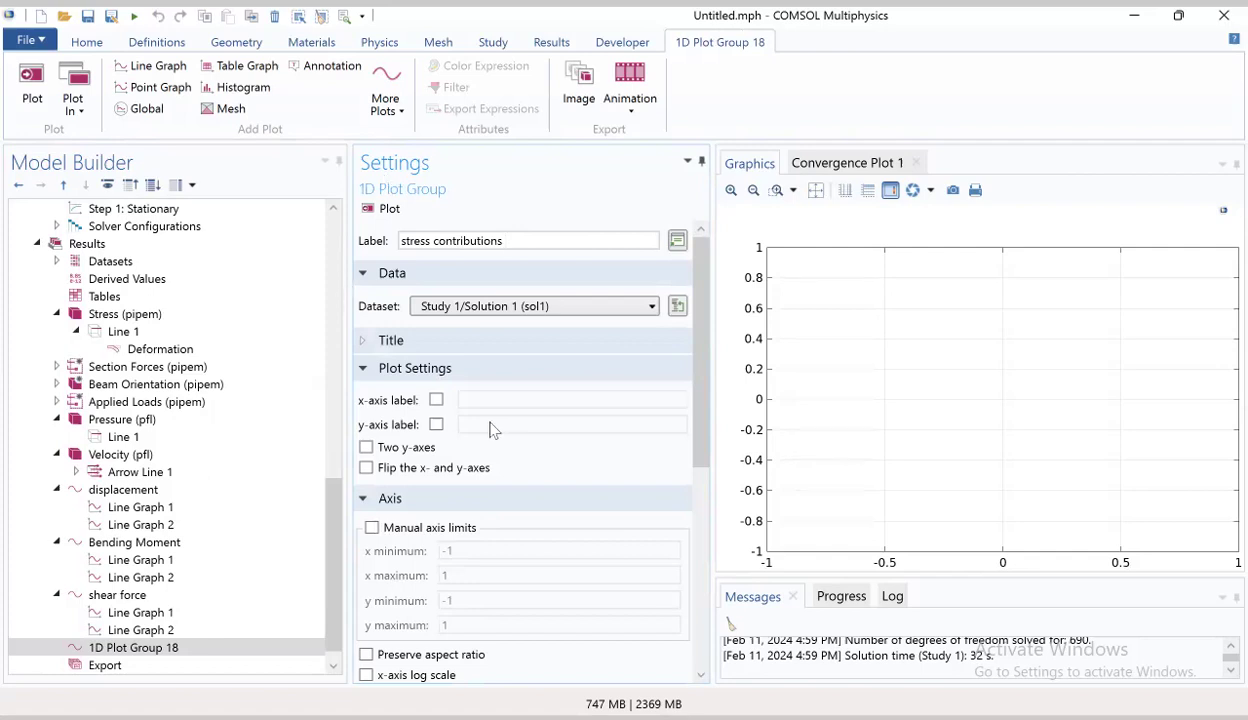
{"action": "key", "text": "Return"}
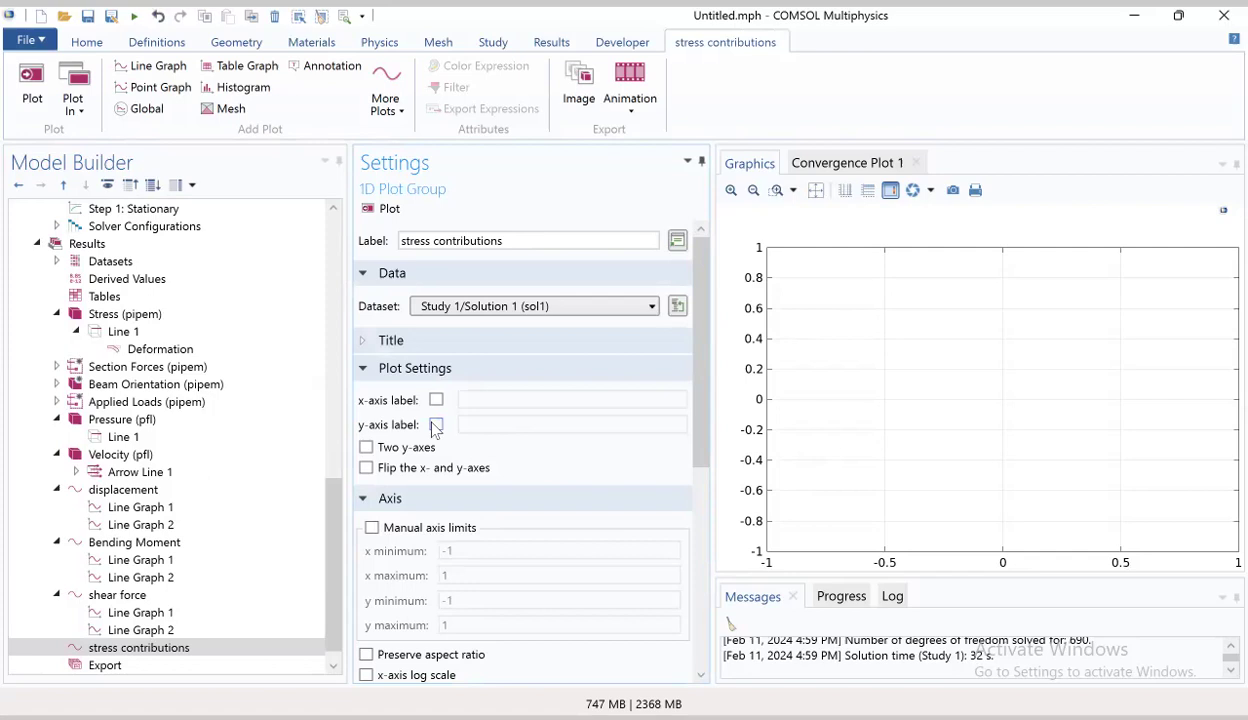
Turn on the y-axis label of the stress contributions plot group and set it to "Stress [MPa]"
{"action": "left_click", "coordinate": [436, 425]}
{"action": "left_click", "coordinate": [477, 423]}
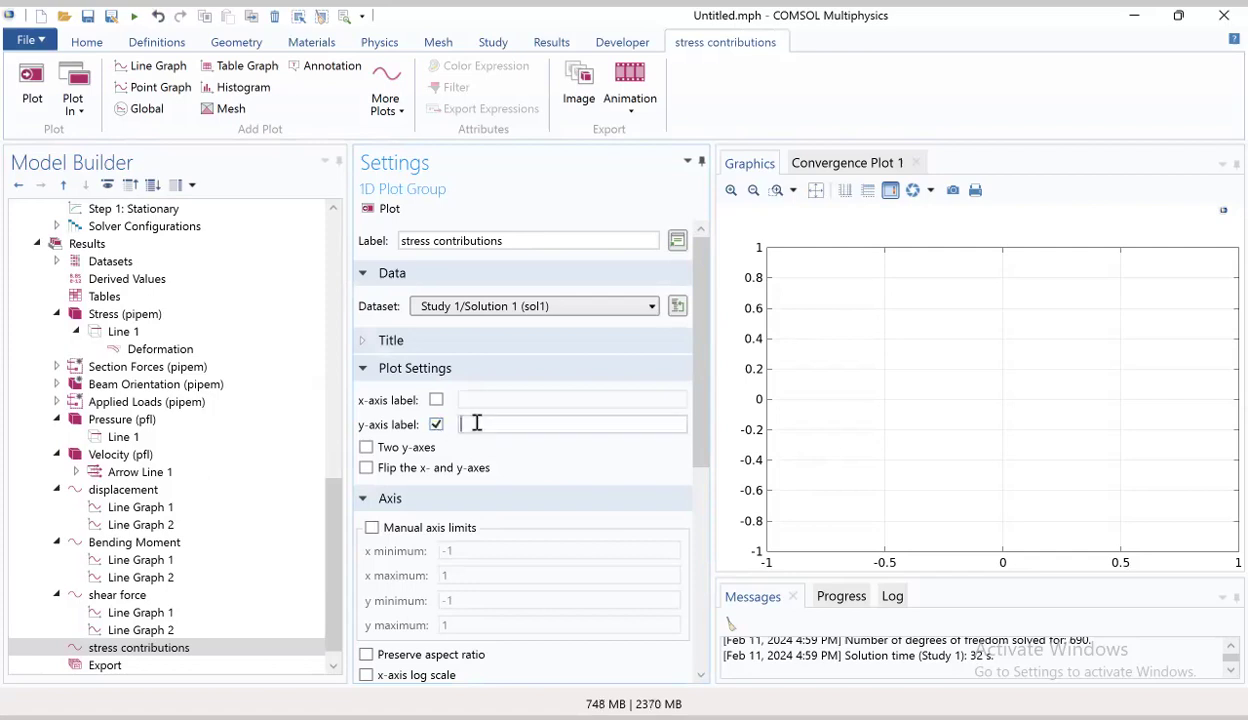
{"action": "type", "text": "Stress [Mpa"}
{"action": "key", "text": "BackSpace"}
{"action": "key", "text": "BackSpace"}
{"action": "type", "text": "Pa"}
Set the legend position of the stress contributions plot group to Middle right
{"action": "left_click", "coordinate": [700, 597]}
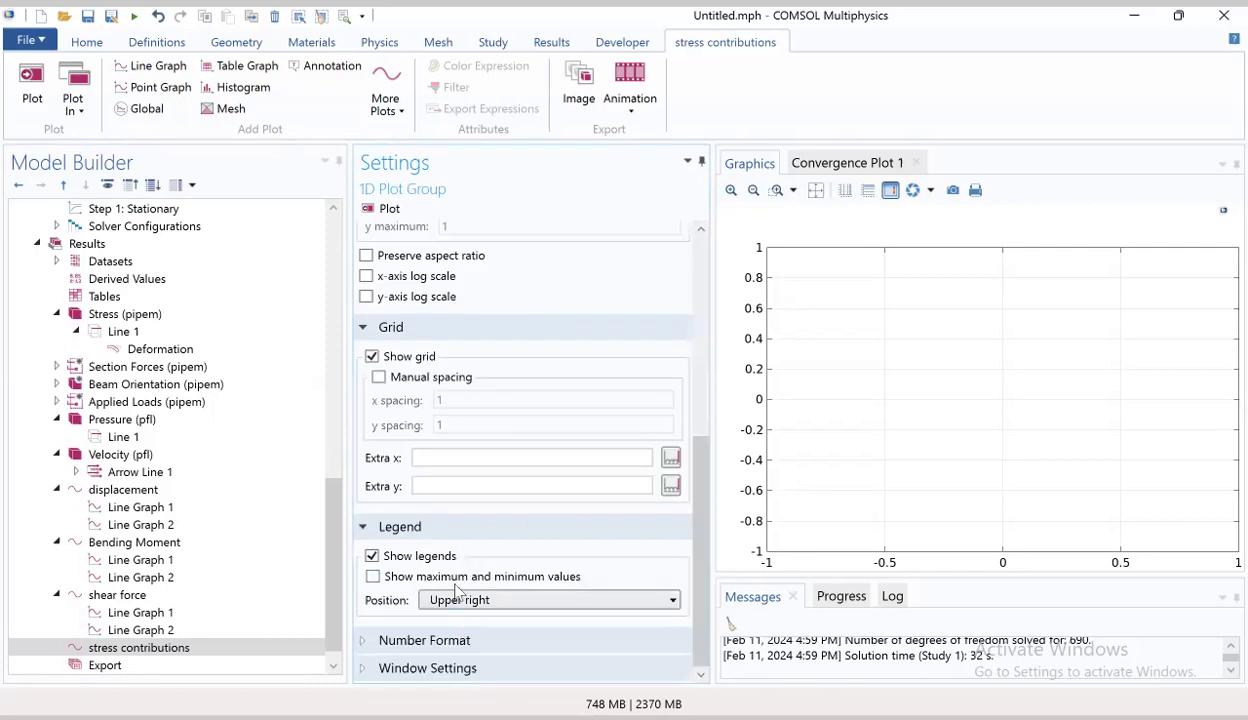
{"action": "left_click", "coordinate": [523, 600]}
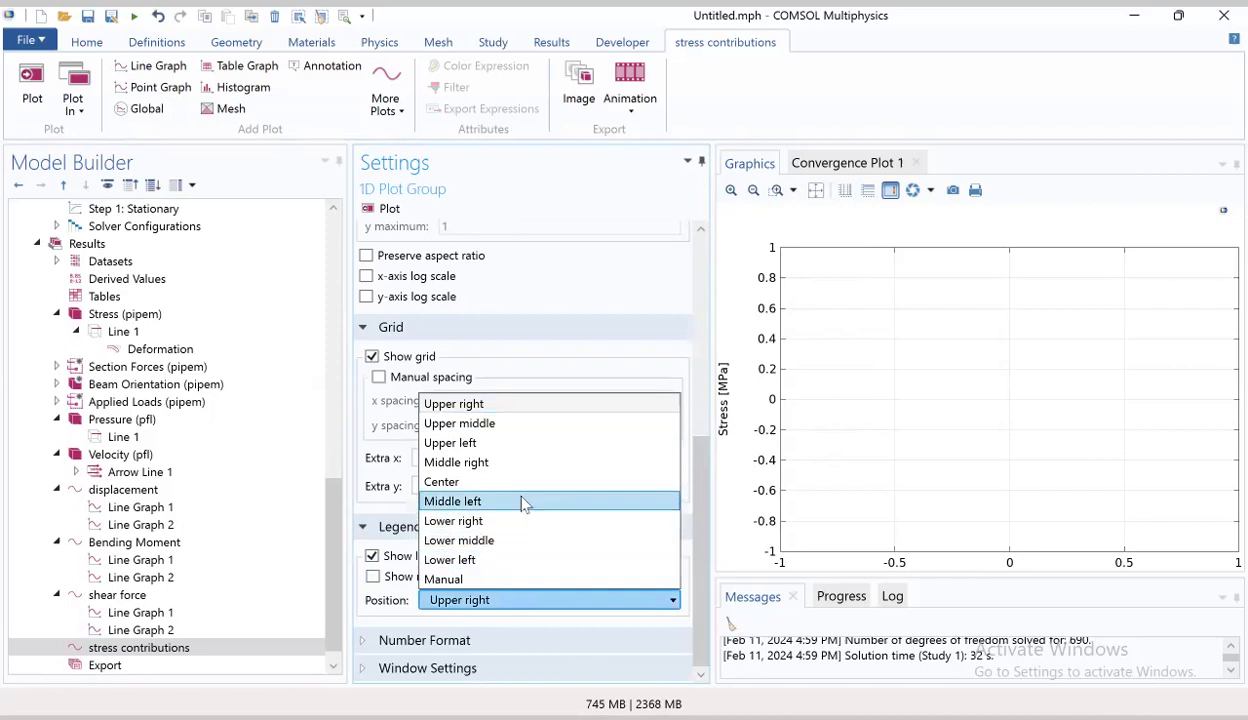
{"action": "left_click", "coordinate": [517, 464]}
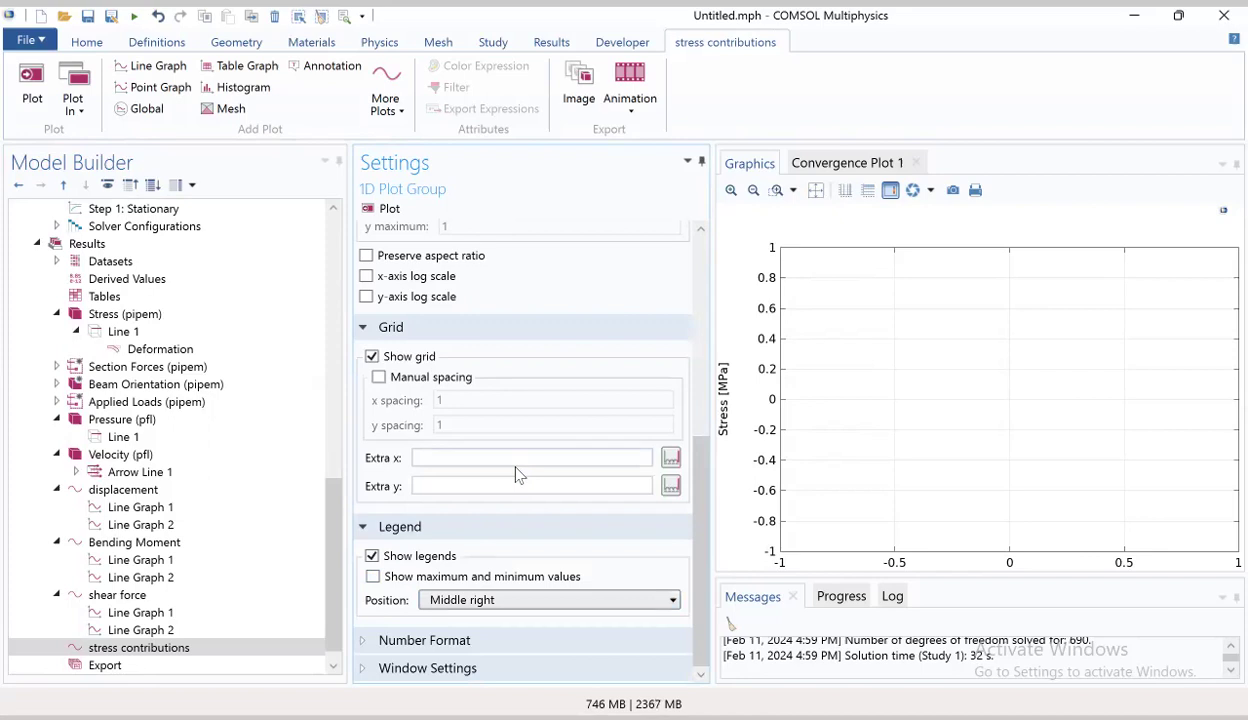
Add a line graph to the stress contributions plot group and set its selection to All edges
{"action": "left_click", "coordinate": [131, 648]}
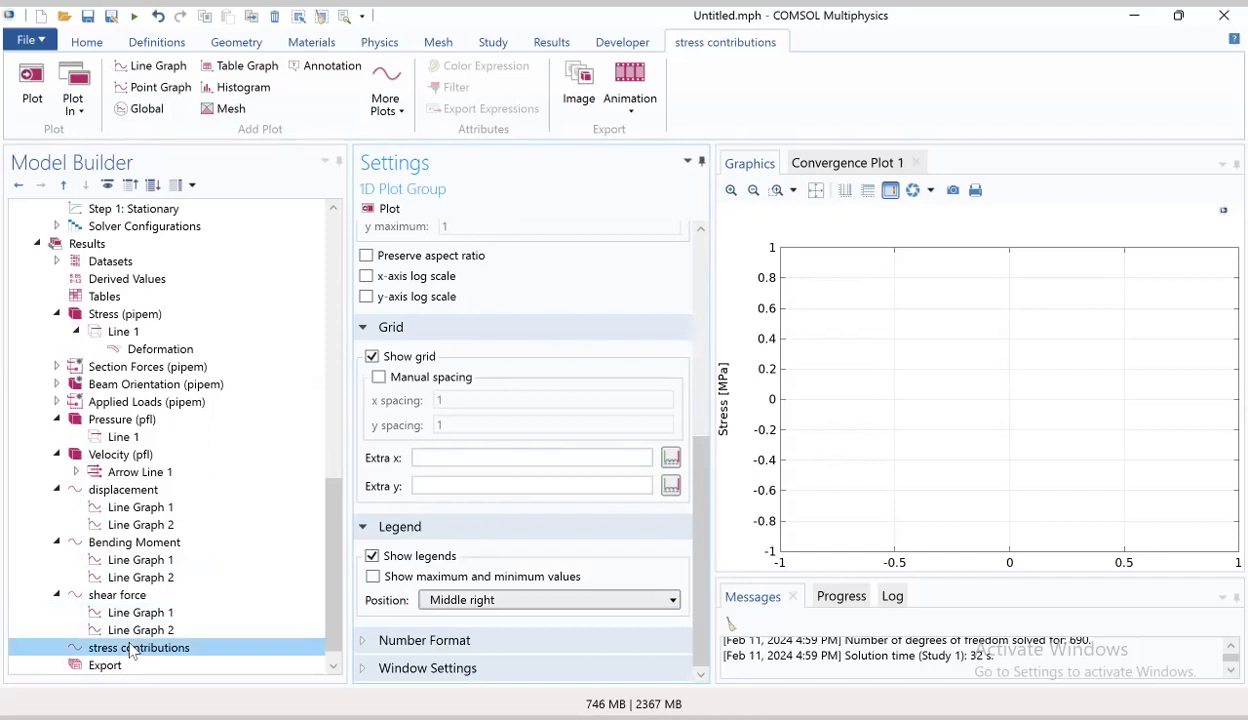
{"action": "right_click", "coordinate": [131, 648]}
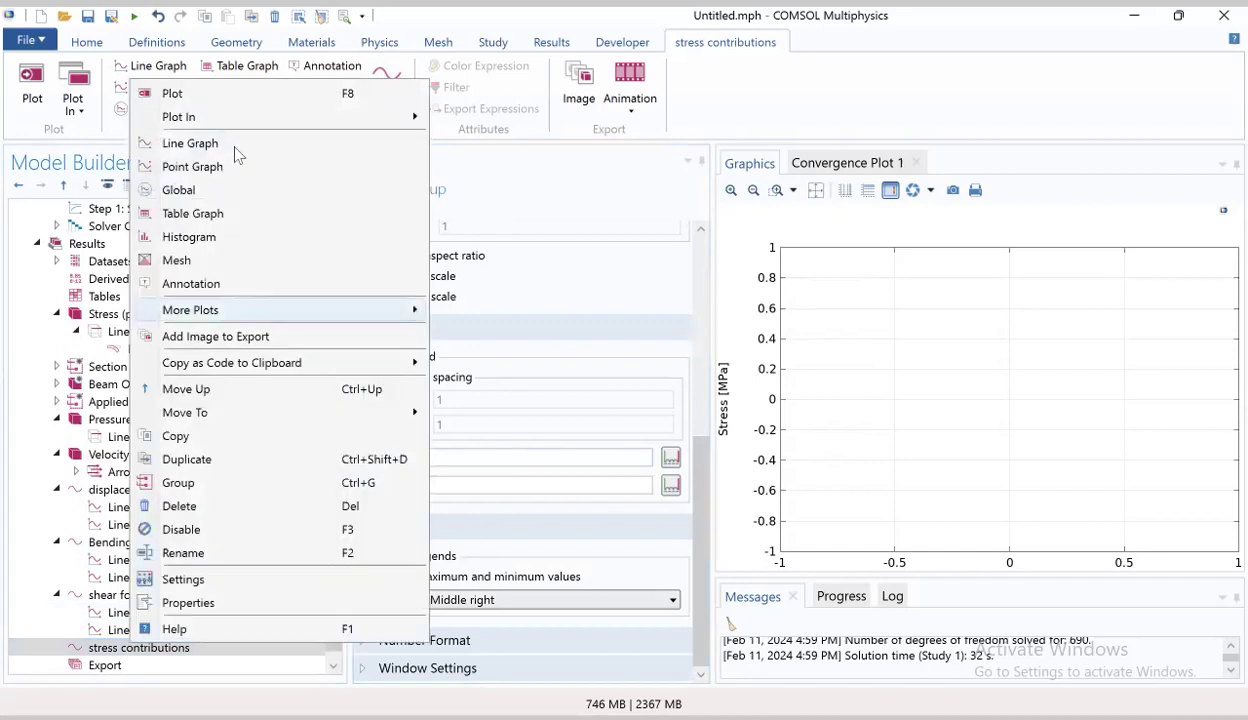
{"action": "left_click", "coordinate": [237, 152]}
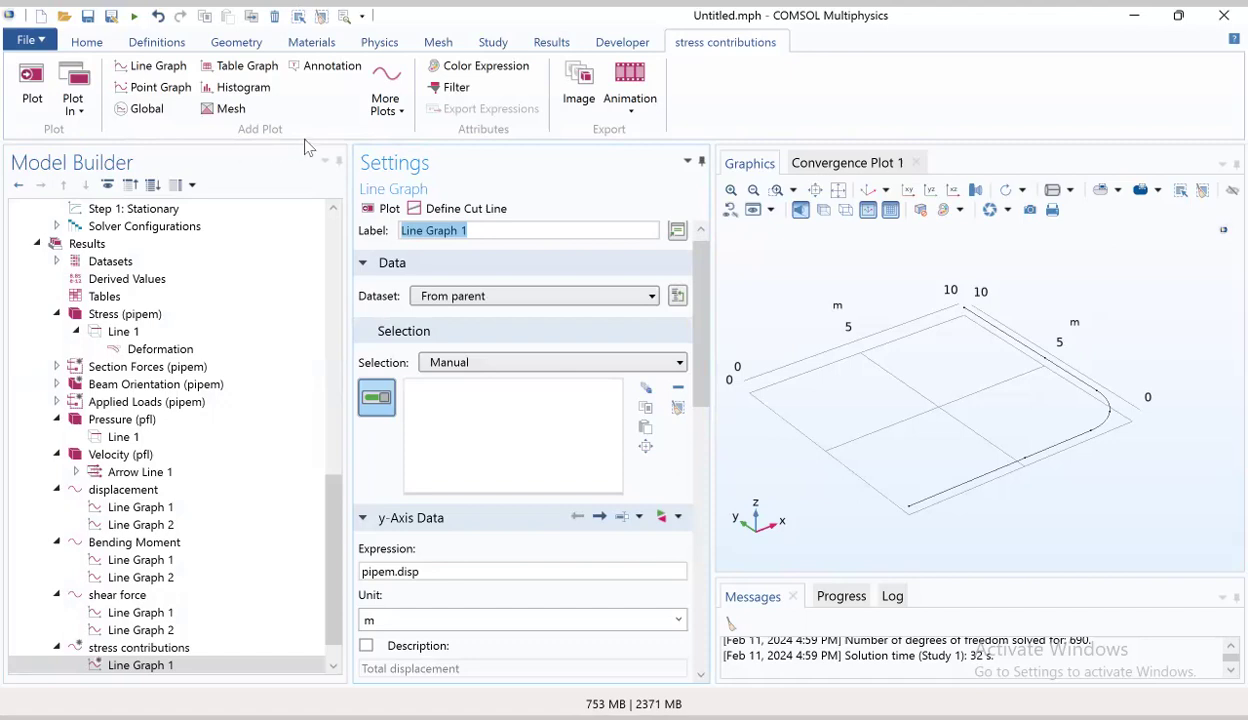
{"action": "left_click", "coordinate": [447, 360]}
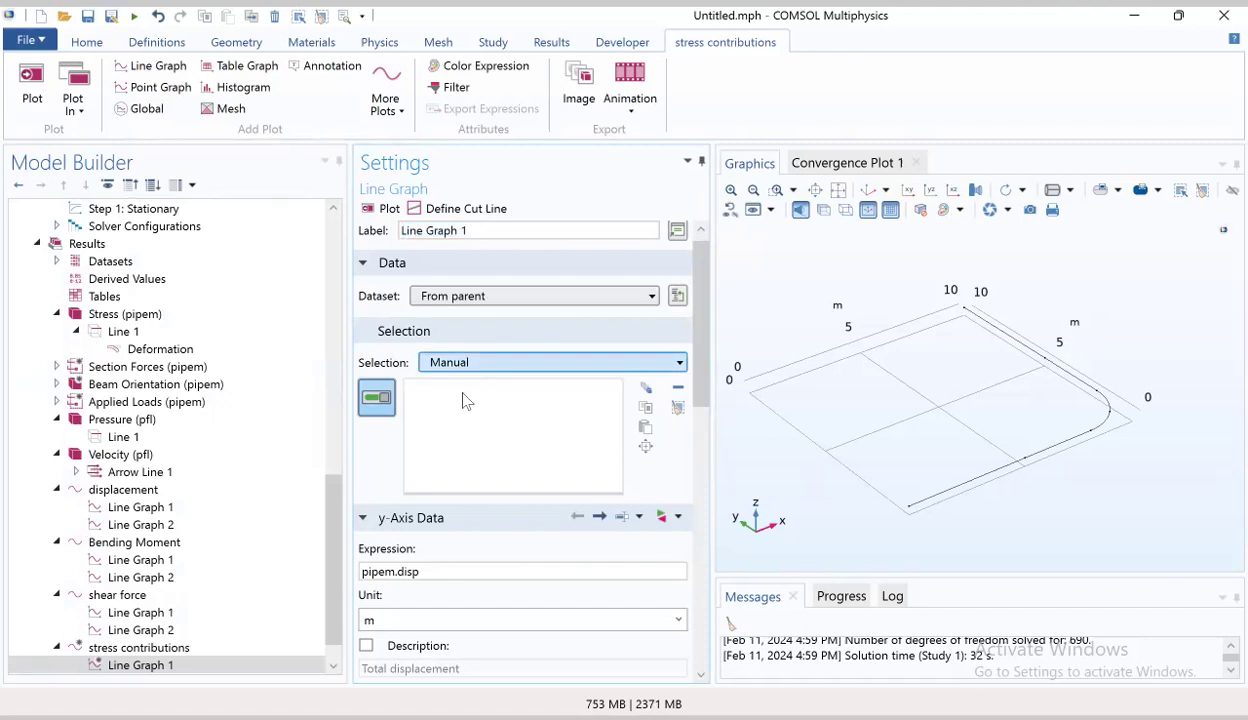
{"action": "left_click", "coordinate": [450, 403]}
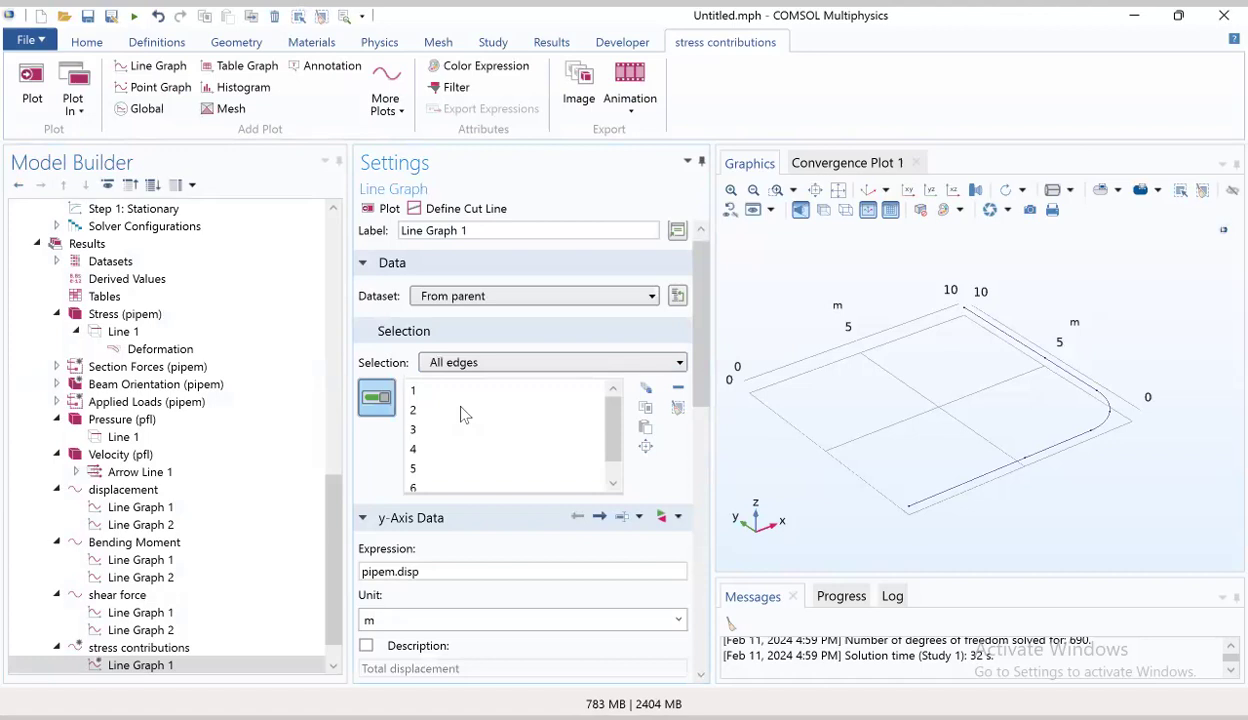
Set the y-axis expression of Line Graph 1 under stress contributions to pipem.shm and plot the group
{"action": "left_click", "coordinate": [451, 567]}
{"action": "key", "text": "shift+Home"}
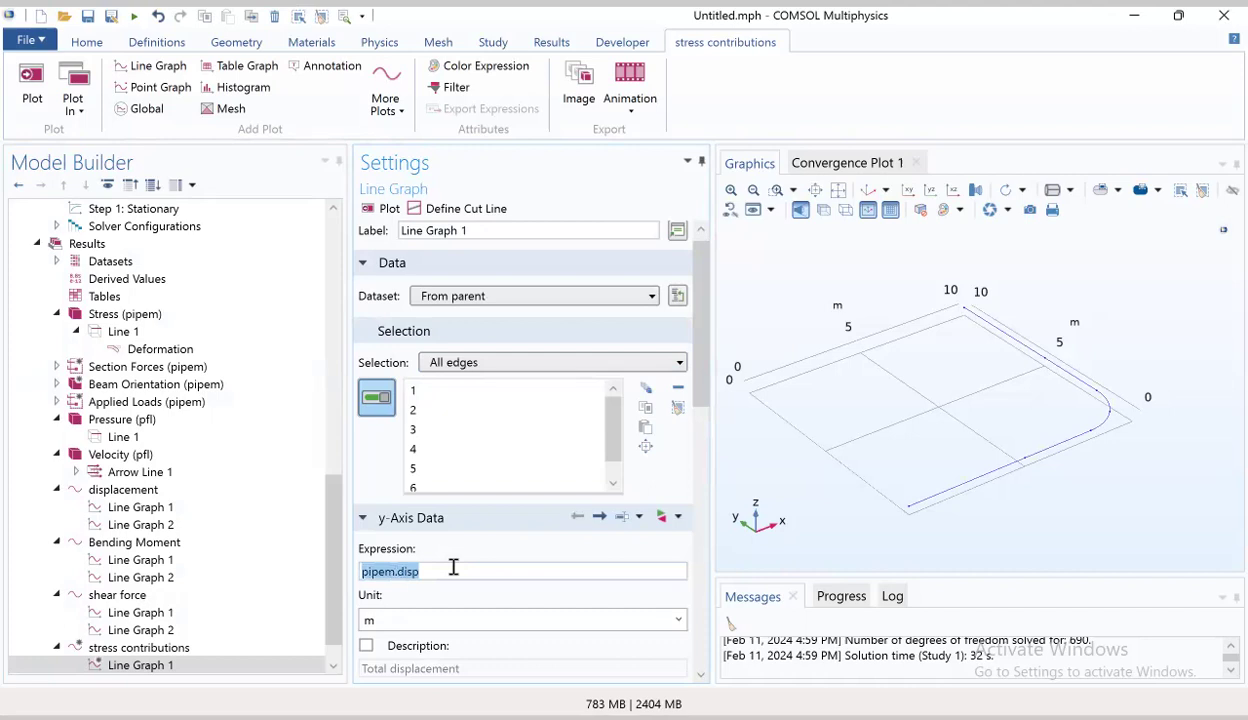
{"action": "left_click", "coordinate": [453, 567]}
{"action": "key", "text": "BackSpace"}
{"action": "key", "text": "BackSpace"}
{"action": "key", "text": "BackSpace"}
{"action": "key", "text": "BackSpace"}
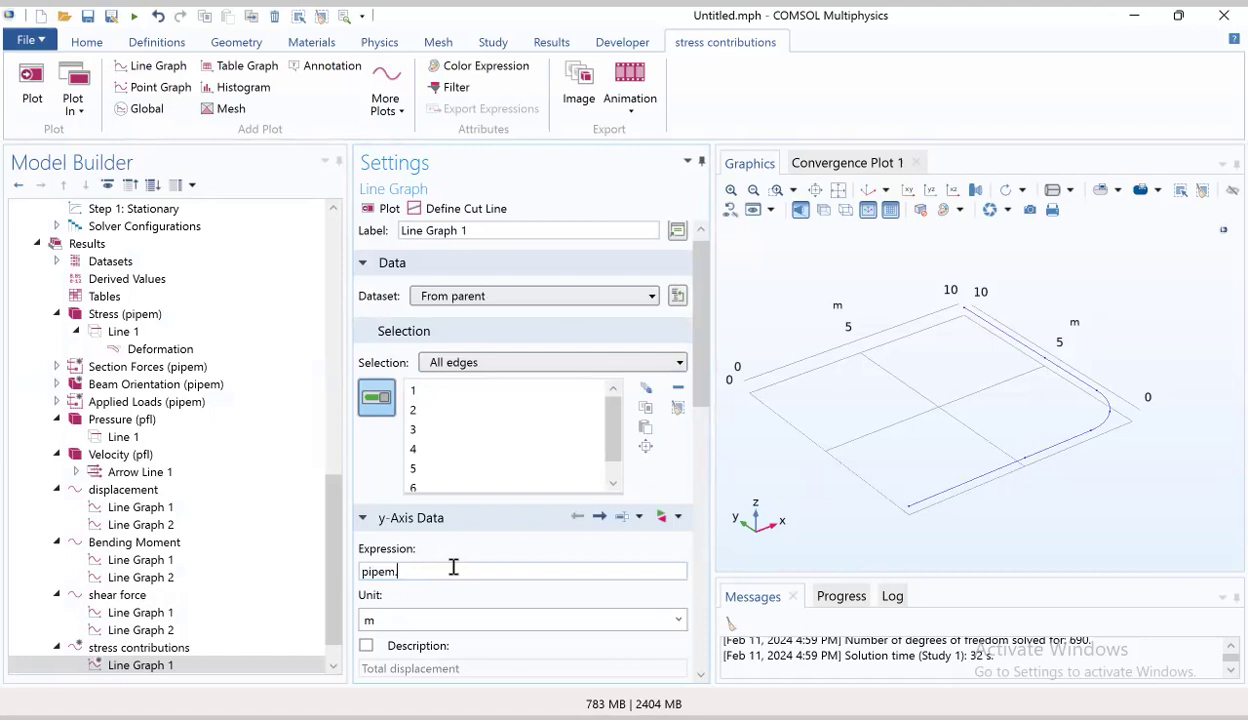
{"action": "type", "text": "shm"}
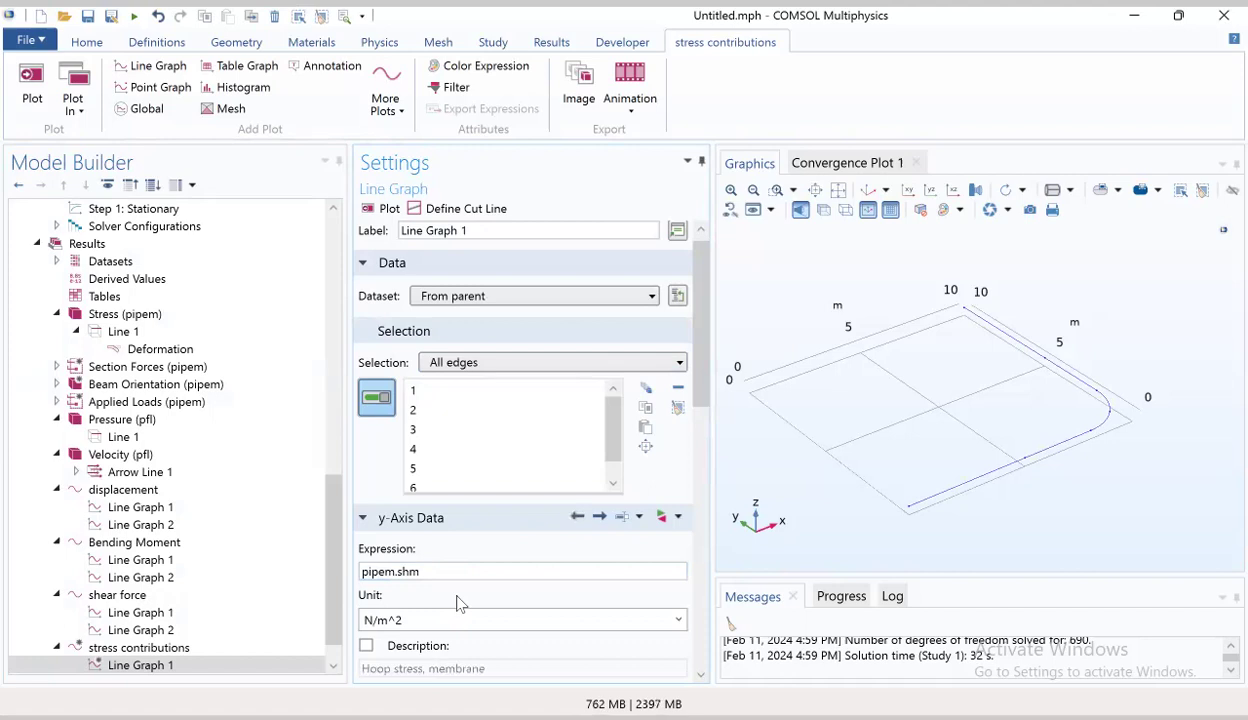
{"action": "left_click", "coordinate": [171, 650]}
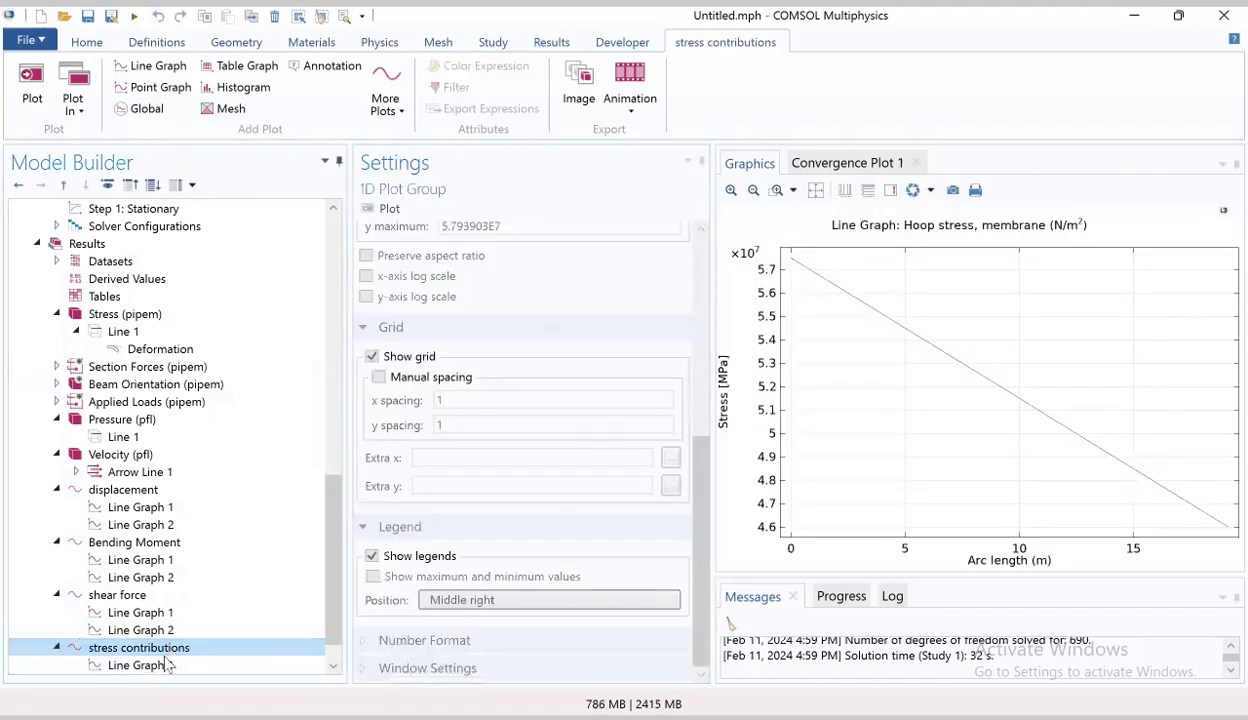
Set the y-axis unit of Line Graph 1 under stress contributions to MPa and its title type to None
{"action": "left_click", "coordinate": [145, 666]}
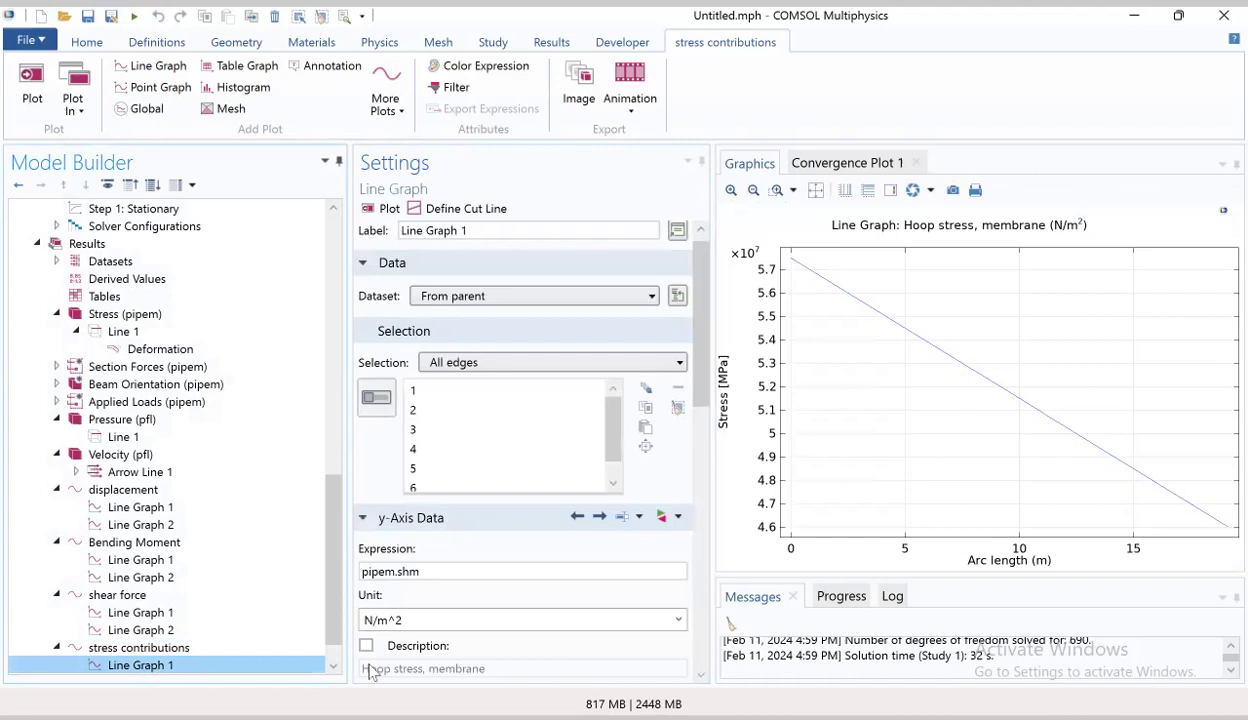
{"action": "left_click", "coordinate": [679, 621]}
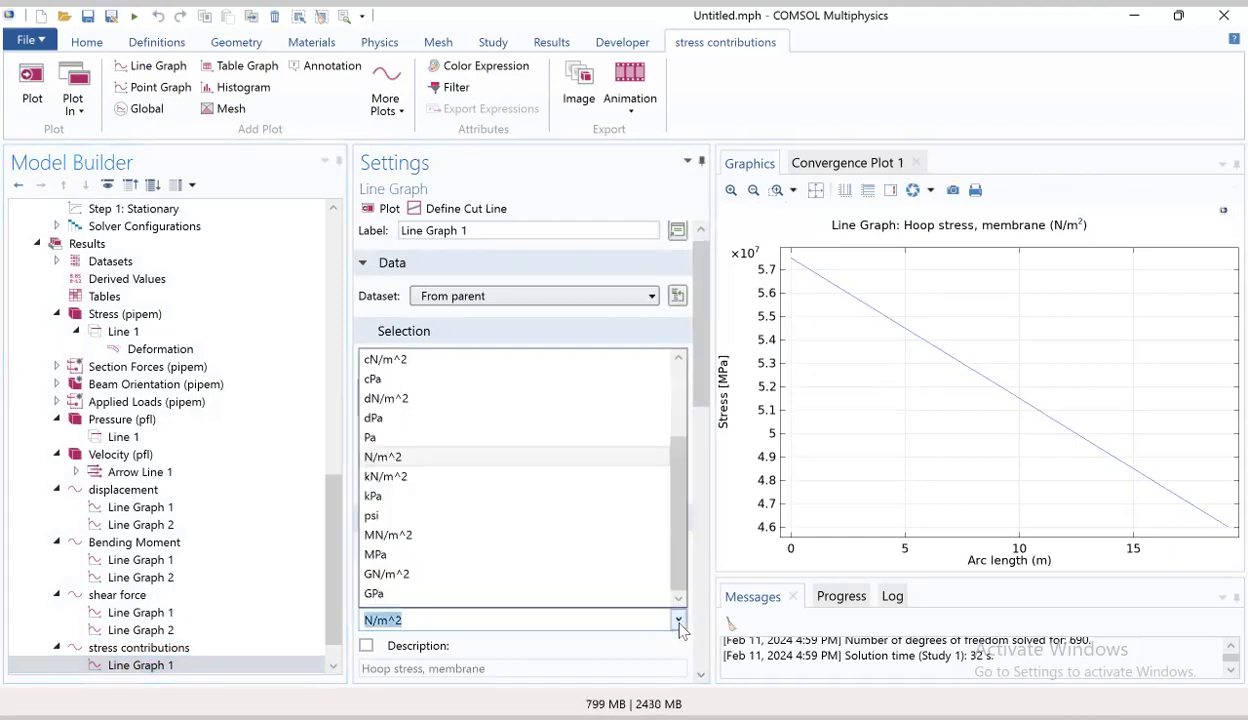
{"action": "left_click", "coordinate": [516, 556]}
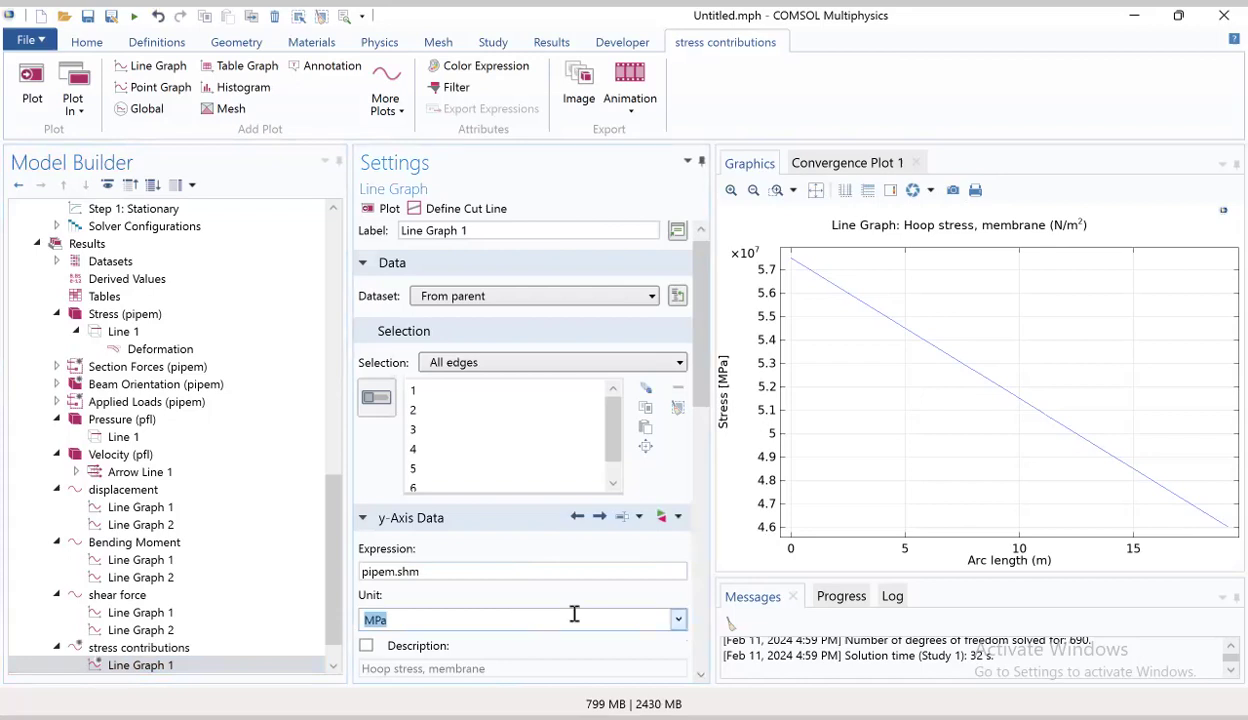
{"action": "scroll", "coordinate": [703, 652], "scroll_direction": "down", "scroll_amount": 5}
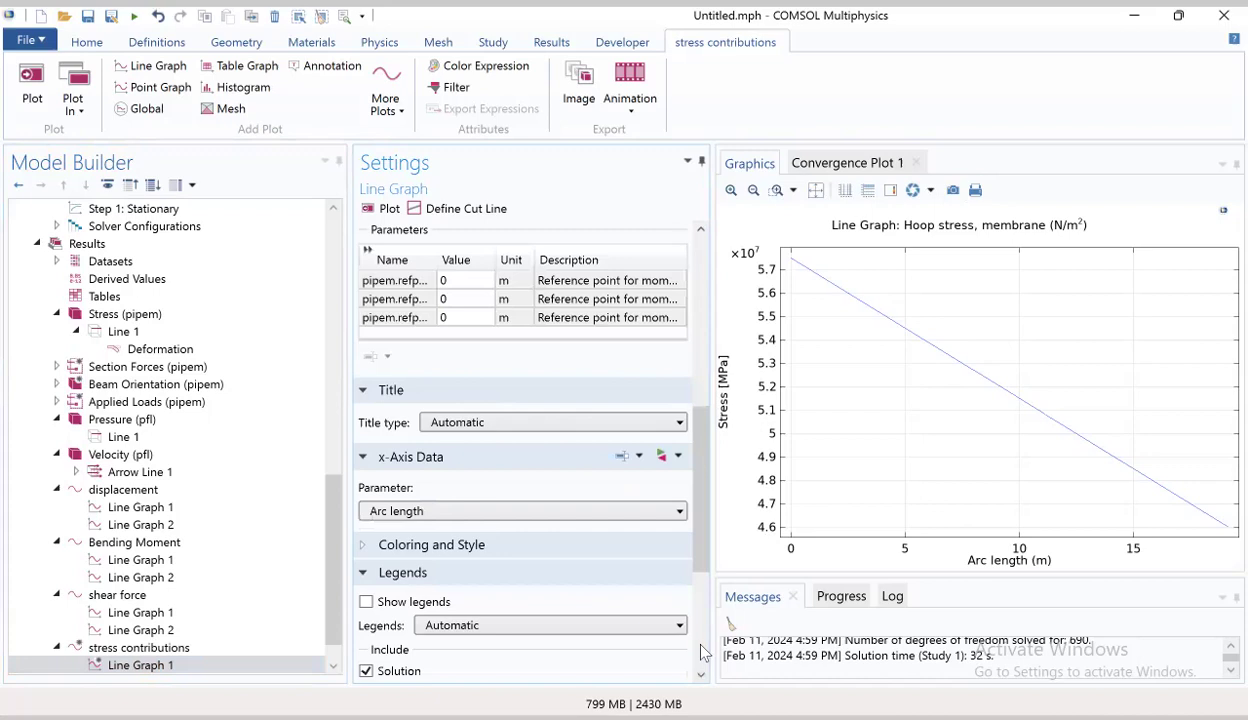
{"action": "left_click", "coordinate": [506, 424]}
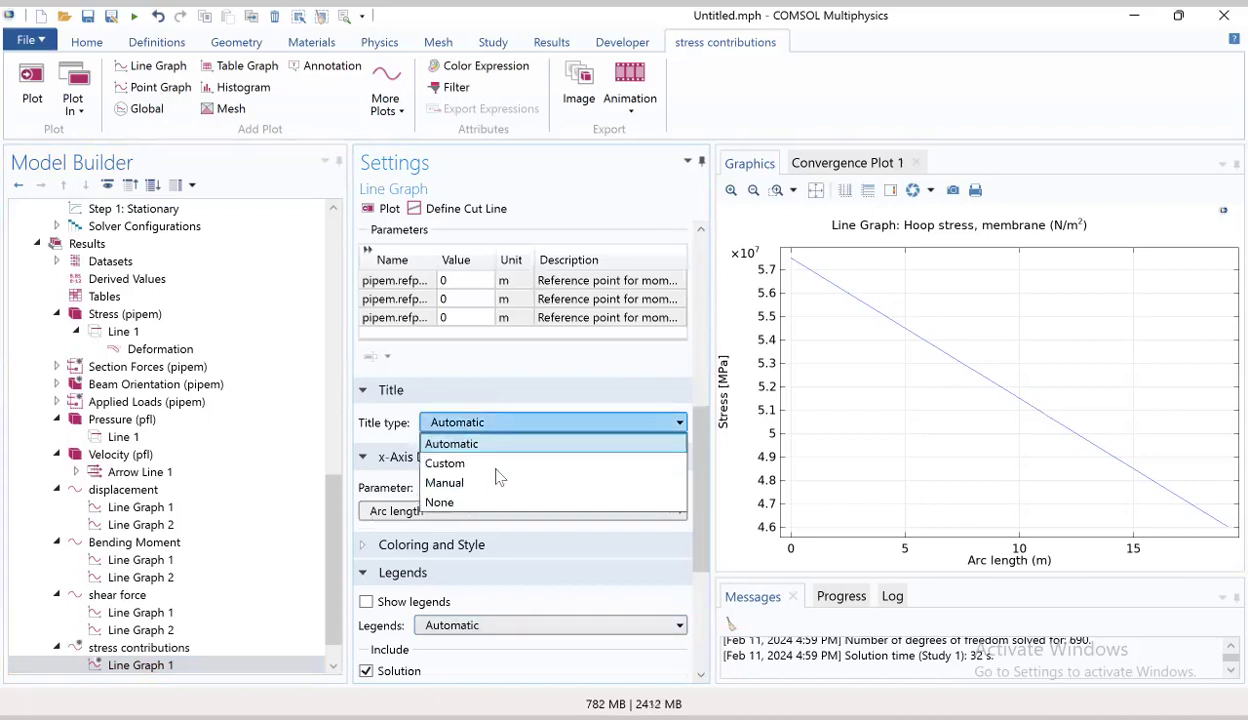
{"action": "left_click", "coordinate": [490, 503]}
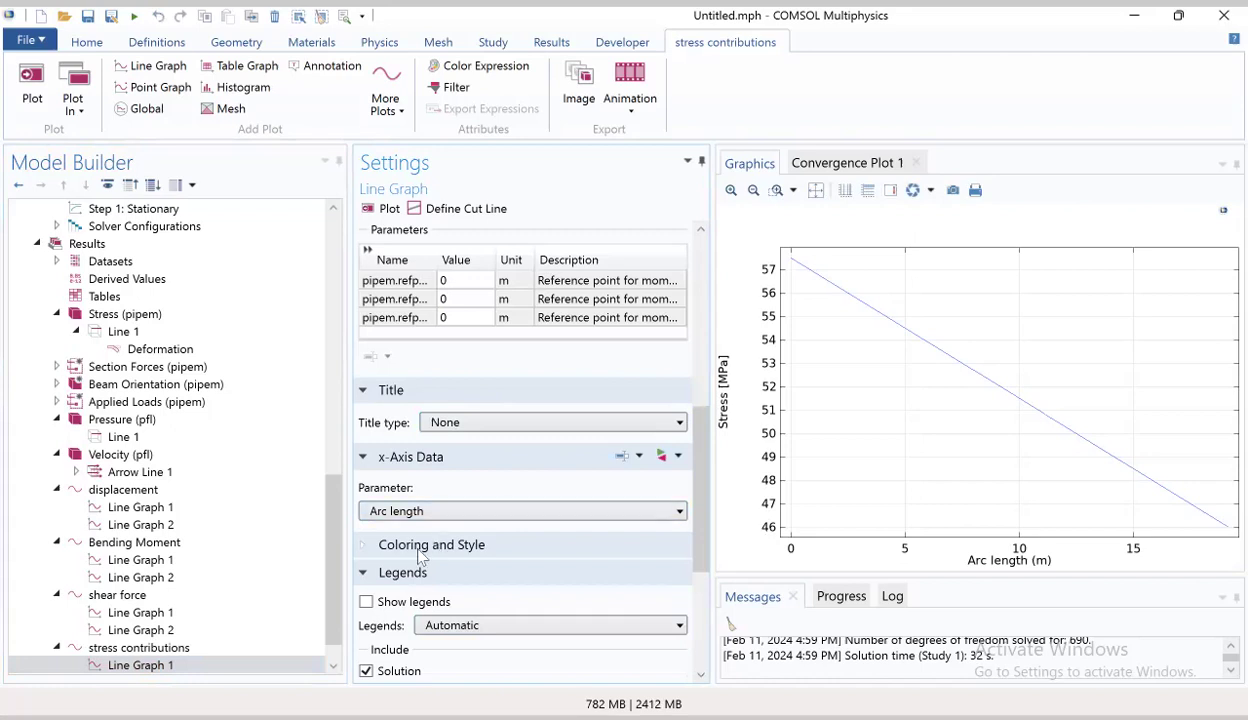
Show a manual legend reading "Hoop stress" for Line Graph 1 under stress contributions
{"action": "left_click", "coordinate": [366, 601]}
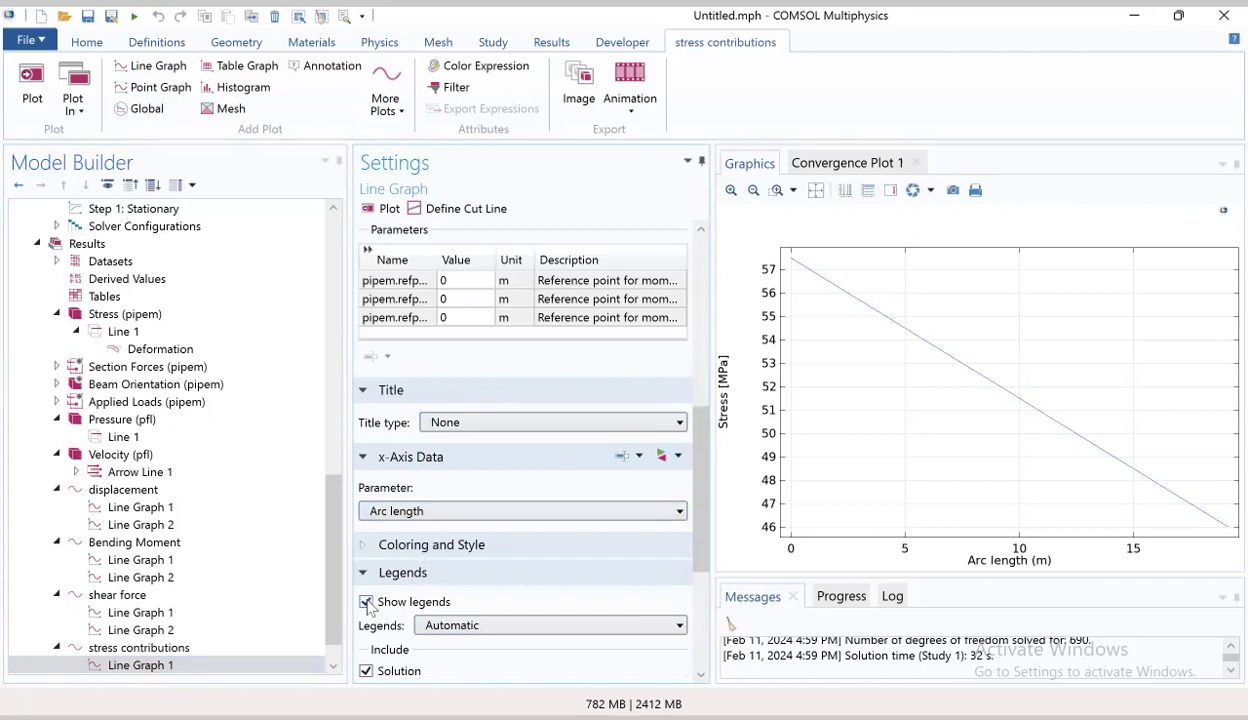
{"action": "left_click", "coordinate": [578, 625]}
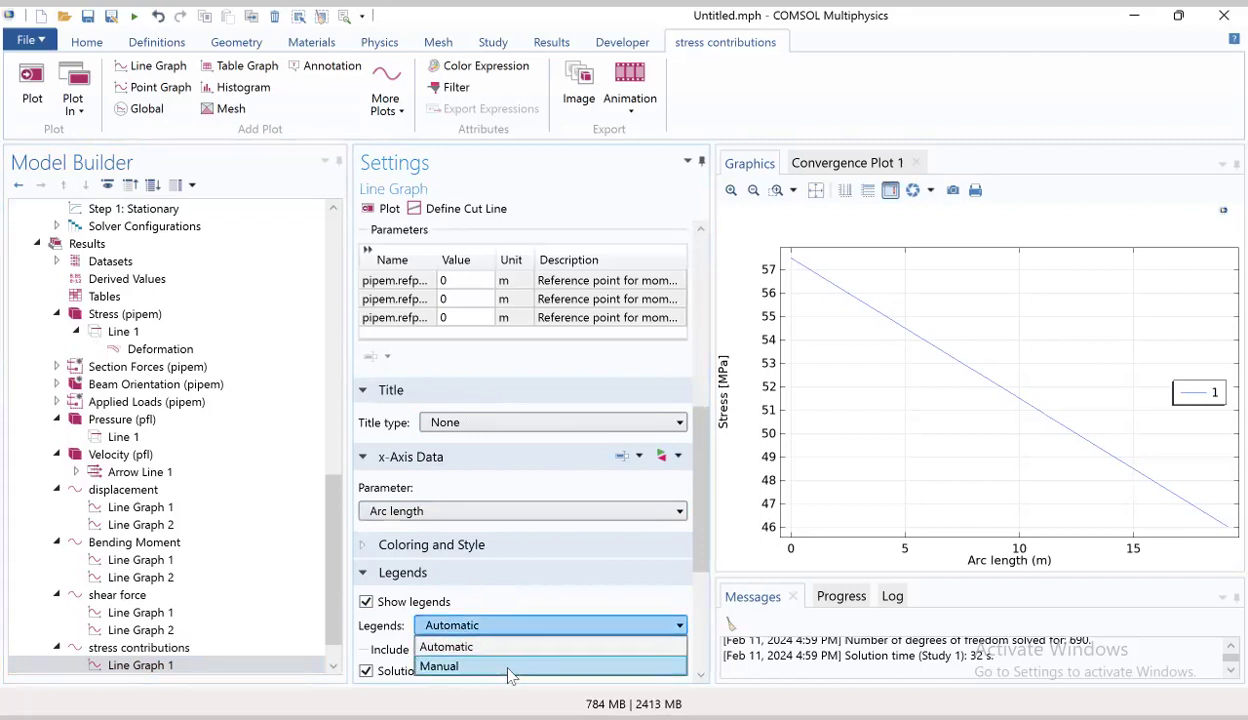
{"action": "left_click", "coordinate": [508, 667]}
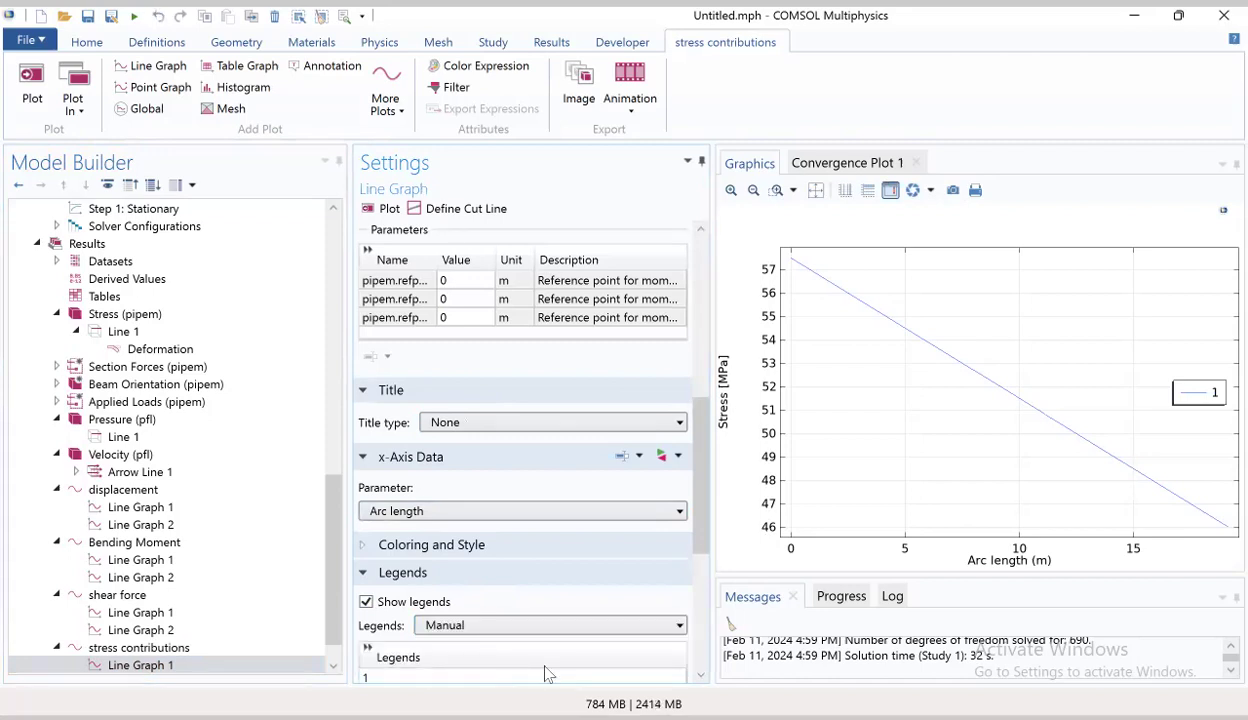
{"action": "left_click", "coordinate": [698, 648]}
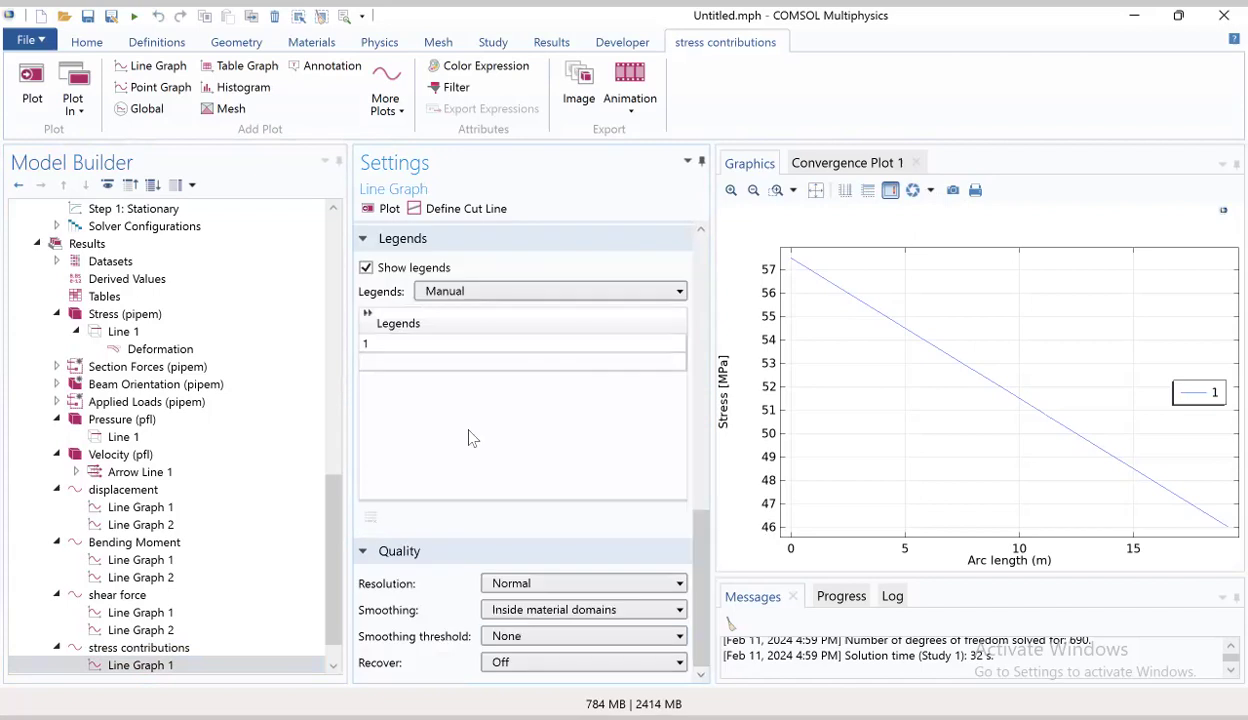
{"action": "left_click", "coordinate": [432, 346]}
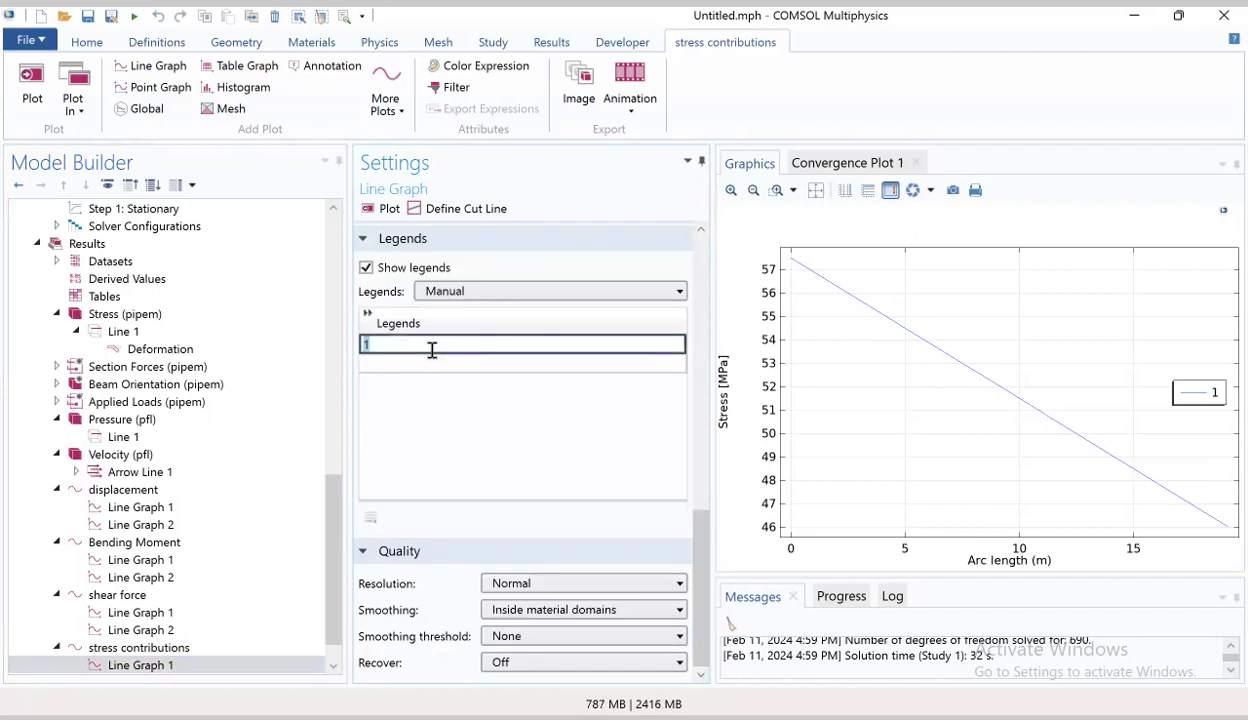
{"action": "type", "text": "Hoop stress"}
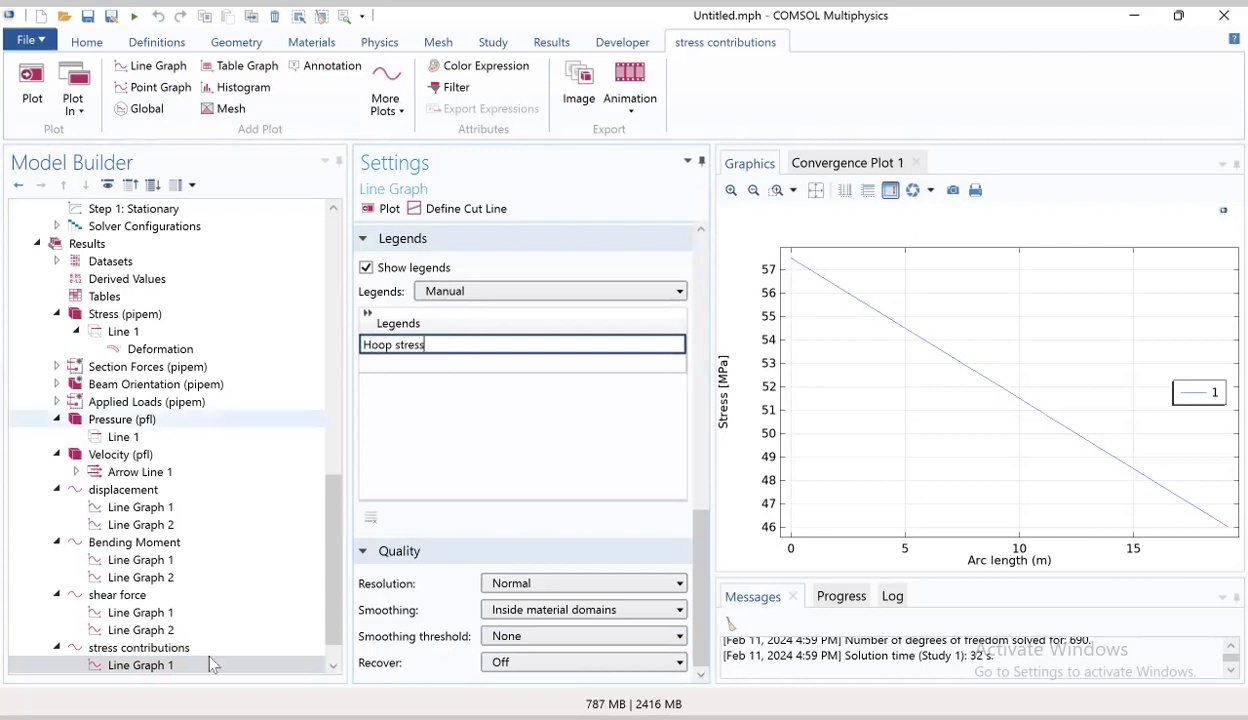
{"action": "left_click", "coordinate": [463, 488]}
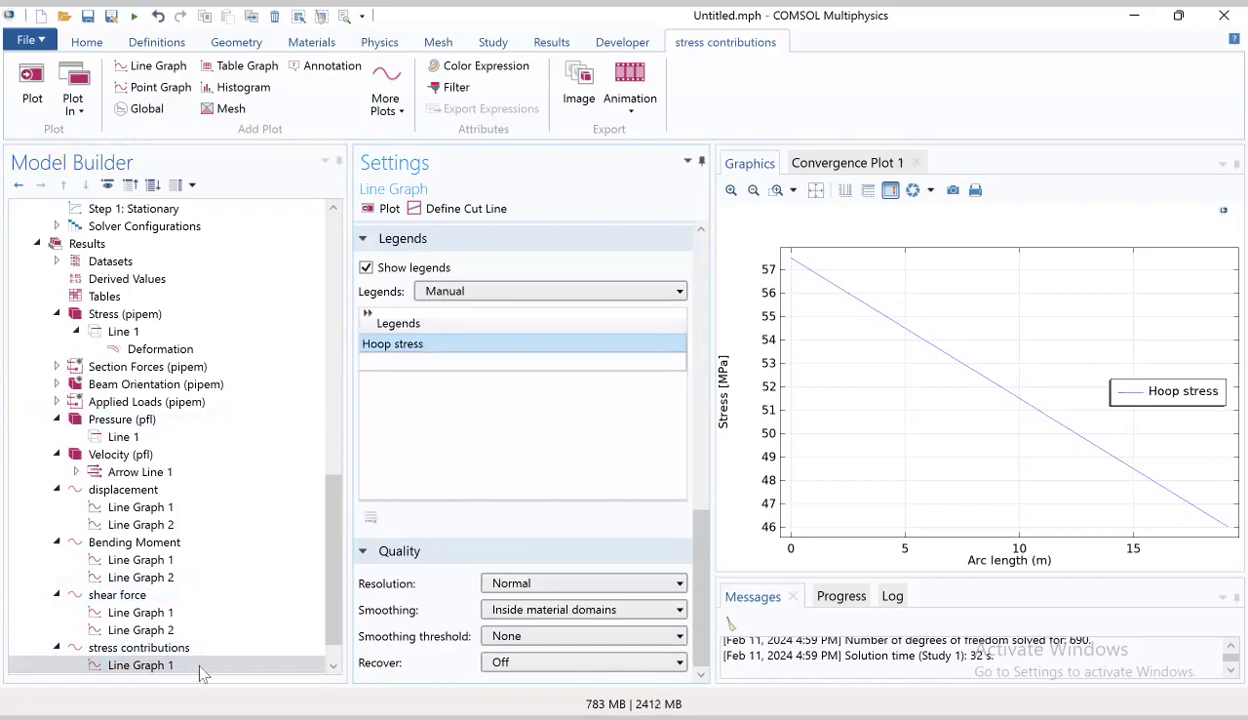
Duplicate the hoop stress line graph within the stress contributions plot group
{"action": "left_click", "coordinate": [166, 668]}
{"action": "right_click", "coordinate": [166, 672]}
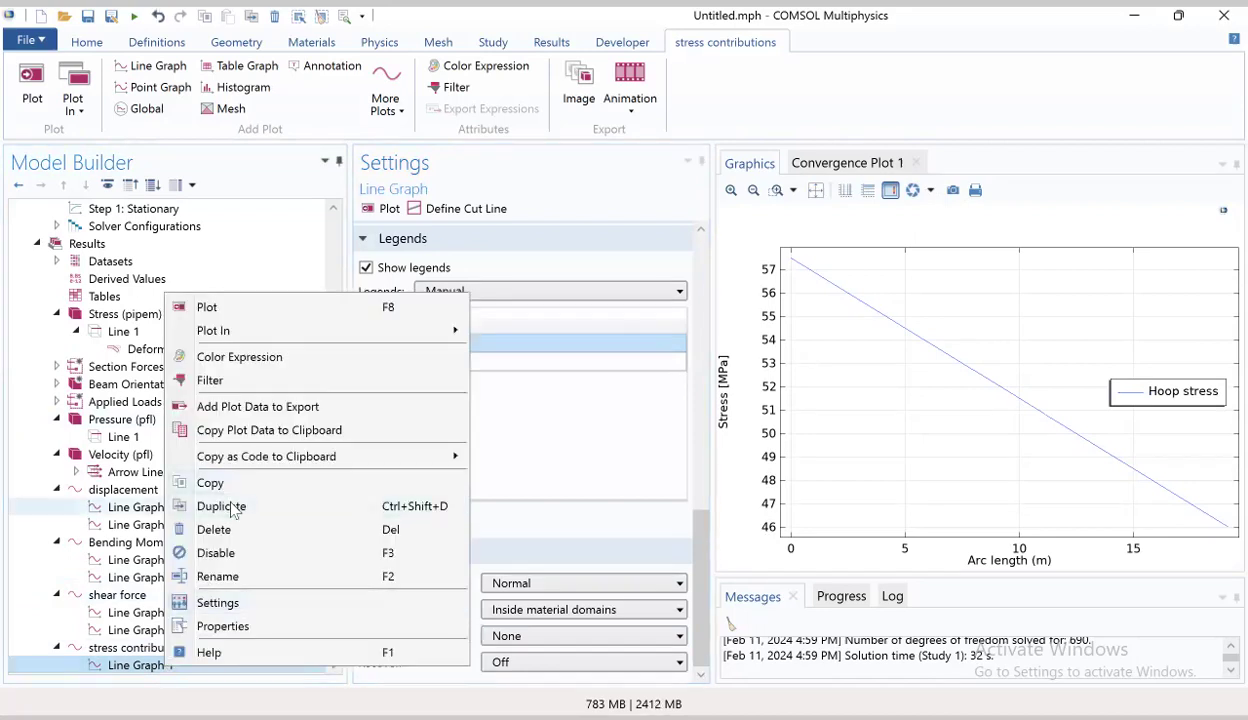
{"action": "left_click", "coordinate": [222, 506]}
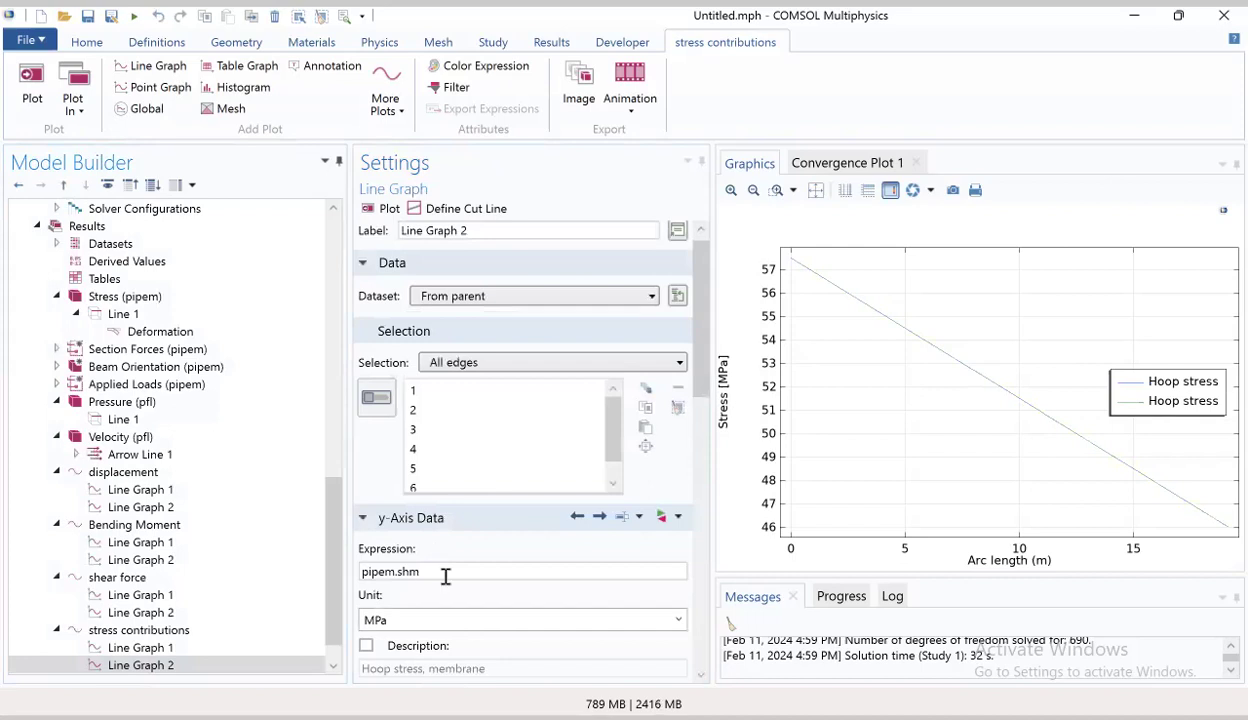
Change the y-axis expression of Line Graph 2 under stress contributions to pipem.sn
{"action": "left_click", "coordinate": [484, 571]}
{"action": "key", "text": "BackSpace"}
{"action": "key", "text": "BackSpace"}
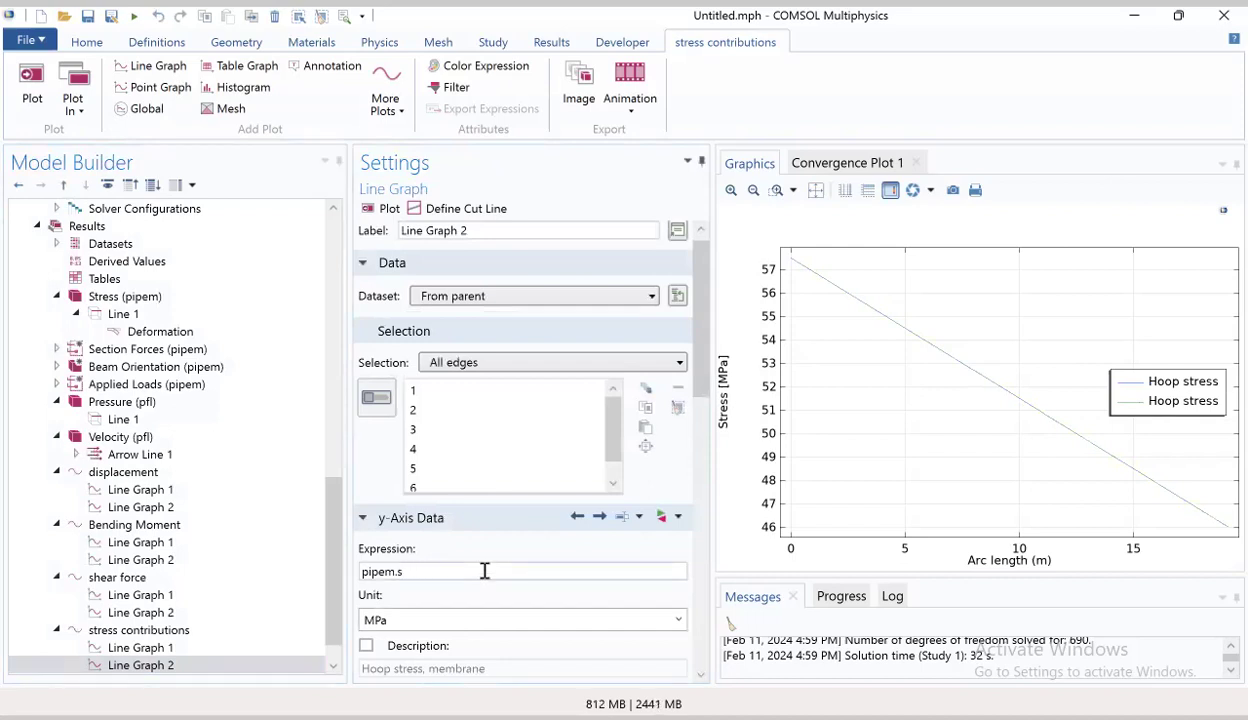
{"action": "type", "text": "n"}
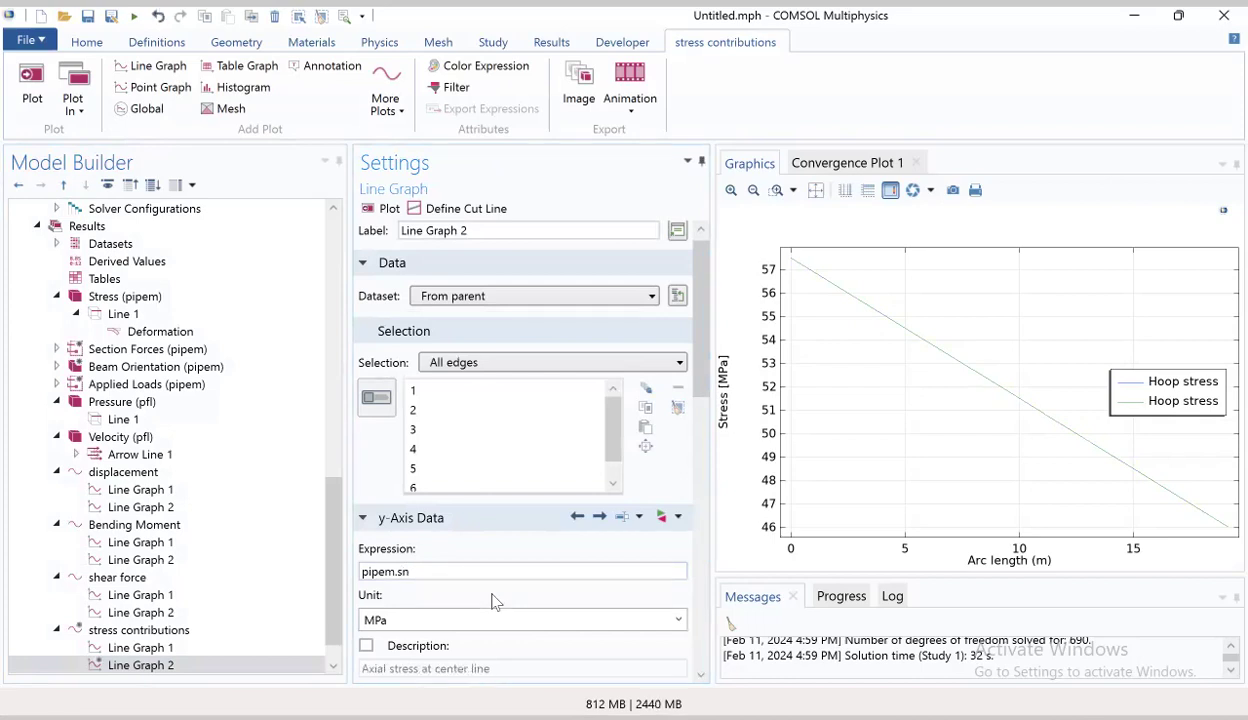
{"action": "left_click", "coordinate": [701, 624]}
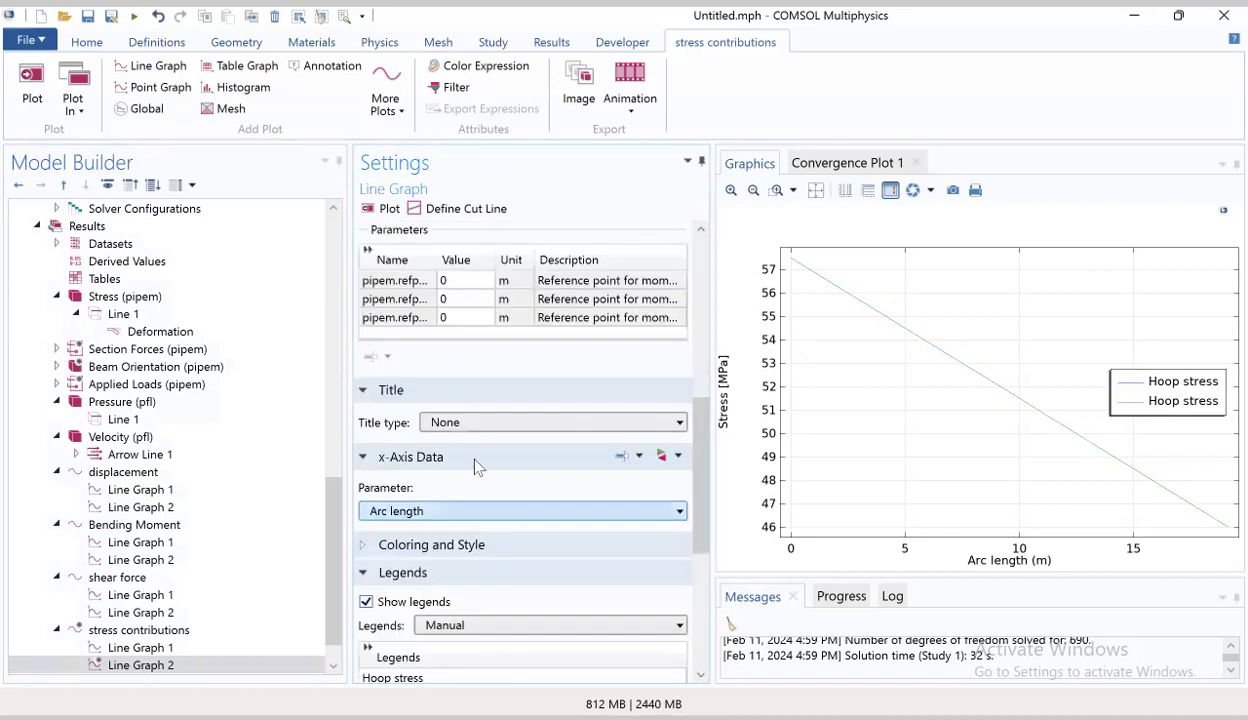